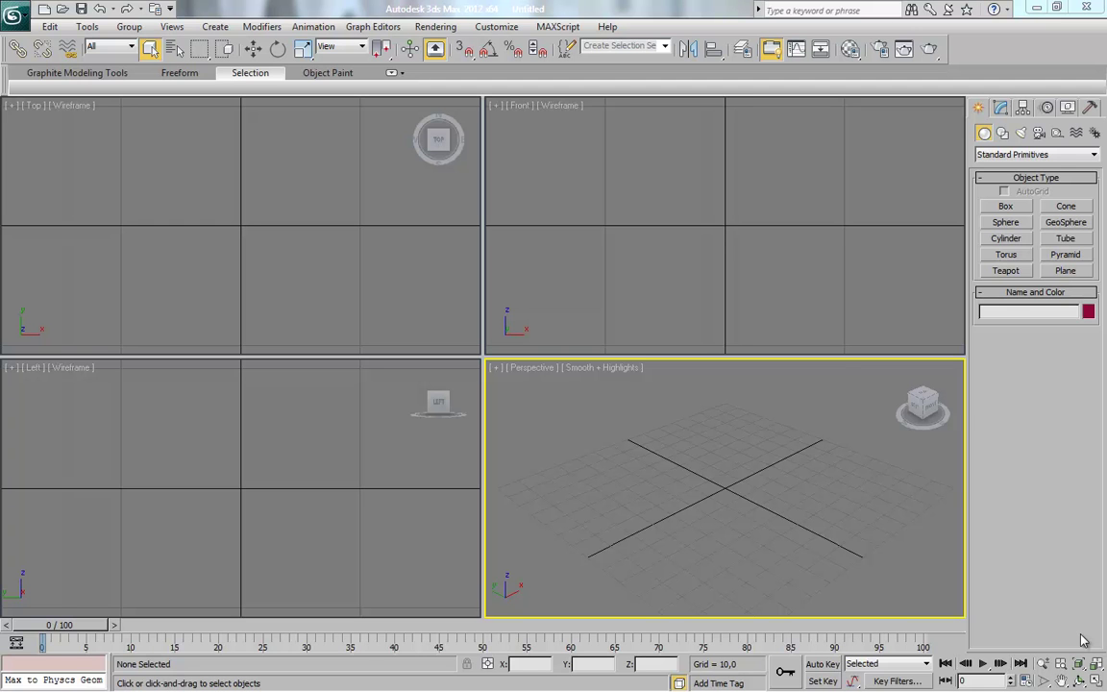
# Create a test box in the perspective view and orbit and zoom around it
pyautogui.click(1005, 206)
pyautogui.moveTo(665, 469)
pyautogui.mouseDown()
pyautogui.moveTo(748, 588)
pyautogui.moveTo(689, 588)
pyautogui.mouseUp()
pyautogui.click(687, 481)
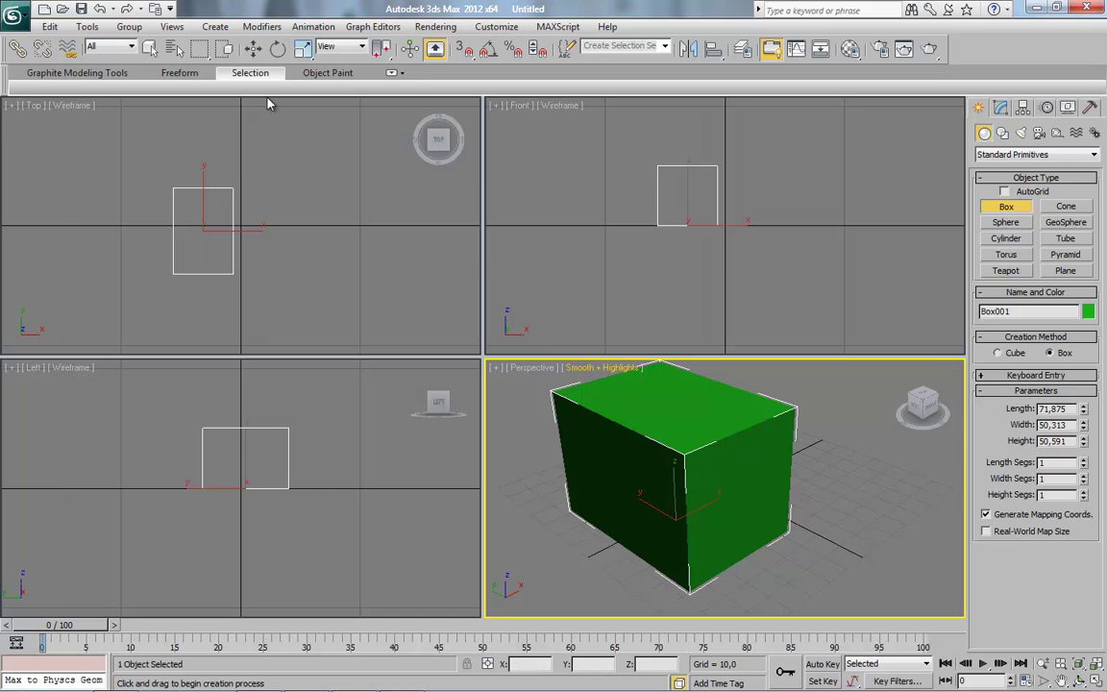
pyautogui.moveTo(562, 425)
pyautogui.mouseDown(button='middle')
pyautogui.moveTo(732, 466)
pyautogui.moveTo(646, 483)
pyautogui.mouseUp(button='middle')
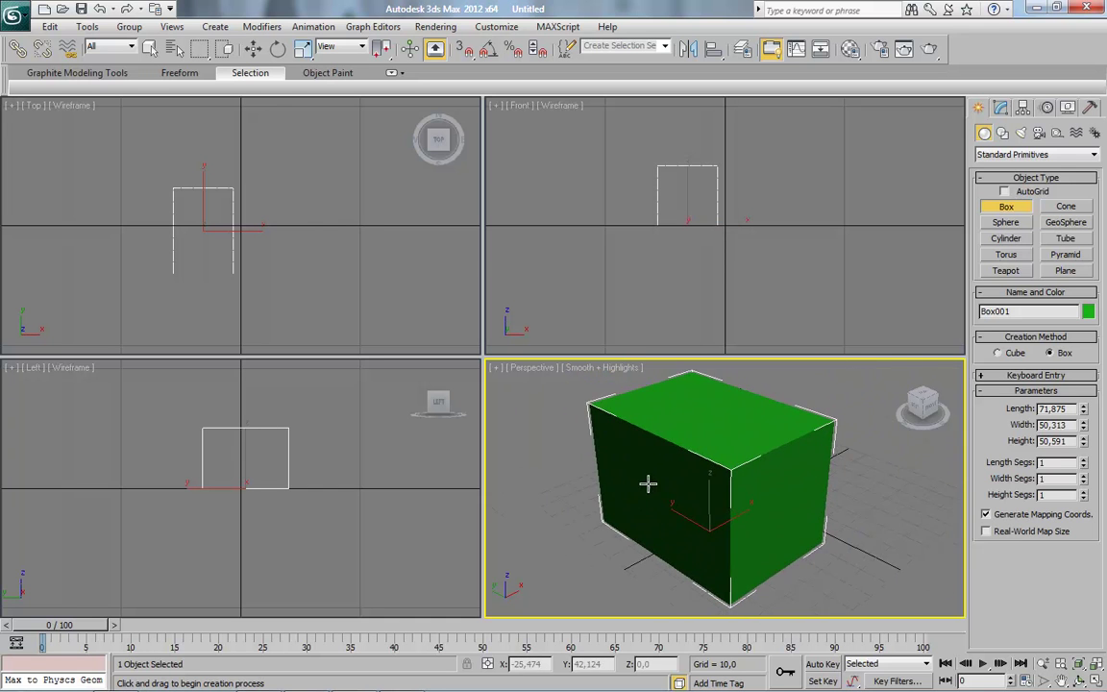
pyautogui.moveTo(735, 552)
pyautogui.keyDown('alt'); pyautogui.mouseDown(button='middle')
pyautogui.moveTo(633, 518)
pyautogui.moveTo(736, 556)
pyautogui.moveTo(719, 511)
pyautogui.moveTo(737, 498)
pyautogui.mouseUp(button='middle'); pyautogui.keyUp('alt')
pyautogui.scroll(-5, 733, 493)
pyautogui.scroll(1, 733, 493)
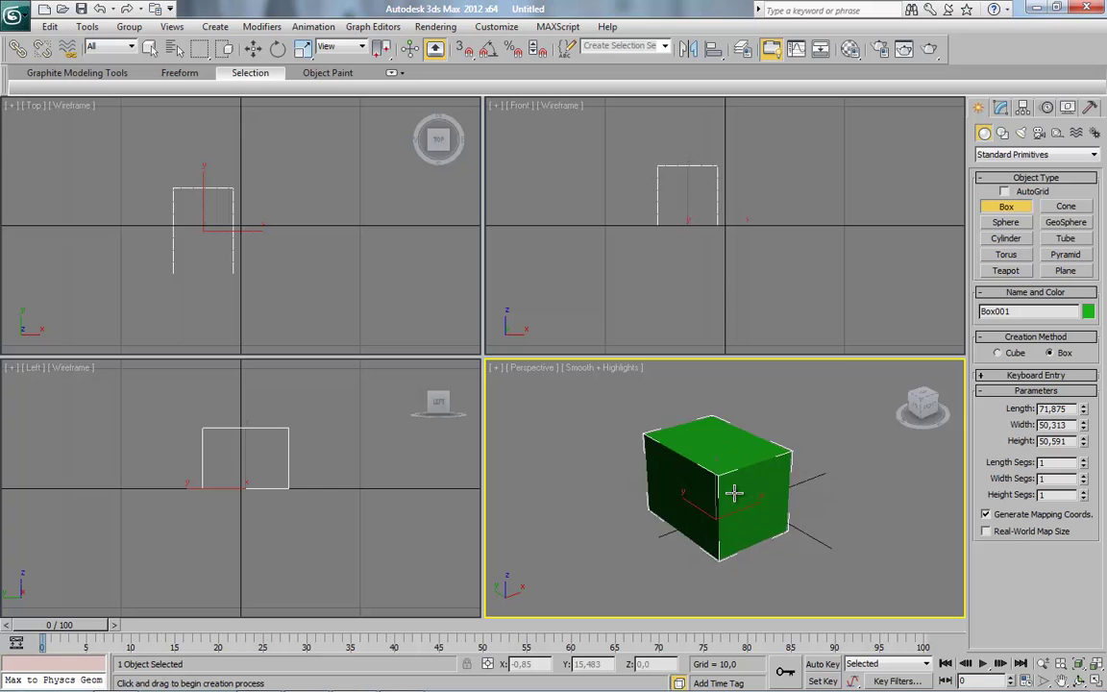
pyautogui.scroll(3, 731, 493)
pyautogui.scroll(2, 736, 506)
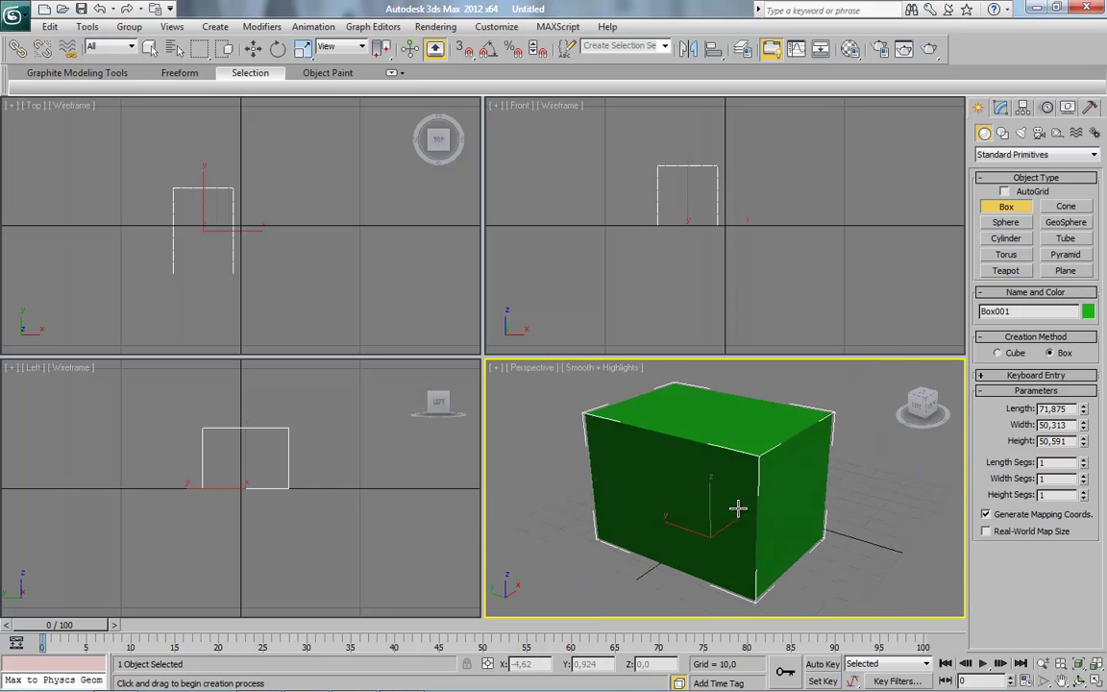
# Delete the test box and pick Plane from Standard Primitives
pyautogui.click(253, 48)
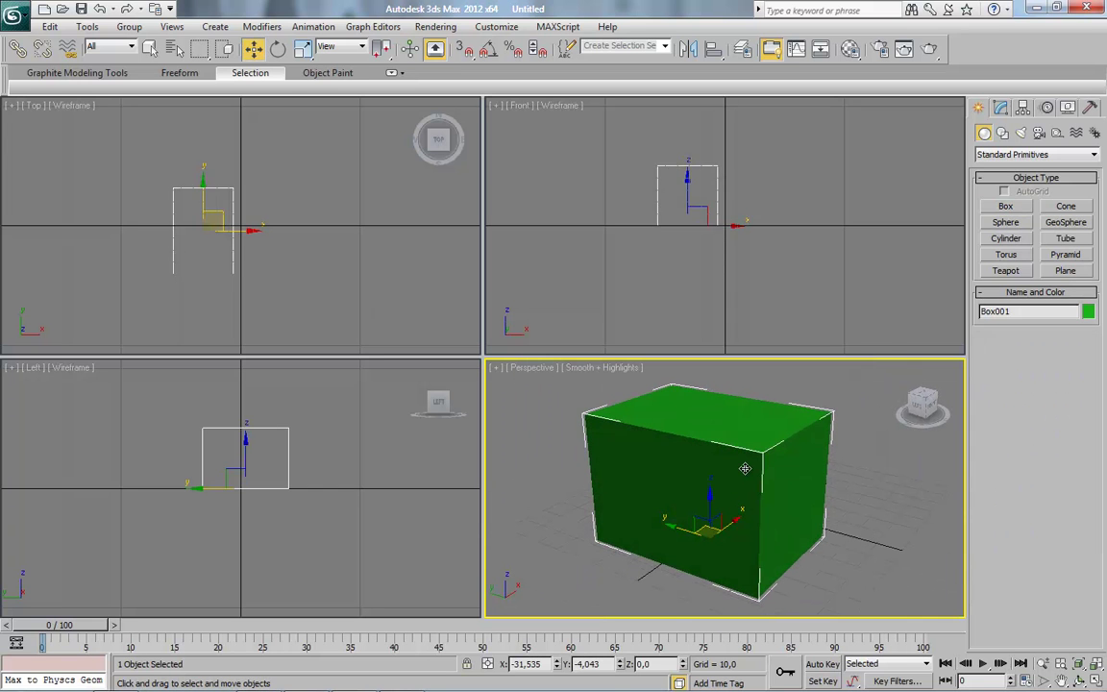
pyautogui.press('Delete')
pyautogui.click(321, 503)
# Draw a plane in the Left view and reset its length and width segments to 1
pyautogui.click(1066, 270)
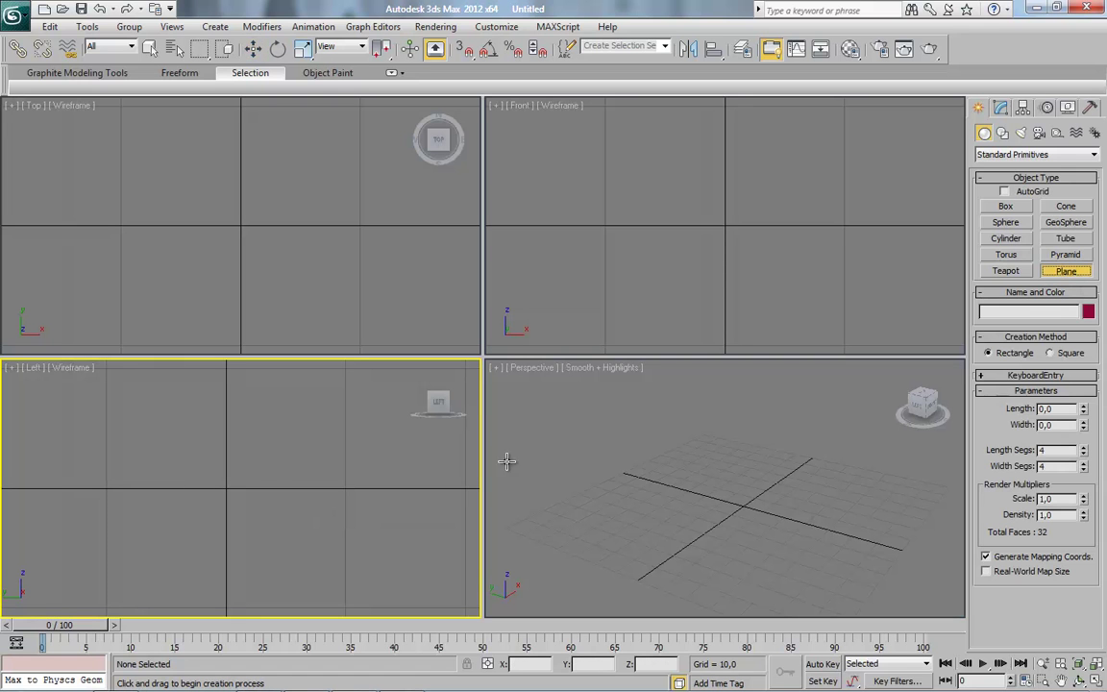
pyautogui.moveTo(76, 393); pyautogui.dragTo(376, 584)
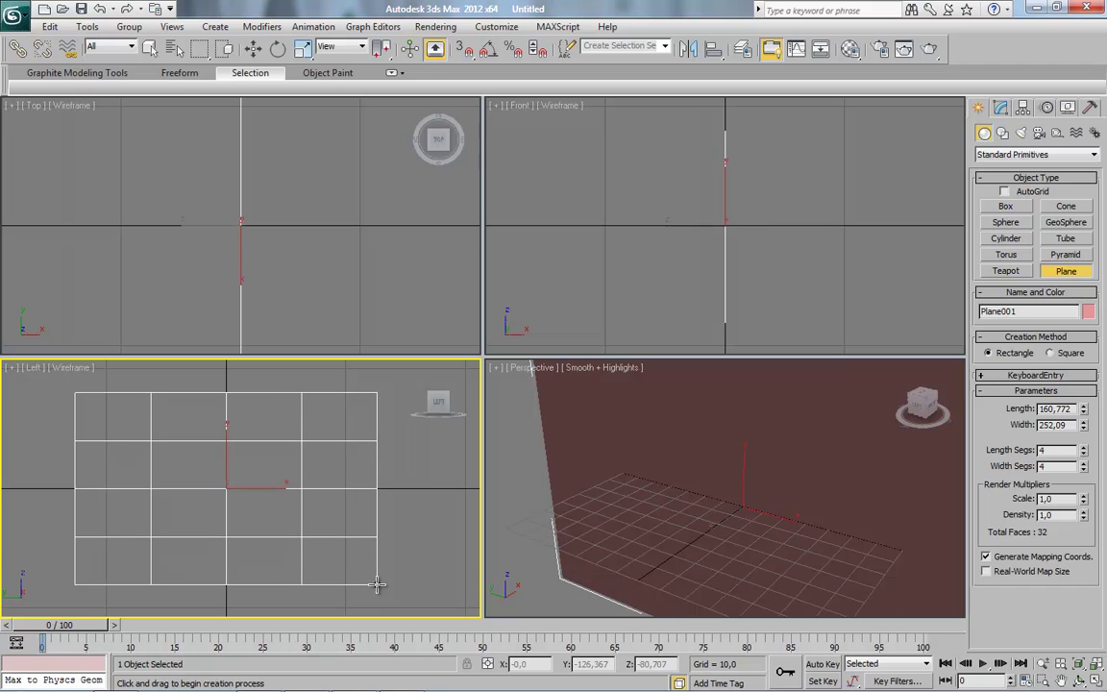
pyautogui.click(252, 48)
pyautogui.click(1000, 106)
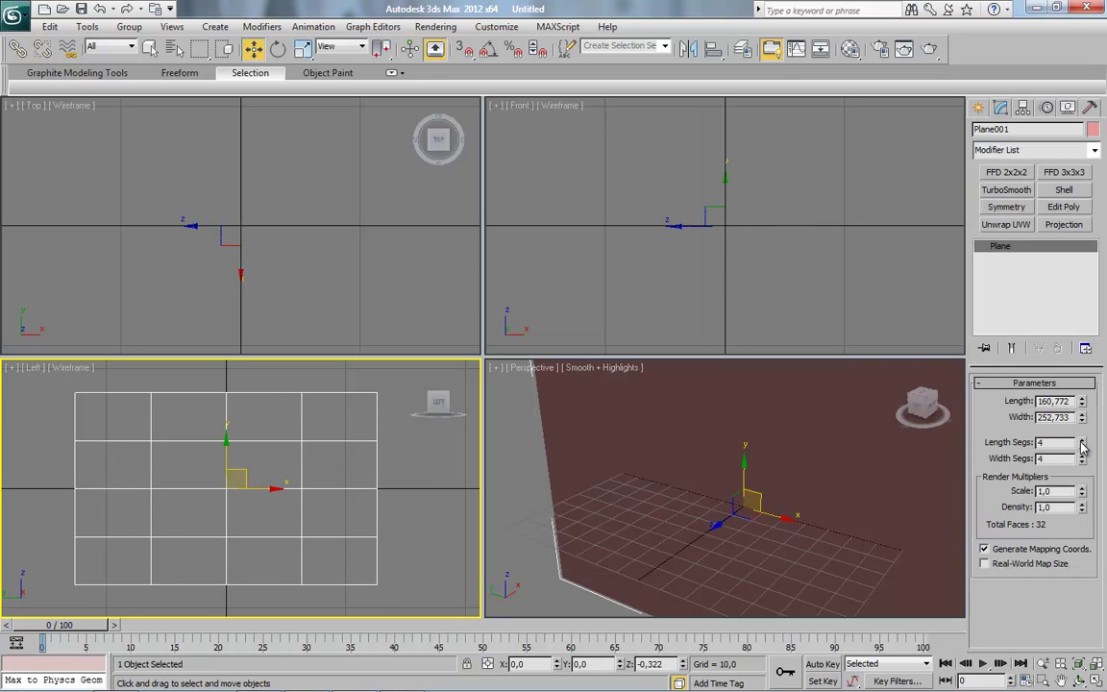
pyautogui.rightClick(1082, 444)
pyautogui.rightClick(1081, 458)
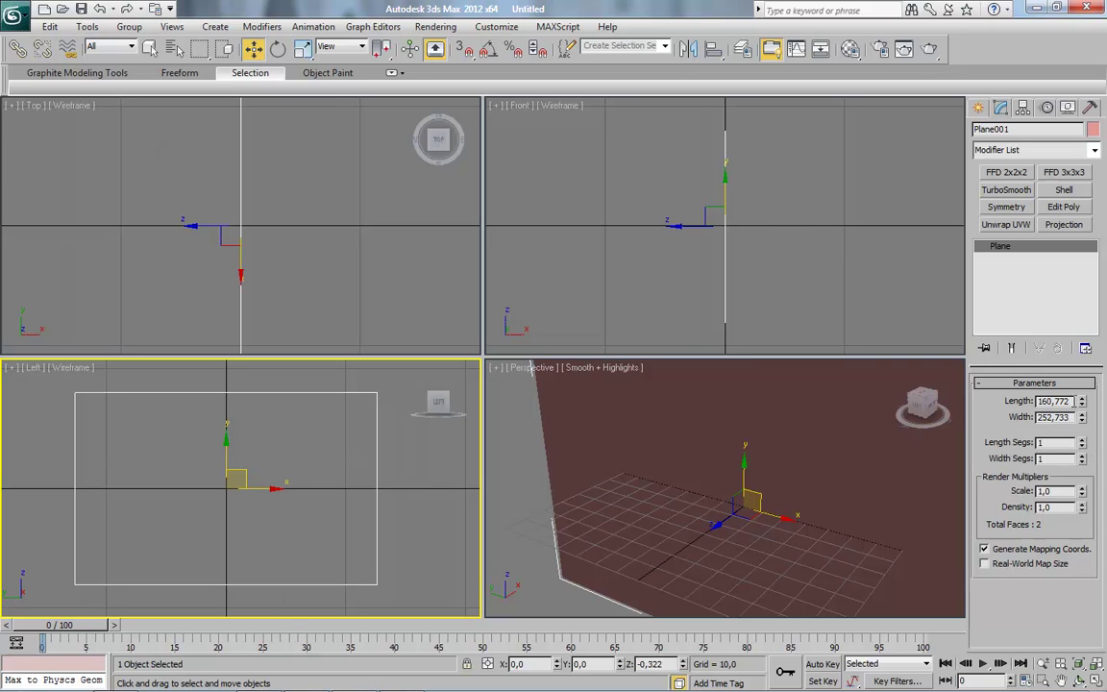
# Check in Explorer that the prawo photo is 1024 x 768 pixels
pyautogui.click(115, 676)
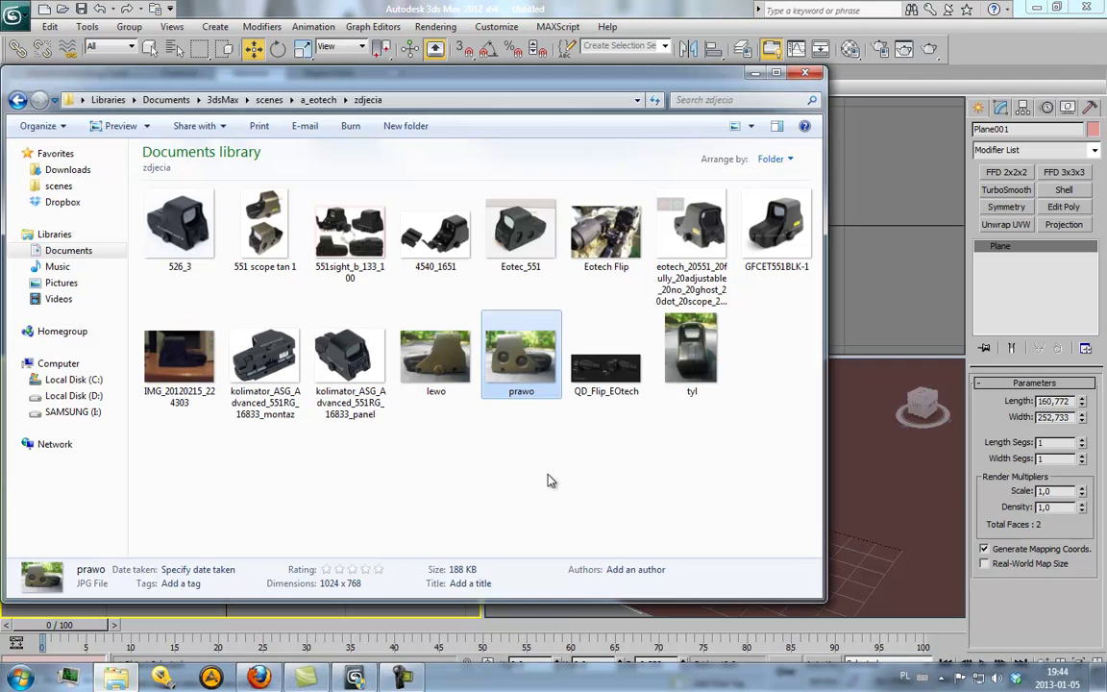
pyautogui.click(520, 366)
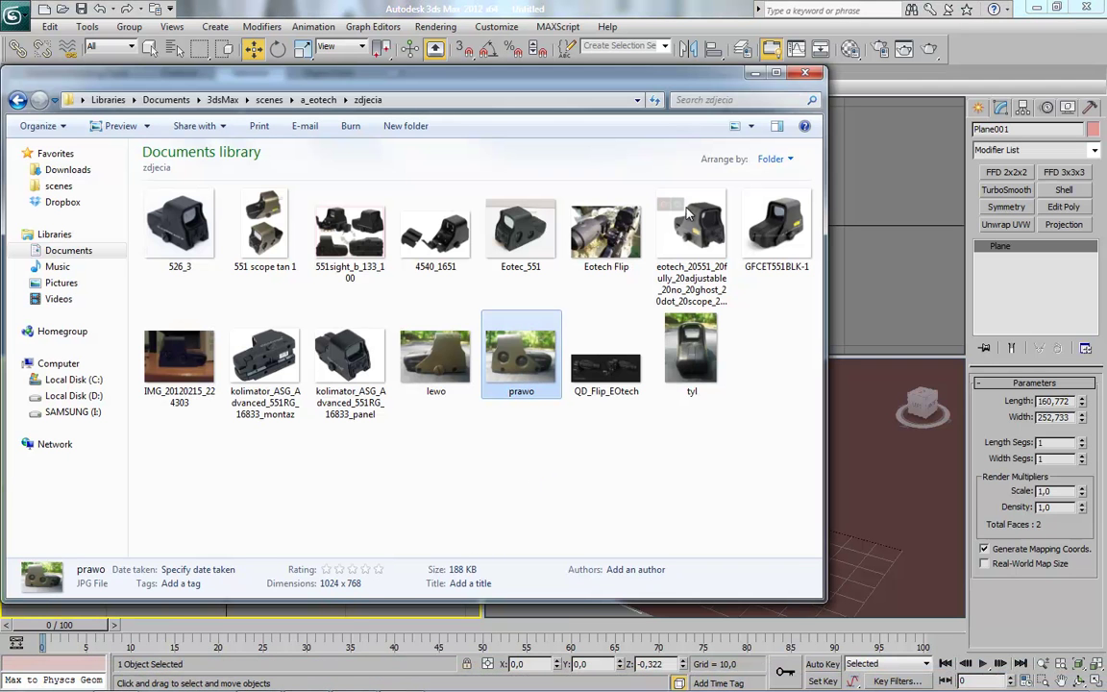
pyautogui.hotkey('alt', 'Tab')
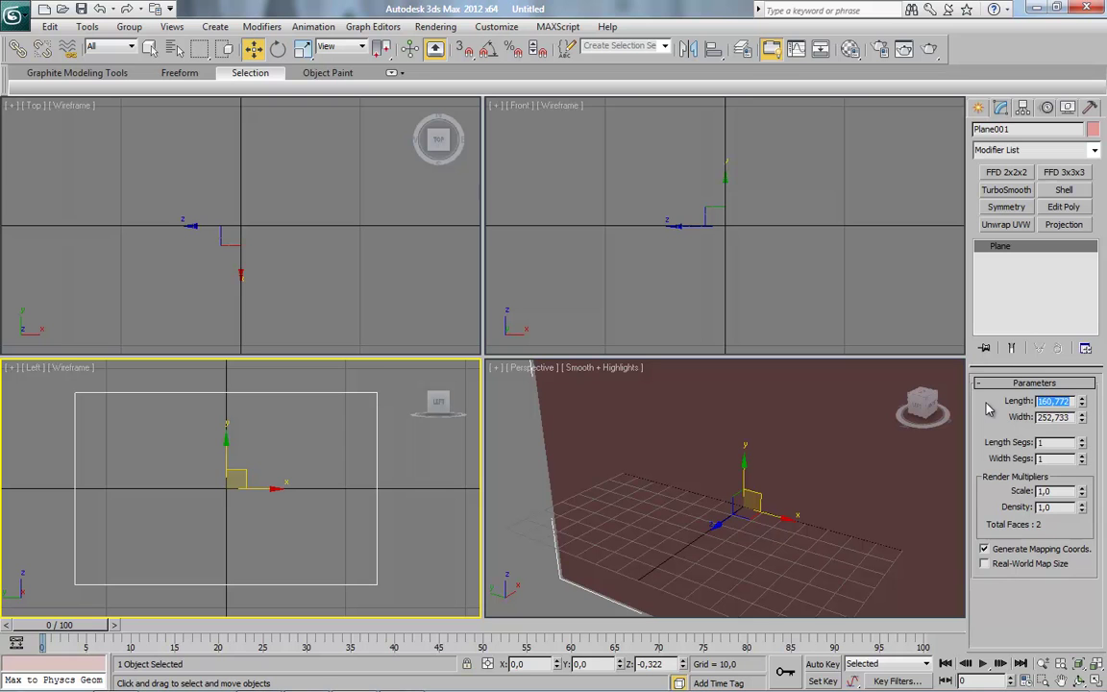
# Set the plane's length to 769 and width to 1024, then zoom the perspective view to fit
pyautogui.write('69')
pyautogui.press('Tab')
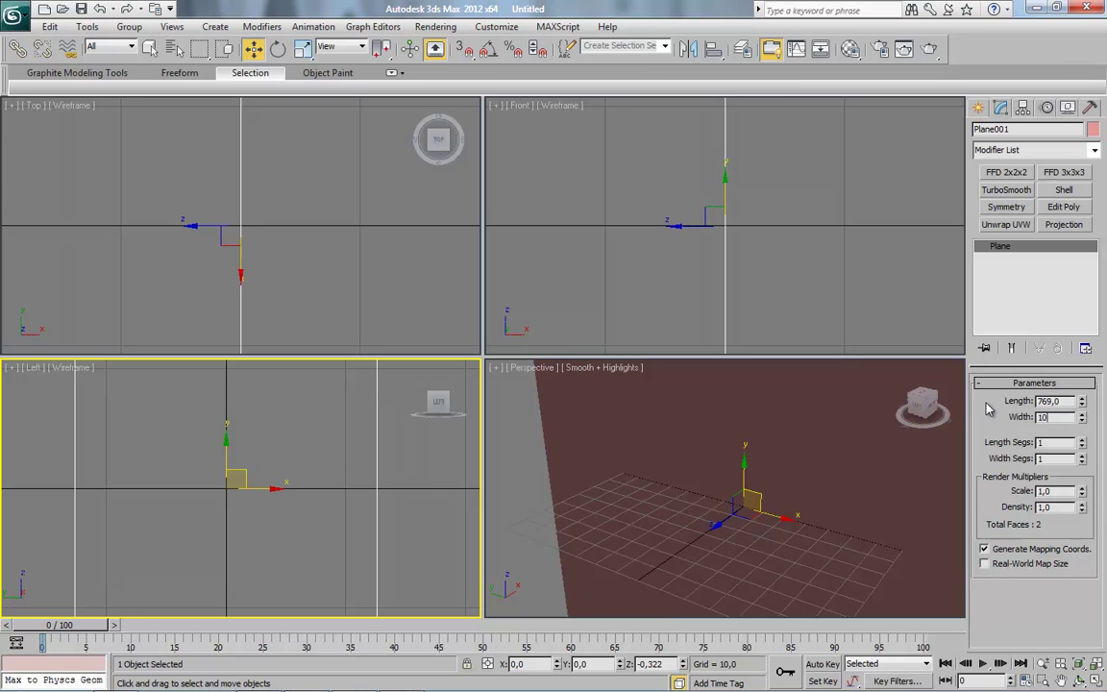
pyautogui.write('24')
pyautogui.press('Return')
pyautogui.rightClick(871, 497)
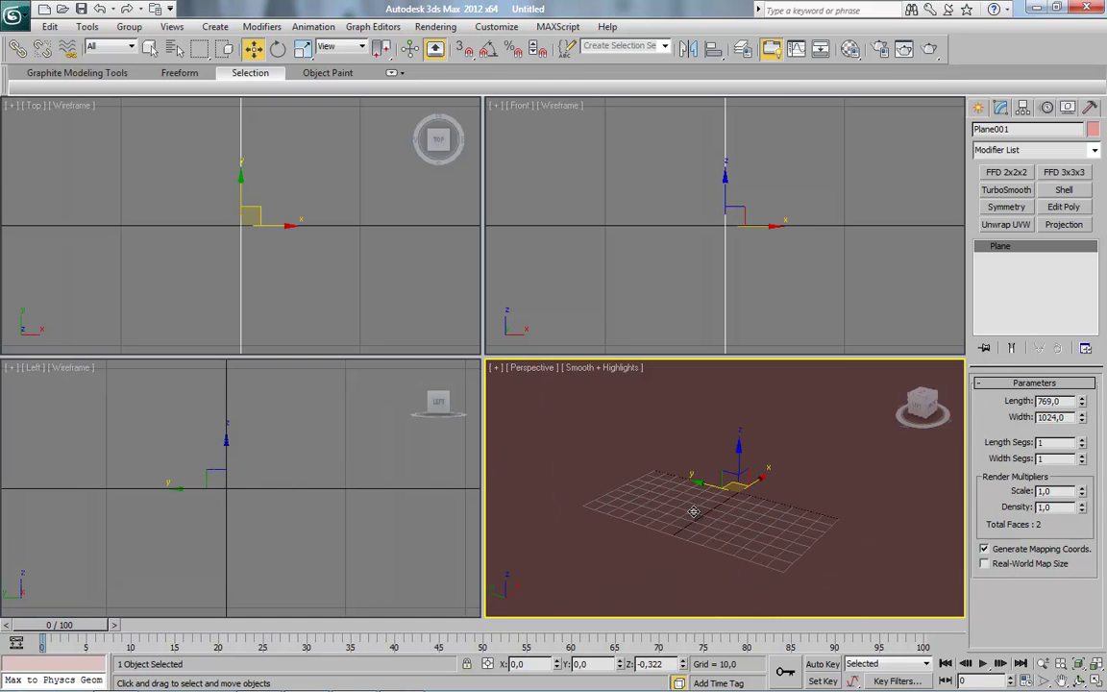
pyautogui.press('z')
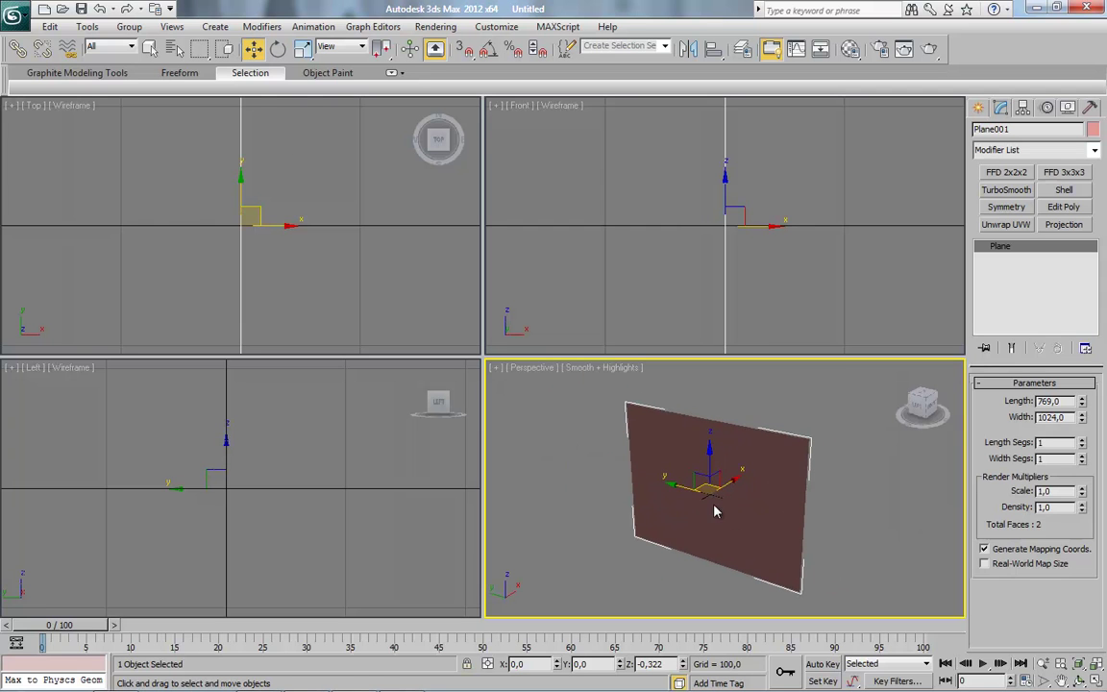
# Switch the left and top views to smooth shading with F3
pyautogui.rightClick(394, 533)
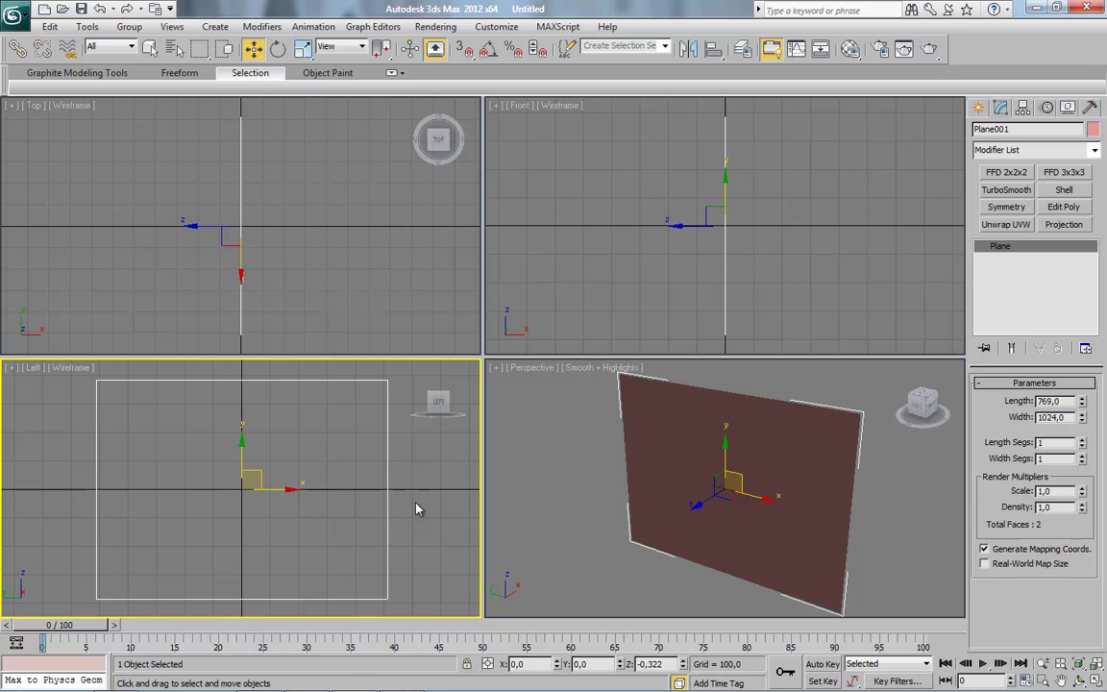
pyautogui.rightClick(338, 165)
pyautogui.rightClick(593, 197)
pyautogui.rightClick(565, 467)
pyautogui.keyDown('alt'); pyautogui.moveTo(563, 469); pyautogui.dragTo(618, 446, button='middle'); pyautogui.keyUp('alt')
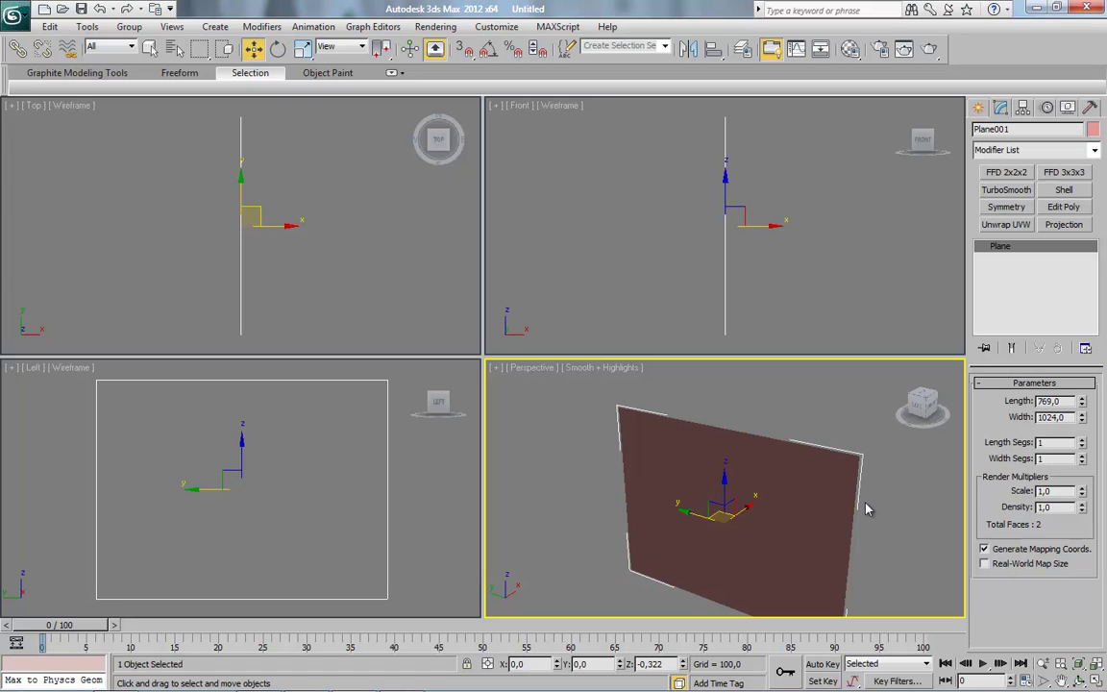
pyautogui.rightClick(348, 234)
pyautogui.rightClick(307, 417)
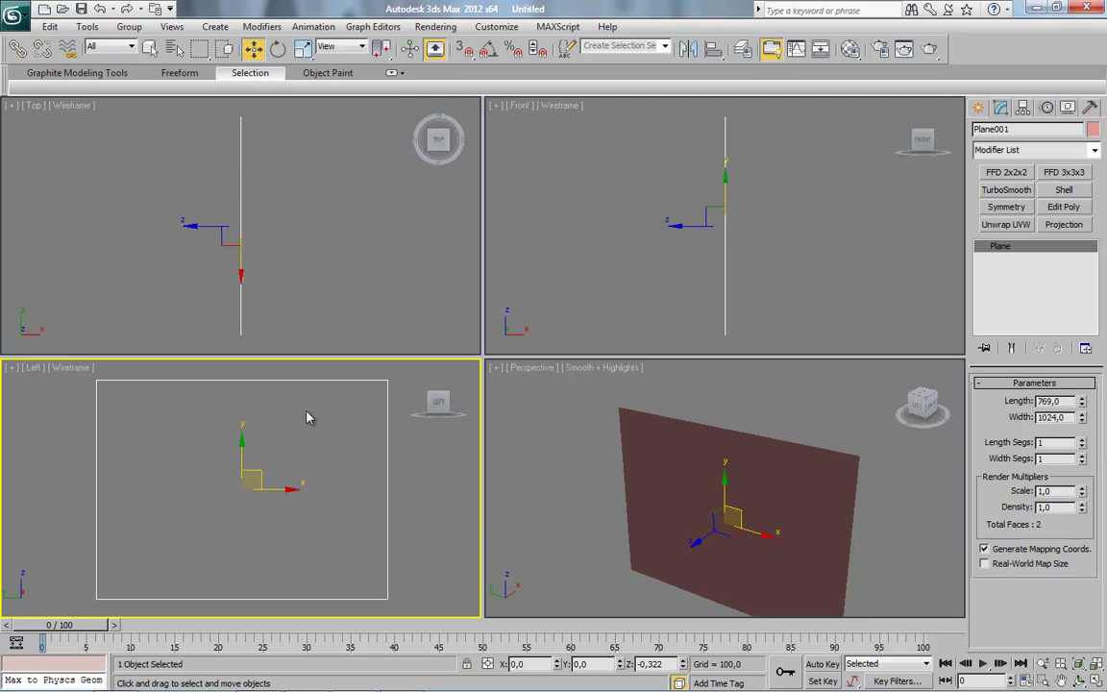
pyautogui.moveTo(307, 417); pyautogui.dragTo(299, 423, button='middle')
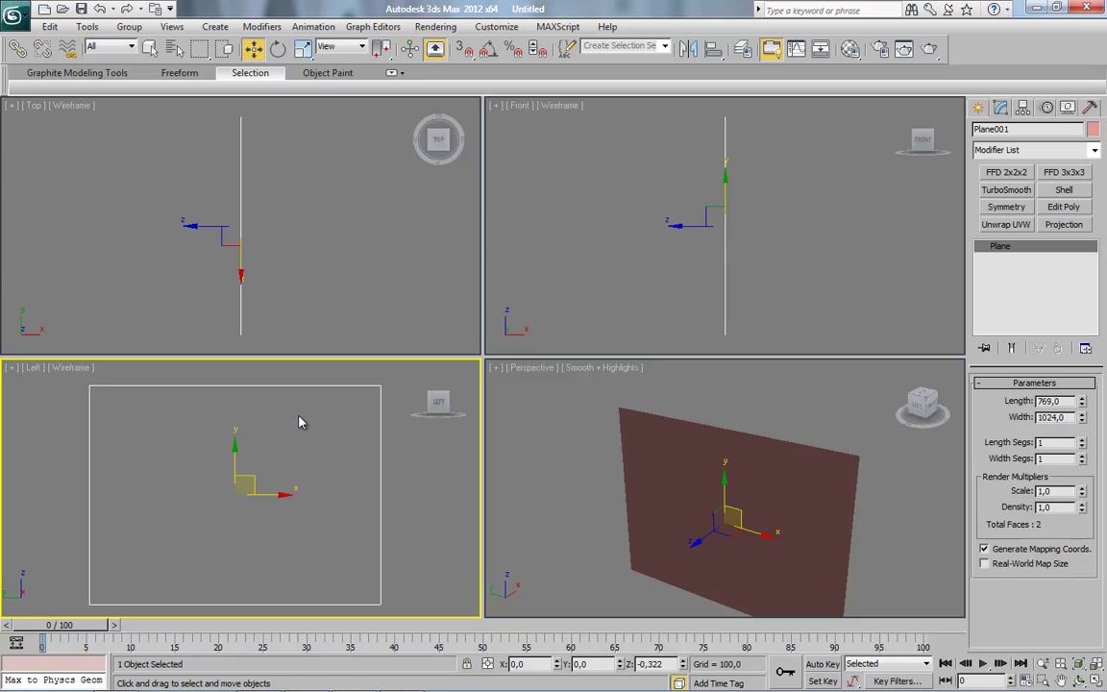
pyautogui.press('F3')
pyautogui.rightClick(314, 221)
pyautogui.press('F3')
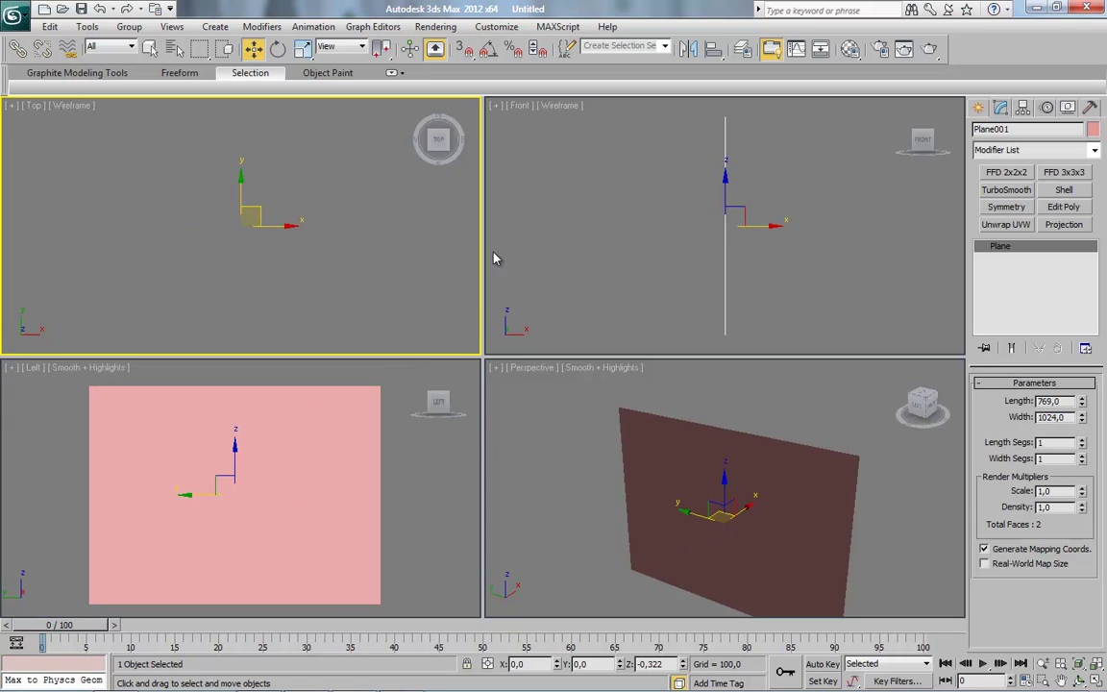
pyautogui.rightClick(590, 239)
pyautogui.press('F3')
pyautogui.rightClick(348, 459)
pyautogui.moveTo(351, 459); pyautogui.dragTo(346, 459, button='middle')
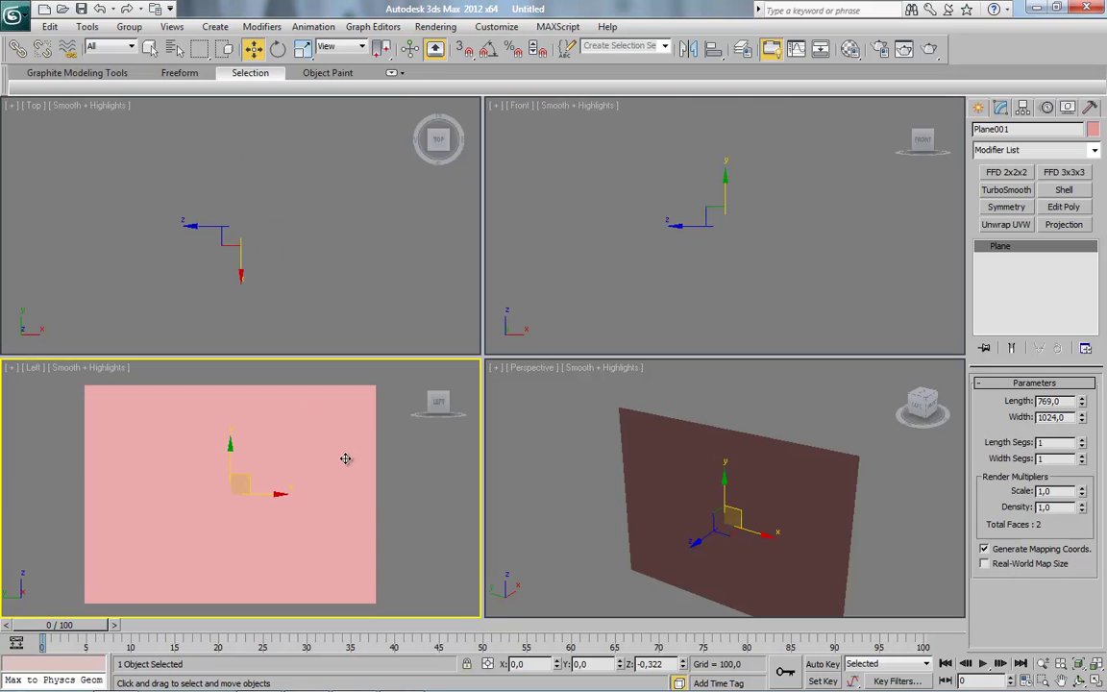
# Turn on edged faces in all four viewports and open the Material Editor
pyautogui.press('F4')
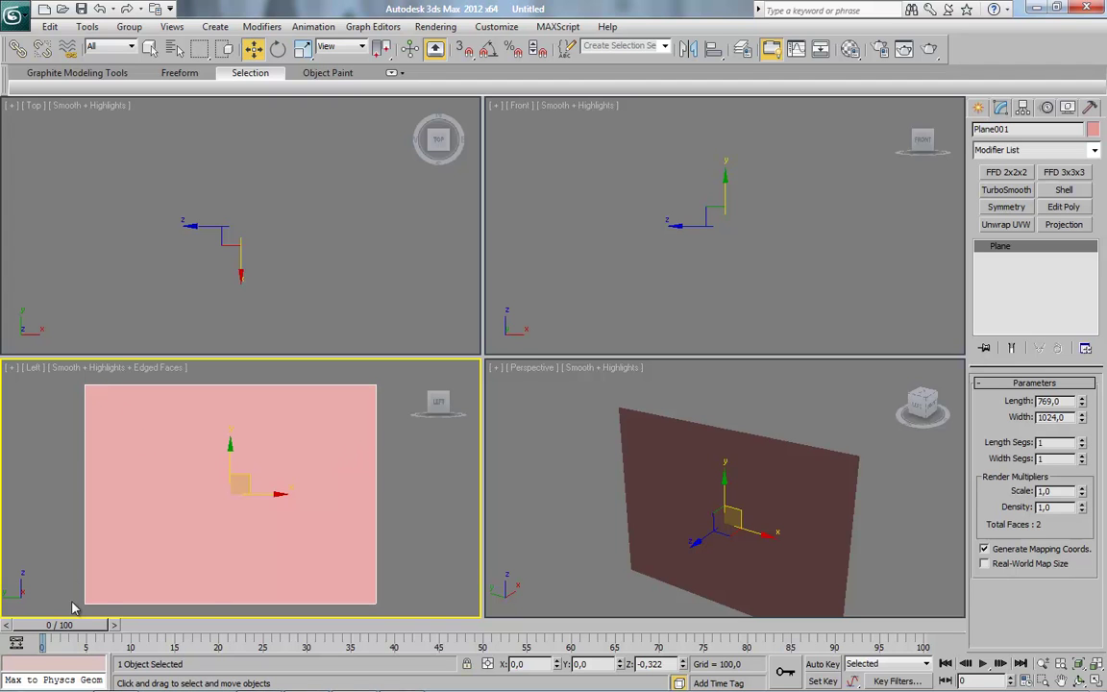
pyautogui.rightClick(403, 279)
pyautogui.press('F4')
pyautogui.rightClick(514, 317)
pyautogui.press('F4')
pyautogui.rightClick(563, 498)
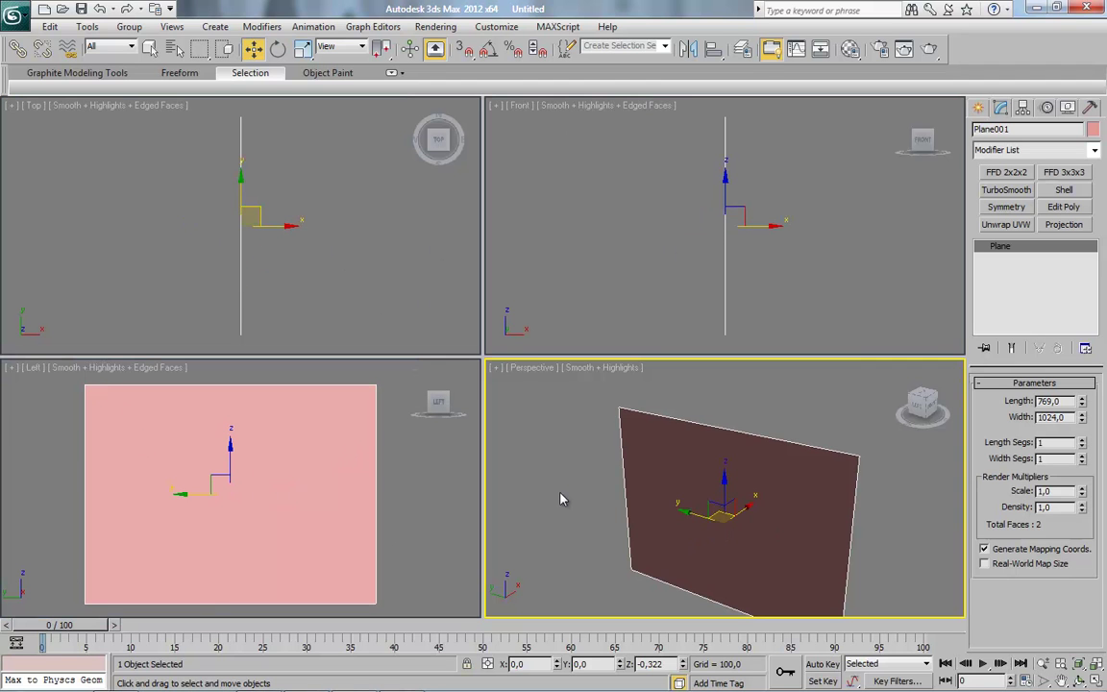
pyautogui.press('F4')
pyautogui.rightClick(360, 489)
pyautogui.moveTo(360, 501); pyautogui.dragTo(361, 497, button='middle')
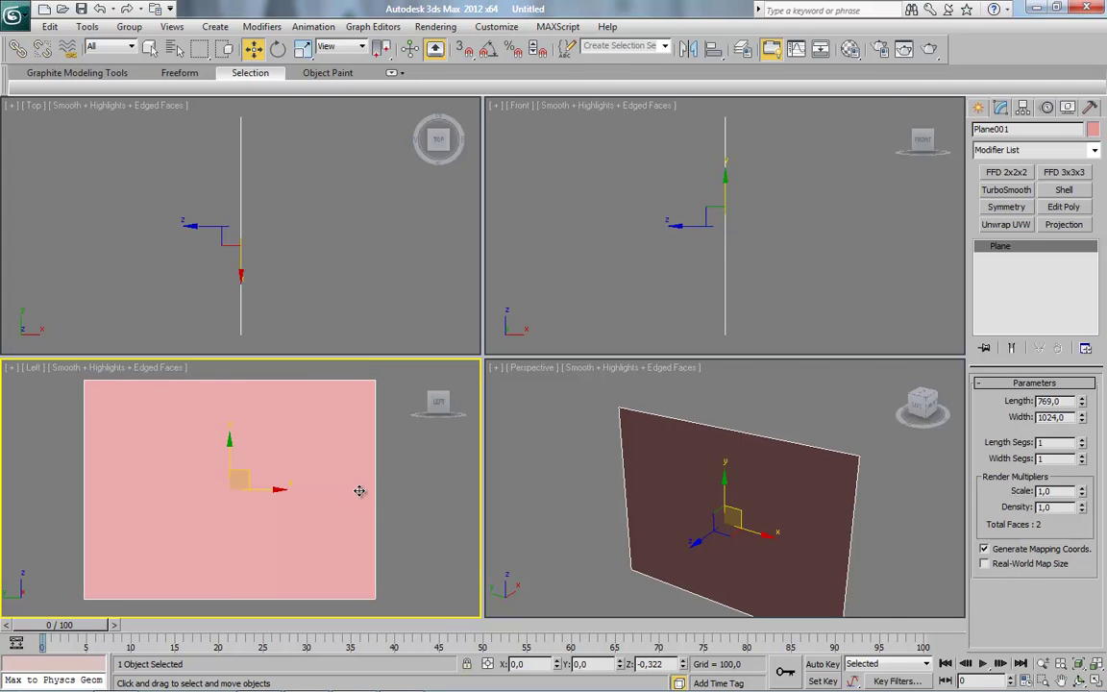
pyautogui.press('m')
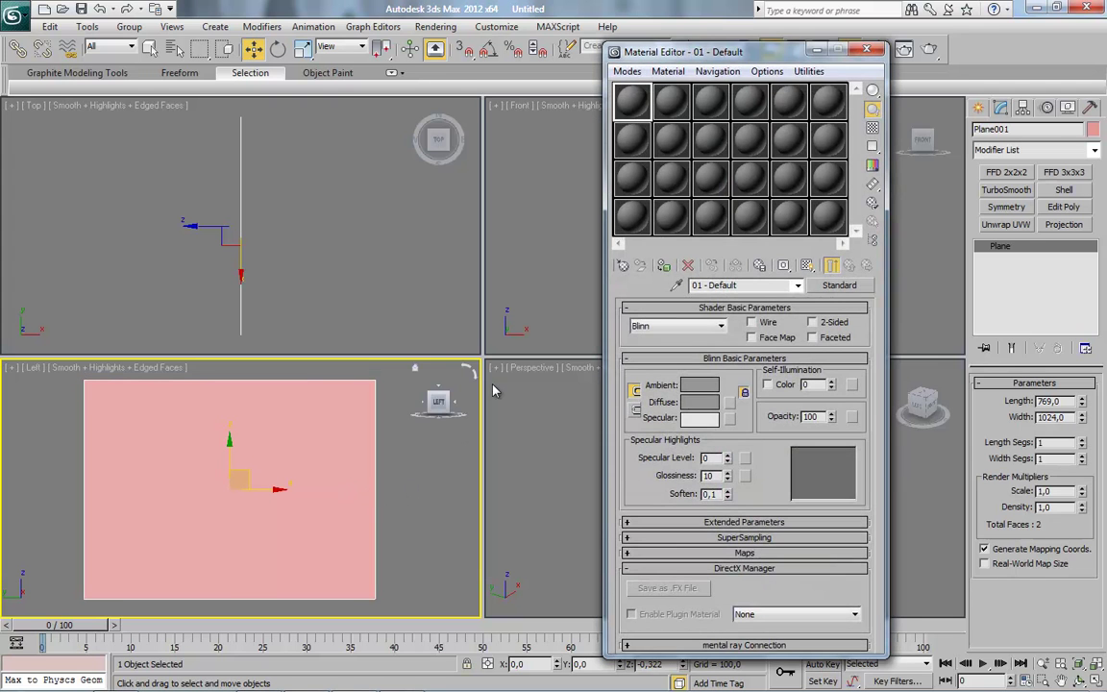
# Apply the prawo photo as a diffuse bitmap to the plane and show it in viewports
pyautogui.click(730, 402)
pyautogui.doubleClick(277, 154)
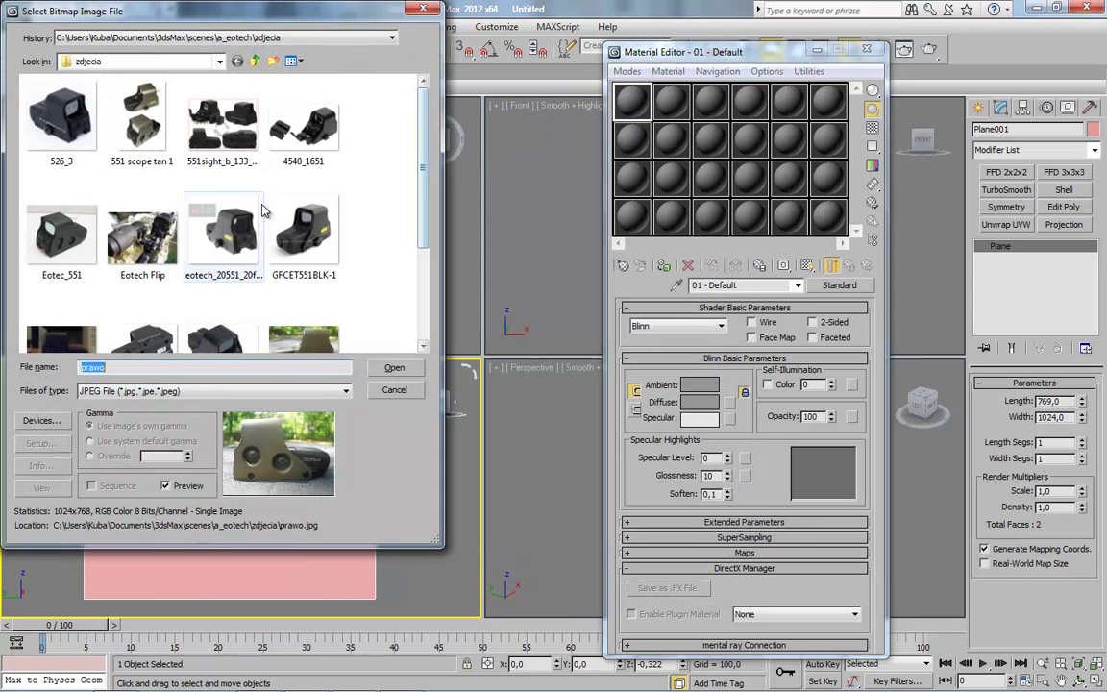
pyautogui.scroll(-3, 144, 249)
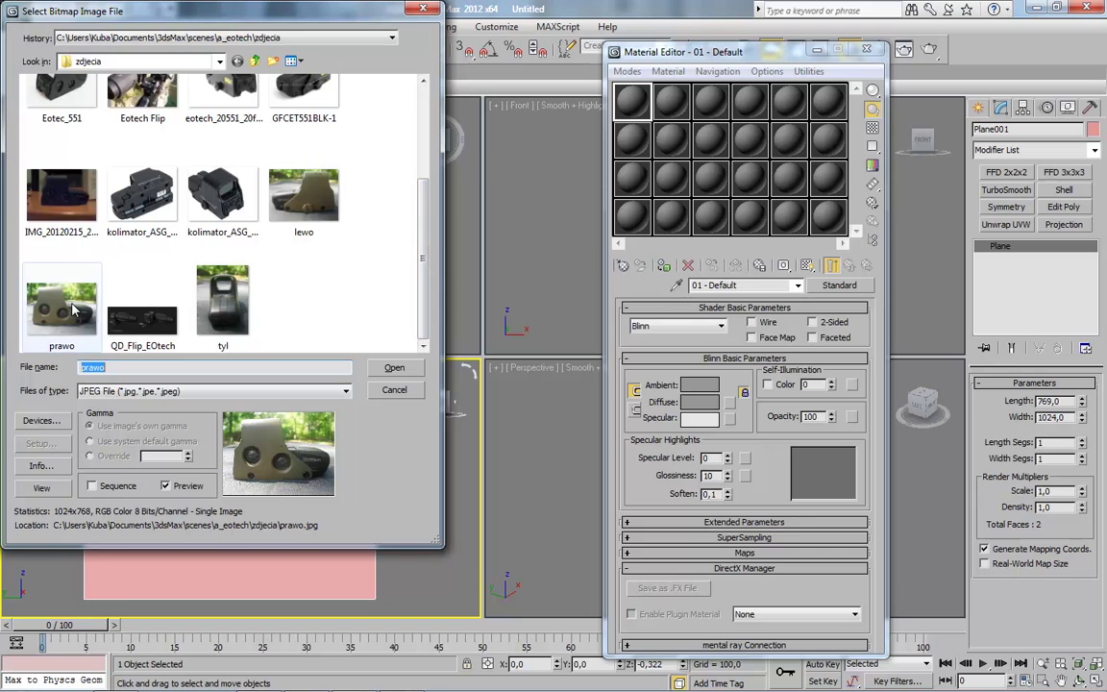
pyautogui.doubleClick(74, 310)
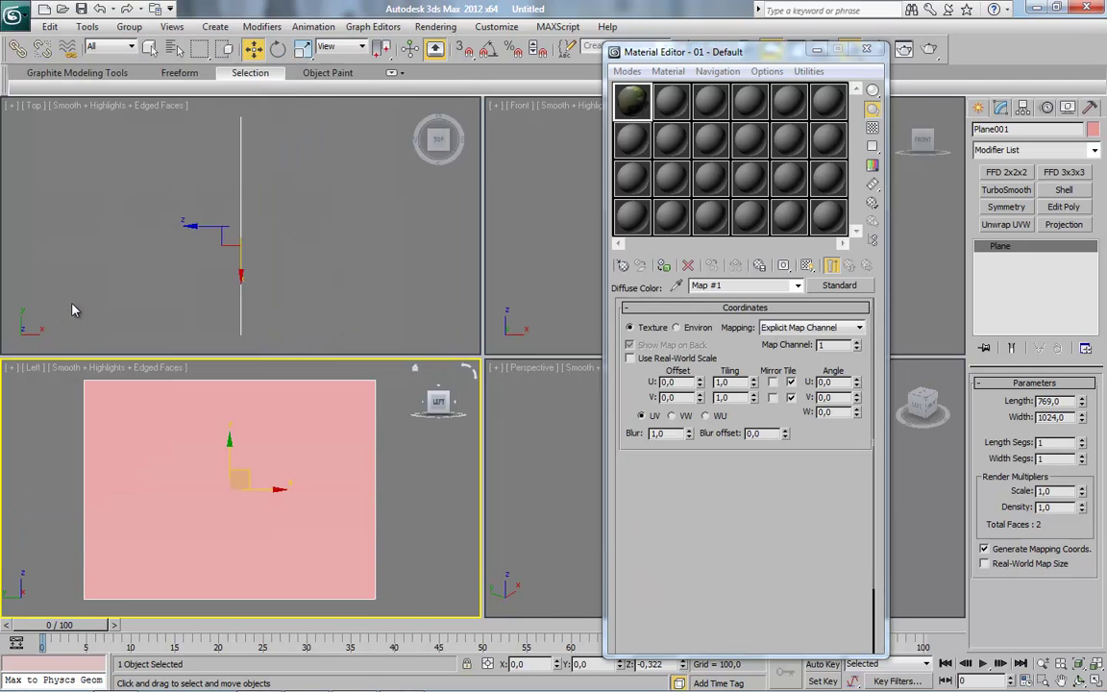
pyautogui.click(663, 266)
pyautogui.click(927, 519)
pyautogui.click(867, 50)
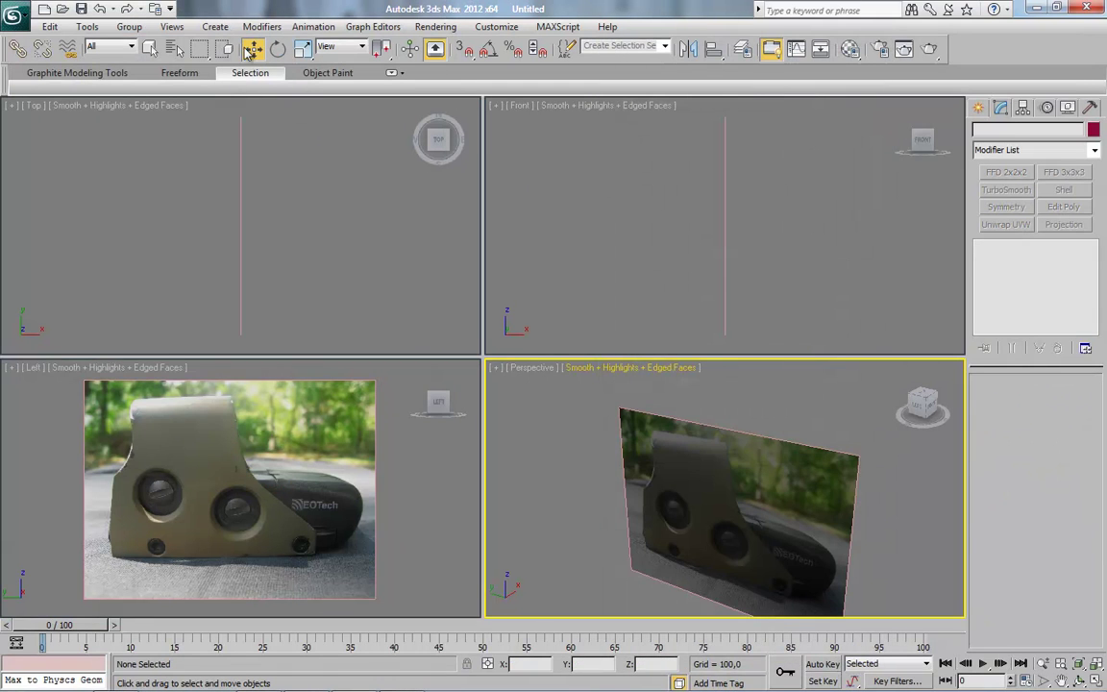
# Change the lower-left viewport to Right and rotate the photo plane 180°
pyautogui.click(179, 462)
pyautogui.click(36, 377)
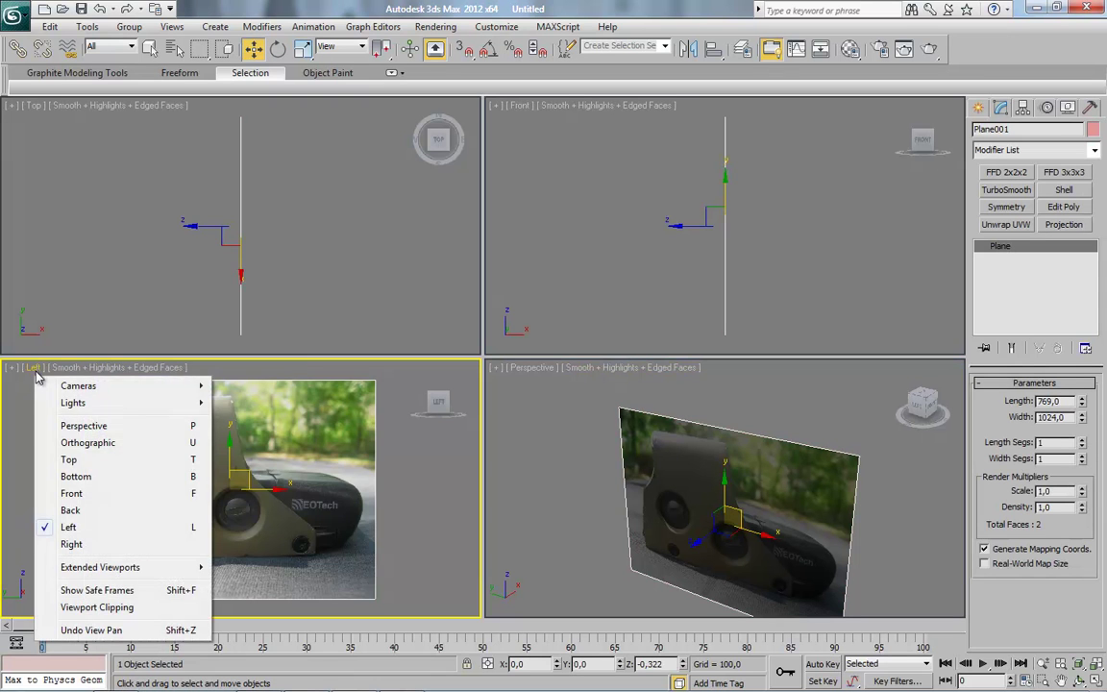
pyautogui.click(98, 540)
pyautogui.press('e')
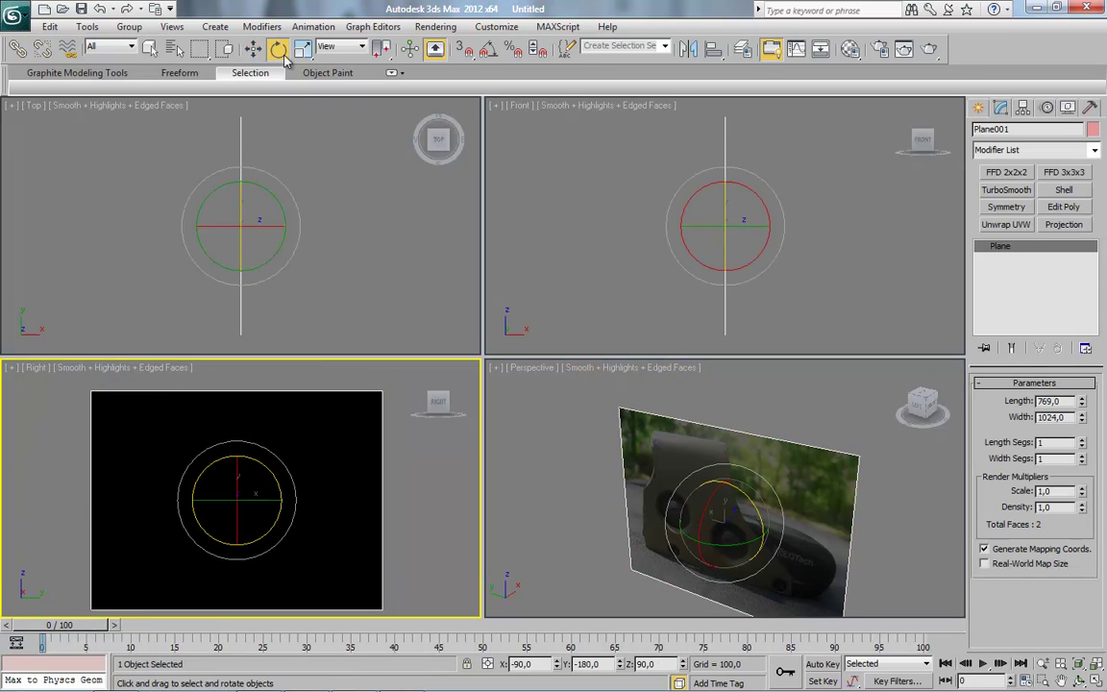
pyautogui.moveTo(244, 510); pyautogui.dragTo(124, 506)
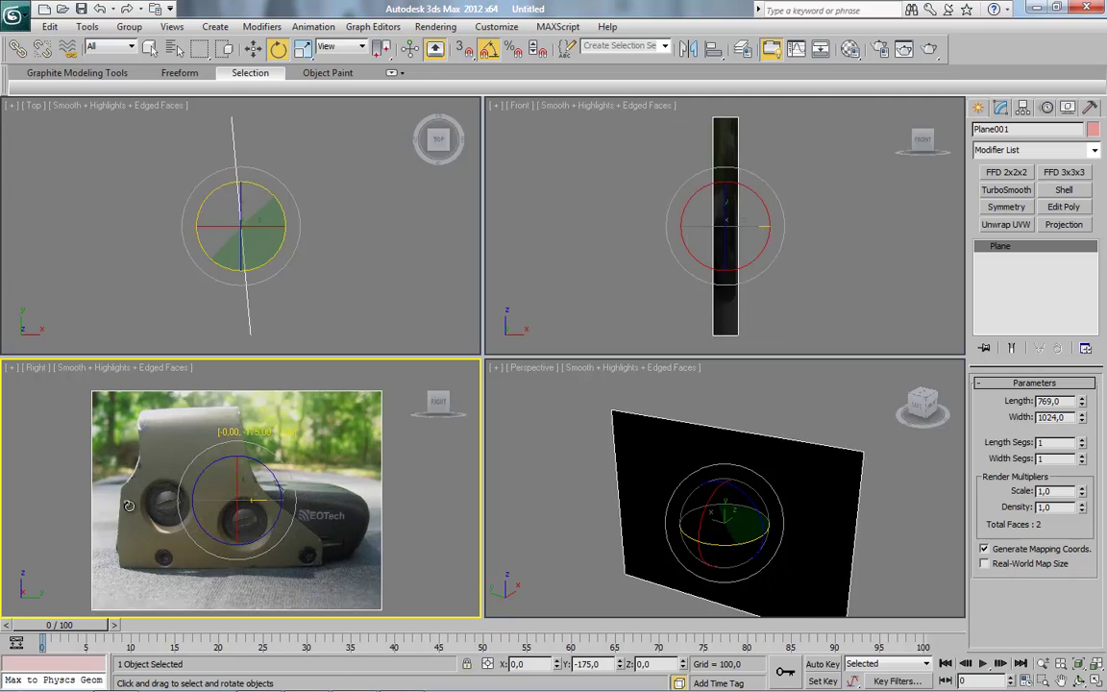
# Move the photo plane along X to about -315
pyautogui.press('w')
pyautogui.scroll(-2, 576, 519)
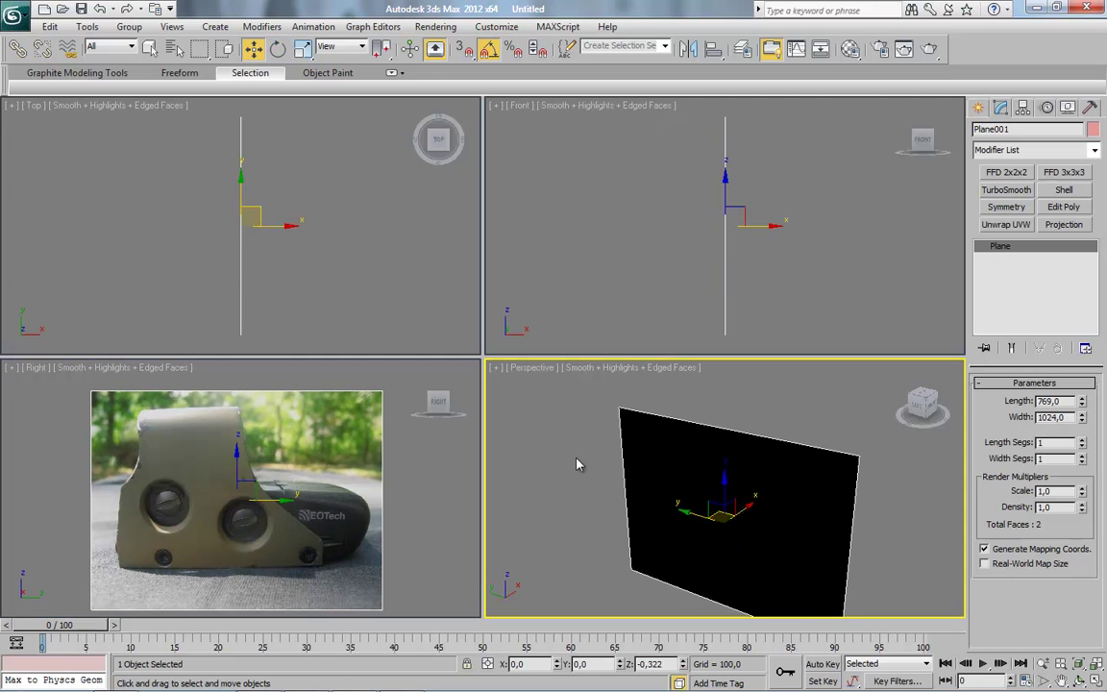
pyautogui.scroll(-4, 576, 518)
pyautogui.keyDown('alt'); pyautogui.moveTo(572, 524); pyautogui.dragTo(653, 546, button='middle'); pyautogui.keyUp('alt')
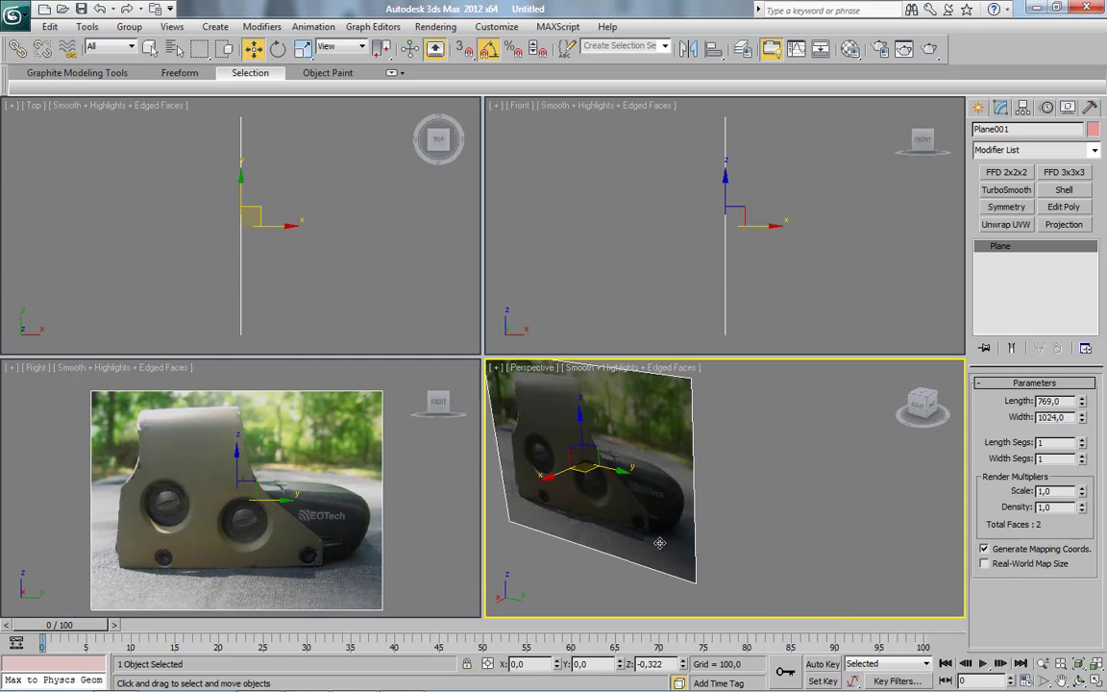
pyautogui.moveTo(651, 523)
pyautogui.mouseDown()
pyautogui.moveTo(662, 517)
pyautogui.moveTo(636, 507)
pyautogui.mouseUp()
# Freeze the photo plane with Show Frozen in Gray turned off
pyautogui.rightClick(648, 457)
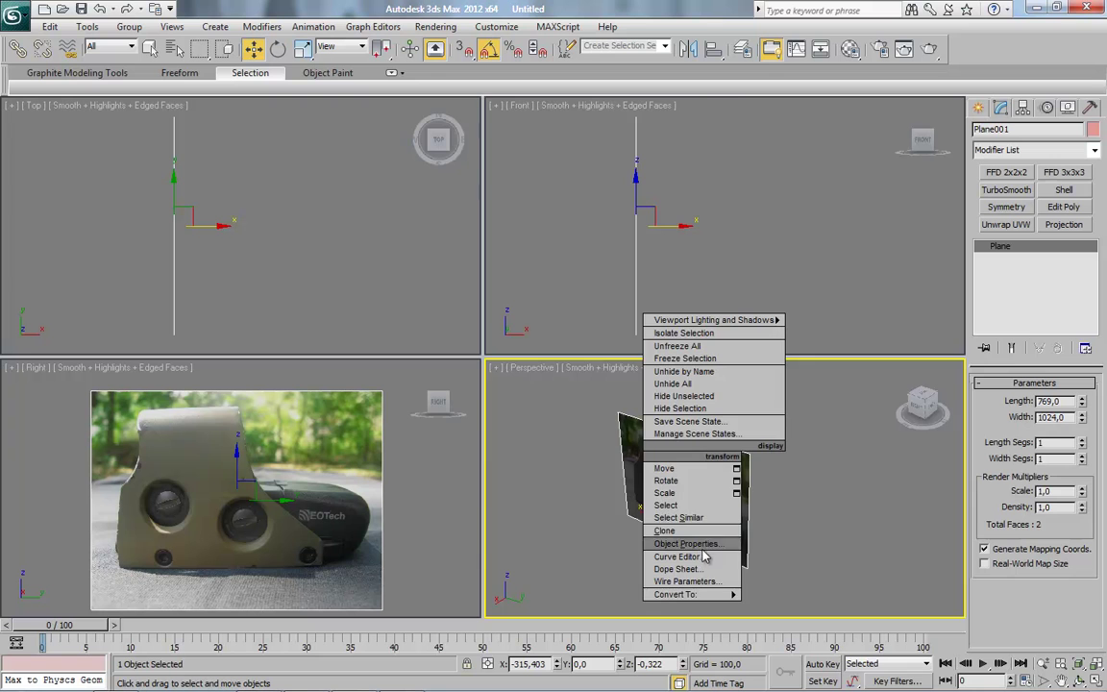
pyautogui.click(686, 542)
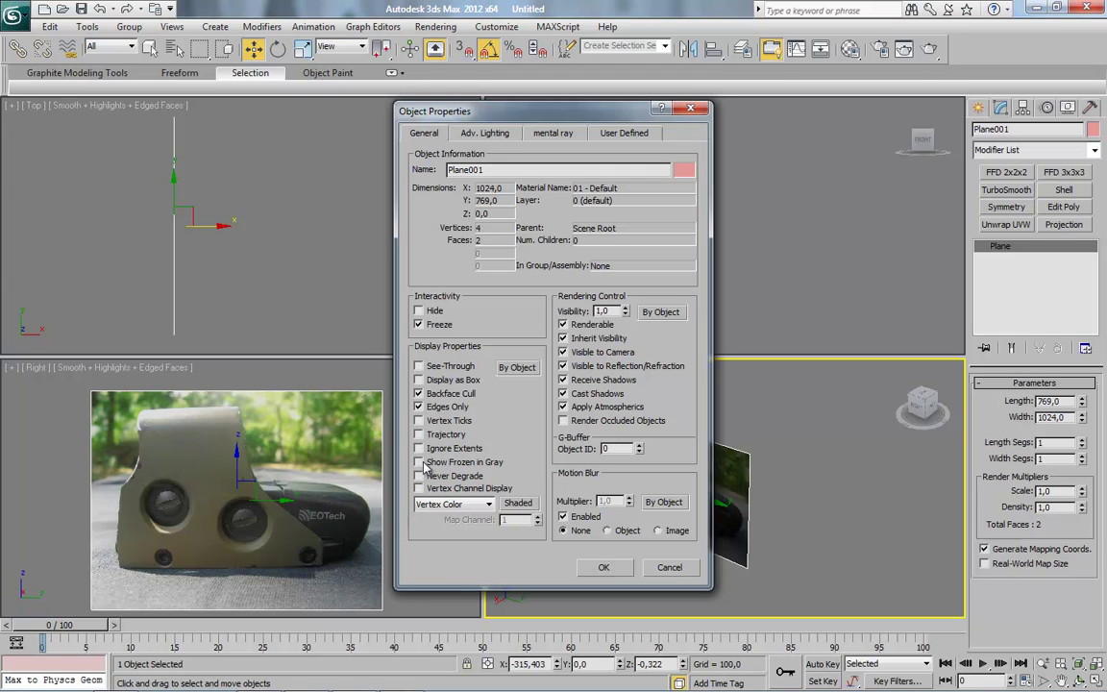
pyautogui.click(603, 566)
pyautogui.moveTo(568, 462); pyautogui.dragTo(769, 588)
# Maximize the Right viewport and zoom in on the photo
pyautogui.click(271, 516)
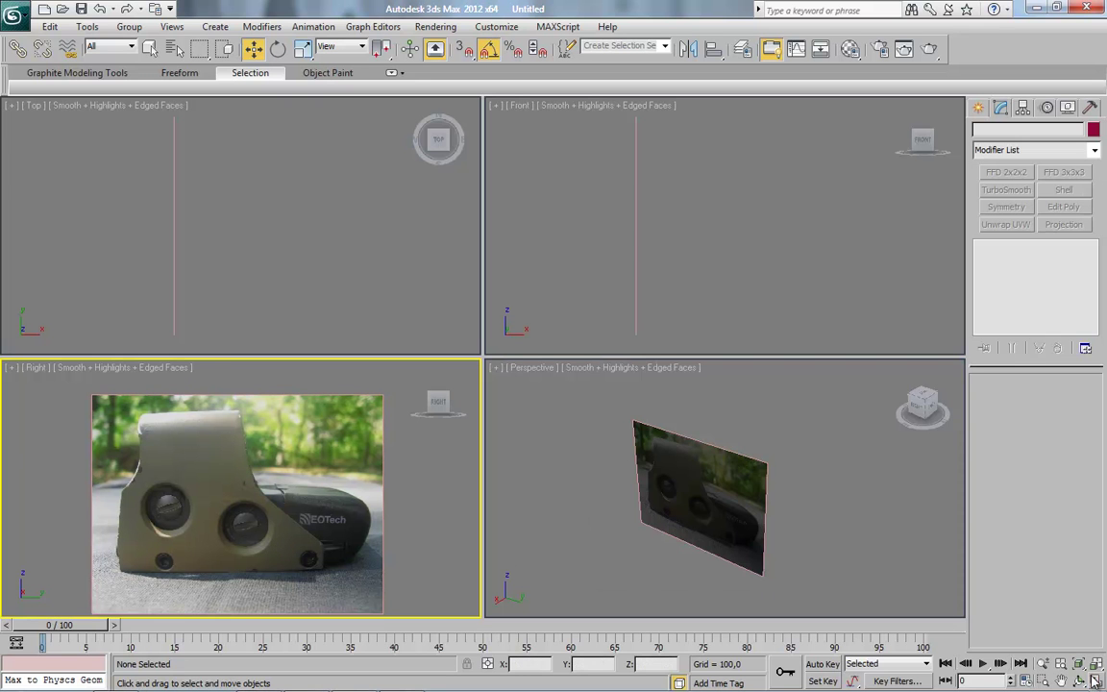
pyautogui.hotkey('alt', 'w')
pyautogui.scroll(2, 454, 378)
pyautogui.scroll(2, 499, 369)
# Select the CV Curve tool under NURBS Curves in Create > Shapes
pyautogui.click(978, 107)
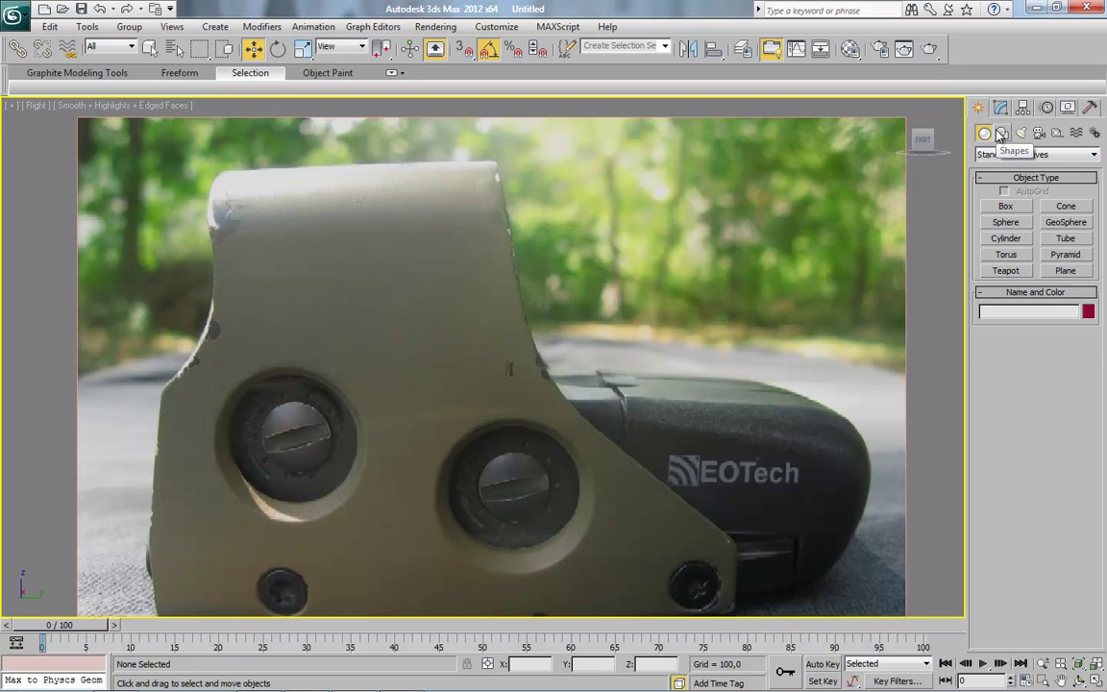
pyautogui.click(1002, 133)
pyautogui.click(1006, 155)
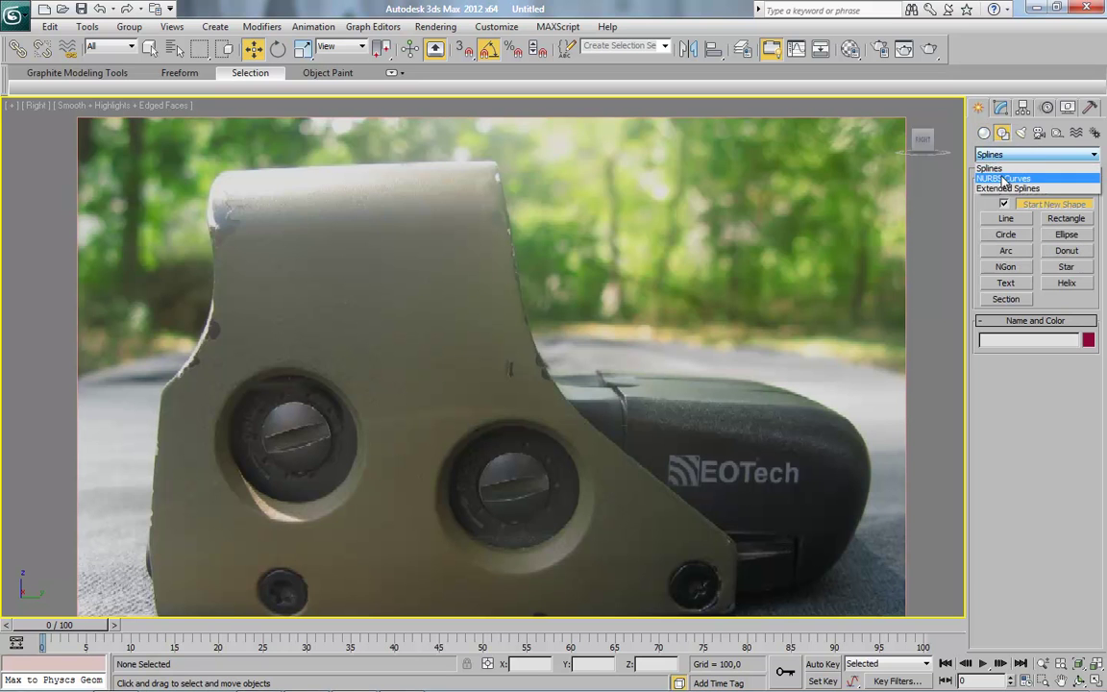
pyautogui.click(999, 177)
pyautogui.click(1067, 218)
# Trace the hood's sloping edge with seven CV points and convert the curve to NURBS
pyautogui.click(494, 154)
pyautogui.click(519, 293)
pyautogui.click(542, 366)
pyautogui.click(587, 421)
pyautogui.click(660, 481)
pyautogui.click(726, 536)
pyautogui.click(832, 603)
pyautogui.rightClick(852, 563)
pyautogui.rightClick(567, 251)
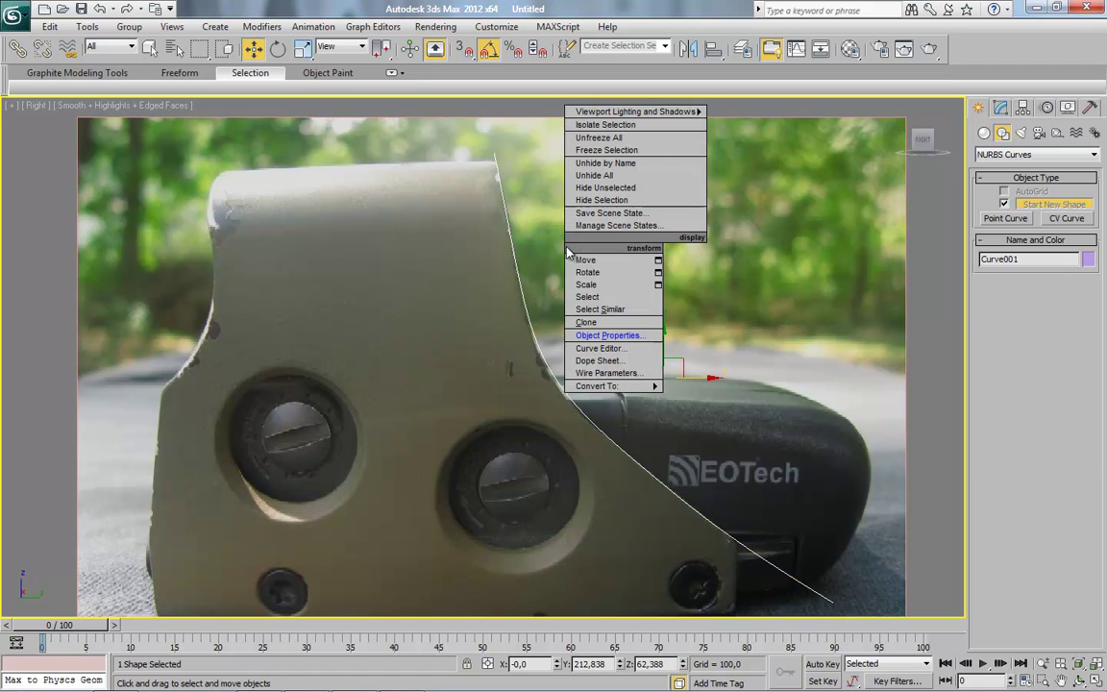
pyautogui.moveTo(597, 385)
pyautogui.click(711, 386)
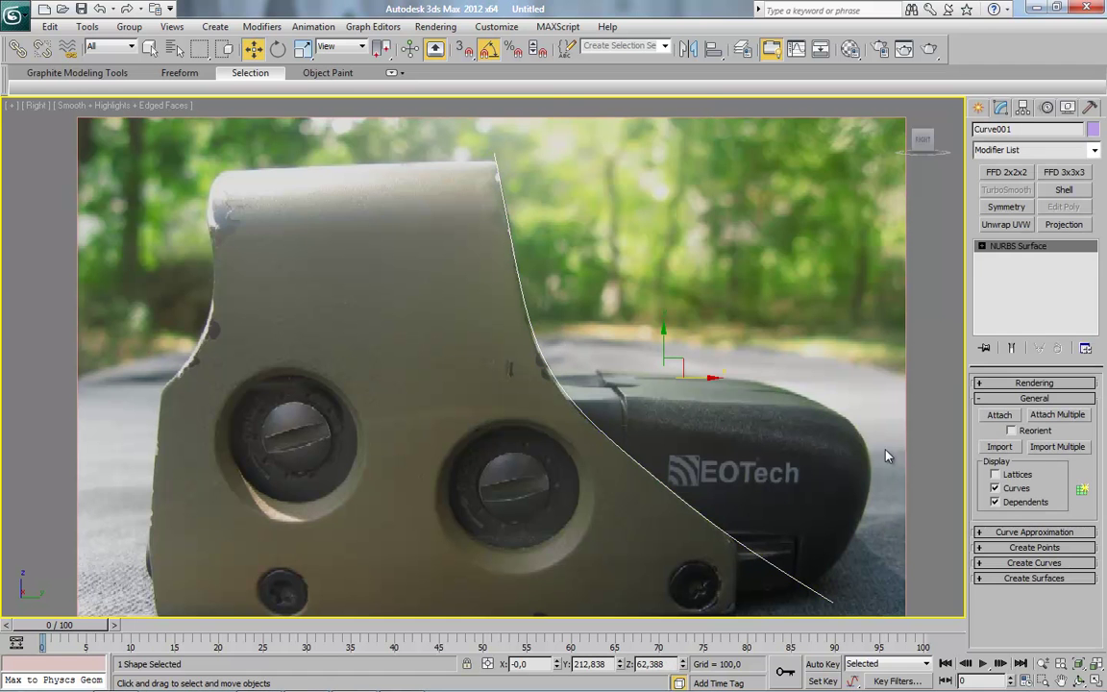
# At Curve CV level, move the front curve's upper CV onto the photo's edge
pyautogui.click(980, 246)
pyautogui.click(1014, 258)
pyautogui.scroll(5, 566, 328)
pyautogui.scroll(3, 469, 252)
pyautogui.scroll(-2, 470, 176)
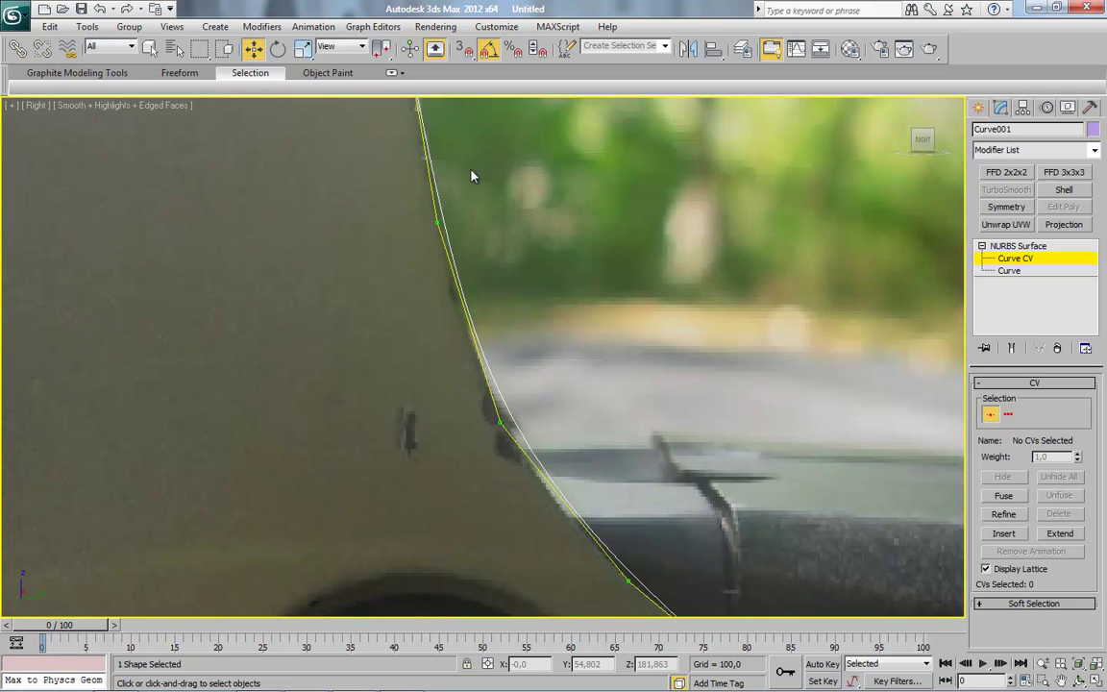
pyautogui.click(437, 223)
pyautogui.moveTo(437, 223); pyautogui.dragTo(428, 223)
# Fit the front curve's lower, middle and end CVs to the photo's edge
pyautogui.click(500, 420)
pyautogui.moveTo(518, 403); pyautogui.dragTo(478, 267, button='middle')
pyautogui.click(453, 315)
pyautogui.moveTo(463, 303); pyautogui.dragTo(465, 297)
pyautogui.scroll(-4, 452, 300)
pyautogui.scroll(3, 499, 326)
pyautogui.click(470, 359)
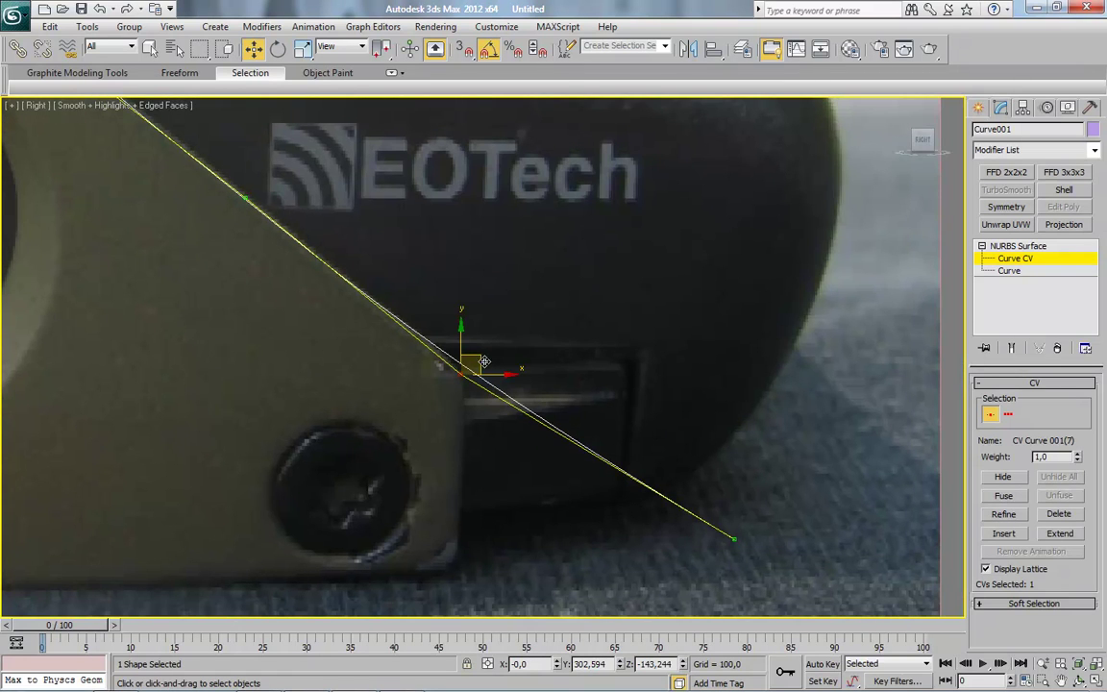
pyautogui.moveTo(471, 359); pyautogui.dragTo(477, 361)
pyautogui.scroll(-5, 265, 366)
pyautogui.scroll(2, 239, 289)
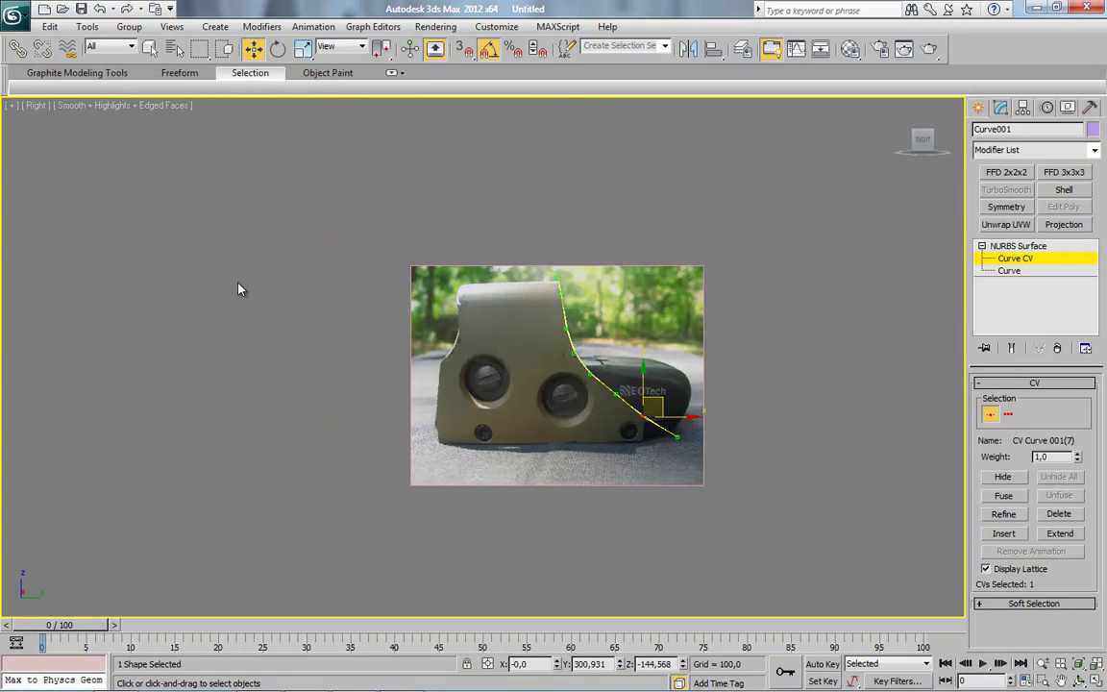
pyautogui.scroll(5, 273, 303)
pyautogui.click(273, 304)
pyautogui.moveTo(573, 285); pyautogui.dragTo(573, 357, button='middle')
# Draw a five-point CV curve along the hood's curved back edge
pyautogui.click(978, 106)
pyautogui.click(1067, 218)
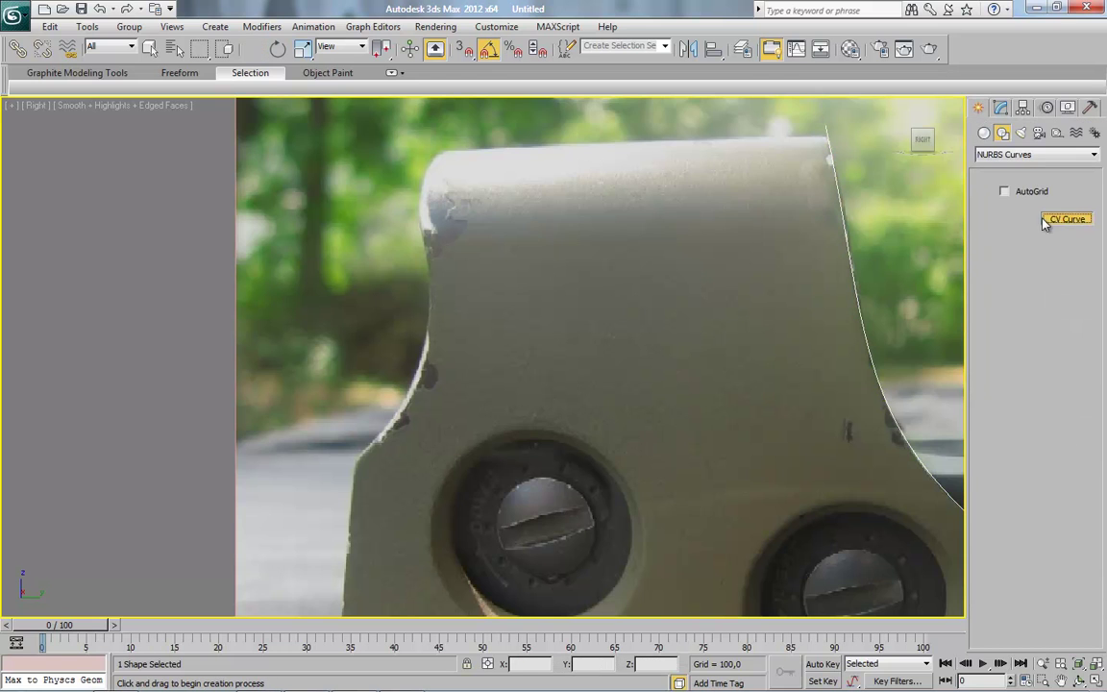
pyautogui.click(419, 219)
pyautogui.click(430, 271)
pyautogui.click(409, 398)
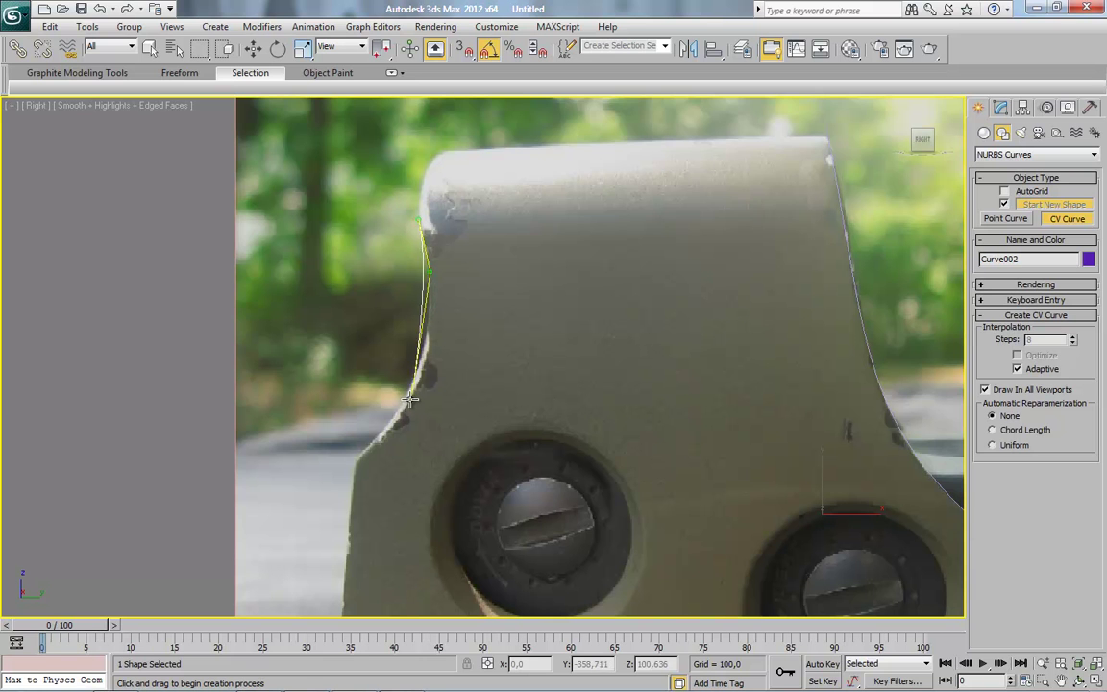
pyautogui.click(359, 458)
pyautogui.click(251, 531)
pyautogui.rightClick(291, 351)
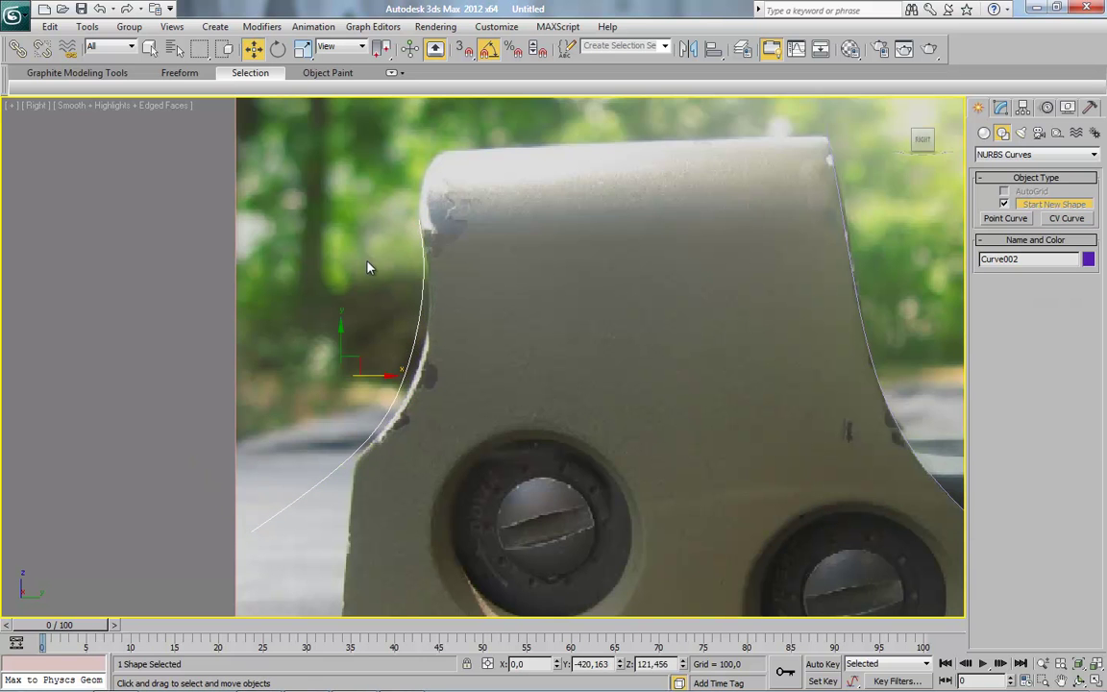
# Convert the back-edge curve to NURBS and move its first CV onto the edge
pyautogui.rightClick(411, 347)
pyautogui.click(577, 433)
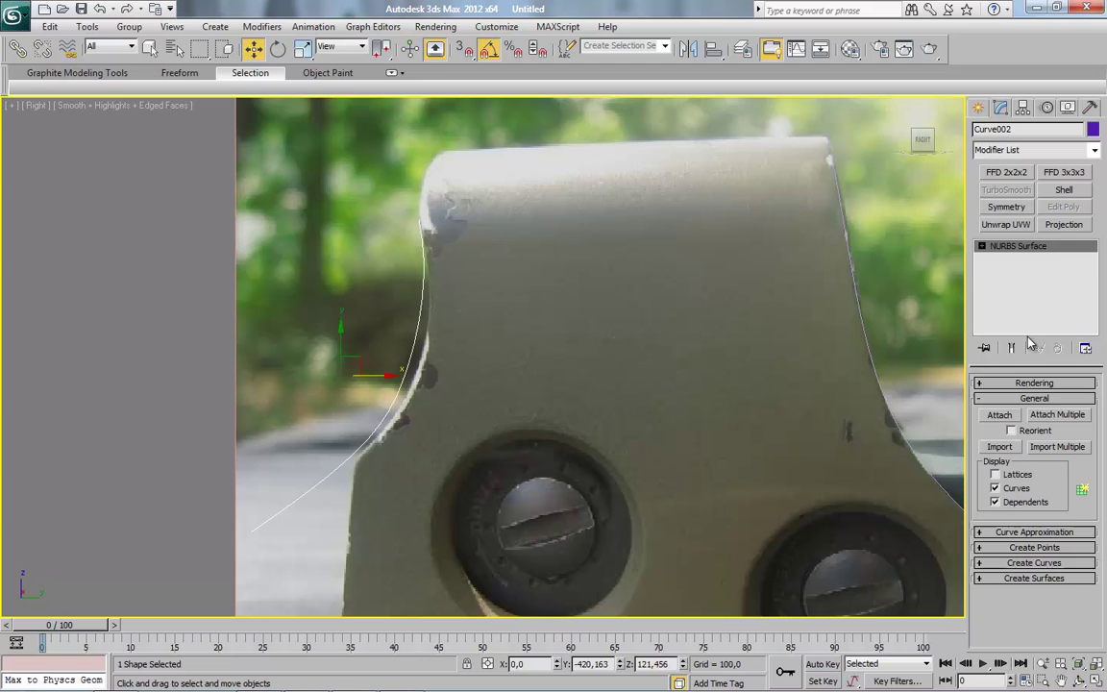
pyautogui.click(982, 245)
pyautogui.click(1014, 259)
pyautogui.scroll(4, 430, 265)
pyautogui.scroll(-1, 315, 363)
pyautogui.click(415, 369)
pyautogui.moveTo(415, 369); pyautogui.dragTo(424, 363)
pyautogui.scroll(1, 501, 390)
# Pull the back curve's upper-middle and lower CVs so it hugs the back edge
pyautogui.click(499, 373)
pyautogui.moveTo(501, 377); pyautogui.dragTo(568, 319)
pyautogui.click(411, 510)
pyautogui.moveTo(523, 189)
pyautogui.mouseDown(button='middle')
pyautogui.moveTo(513, 224)
pyautogui.moveTo(489, 239)
pyautogui.mouseUp(button='middle')
pyautogui.click(533, 287)
pyautogui.scroll(-3, 343, 244)
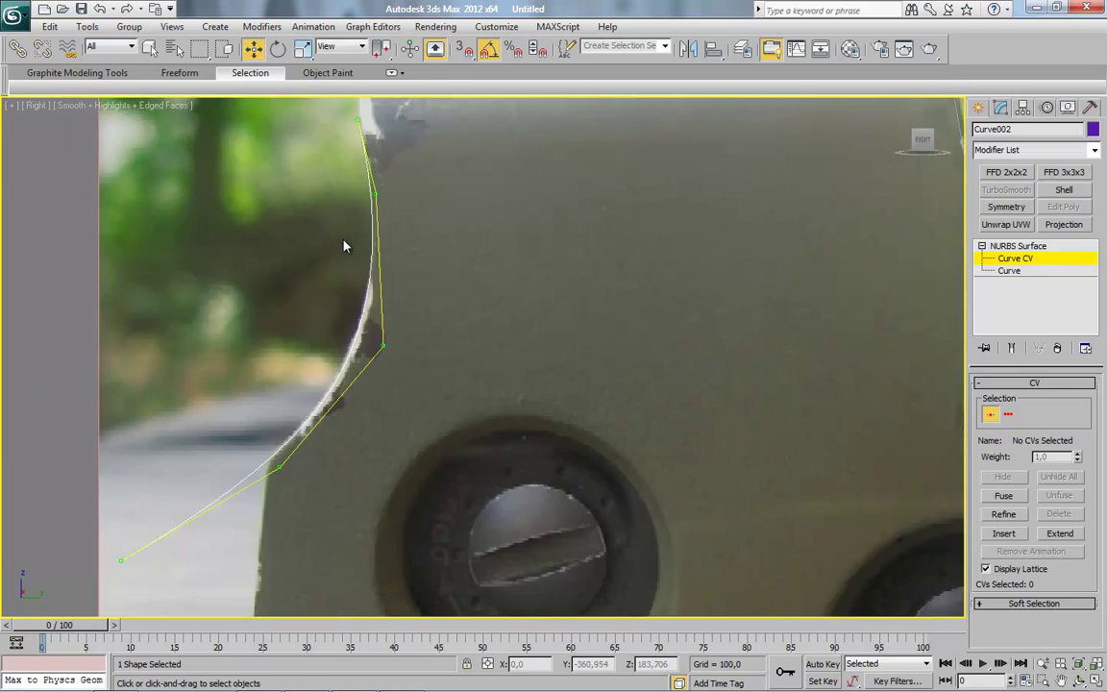
pyautogui.scroll(-3, 343, 245)
pyautogui.scroll(2, 831, 440)
pyautogui.scroll(2, 832, 440)
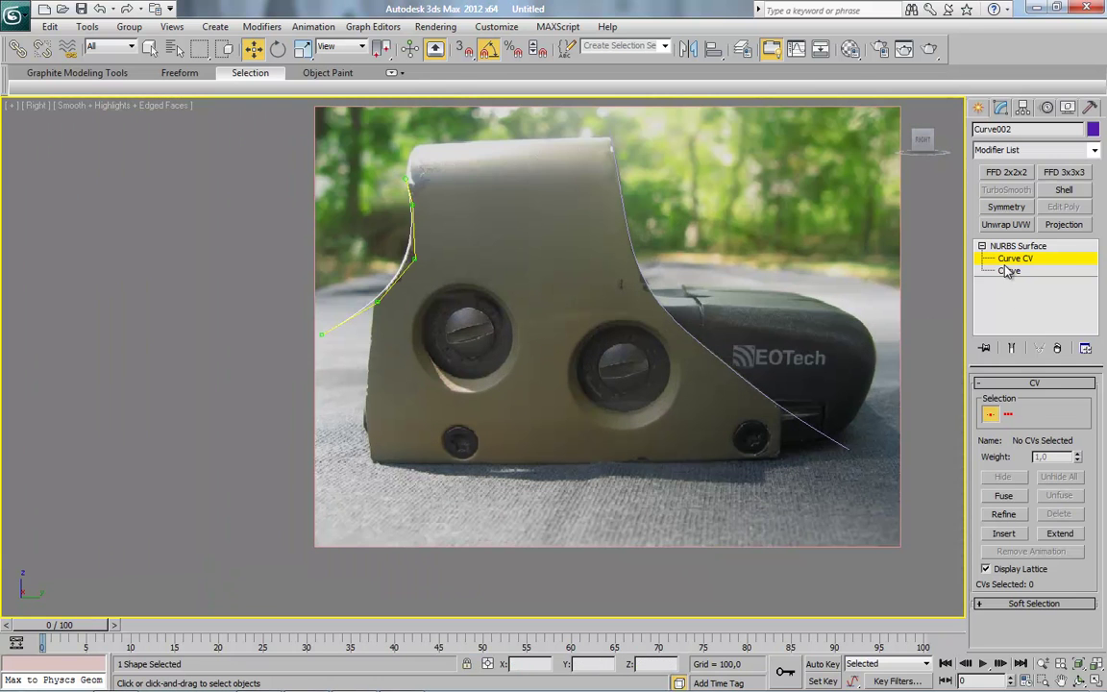
# Exit CV editing and start a Standard Primitives Plane
pyautogui.click(1018, 246)
pyautogui.click(979, 106)
pyautogui.click(983, 133)
pyautogui.click(1065, 271)
pyautogui.scroll(3, 501, 435)
pyautogui.scroll(1, 653, 440)
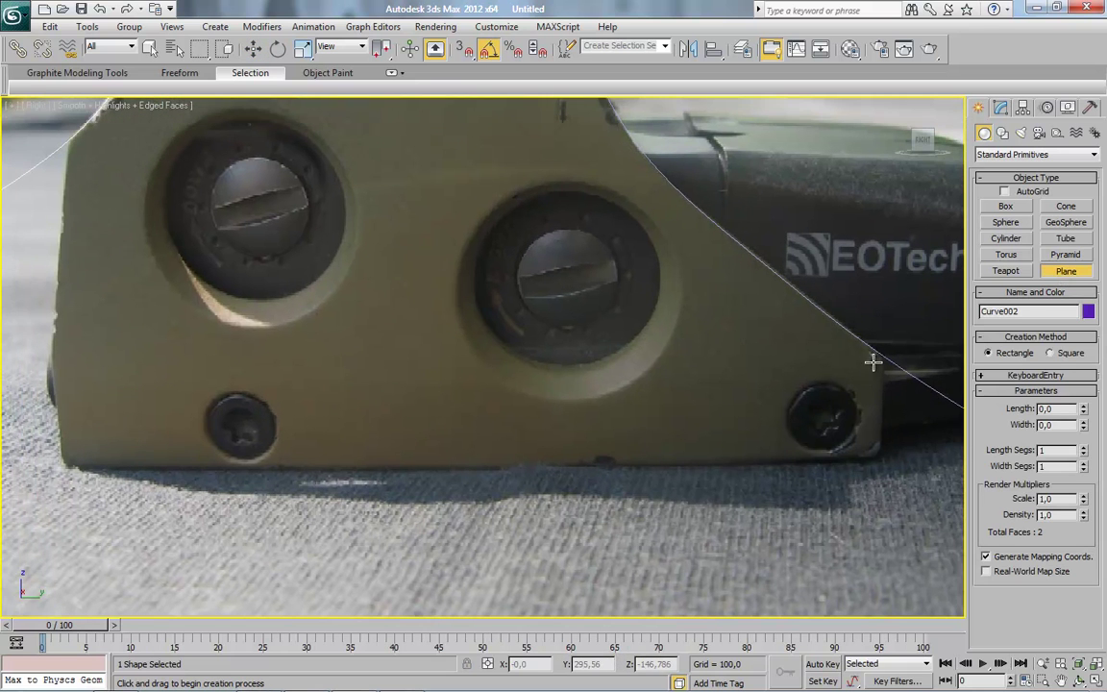
# Draw a Plane over the hood's bottom strip and convert it to Editable Poly
pyautogui.moveTo(880, 357); pyautogui.dragTo(64, 462)
pyautogui.rightClick(327, 314)
pyautogui.rightClick(429, 350)
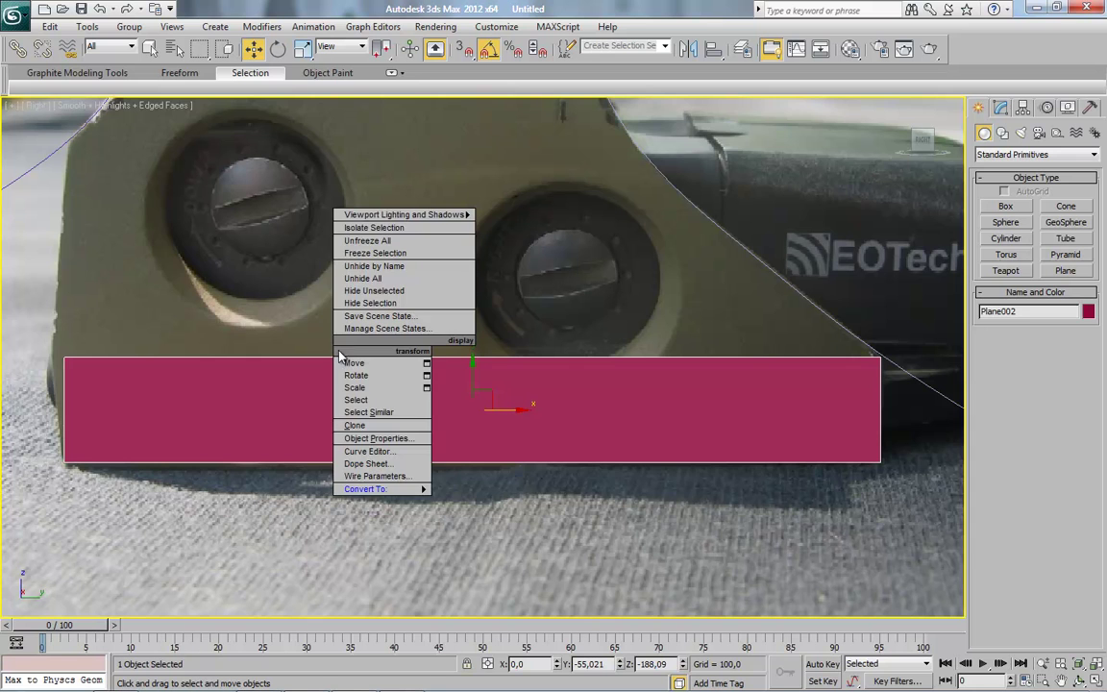
pyautogui.click(485, 500)
pyautogui.moveTo(436, 454); pyautogui.dragTo(478, 422, button='middle')
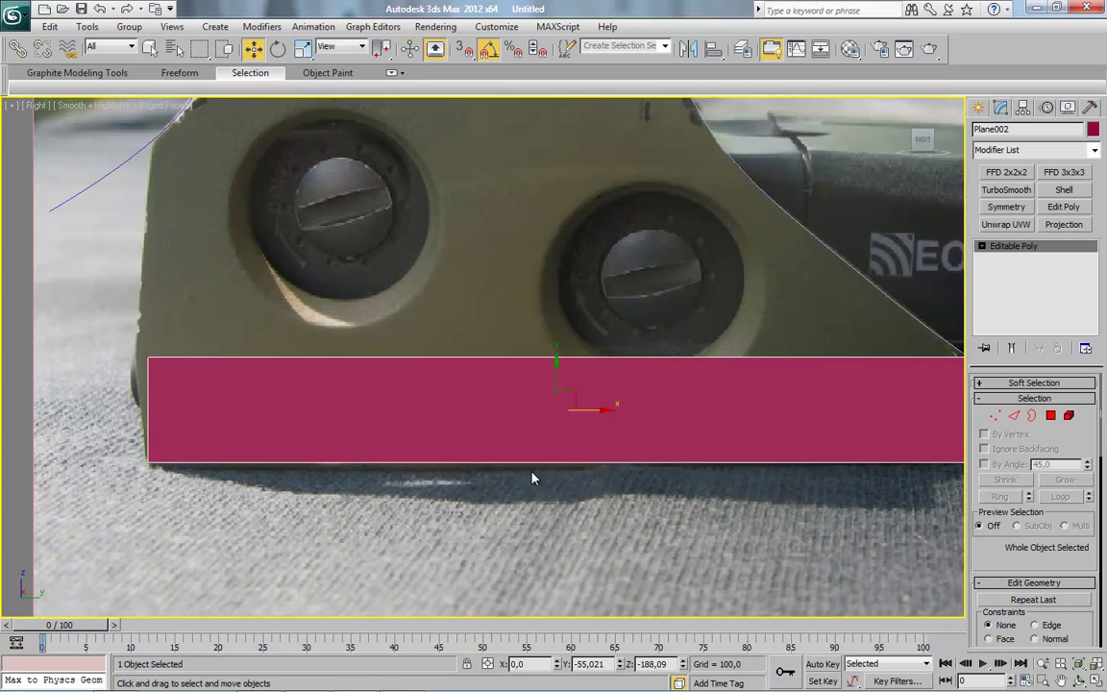
pyautogui.click(644, 462)
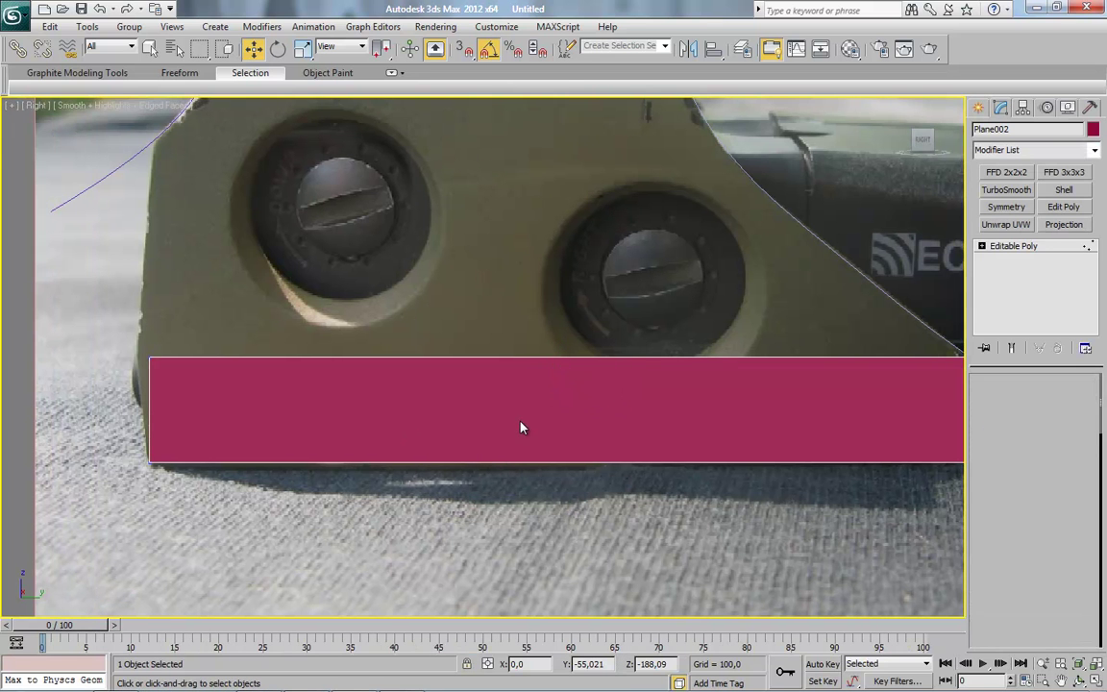
# In Vertex mode with see-through on, move the top-left vertex onto the hood's edge
pyautogui.press('1')
pyautogui.hotkey('alt', 'x')
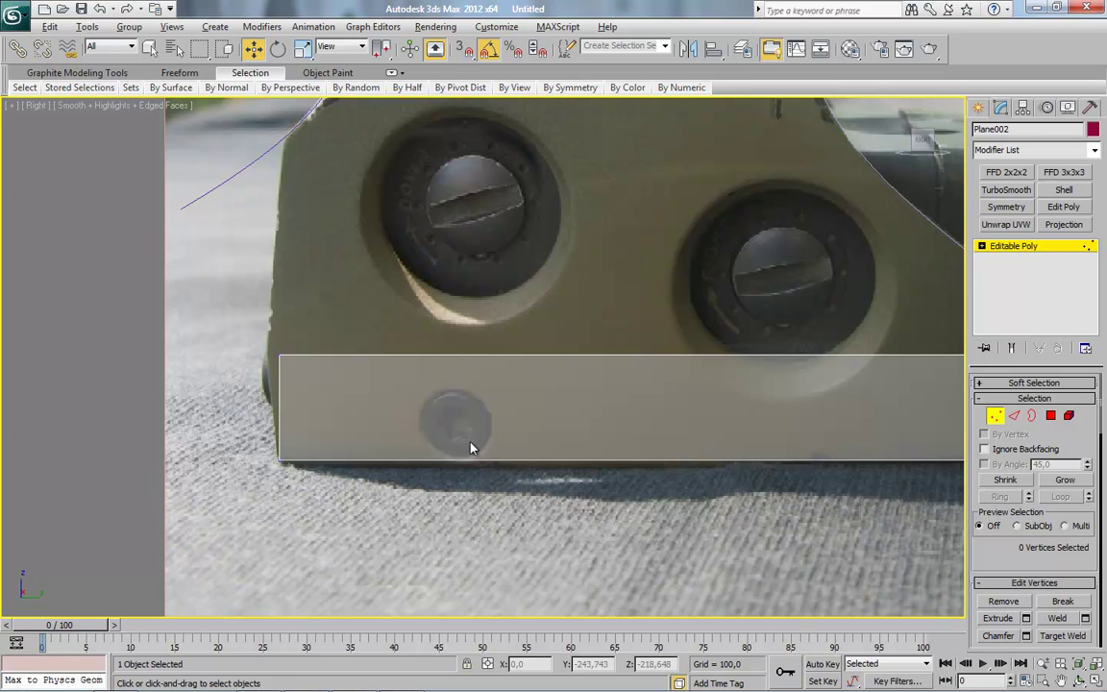
pyautogui.scroll(3, 428, 442)
pyautogui.scroll(2, 476, 467)
pyautogui.moveTo(423, 317); pyautogui.dragTo(270, 437)
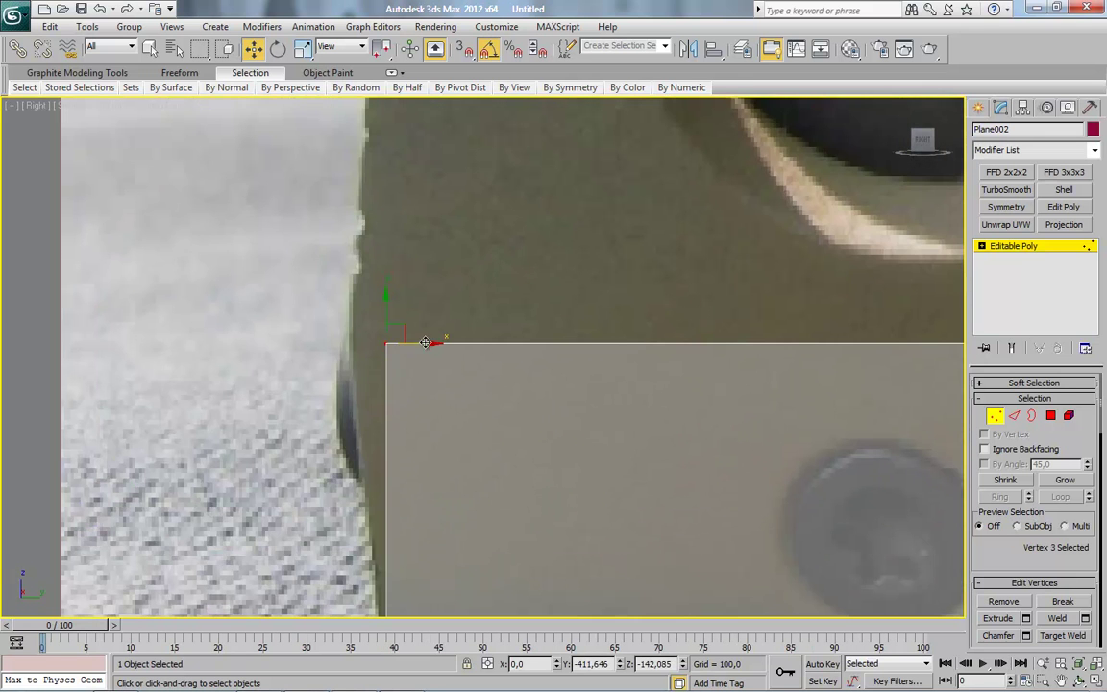
pyautogui.moveTo(394, 339); pyautogui.dragTo(359, 338)
pyautogui.scroll(5, 752, 413)
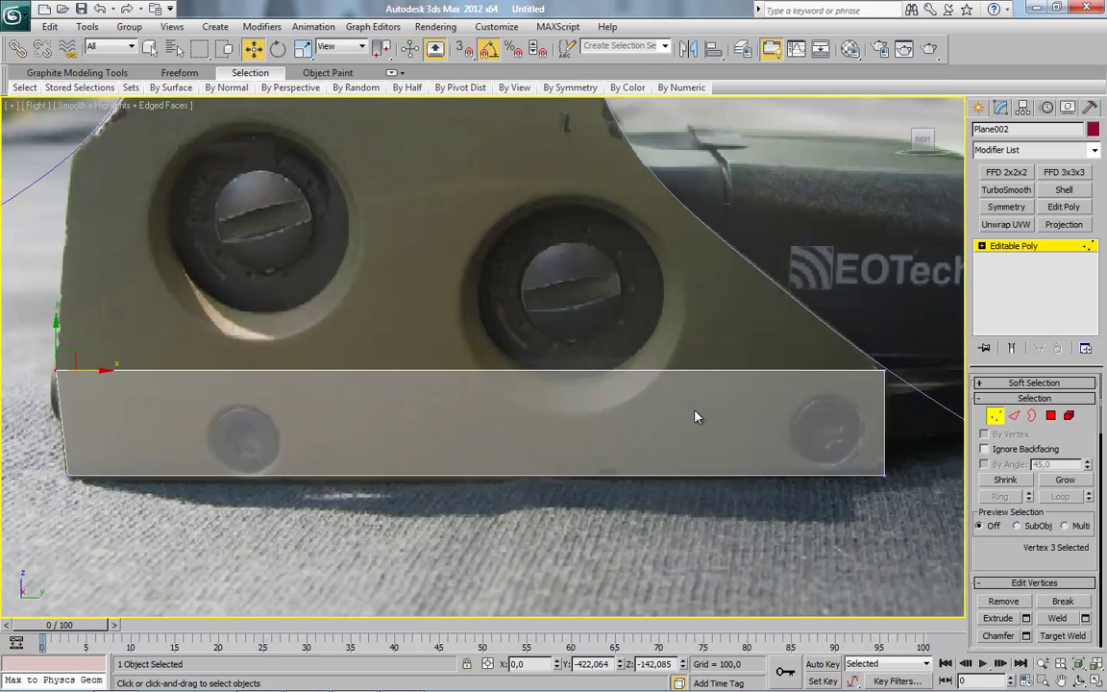
pyautogui.scroll(5, 697, 415)
pyautogui.scroll(2, 390, 401)
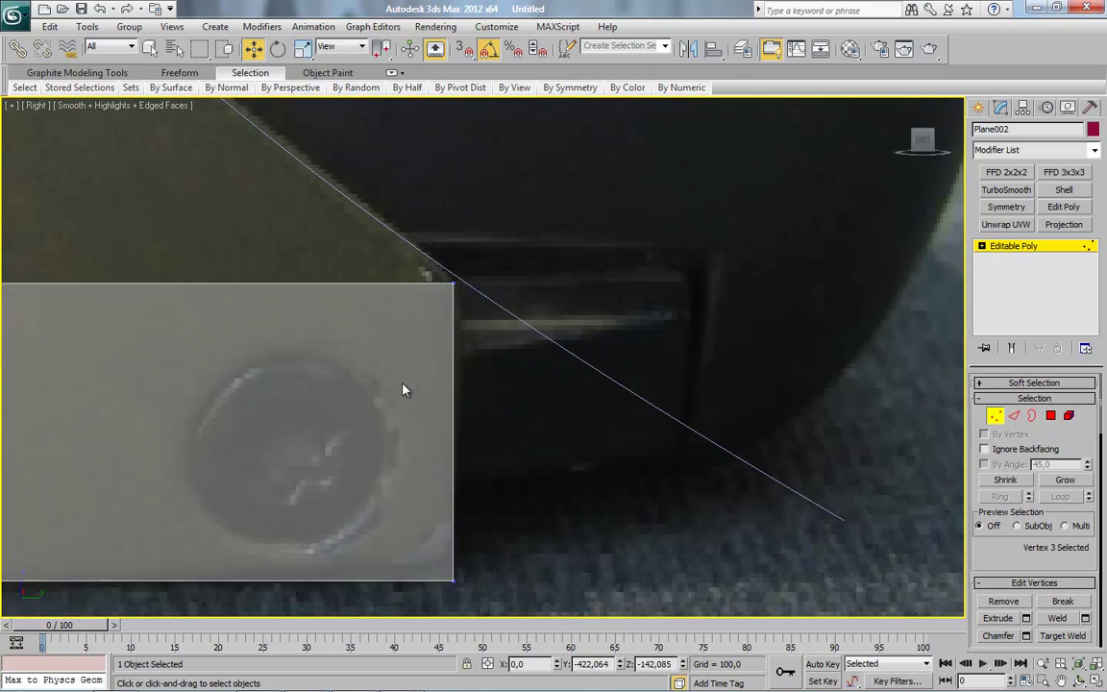
pyautogui.scroll(1, 403, 389)
pyautogui.scroll(3, 432, 375)
pyautogui.scroll(2, 432, 375)
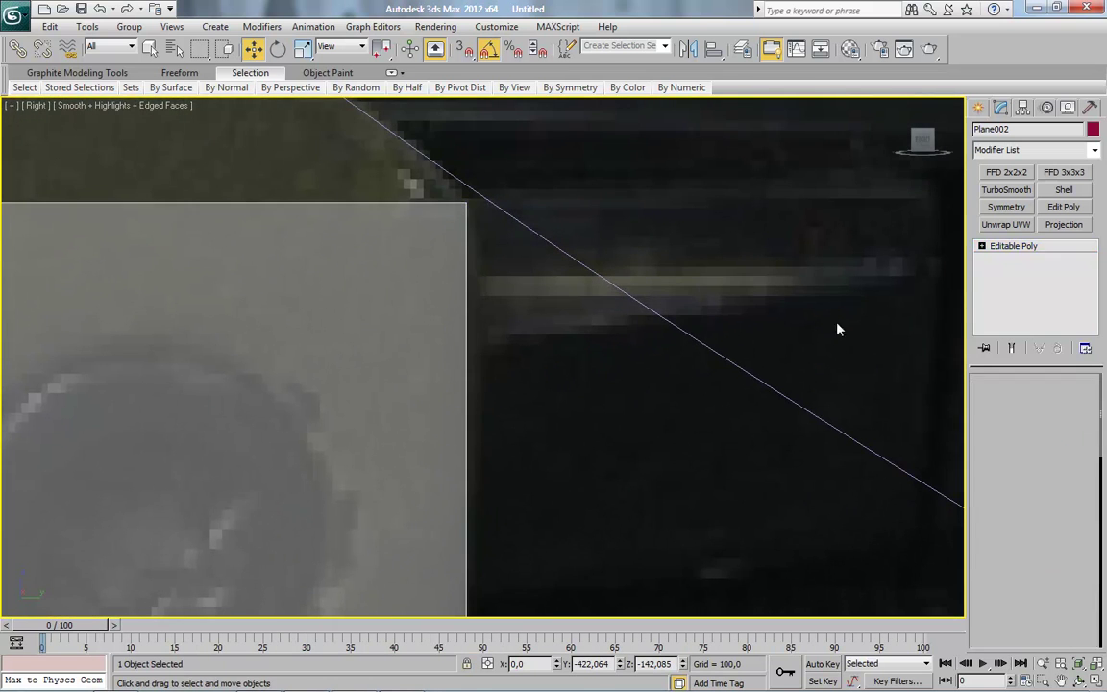
# Move the front curve's CV to meet Plane002's top corner
pyautogui.click(744, 370)
pyautogui.click(999, 261)
pyautogui.click(509, 219)
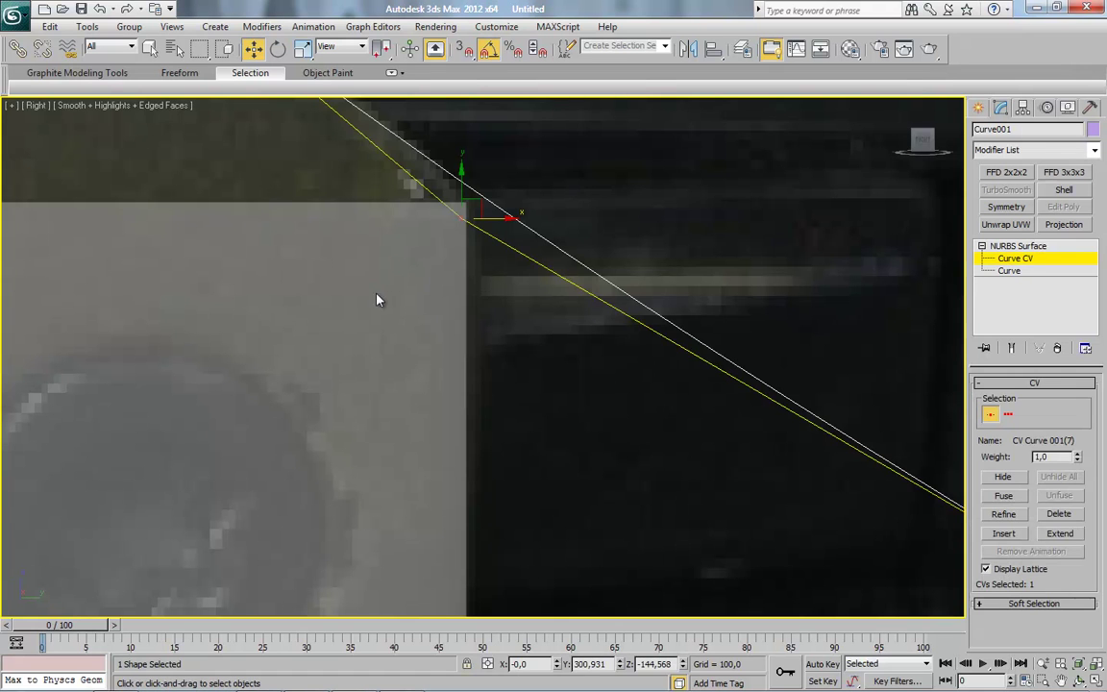
pyautogui.moveTo(483, 201); pyautogui.dragTo(459, 218)
pyautogui.click(308, 296)
pyautogui.scroll(-5, 308, 296)
pyautogui.scroll(3, 296, 316)
pyautogui.scroll(3, 500, 207)
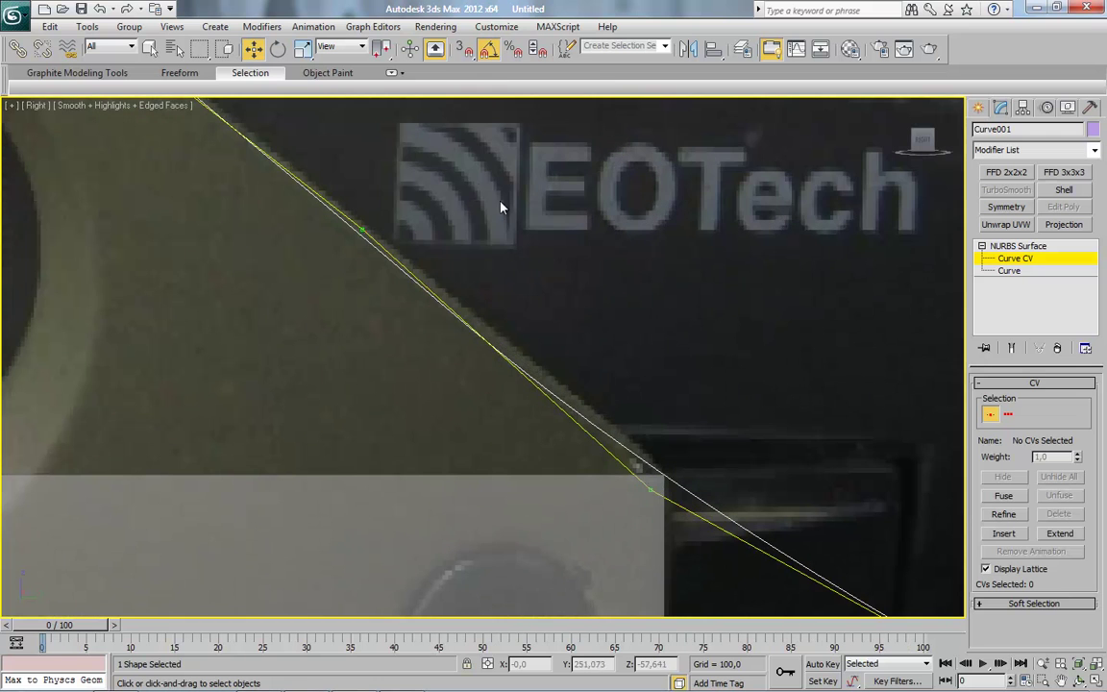
# Shift the lower CVs, including the two end points, along the sloping lower edge
pyautogui.moveTo(651, 490); pyautogui.dragTo(661, 482)
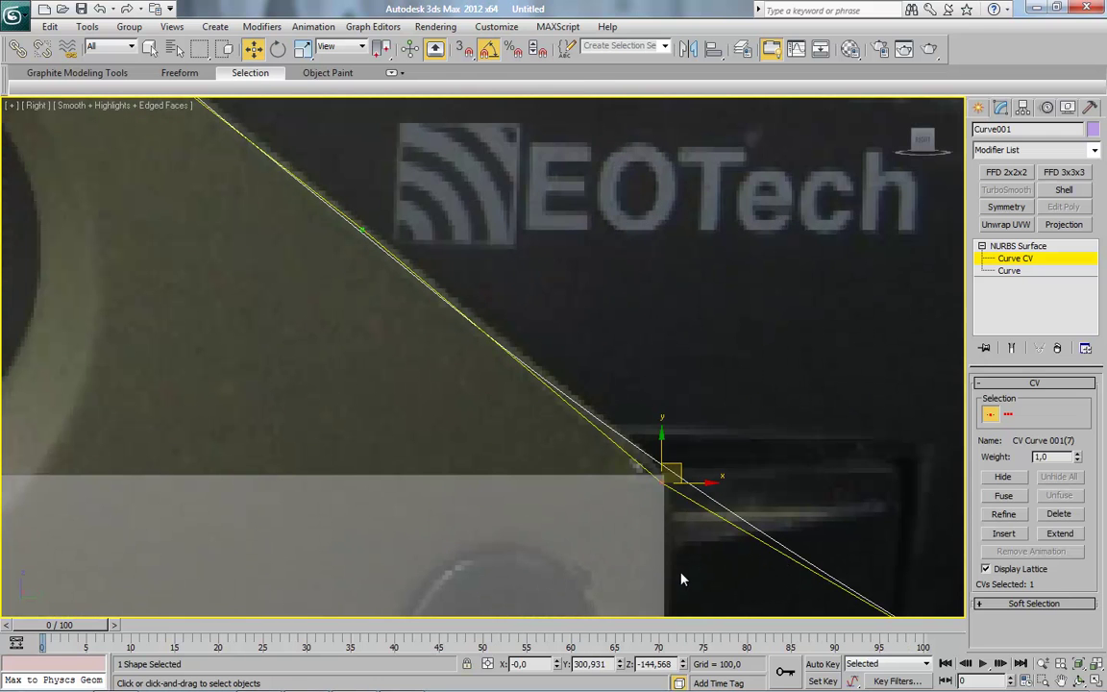
pyautogui.click(630, 560)
pyautogui.scroll(-3, 648, 267)
pyautogui.moveTo(717, 311); pyautogui.dragTo(316, 558)
pyautogui.moveTo(647, 380); pyautogui.dragTo(641, 383)
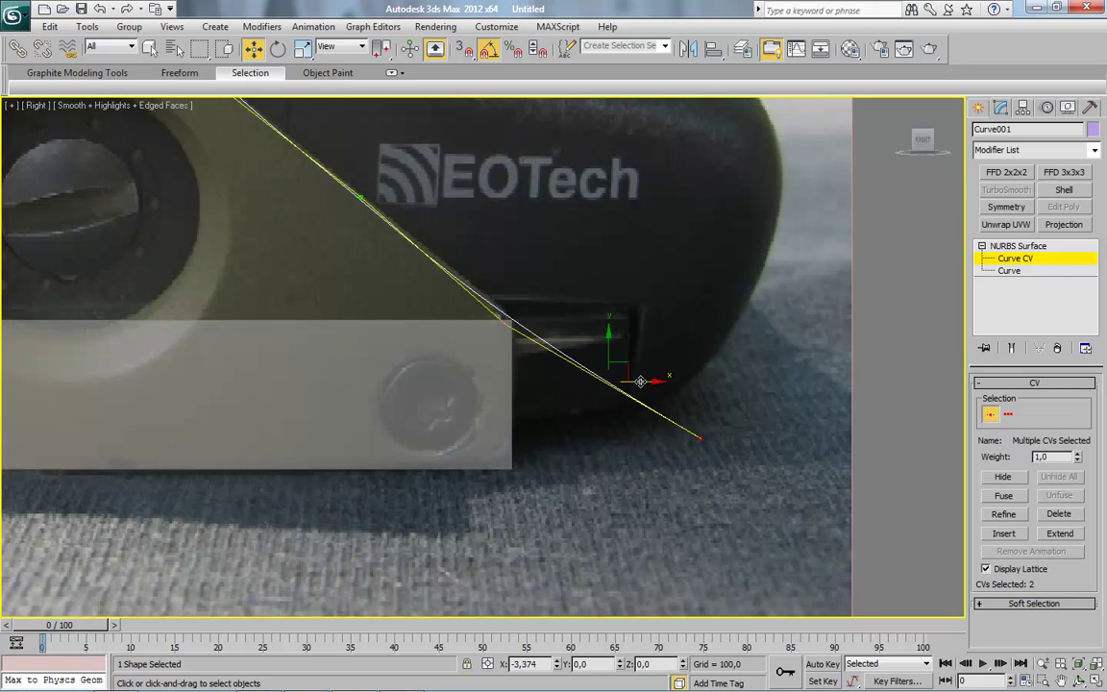
pyautogui.click(1018, 246)
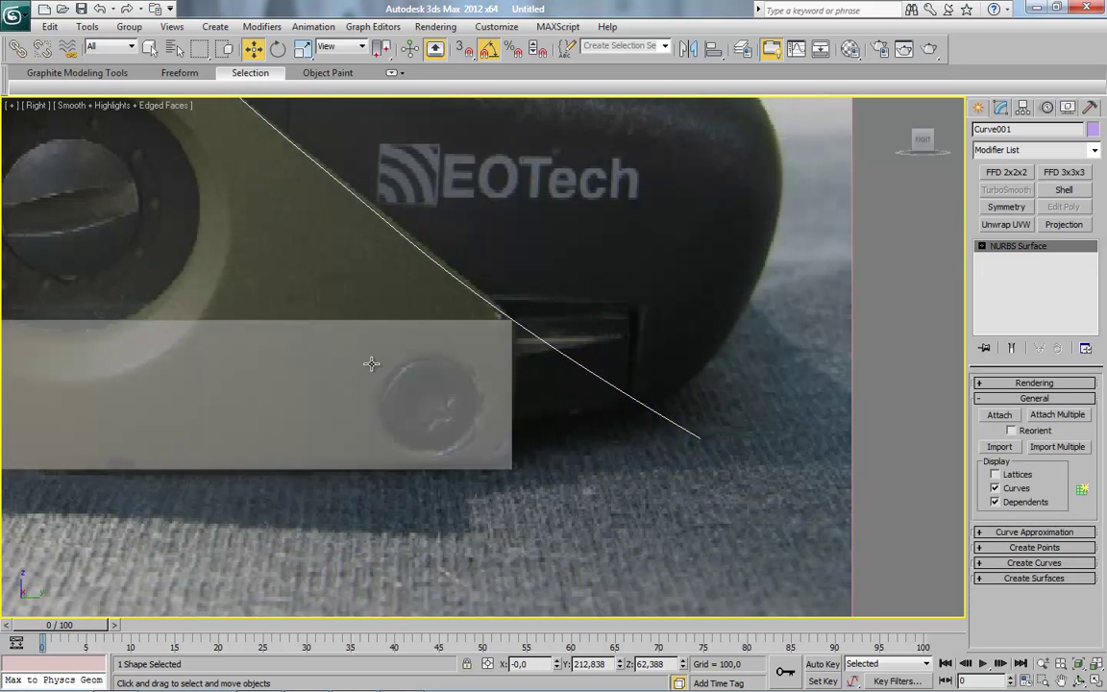
pyautogui.moveTo(259, 423); pyautogui.dragTo(615, 413, button='middle')
pyautogui.click(615, 413)
# Shift-drag the plane's top edge upward to add a first new row of faces
pyautogui.click(1013, 415)
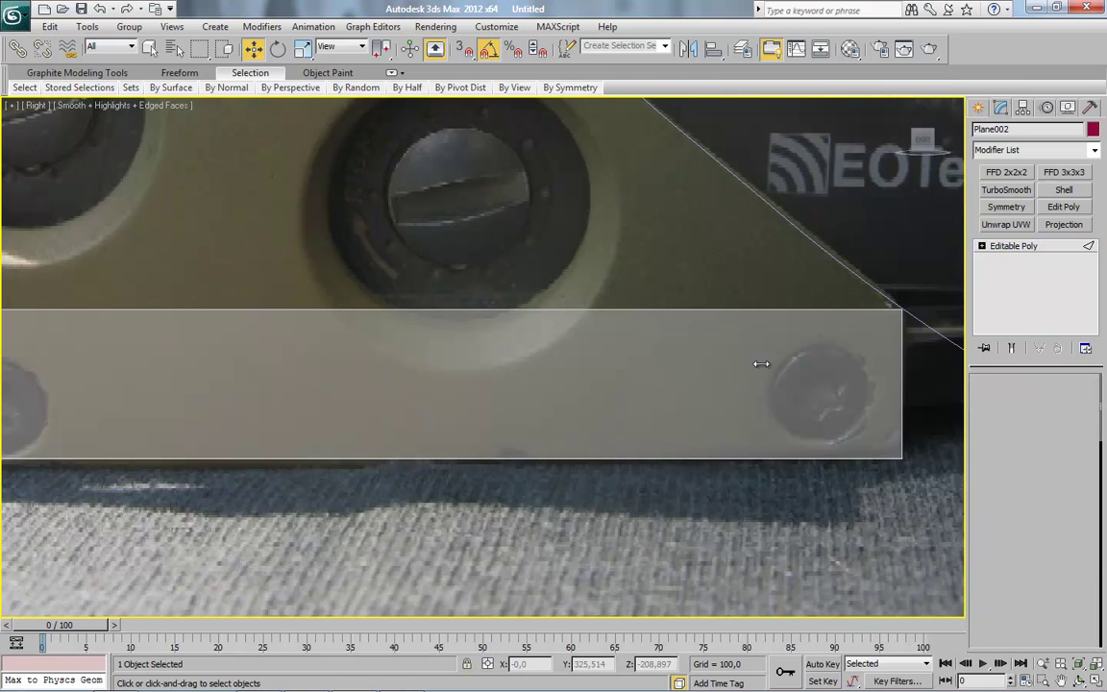
pyautogui.click(730, 310)
pyautogui.scroll(-4, 643, 413)
pyautogui.moveTo(580, 411); pyautogui.dragTo(435, 494, button='middle')
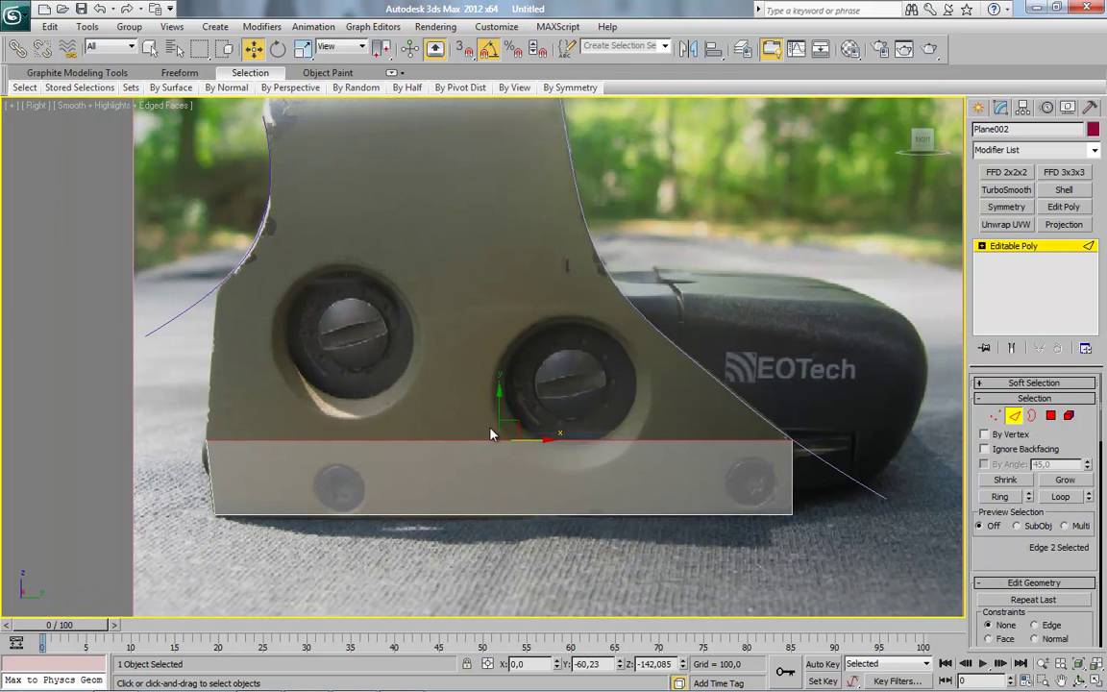
pyautogui.keyDown('shift'); pyautogui.moveTo(500, 403); pyautogui.dragTo(516, 252); pyautogui.keyUp('shift')
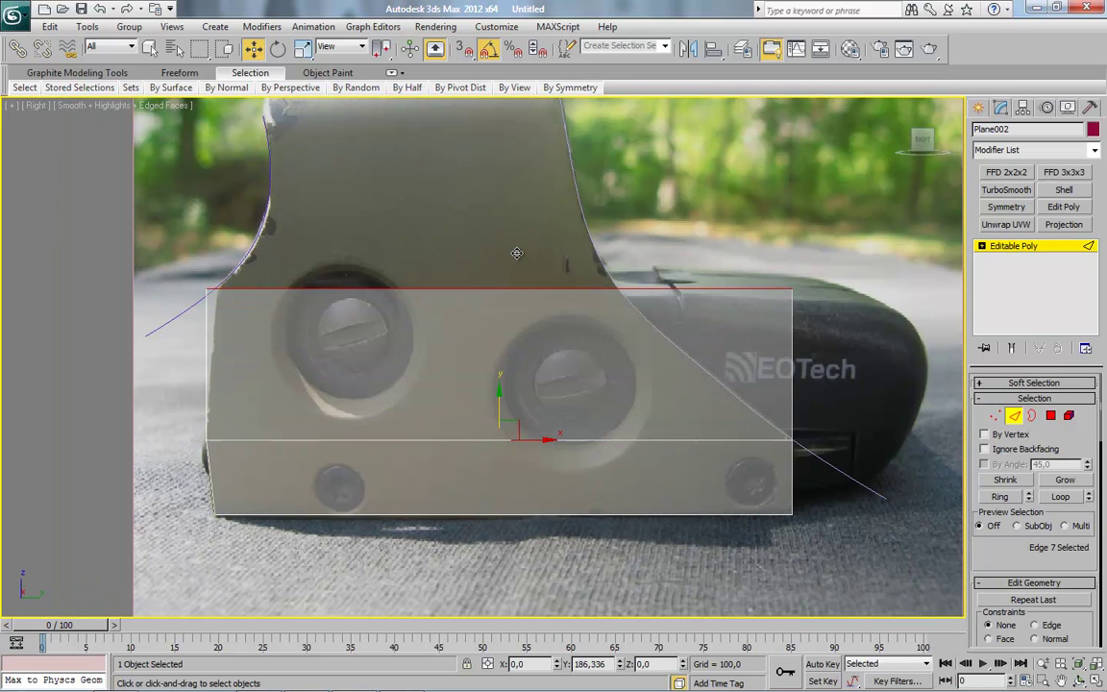
# Move the new row's left and right corner vertices onto the sight's outline
pyautogui.press('1')
pyautogui.scroll(8, 518, 391)
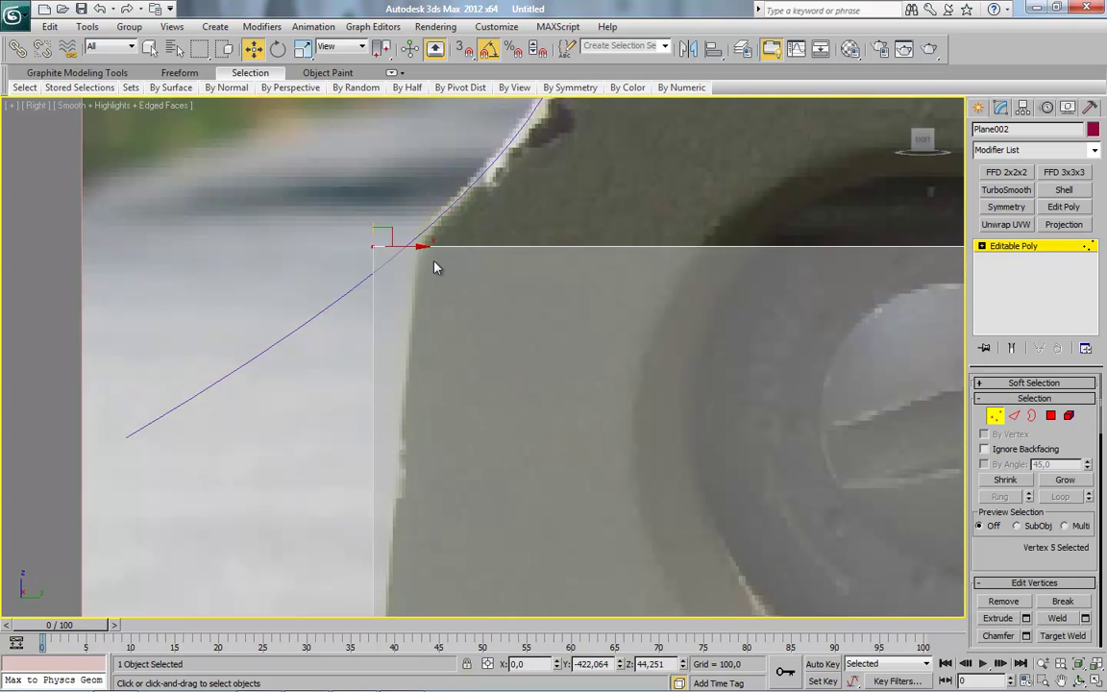
pyautogui.moveTo(420, 247); pyautogui.dragTo(458, 247)
pyautogui.scroll(-4, 434, 288)
pyautogui.moveTo(673, 384); pyautogui.dragTo(313, 380, button='middle')
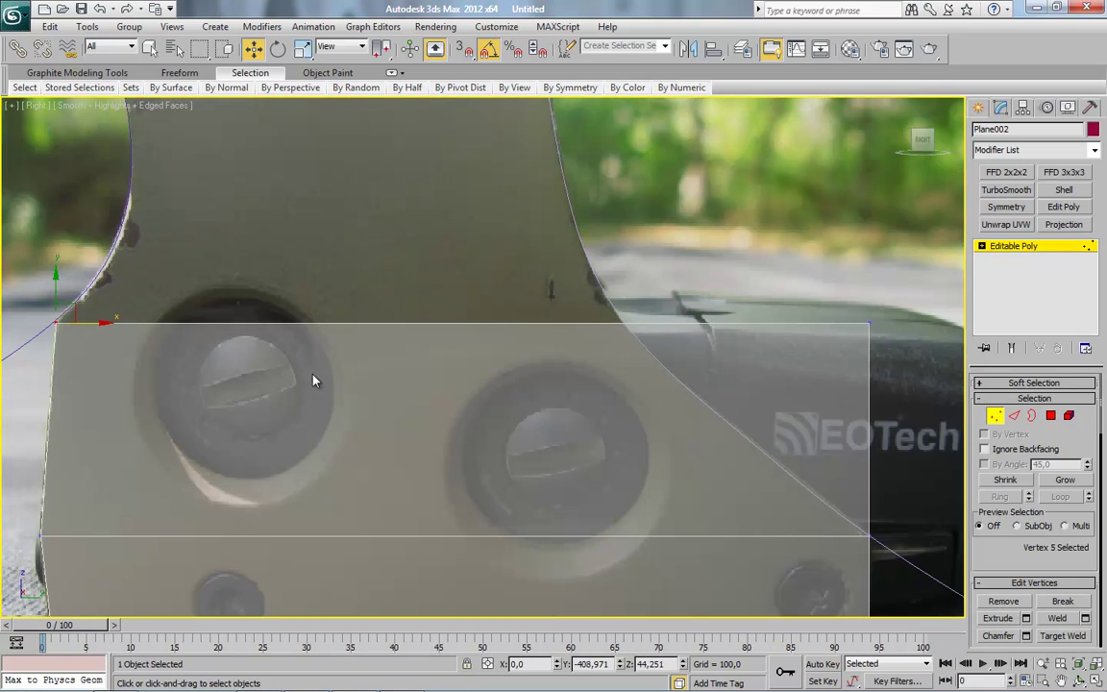
pyautogui.moveTo(898, 322); pyautogui.dragTo(646, 323)
pyautogui.scroll(2, 585, 336)
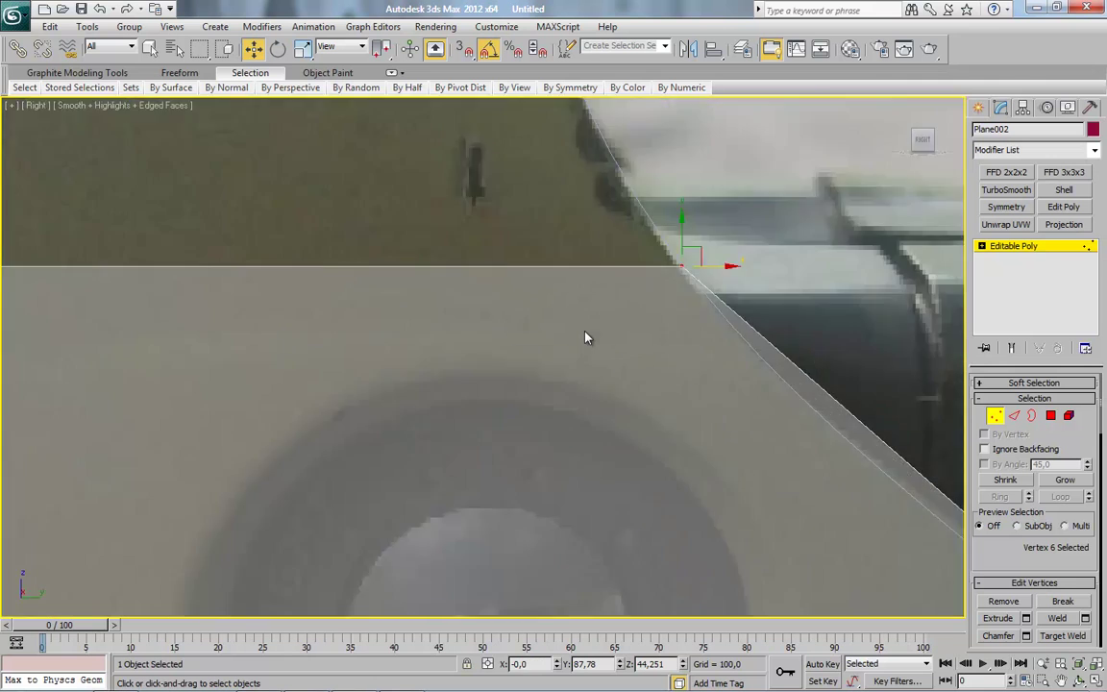
pyautogui.scroll(2, 600, 343)
pyautogui.scroll(2, 617, 397)
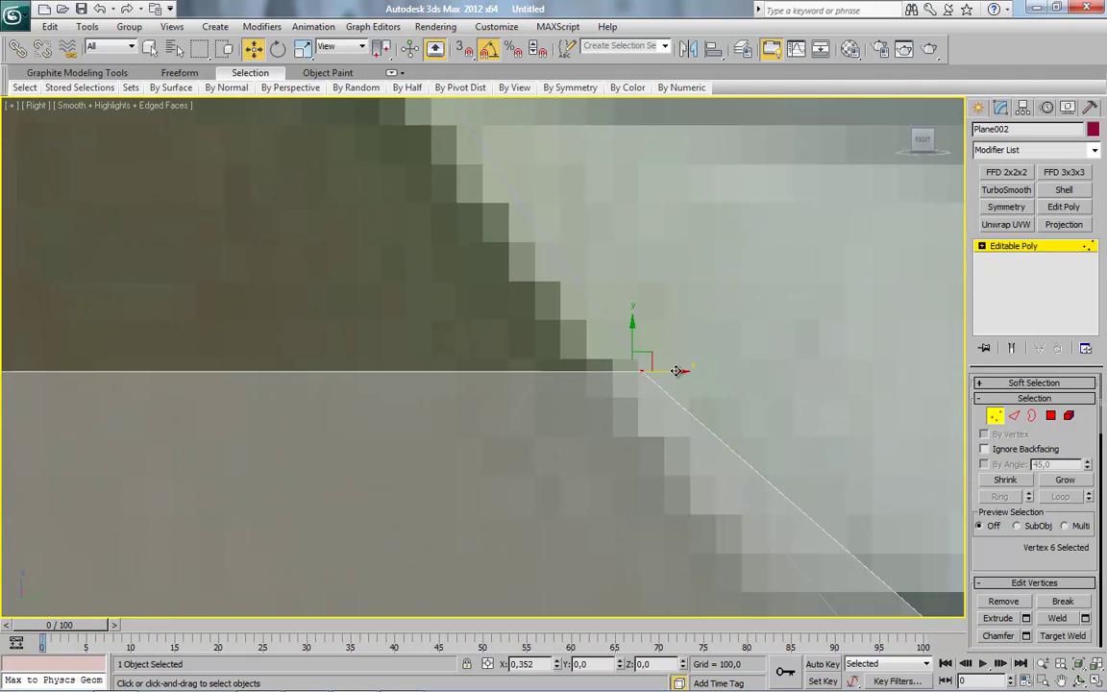
# Shift-drag the top edge upward again to add a second row
pyautogui.press('2')
pyautogui.scroll(-2, 597, 435)
pyautogui.scroll(-3, 264, 353)
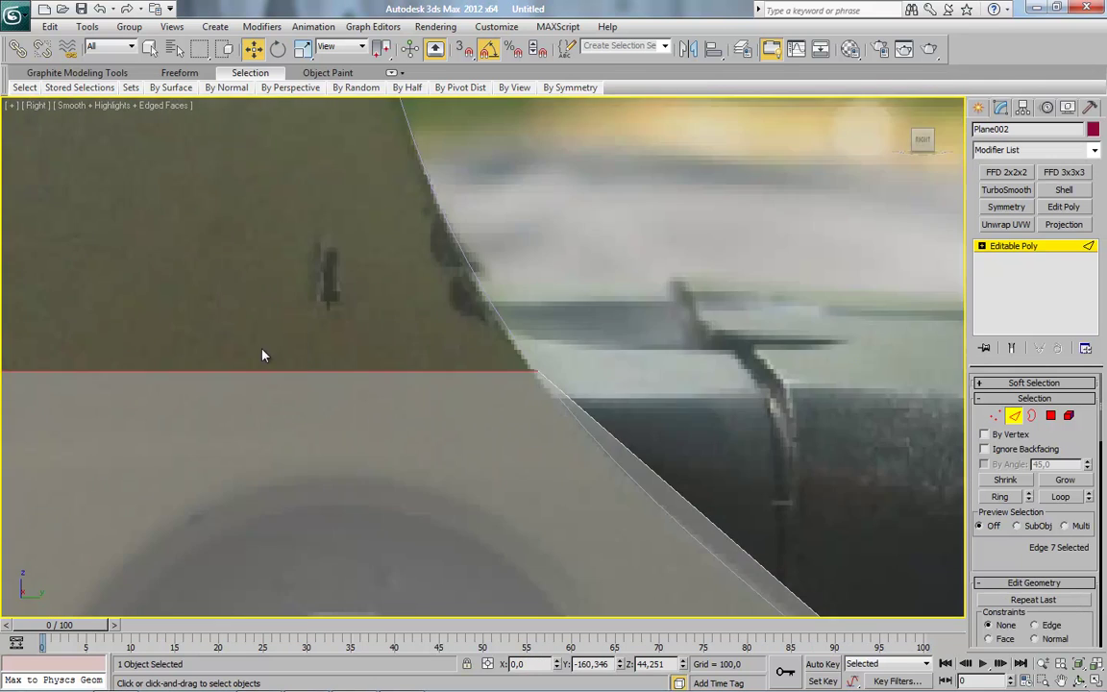
pyautogui.scroll(-3, 264, 354)
pyautogui.moveTo(644, 455); pyautogui.dragTo(625, 467, button='middle')
pyautogui.keyDown('shift'); pyautogui.moveTo(544, 392); pyautogui.dragTo(553, 272); pyautogui.keyUp('shift')
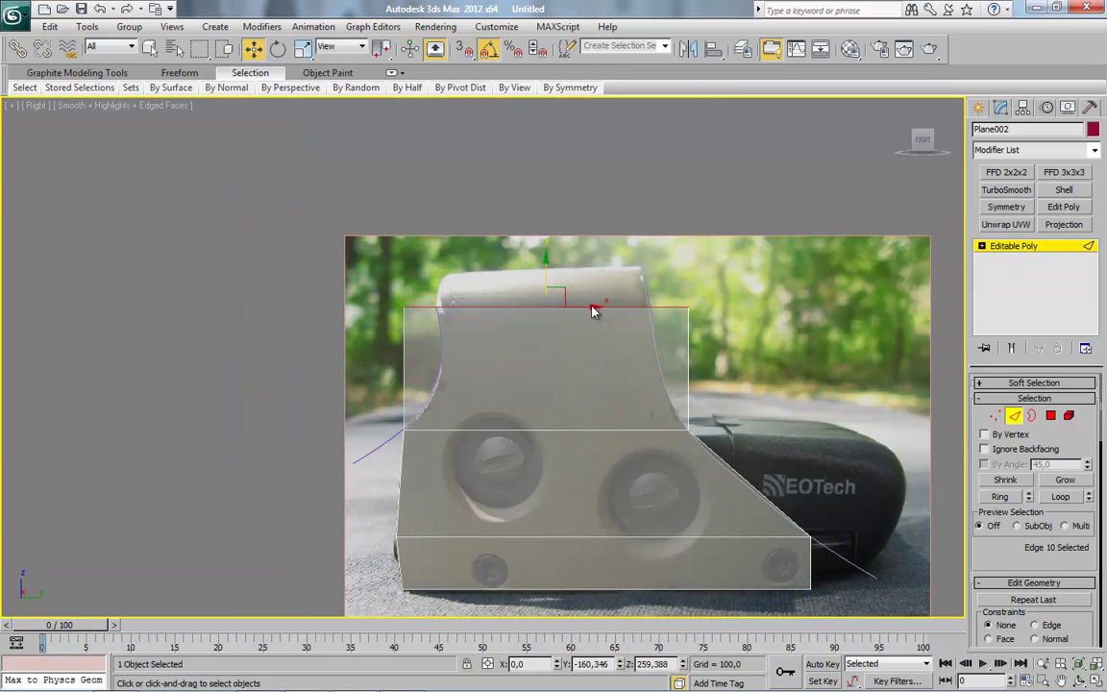
# Fit the second row's top-right corner vertex onto the sight's edge
pyautogui.click(992, 415)
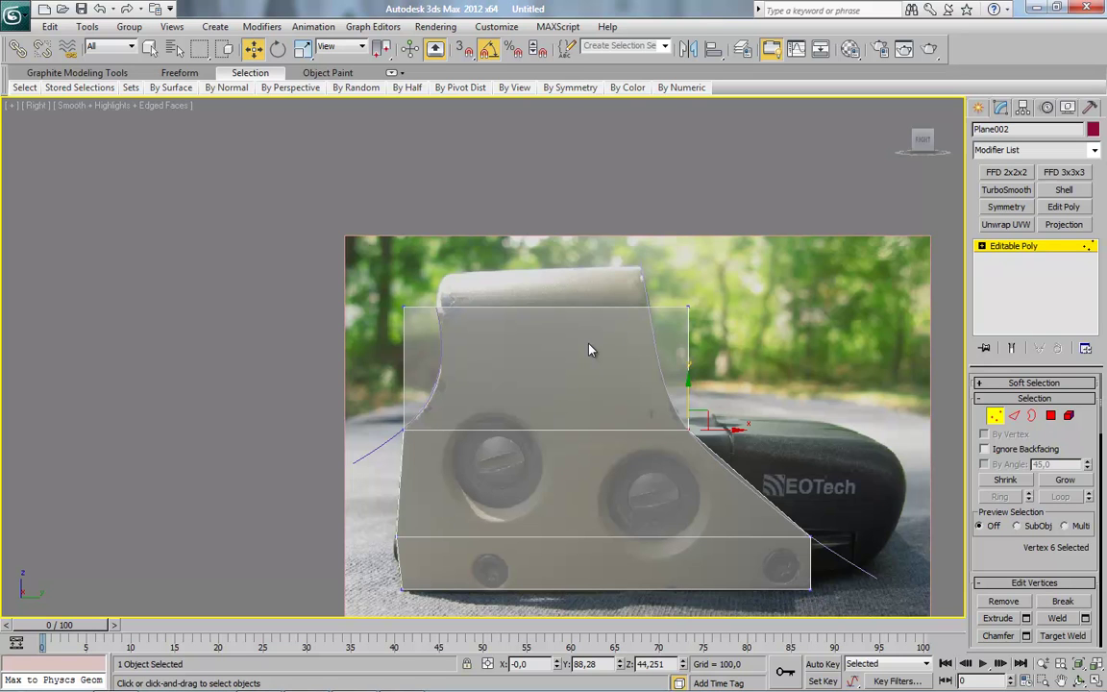
pyautogui.moveTo(589, 350); pyautogui.dragTo(590, 380, button='middle')
pyautogui.moveTo(389, 279); pyautogui.dragTo(590, 330)
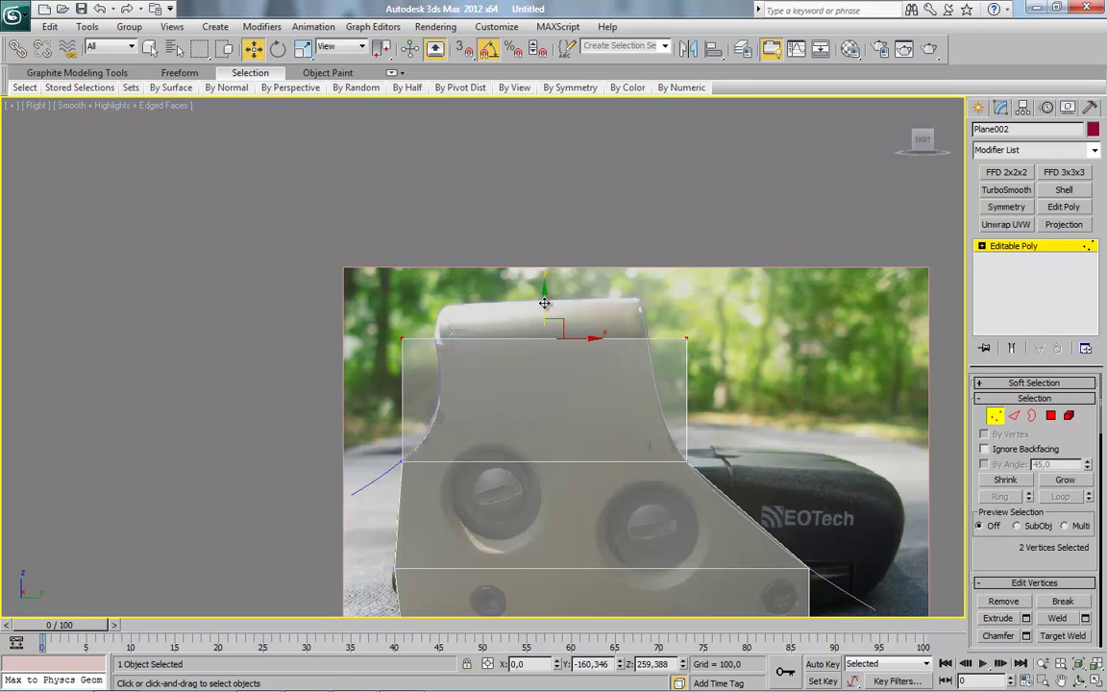
pyautogui.scroll(3, 516, 317)
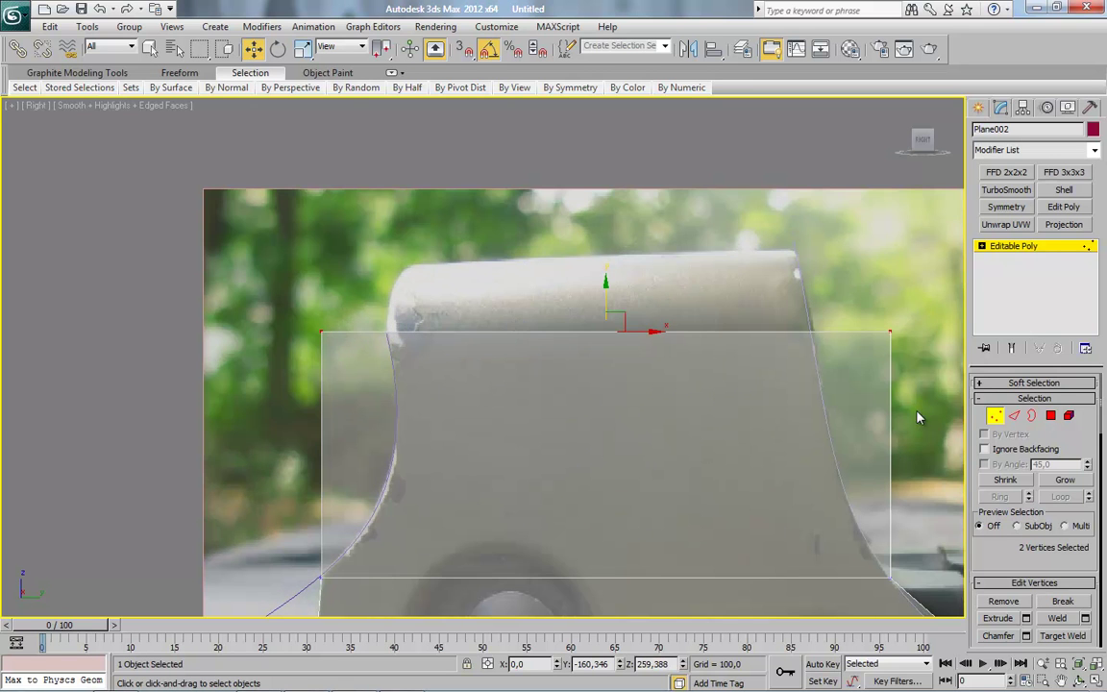
pyautogui.scroll(2, 754, 301)
pyautogui.click(736, 319)
pyautogui.moveTo(766, 319); pyautogui.dragTo(655, 341)
pyautogui.scroll(3, 577, 365)
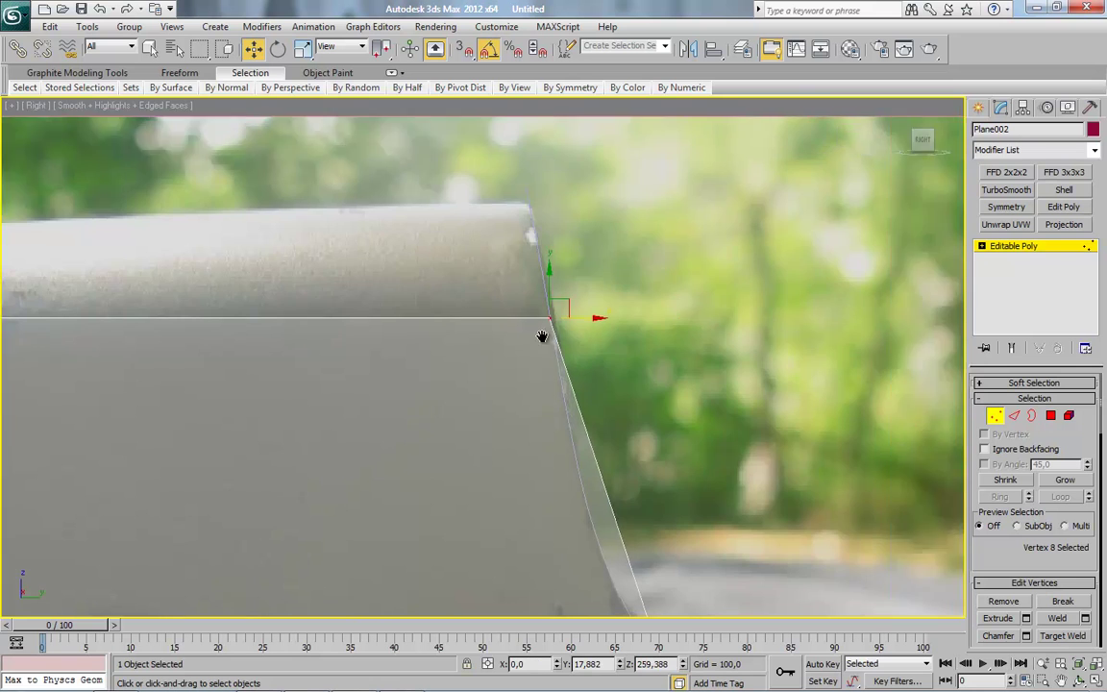
pyautogui.scroll(2, 509, 498)
pyautogui.scroll(2, 625, 317)
pyautogui.moveTo(680, 263); pyautogui.dragTo(693, 263)
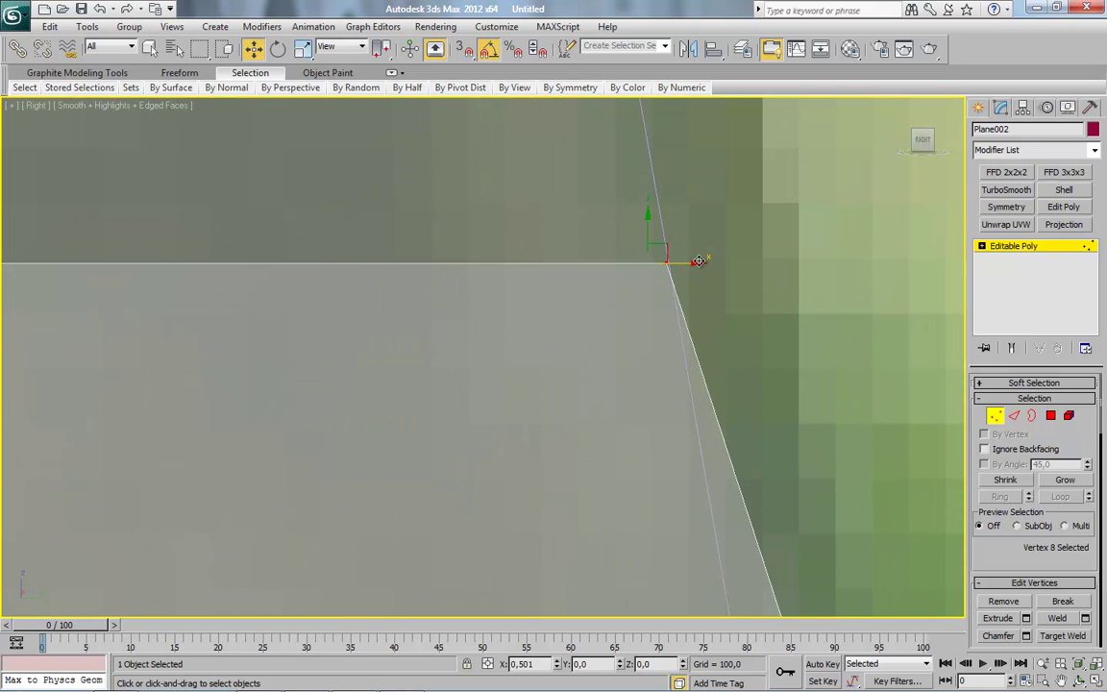
# Move the second row's top-left corner vertex right onto the outline
pyautogui.scroll(3, 225, 412)
pyautogui.scroll(2, 403, 411)
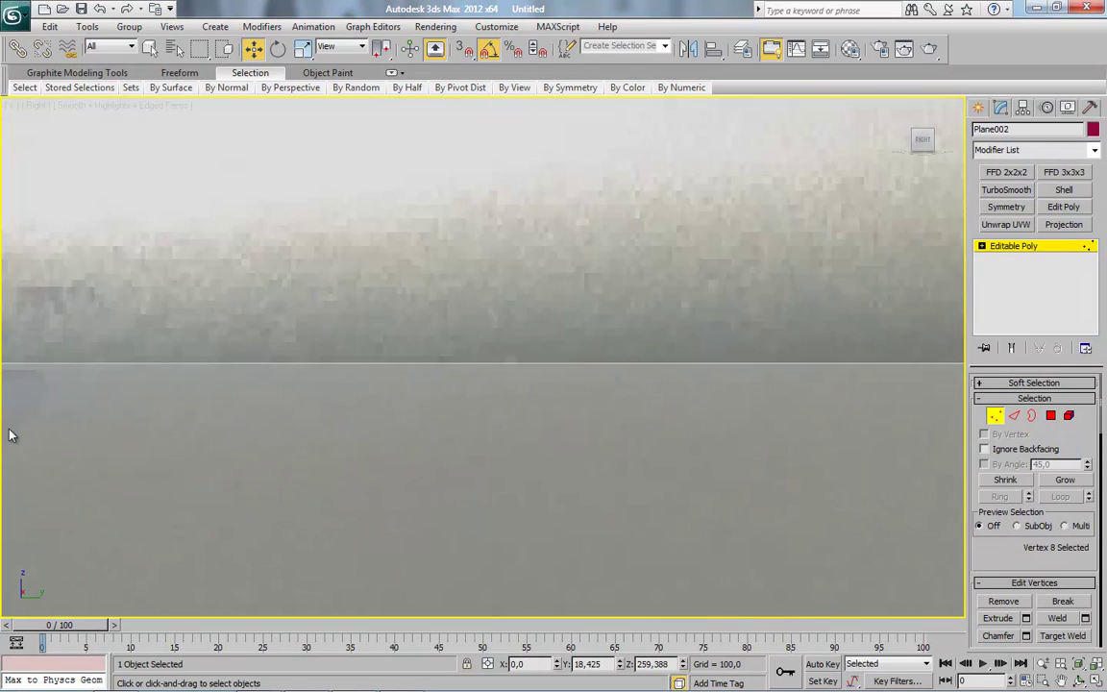
pyautogui.scroll(-3, 600, 415)
pyautogui.moveTo(600, 415); pyautogui.dragTo(248, 273, button='middle')
pyautogui.moveTo(314, 335); pyautogui.dragTo(681, 361)
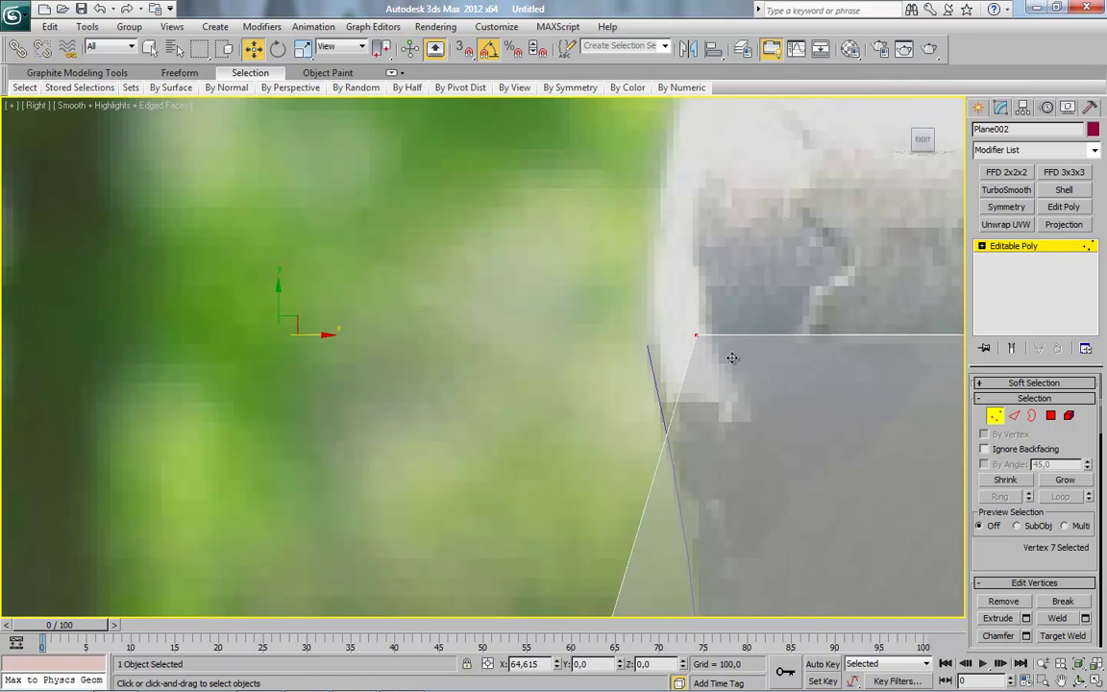
pyautogui.moveTo(681, 361); pyautogui.dragTo(481, 335, button='middle')
pyautogui.scroll(-5, 420, 351)
pyautogui.scroll(3, 381, 335)
pyautogui.scroll(2, 498, 350)
pyautogui.moveTo(649, 414); pyautogui.dragTo(620, 441, button='middle')
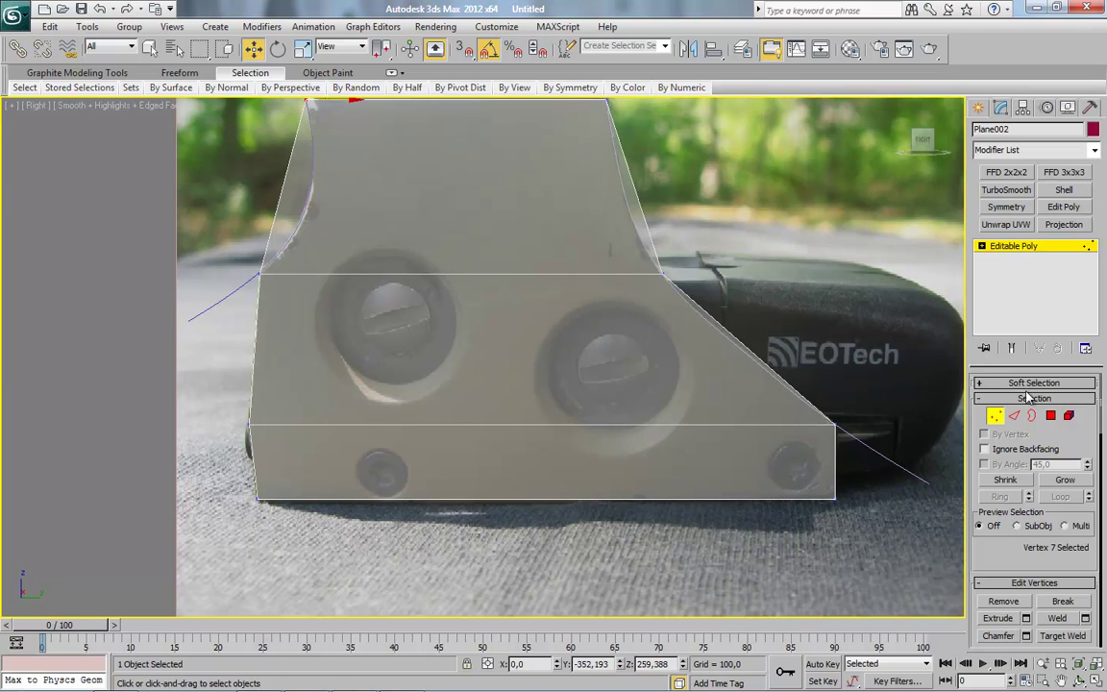
pyautogui.press('2')
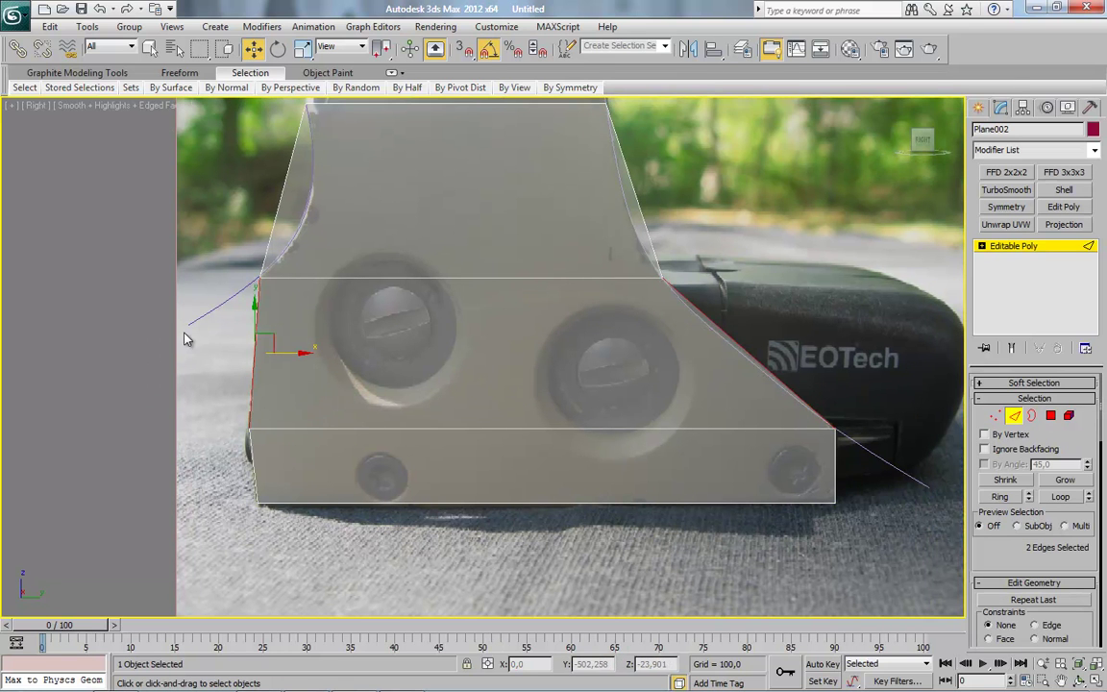
# Connect the two selected edges with two new edges and pick the new vertices on the slope
pyautogui.rightClick(663, 261)
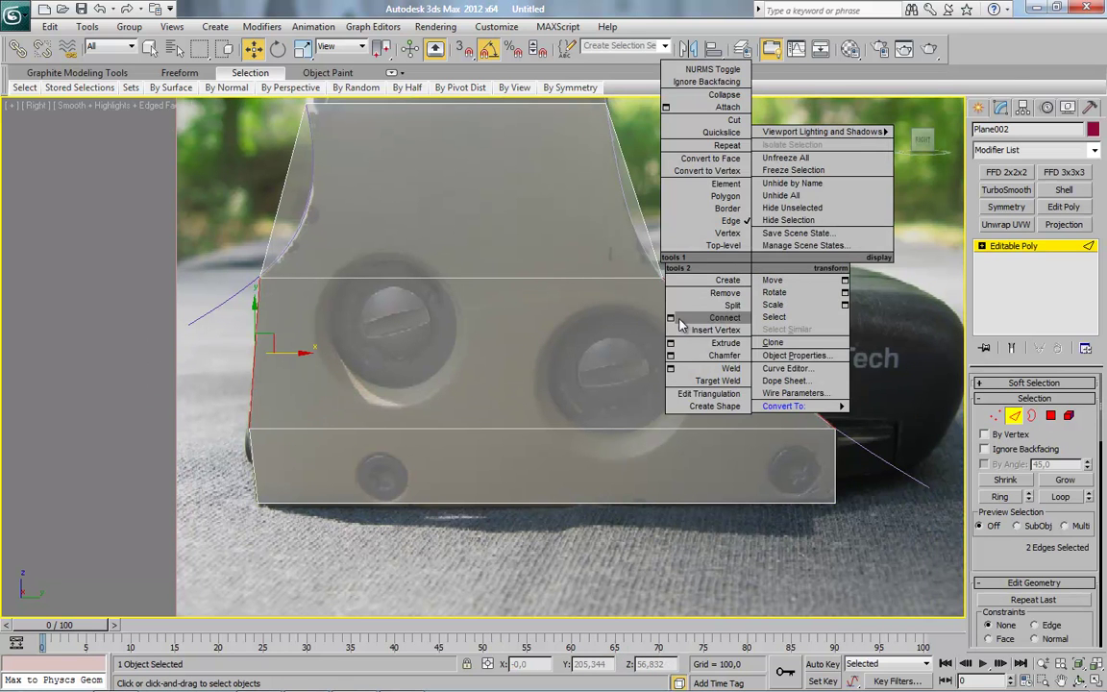
pyautogui.click(671, 318)
pyautogui.click(497, 368)
pyautogui.click(491, 432)
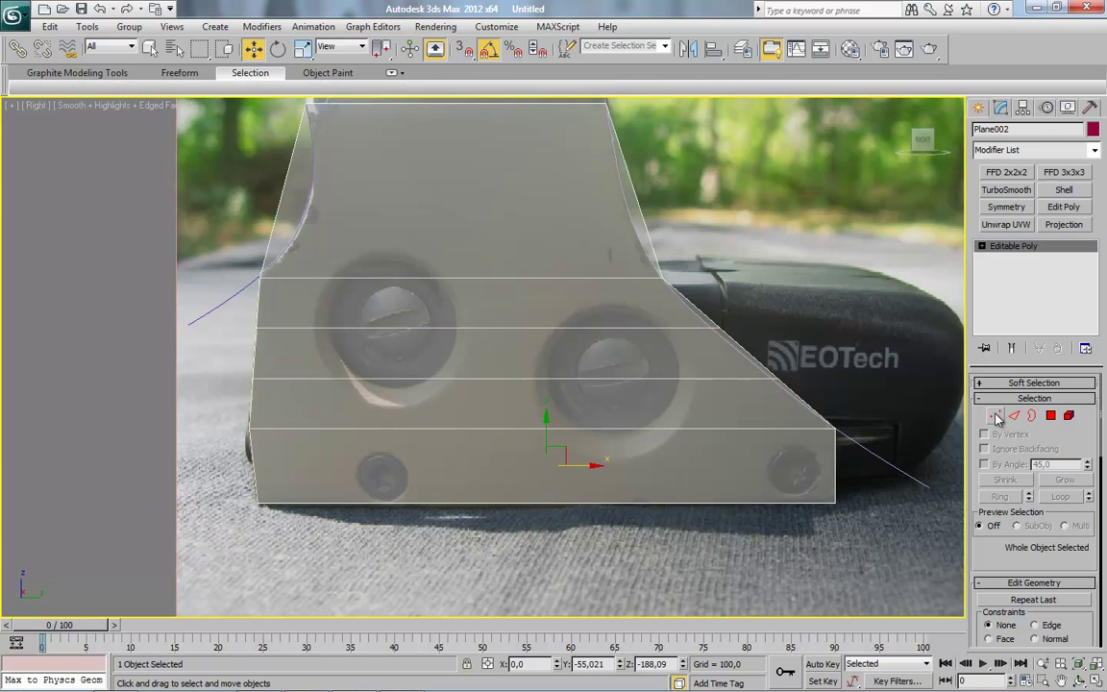
pyautogui.press('1')
pyautogui.scroll(6, 878, 389)
pyautogui.click(489, 341)
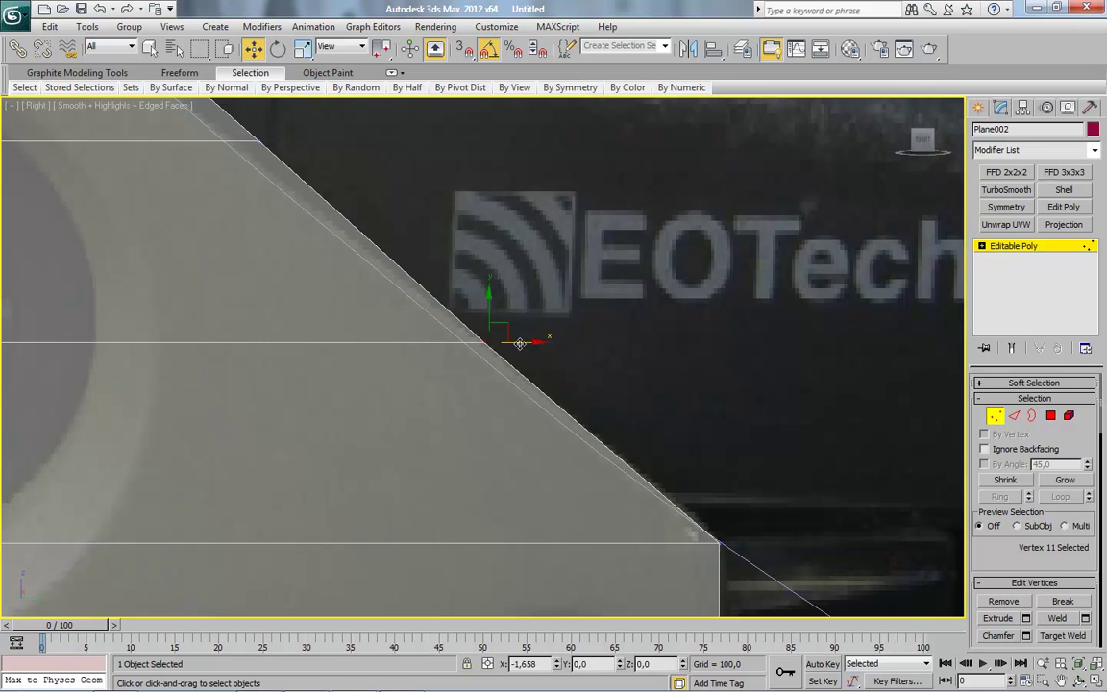
pyautogui.moveTo(271, 141); pyautogui.dragTo(557, 300, button='middle')
pyautogui.click(557, 300)
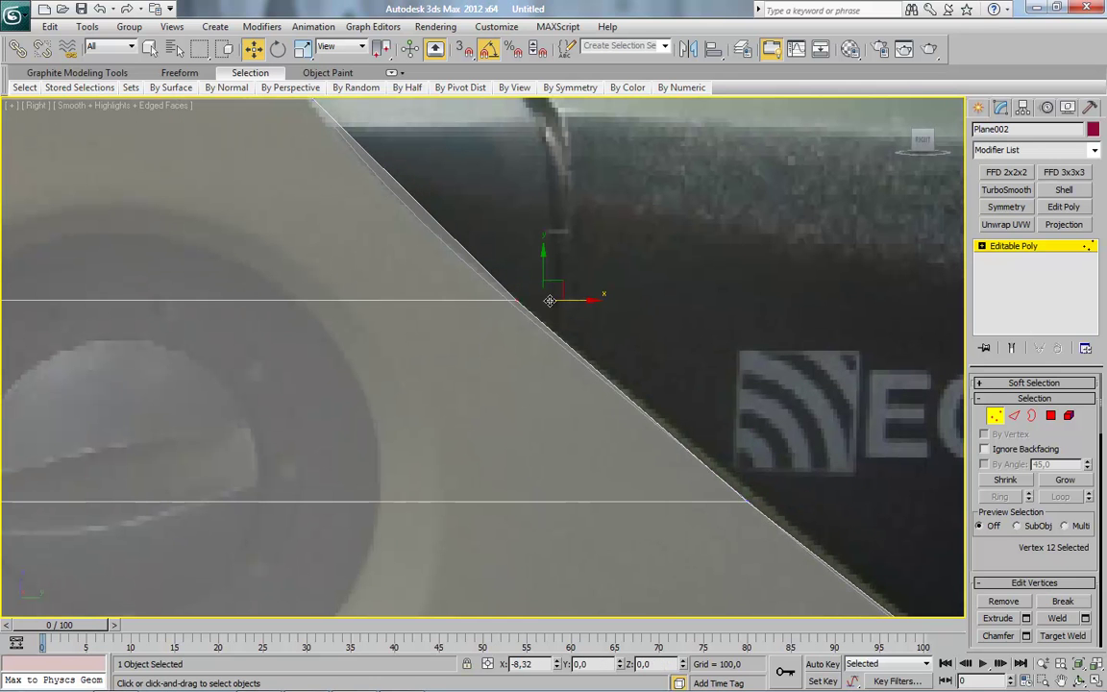
pyautogui.scroll(-5, 468, 333)
pyautogui.moveTo(467, 332)
pyautogui.mouseDown(button='middle')
pyautogui.moveTo(406, 358)
pyautogui.moveTo(428, 464)
pyautogui.mouseUp(button='middle')
# Connect both side edges of the top row with a new horizontal edge
pyautogui.click(1023, 415)
pyautogui.click(129, 288)
pyautogui.keyDown('ctrl'); pyautogui.click(621, 326); pyautogui.keyUp('ctrl')
pyautogui.rightClick(625, 257)
pyautogui.click(613, 324)
pyautogui.click(490, 431)
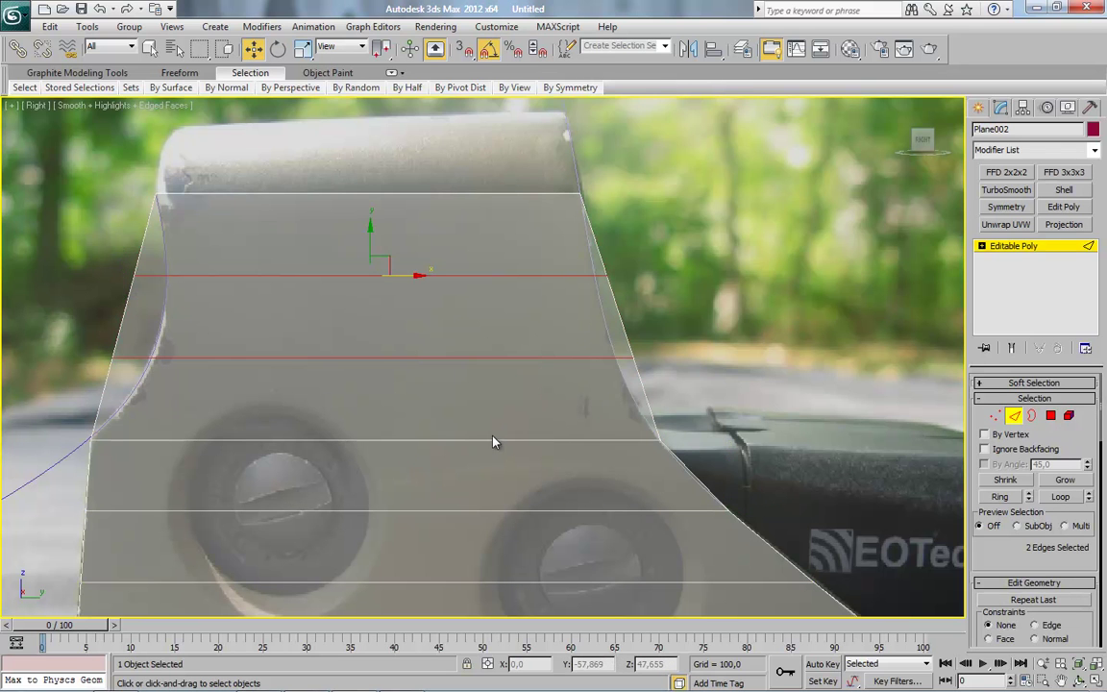
# Slide the new row-end vertices along X onto the sloping and curved hood outline
pyautogui.press('1')
pyautogui.click(632, 358)
pyautogui.scroll(5, 744, 359)
pyautogui.moveTo(743, 359); pyautogui.dragTo(585, 385, button='middle')
pyautogui.moveTo(585, 385)
pyautogui.mouseDown()
pyautogui.moveTo(636, 321)
pyautogui.moveTo(538, 363)
pyautogui.mouseUp()
pyautogui.moveTo(370, 166); pyautogui.dragTo(600, 172, button='middle')
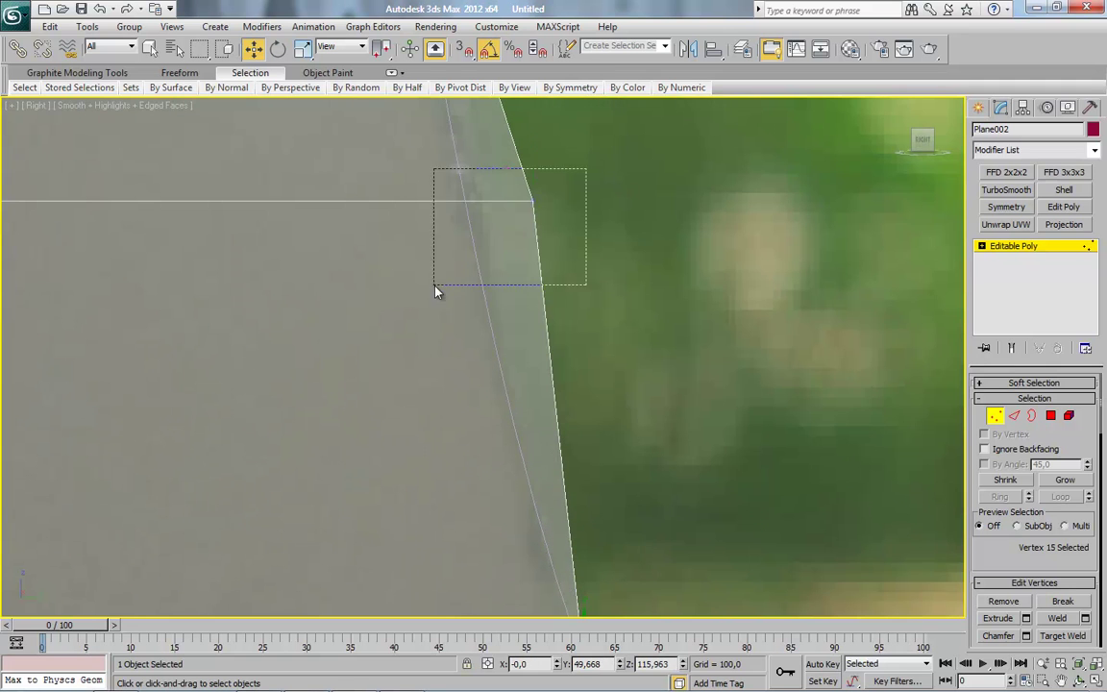
pyautogui.moveTo(580, 217); pyautogui.dragTo(553, 217)
pyautogui.scroll(-5, 375, 342)
pyautogui.scroll(5, 545, 295)
pyautogui.click(557, 242)
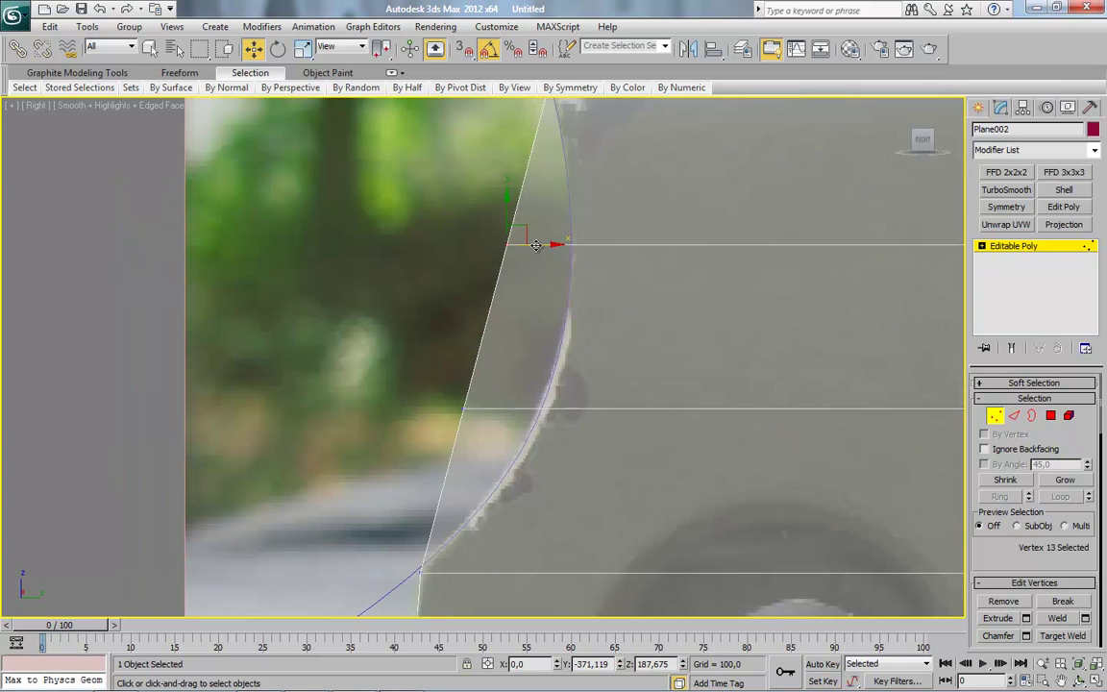
pyautogui.moveTo(599, 246); pyautogui.dragTo(598, 246)
pyautogui.moveTo(494, 412); pyautogui.dragTo(543, 409)
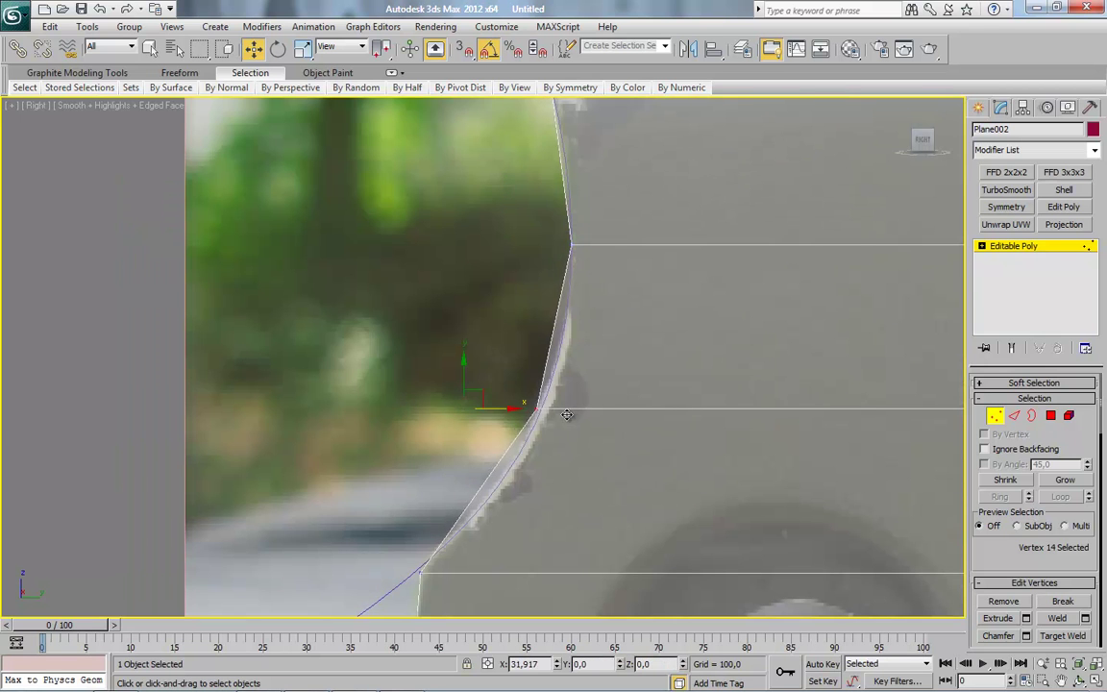
pyautogui.scroll(-3, 506, 451)
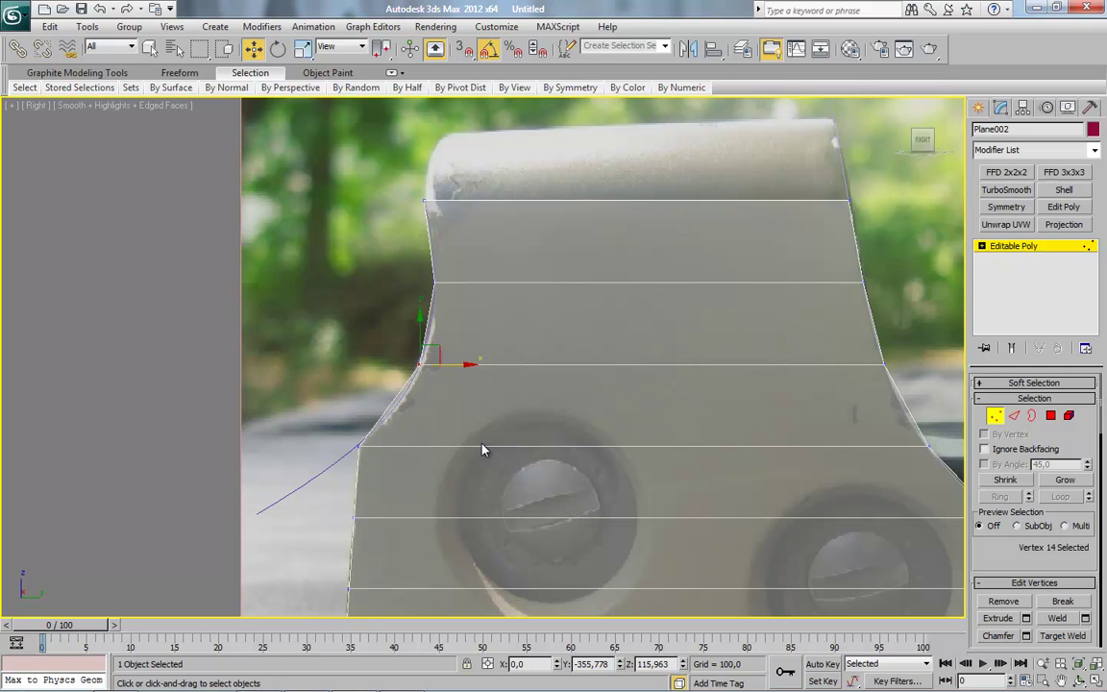
pyautogui.scroll(-2, 482, 448)
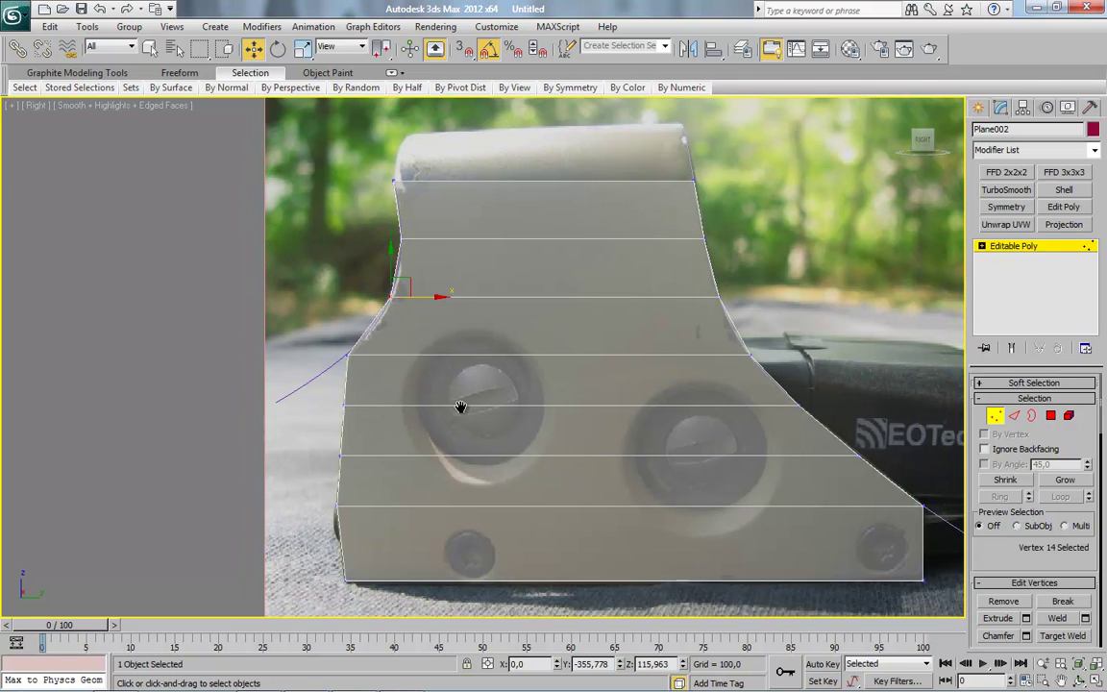
# Undo that change and reconnect the two selected edges with a single new edge
pyautogui.hotkey('ctrl', 'z')
pyautogui.hotkey('ctrl', 'z')
pyautogui.hotkey('ctrl', 'z')
pyautogui.rightClick(636, 324)
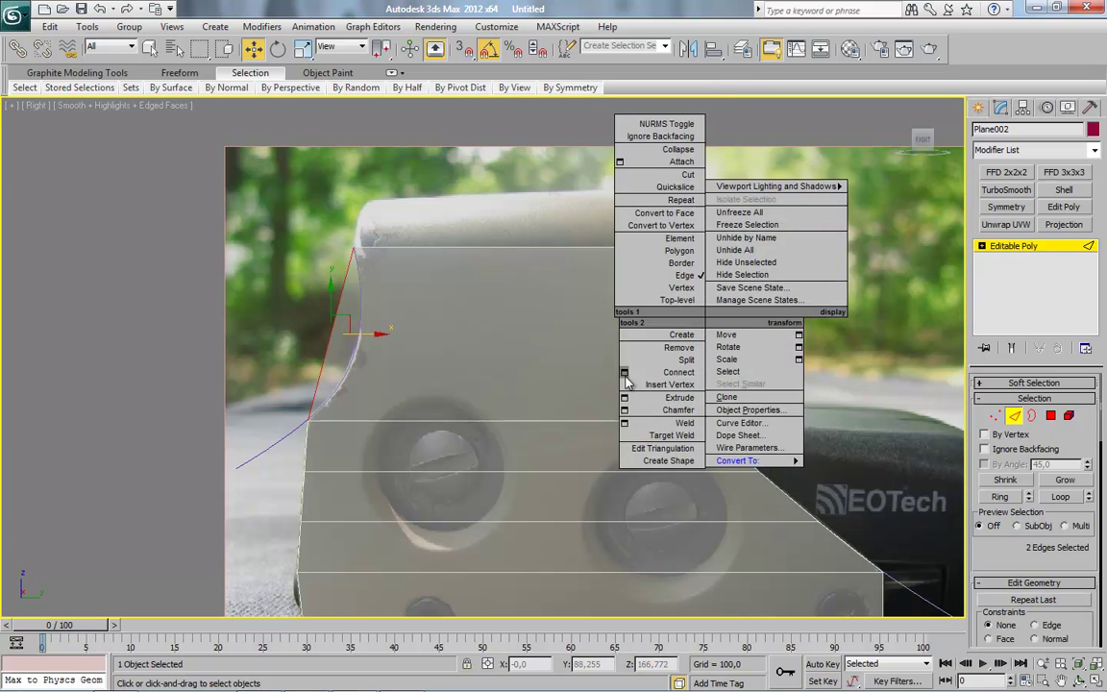
pyautogui.click(567, 341)
pyautogui.click(490, 432)
# Move vertices 16 and 17 left onto the hood's outline
pyautogui.press('1')
pyautogui.scroll(3, 779, 369)
pyautogui.scroll(3, 457, 349)
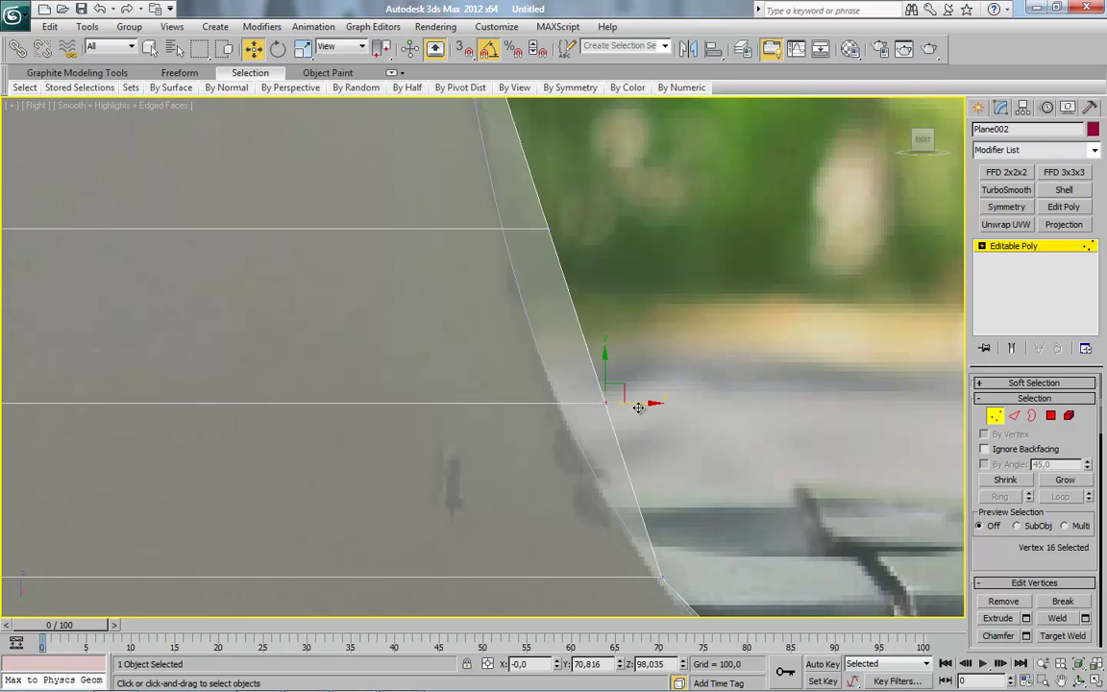
pyautogui.moveTo(633, 419); pyautogui.dragTo(593, 408)
pyautogui.scroll(2, 475, 388)
pyautogui.scroll(2, 464, 355)
pyautogui.scroll(3, 500, 307)
pyautogui.scroll(-5, 382, 148)
pyautogui.moveTo(637, 291); pyautogui.dragTo(469, 361)
pyautogui.scroll(5, 499, 343)
pyautogui.scroll(-4, 758, 242)
pyautogui.moveTo(642, 254); pyautogui.dragTo(469, 272)
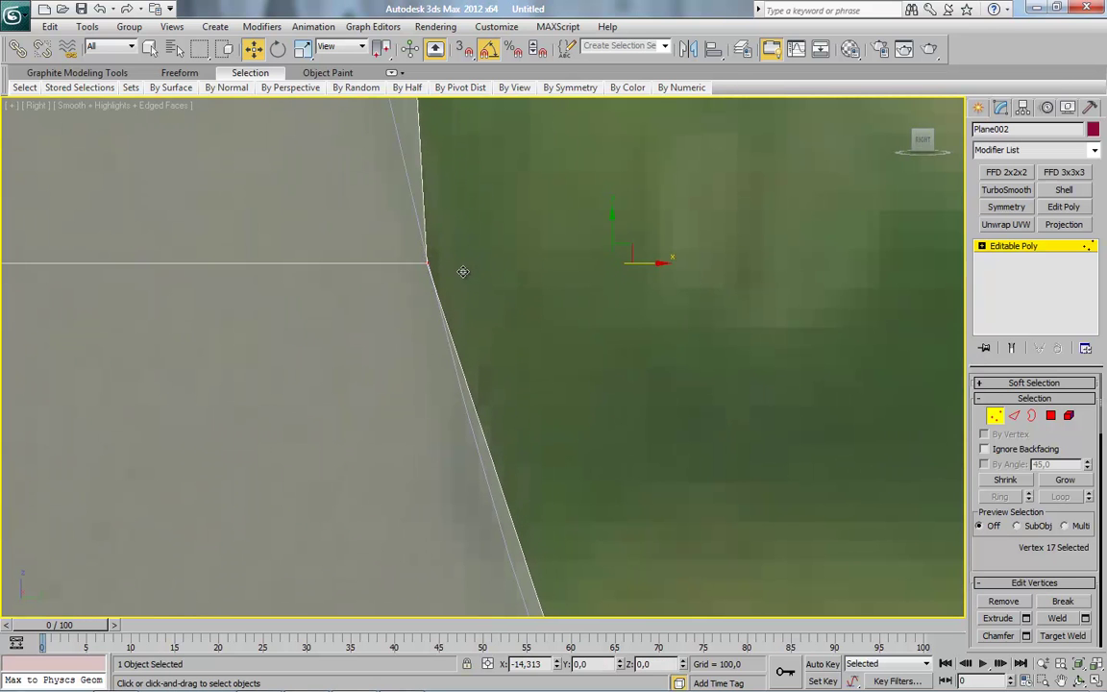
pyautogui.scroll(-3, 471, 280)
# Shift the slanted-edge vertices and vertex 15 right to follow the photo's curved outline
pyautogui.moveTo(620, 184); pyautogui.dragTo(567, 185)
pyautogui.moveTo(499, 326)
pyautogui.mouseDown(button='middle')
pyautogui.moveTo(849, 287)
pyautogui.moveTo(773, 303)
pyautogui.moveTo(535, 300)
pyautogui.mouseUp(button='middle')
pyautogui.moveTo(612, 169)
pyautogui.mouseDown()
pyautogui.moveTo(784, 169)
pyautogui.moveTo(754, 169)
pyautogui.mouseUp()
pyautogui.click(487, 513)
pyautogui.moveTo(519, 514); pyautogui.dragTo(736, 526)
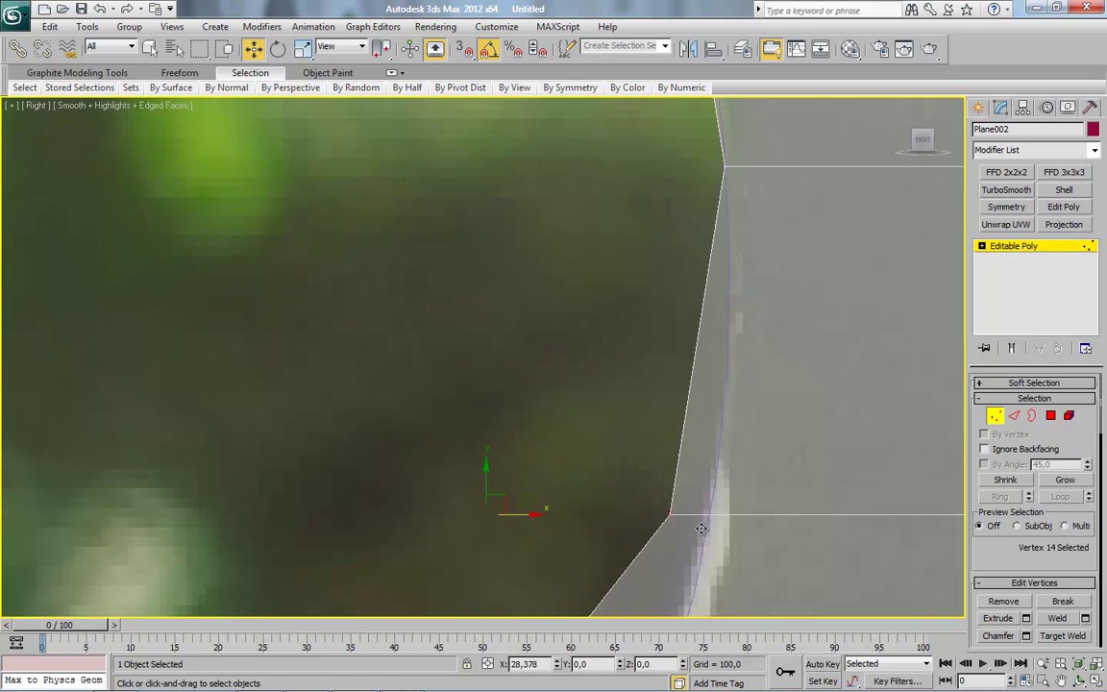
pyautogui.scroll(2, 634, 173)
pyautogui.click(322, 447)
pyautogui.moveTo(365, 447); pyautogui.dragTo(557, 464)
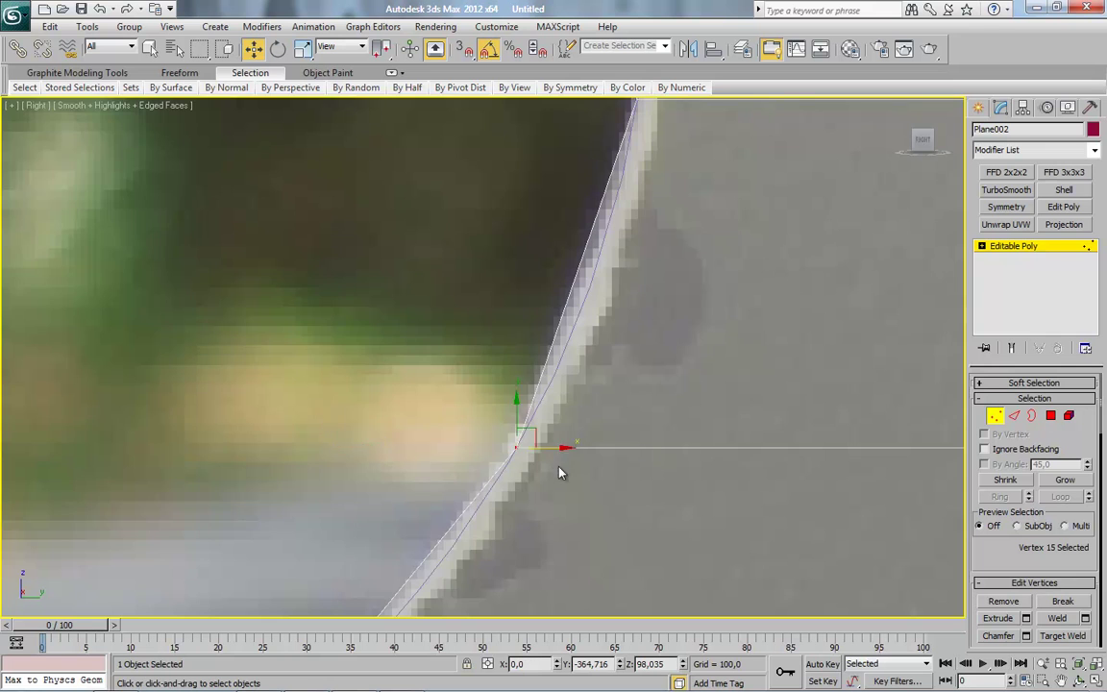
pyautogui.scroll(-3, 433, 432)
pyautogui.scroll(-3, 411, 429)
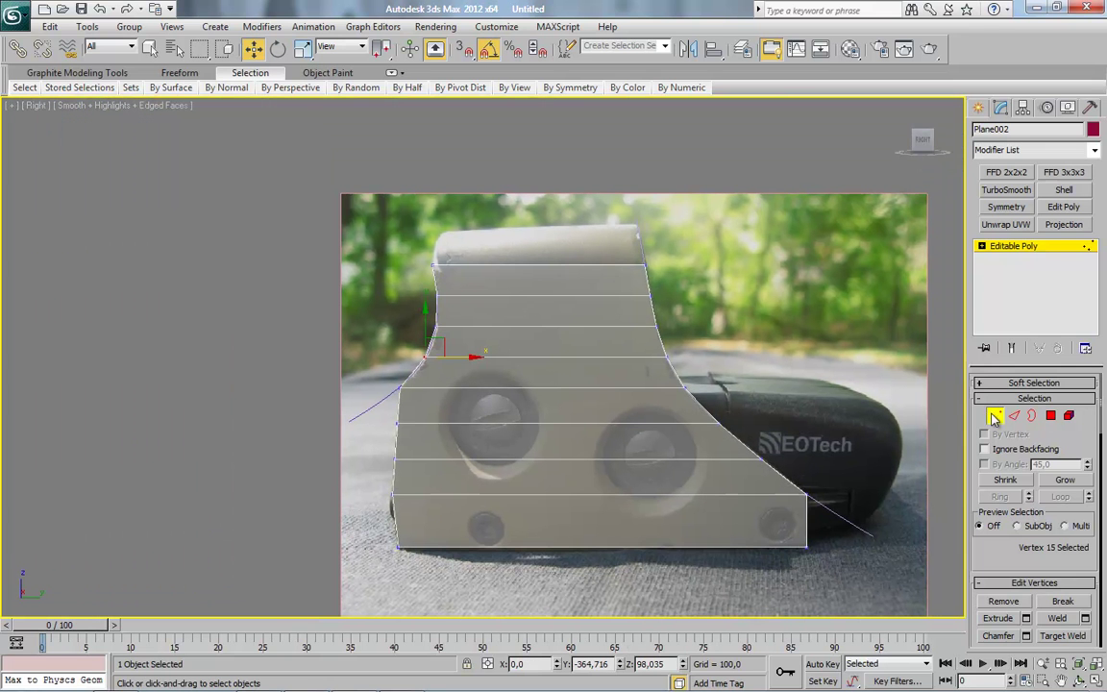
pyautogui.click(993, 416)
# Use Save As to store the scene as 100.max in a newly created a_eotech\tutek folder
pyautogui.click(13, 14)
pyautogui.click(44, 223)
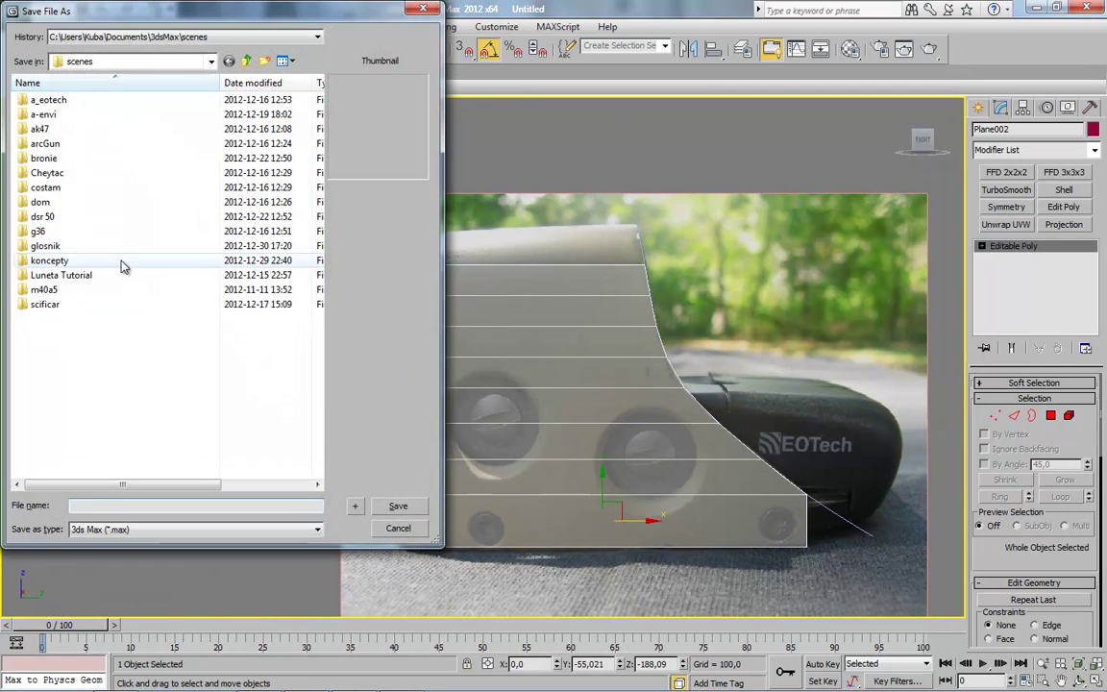
pyautogui.doubleClick(48, 100)
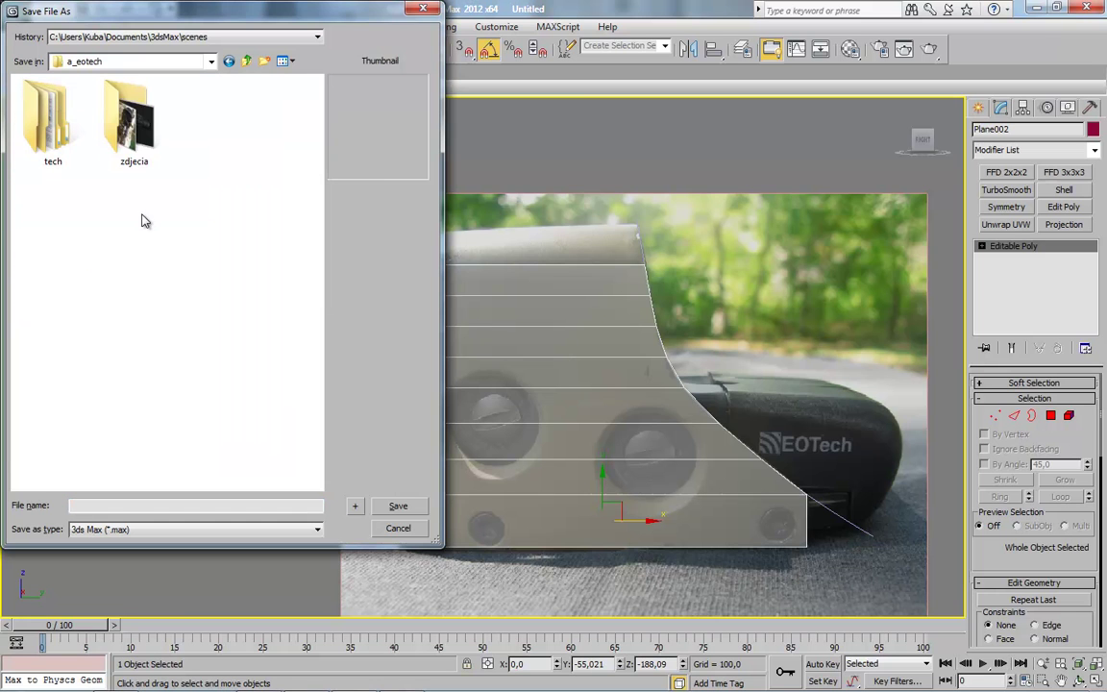
pyautogui.click(265, 61)
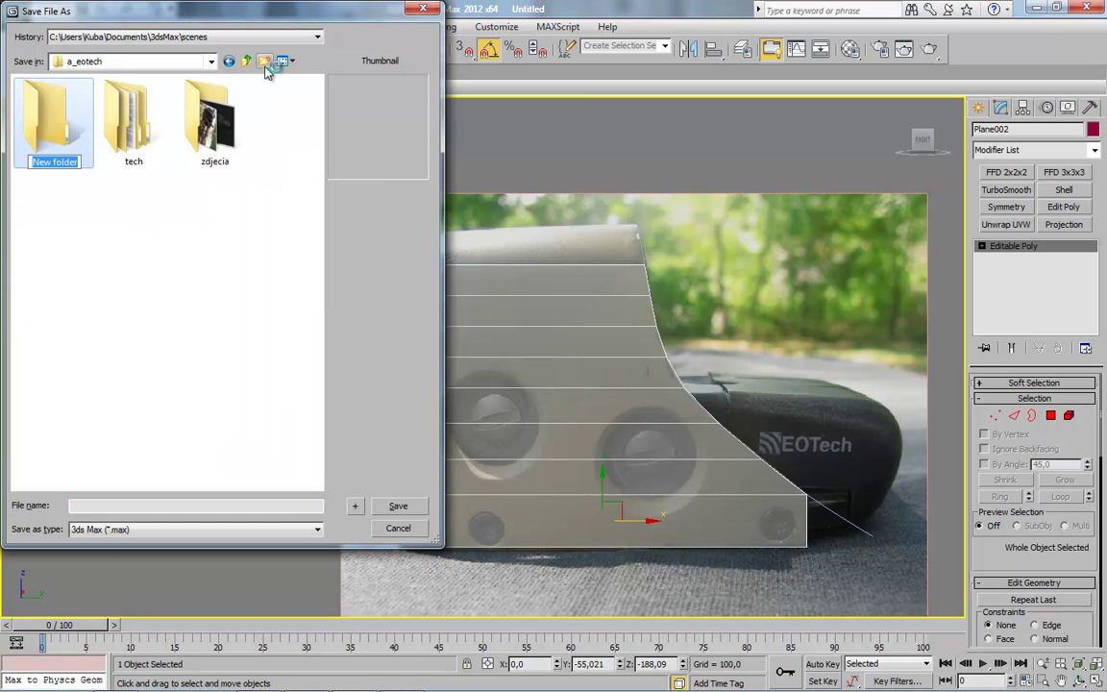
pyautogui.write('ek')
pyautogui.press('Return')
pyautogui.press('Return')
pyautogui.write('100')
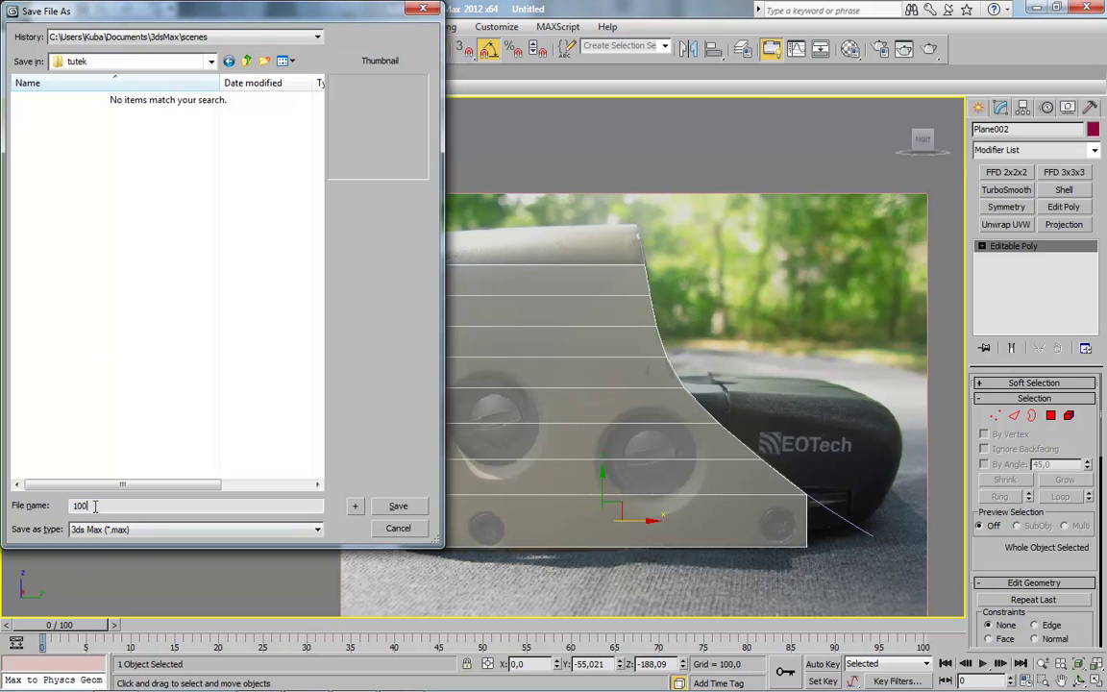
pyautogui.click(394, 505)
pyautogui.moveTo(629, 455); pyautogui.dragTo(652, 442, button='middle')
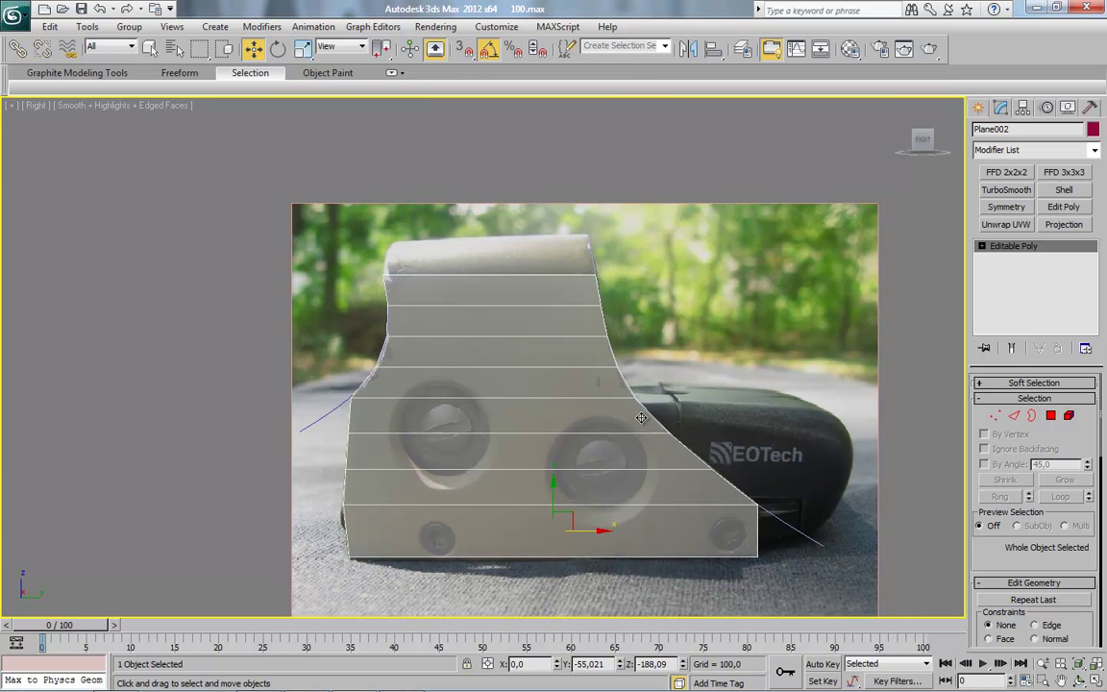
# Shift-drag the plane's top edge upward to extrude a new strip over the hood top
pyautogui.scroll(1, 645, 432)
pyautogui.scroll(1, 692, 480)
pyautogui.scroll(1, 740, 521)
pyautogui.moveTo(728, 519); pyautogui.dragTo(723, 518, button='middle')
pyautogui.click(1013, 415)
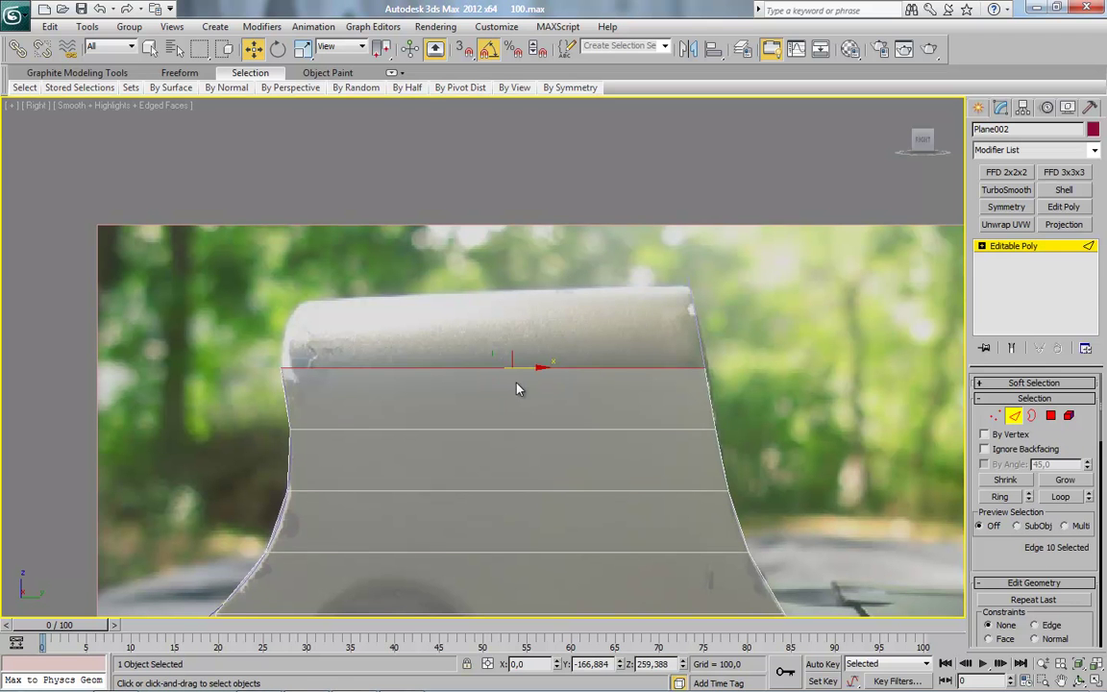
pyautogui.scroll(2, 475, 399)
pyautogui.keyDown('shift'); pyautogui.moveTo(416, 381); pyautogui.dragTo(439, 226); pyautogui.keyUp('shift')
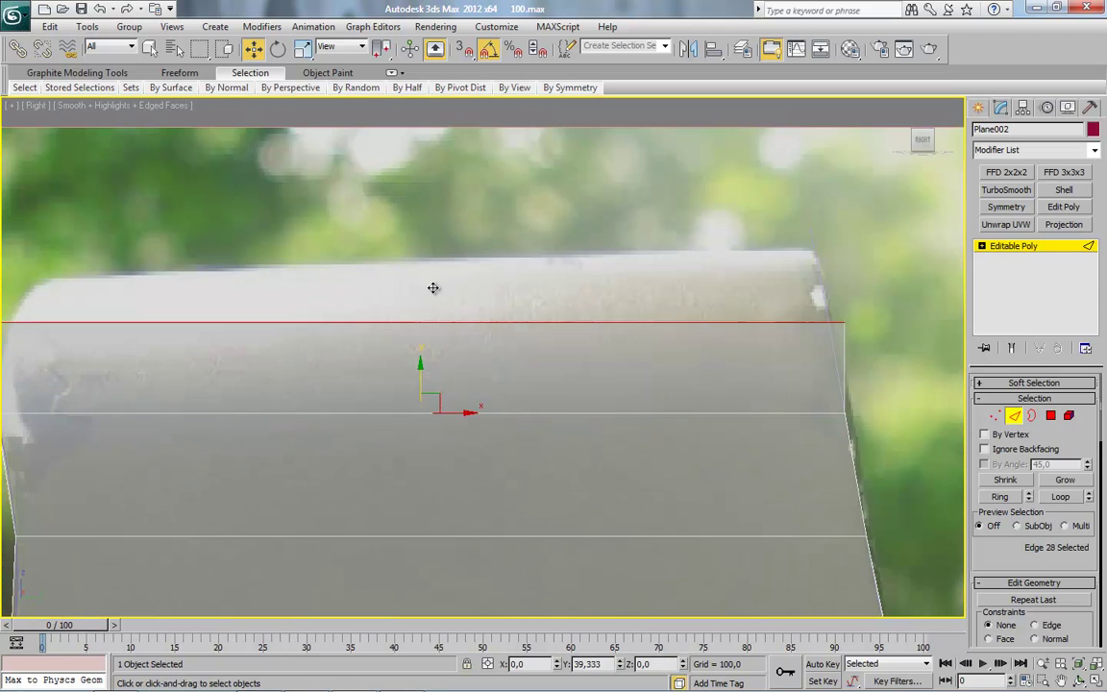
# Move the new top-left corner vertex onto the hood outline
pyautogui.click(995, 416)
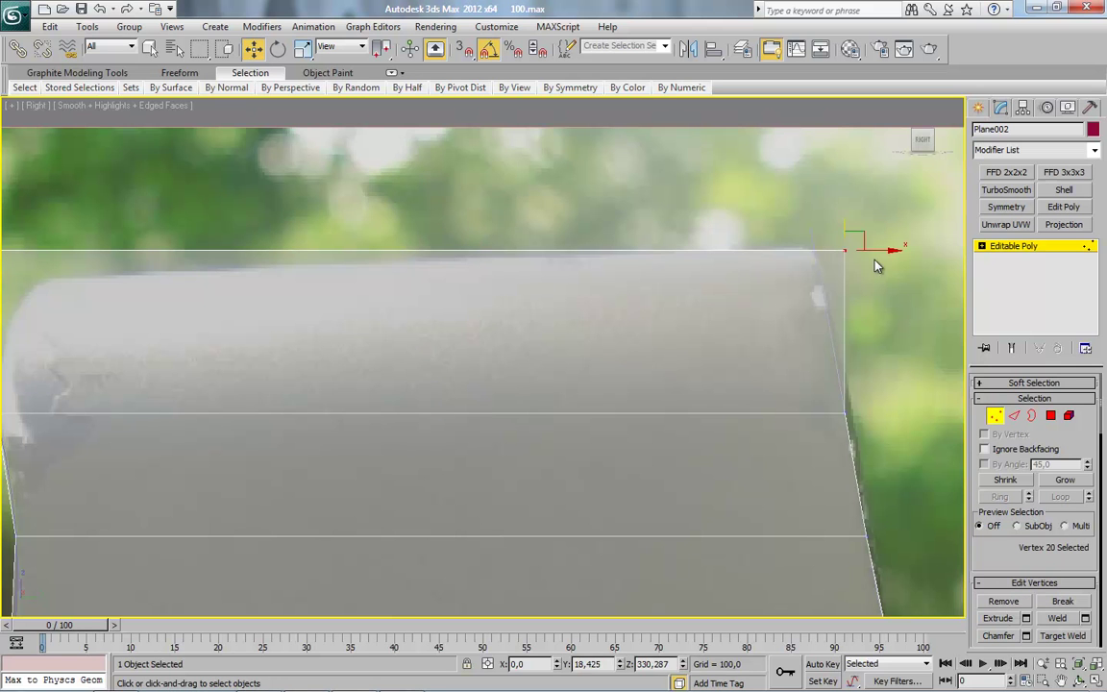
pyautogui.moveTo(848, 252); pyautogui.dragTo(606, 377, button='middle')
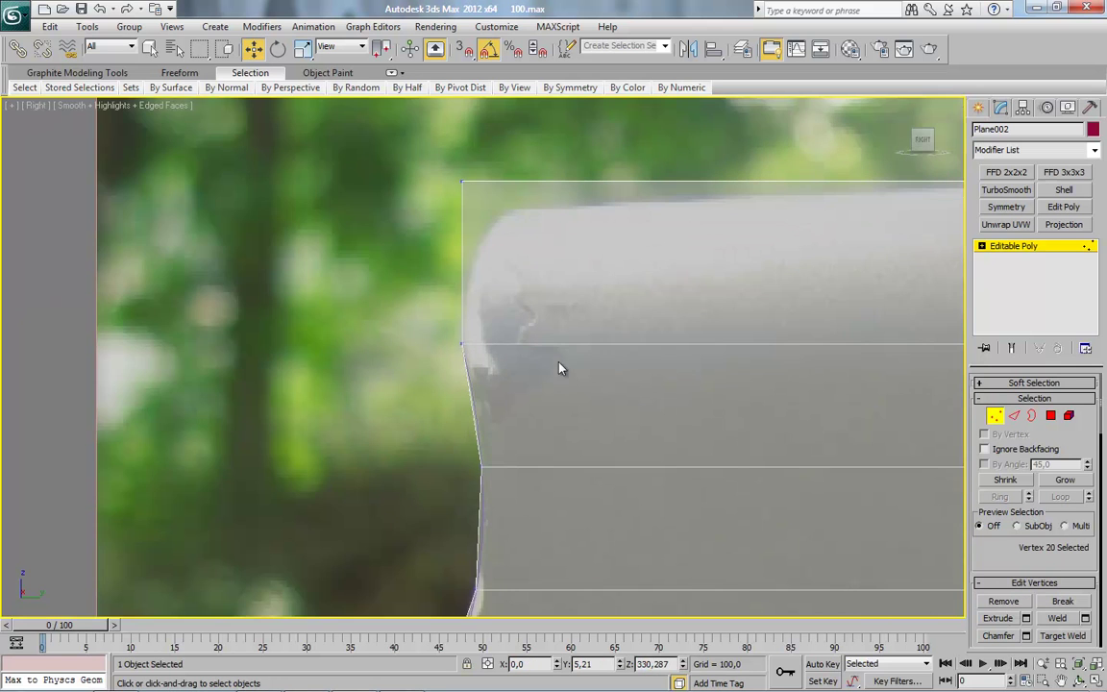
pyautogui.scroll(-5, 388, 341)
pyautogui.scroll(-3, 388, 341)
pyautogui.click(416, 327)
pyautogui.moveTo(414, 280); pyautogui.dragTo(411, 290)
pyautogui.press('1')
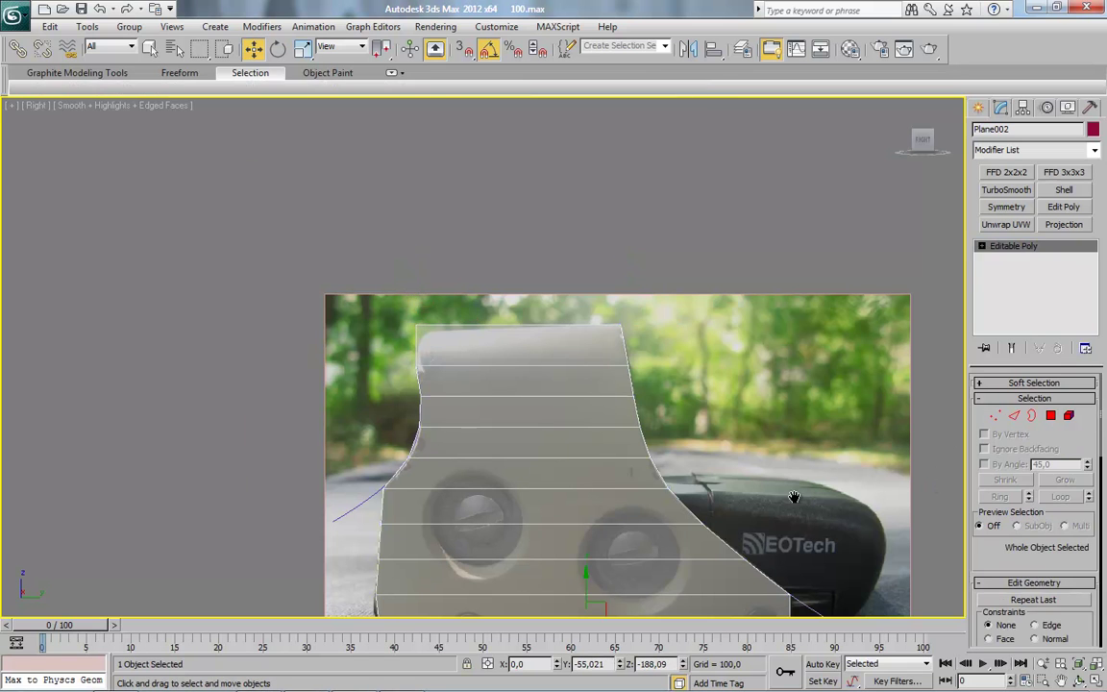
pyautogui.scroll(-2, 775, 433)
# Draw a thin Box001 beside the hood's edge
pyautogui.scroll(5, 704, 420)
pyautogui.click(978, 106)
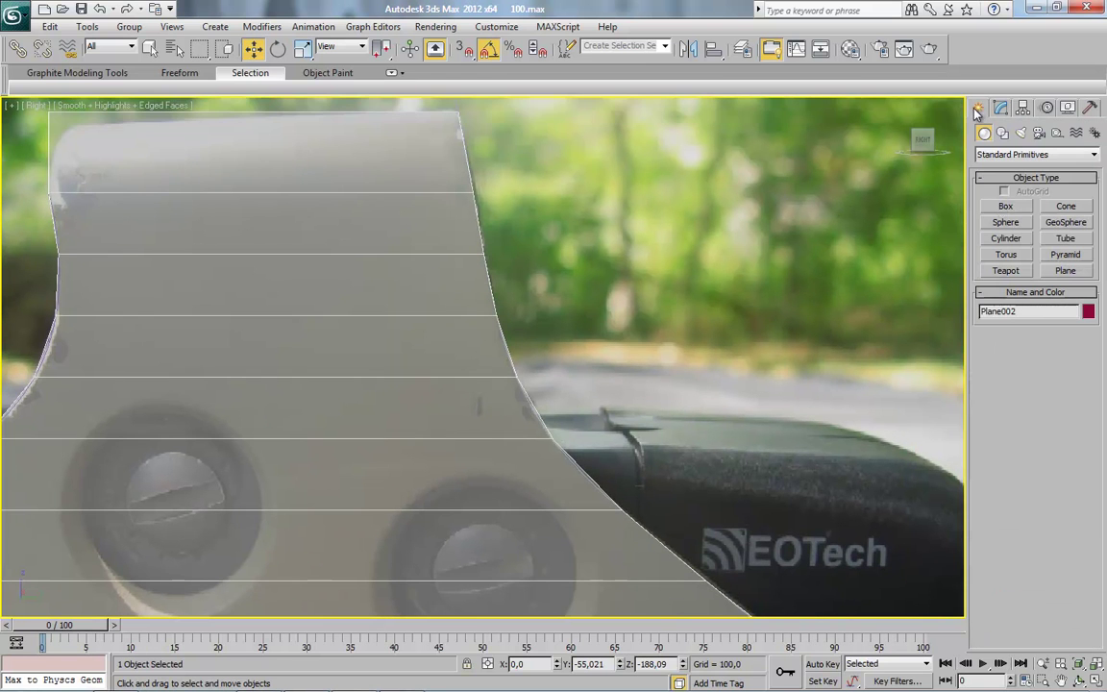
pyautogui.click(1006, 206)
pyautogui.moveTo(562, 429); pyautogui.dragTo(557, 490, button='middle')
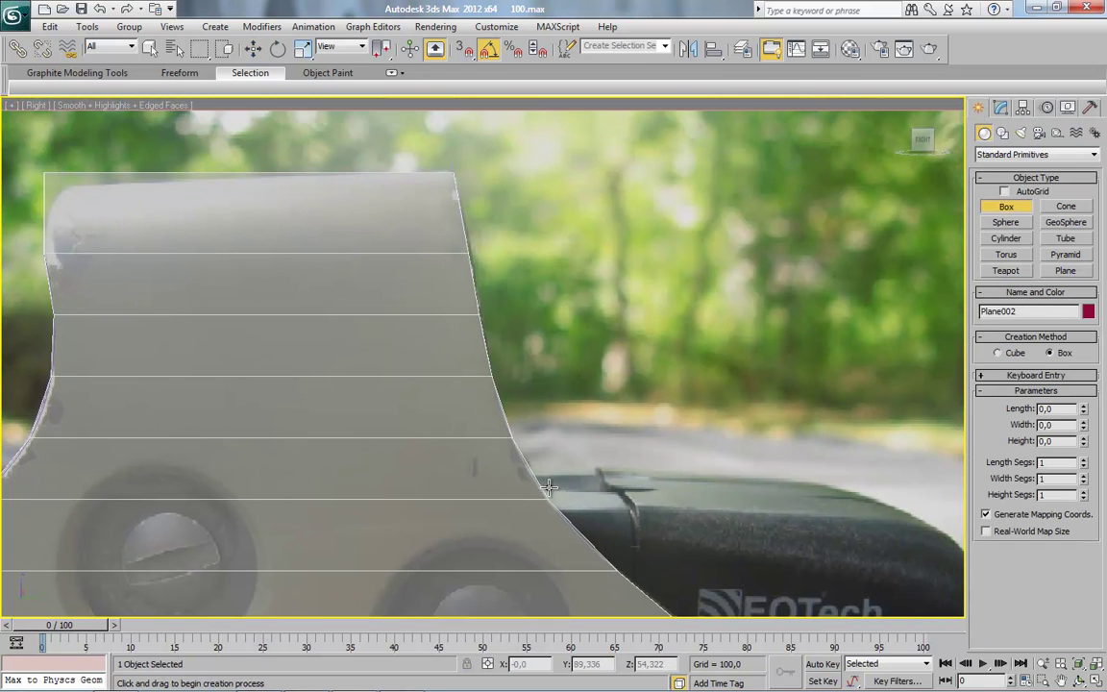
pyautogui.moveTo(547, 487); pyautogui.dragTo(426, 172)
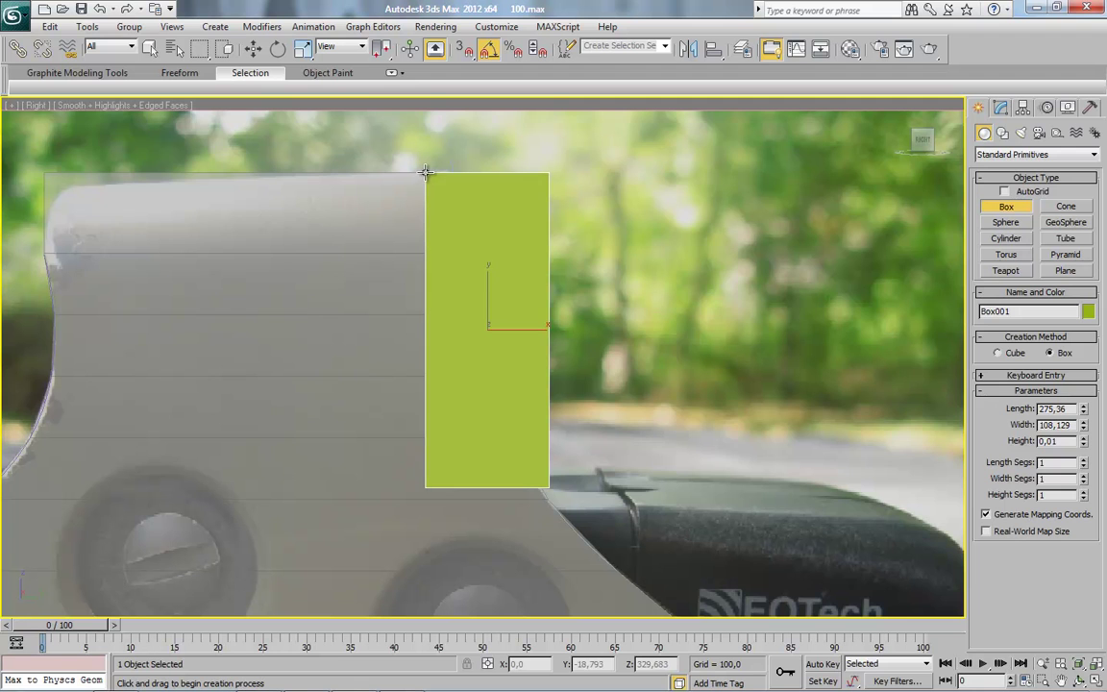
pyautogui.click(254, 49)
# Switch the viewport to the Back view and draw Plane003 across it
pyautogui.scroll(-10, 321, 247)
pyautogui.moveTo(321, 247)
pyautogui.keyDown('alt'); pyautogui.mouseDown(button='middle')
pyautogui.moveTo(375, 412)
pyautogui.moveTo(409, 407)
pyautogui.mouseUp(button='middle'); pyautogui.keyUp('alt')
pyautogui.click(922, 139)
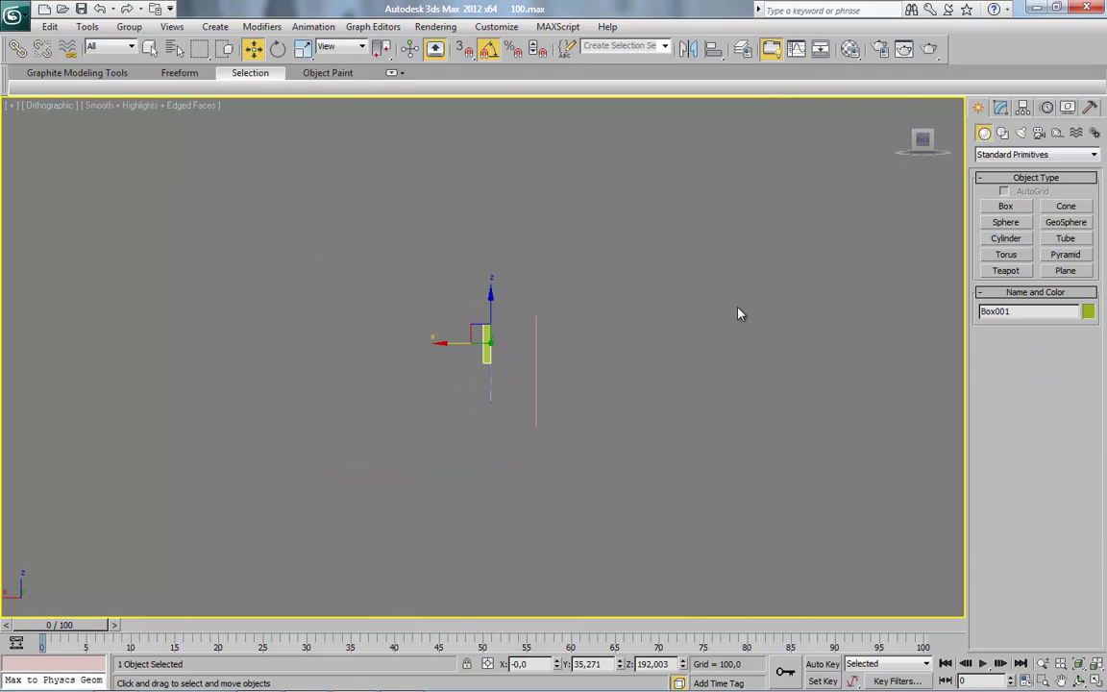
pyautogui.click(48, 106)
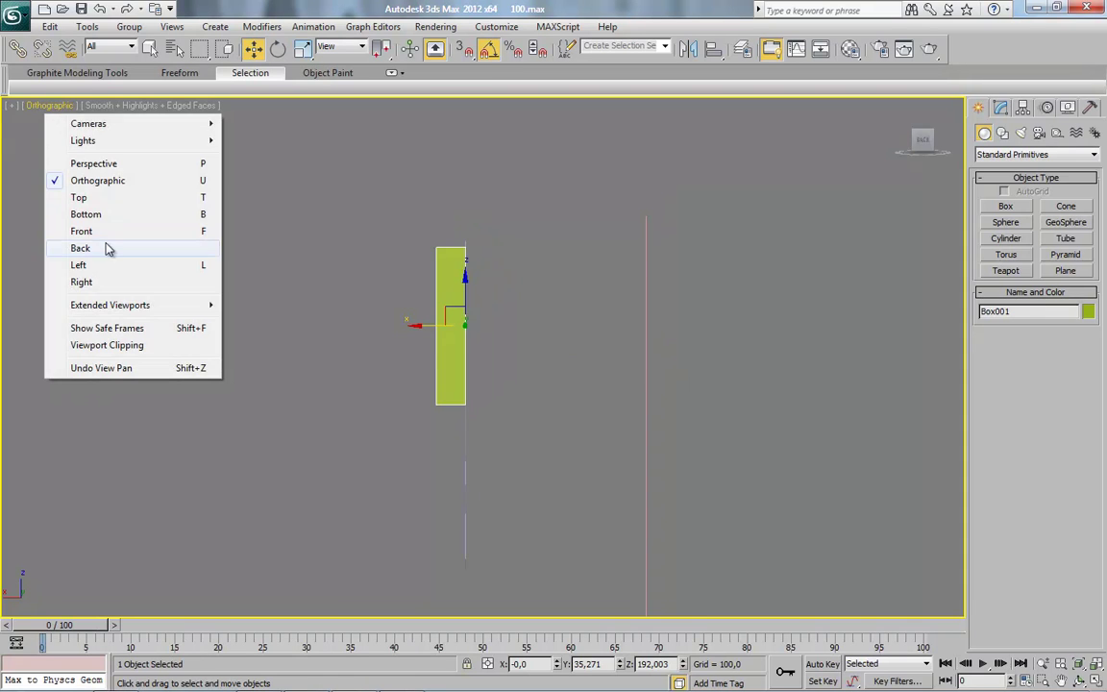
pyautogui.click(96, 248)
pyautogui.scroll(5, 382, 387)
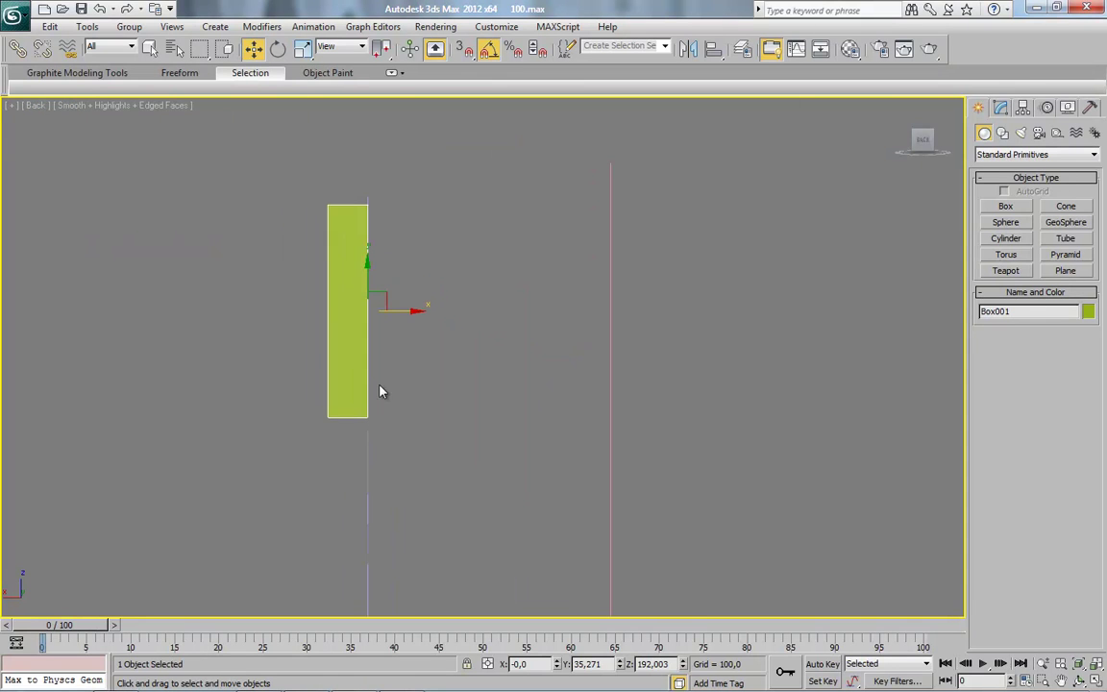
pyautogui.click(1064, 270)
pyautogui.moveTo(309, 157); pyautogui.dragTo(553, 602)
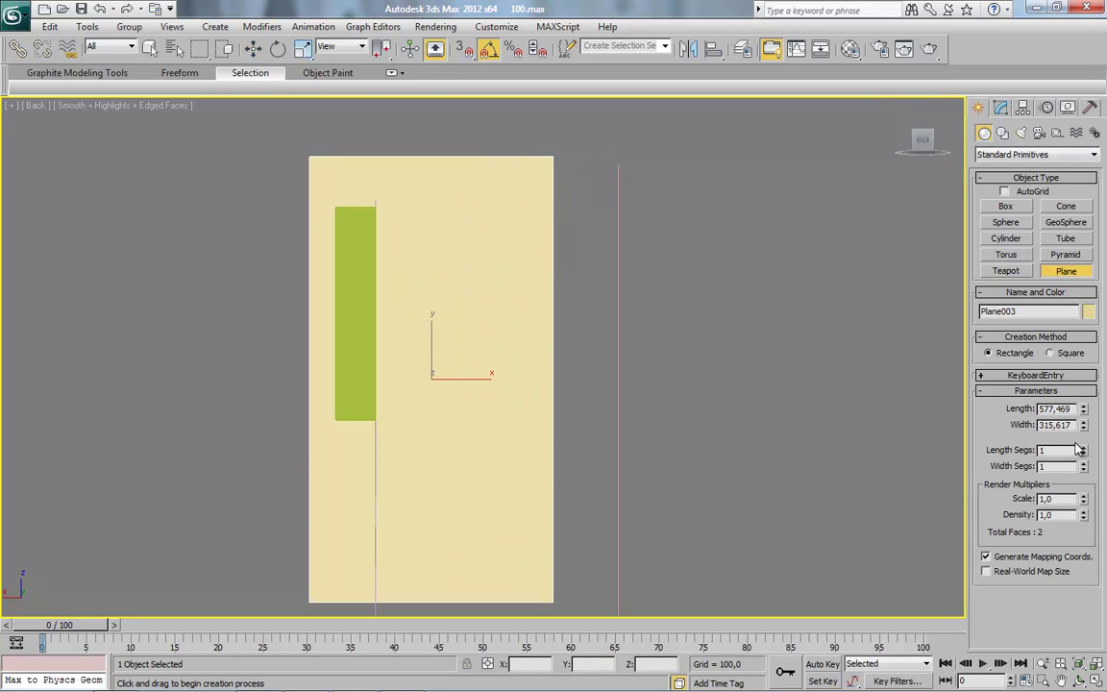
# Set Plane003's length to 1024 and width to 768
pyautogui.click(1073, 409)
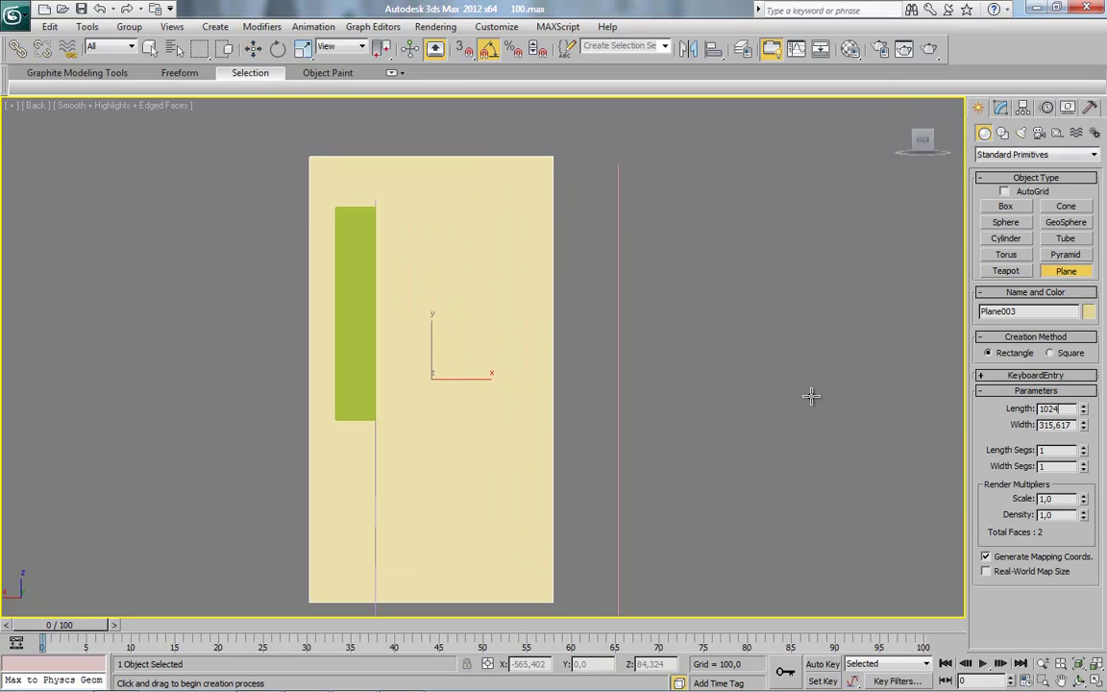
pyautogui.write('24')
pyautogui.press('Tab')
pyautogui.write('68')
pyautogui.press('Return')
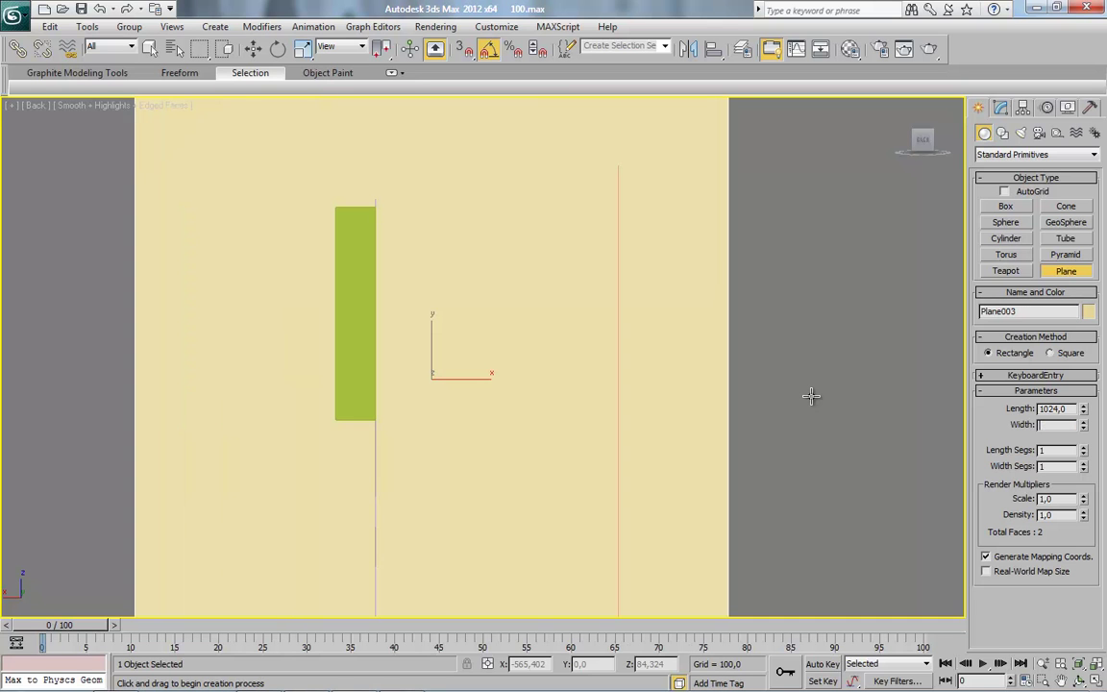
pyautogui.press('z')
pyautogui.click(253, 48)
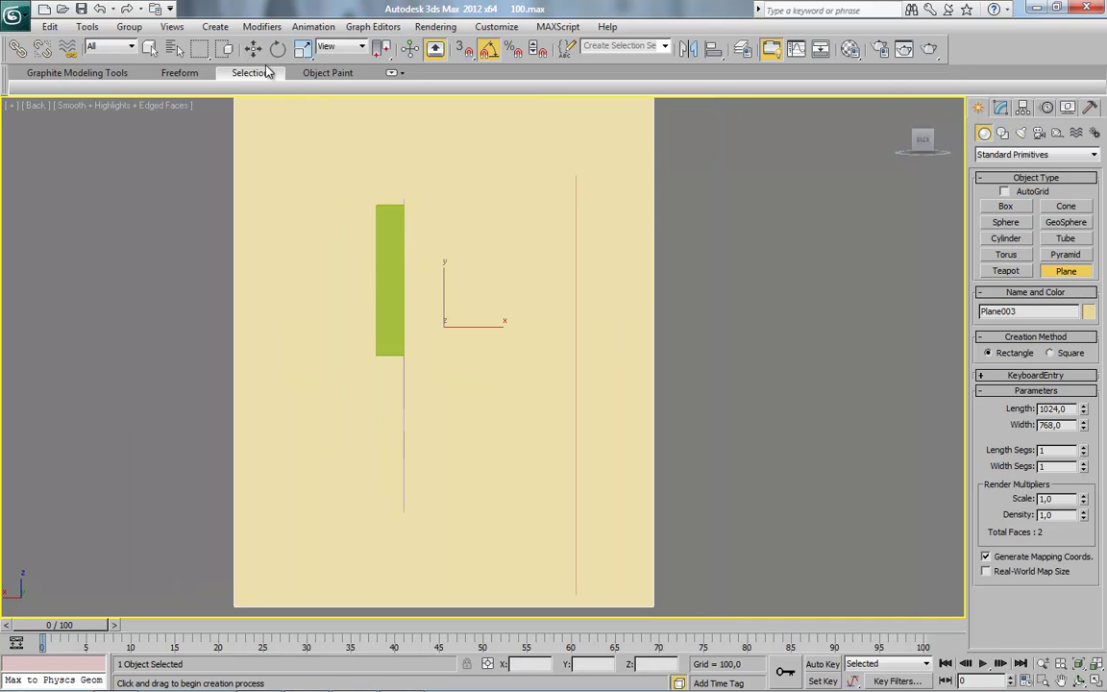
# Give the plane a new material with tyl.jpg as Bitmap diffuse map, shown in viewport
pyautogui.press('m')
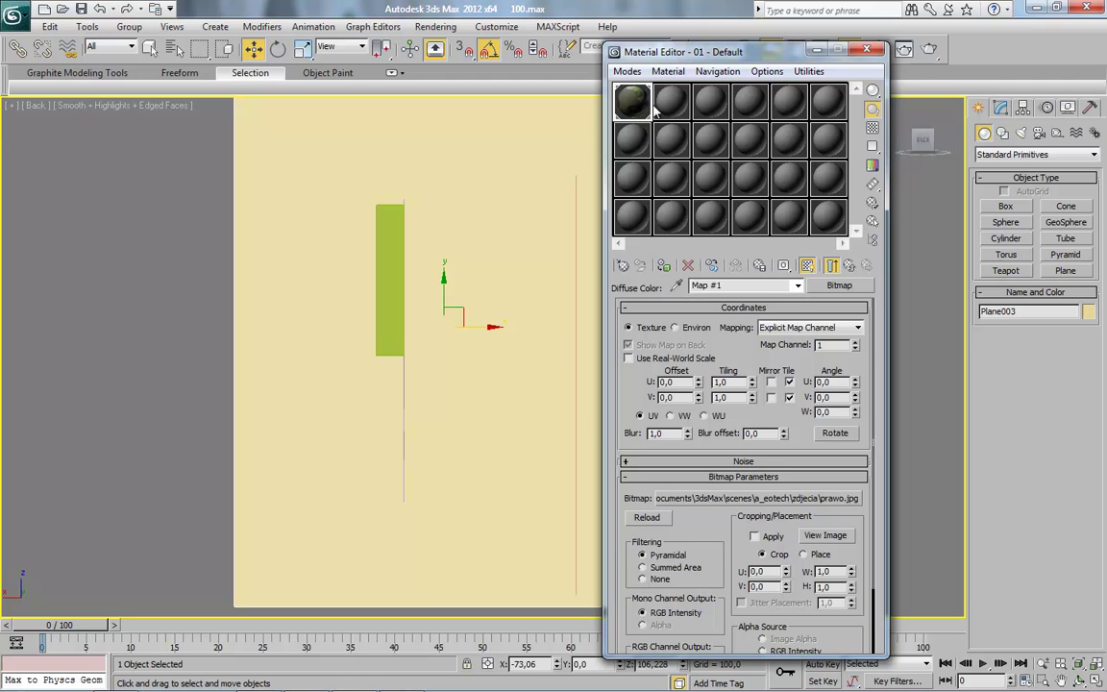
pyautogui.click(671, 103)
pyautogui.click(728, 404)
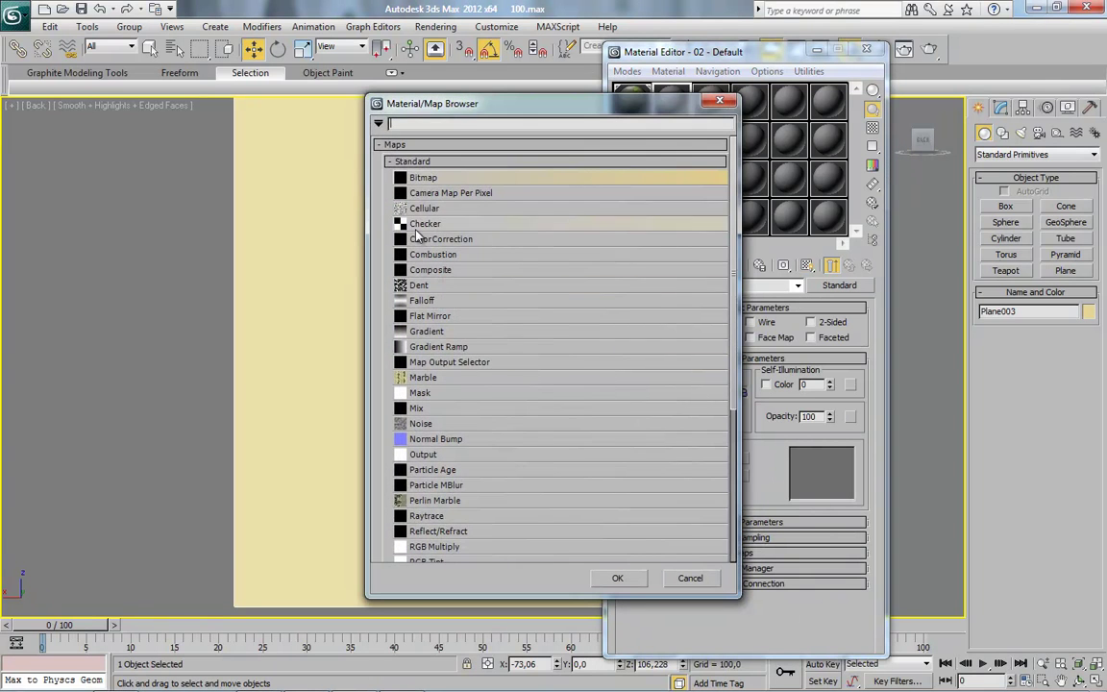
pyautogui.doubleClick(419, 176)
pyautogui.scroll(-3, 413, 206)
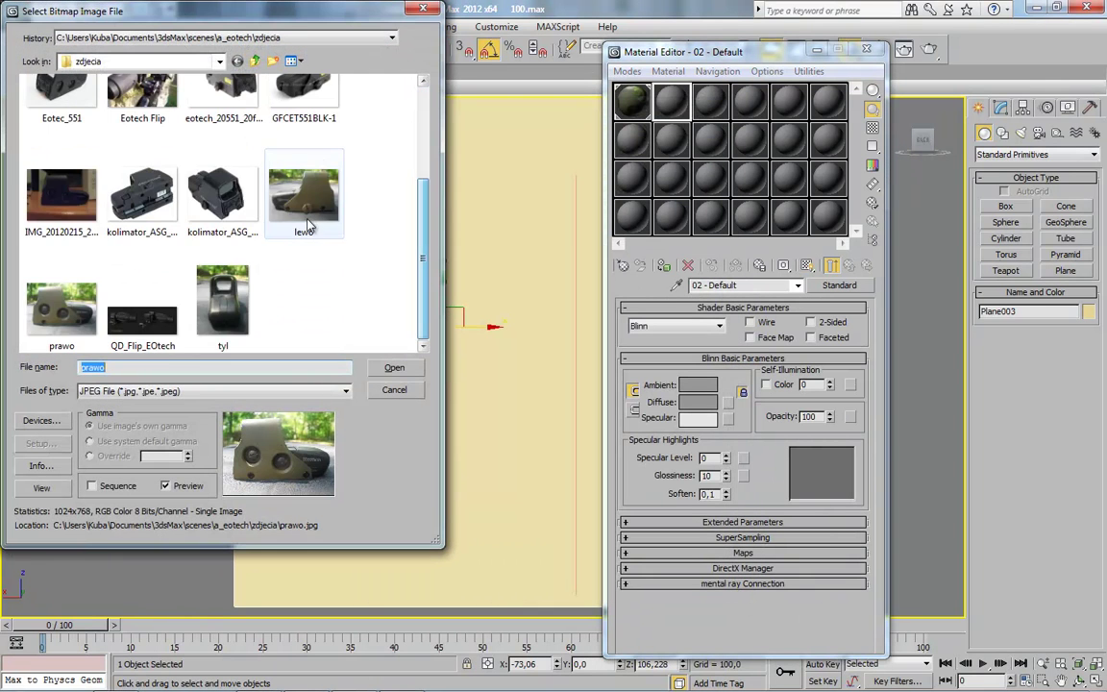
pyautogui.doubleClick(203, 279)
pyautogui.click(831, 267)
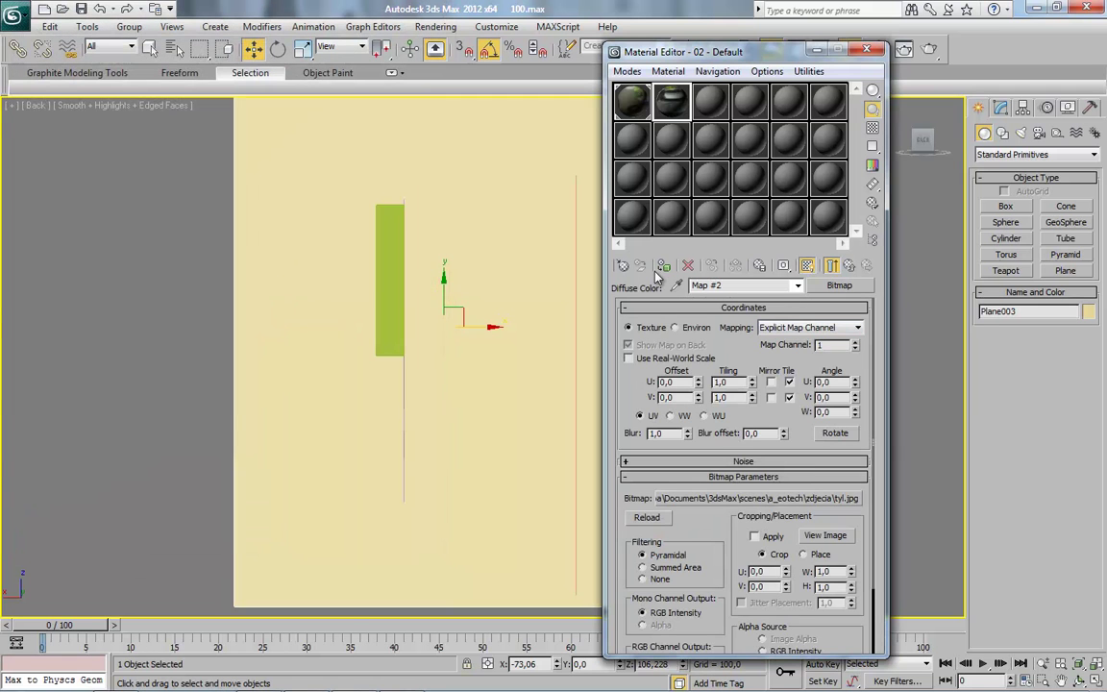
pyautogui.click(866, 48)
# Move Plane003's pivot up to the hood's top edge with Affect Pivot Only
pyautogui.scroll(3, 475, 288)
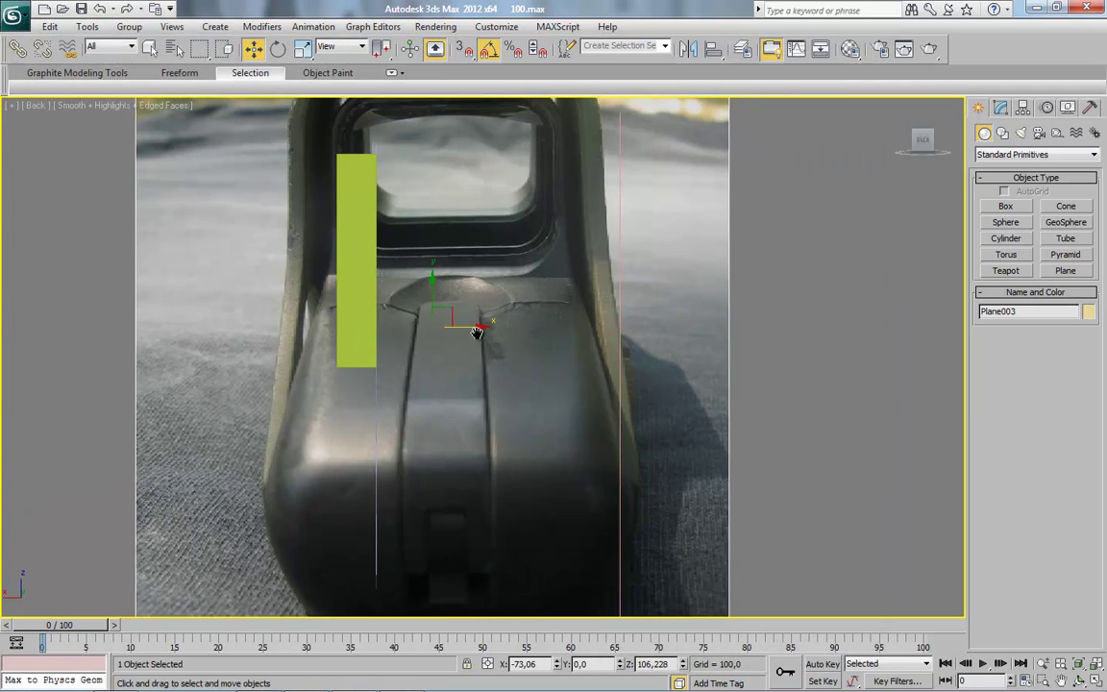
pyautogui.scroll(-3, 548, 336)
pyautogui.moveTo(504, 370); pyautogui.dragTo(504, 381, button='middle')
pyautogui.scroll(2, 505, 382)
pyautogui.scroll(1, 528, 393)
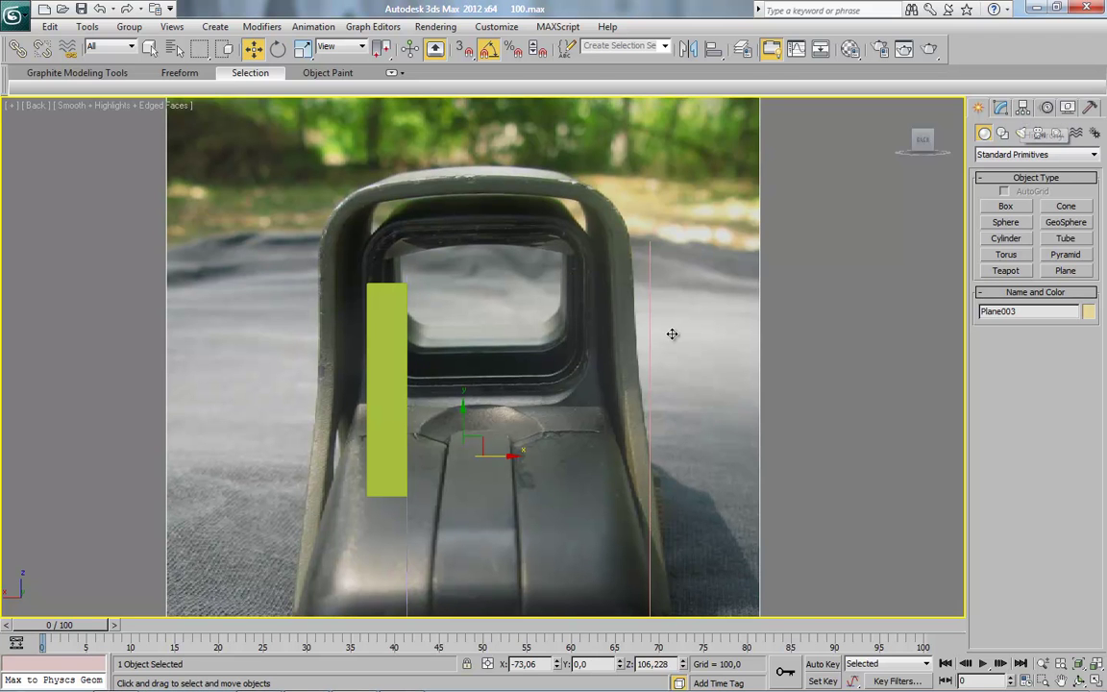
pyautogui.moveTo(671, 332); pyautogui.dragTo(667, 351, button='middle')
pyautogui.click(1022, 108)
pyautogui.click(1035, 205)
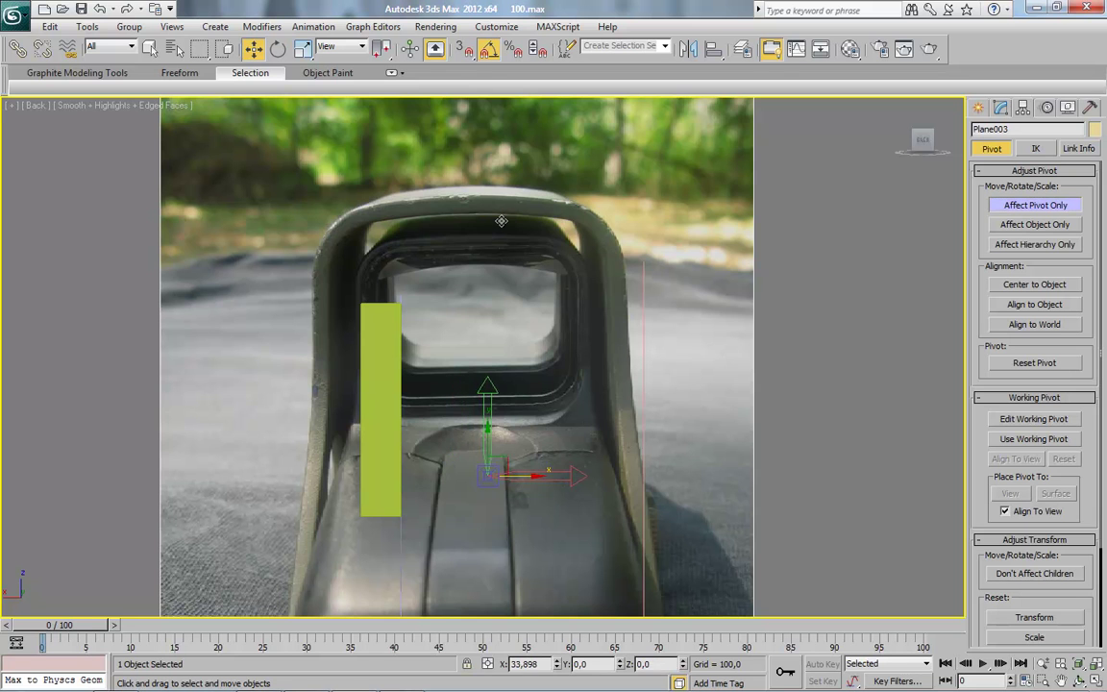
pyautogui.moveTo(478, 478)
pyautogui.mouseDown()
pyautogui.moveTo(501, 324)
pyautogui.moveTo(493, 178)
pyautogui.mouseUp()
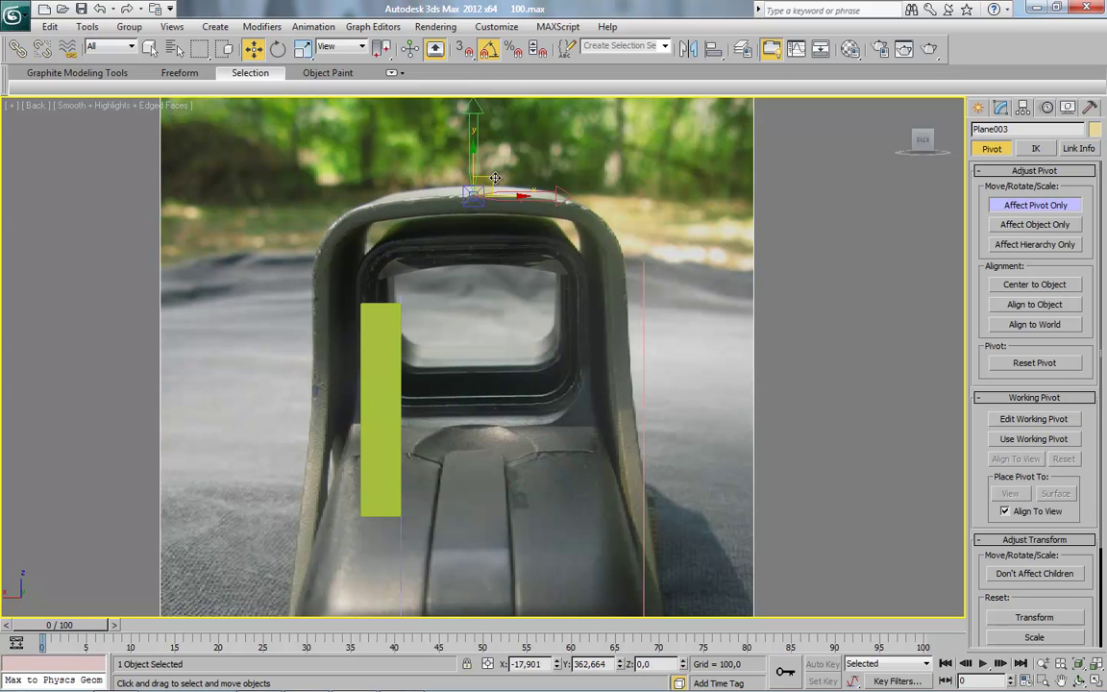
pyautogui.click(1035, 205)
# Lower the front photo relative to the green guide bar
pyautogui.press('z')
pyautogui.moveTo(550, 324); pyautogui.dragTo(544, 309, button='middle')
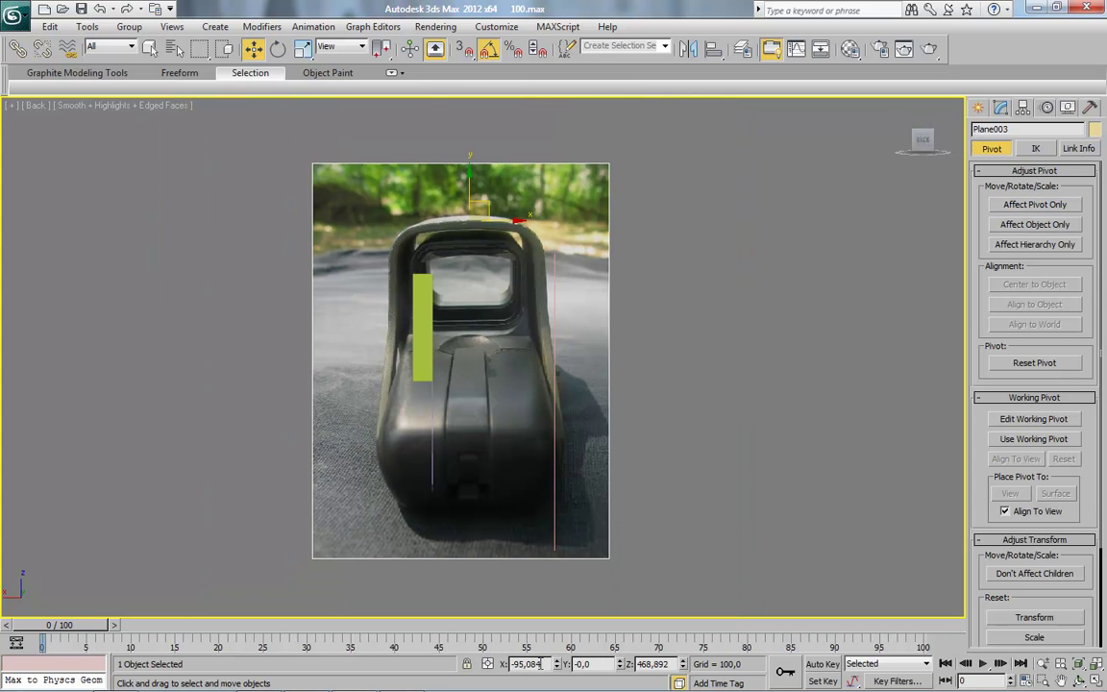
pyautogui.scroll(1, 526, 601)
pyautogui.scroll(1, 526, 600)
pyautogui.scroll(2, 459, 354)
pyautogui.moveTo(459, 353); pyautogui.dragTo(477, 352, button='middle')
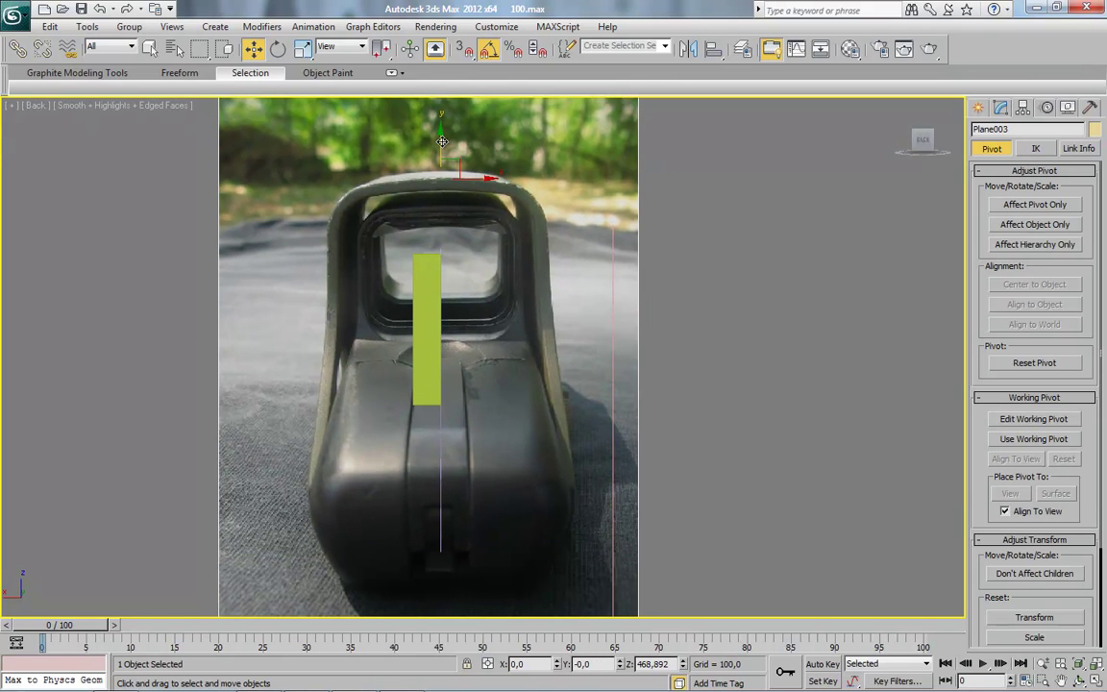
pyautogui.moveTo(442, 139); pyautogui.dragTo(442, 193)
# Scale the photo down, then slightly up, around its pivot and select the green guide bar
pyautogui.click(304, 49)
pyautogui.moveTo(486, 227)
pyautogui.mouseDown()
pyautogui.moveTo(461, 230)
pyautogui.moveTo(452, 206)
pyautogui.moveTo(444, 215)
pyautogui.mouseUp()
pyautogui.press('w')
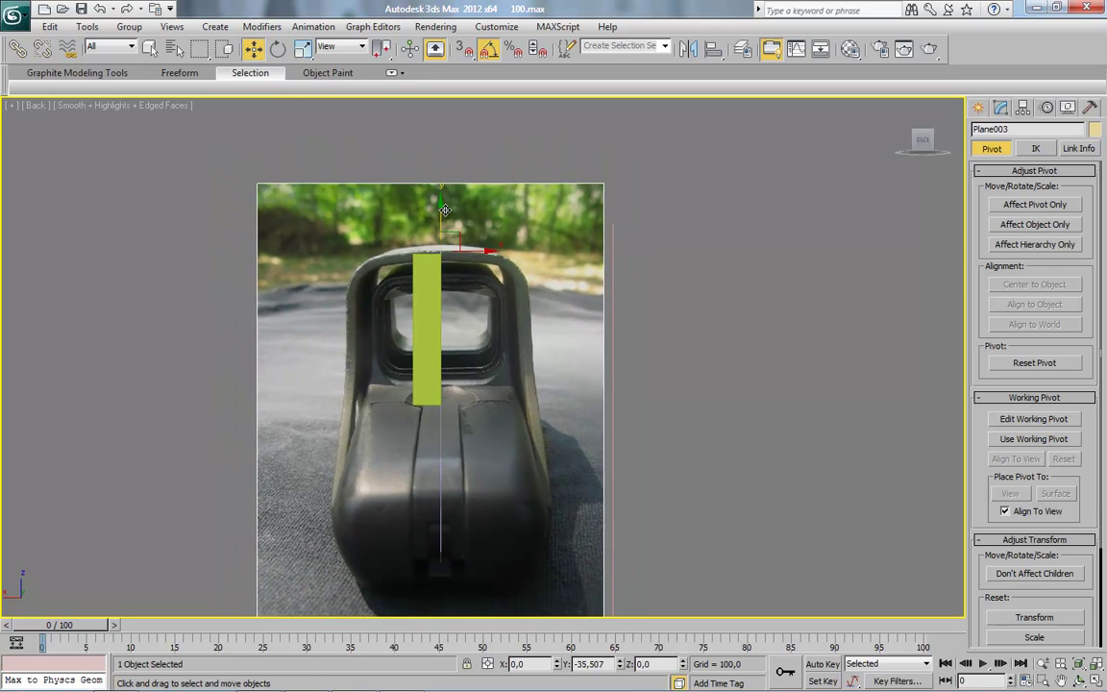
pyautogui.press('r')
pyautogui.moveTo(463, 236); pyautogui.dragTo(440, 220)
pyautogui.press('w')
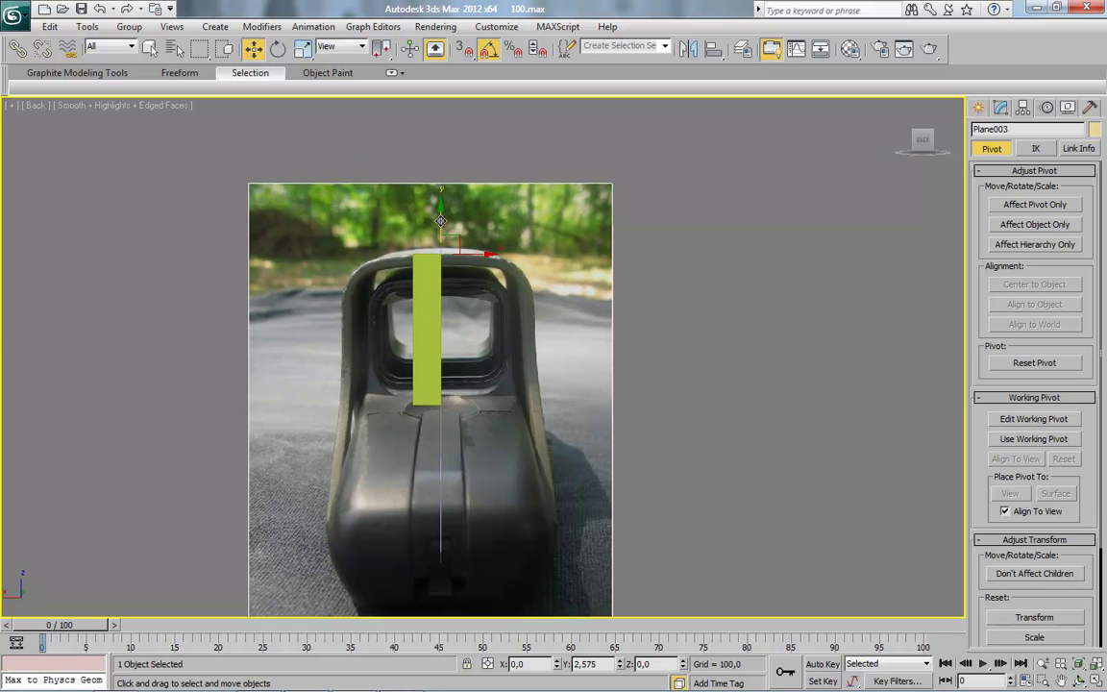
pyautogui.click(438, 303)
# Delete the green guide bar and freeze the front reference photo Plane003 via Object Properties
pyautogui.press('Delete')
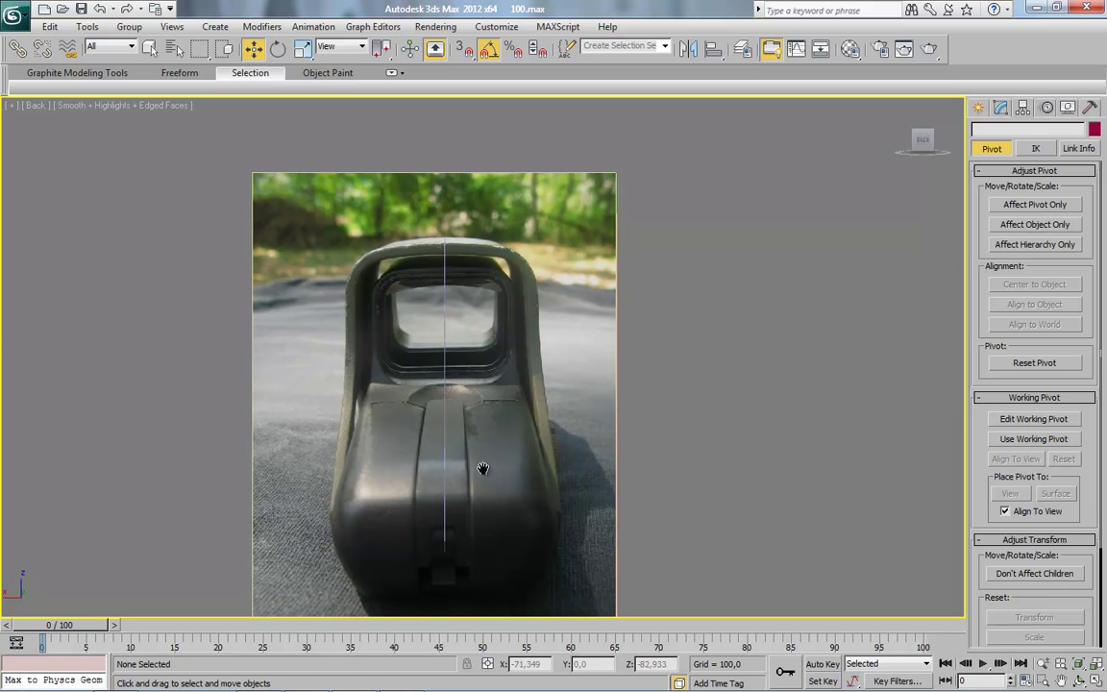
pyautogui.scroll(-1, 451, 294)
pyautogui.scroll(-2, 442, 356)
pyautogui.keyDown('alt'); pyautogui.moveTo(442, 355); pyautogui.dragTo(440, 383, button='middle'); pyautogui.keyUp('alt')
pyautogui.click(455, 351)
pyautogui.keyDown('alt'); pyautogui.moveTo(518, 304); pyautogui.dragTo(328, 217, button='middle'); pyautogui.keyUp('alt')
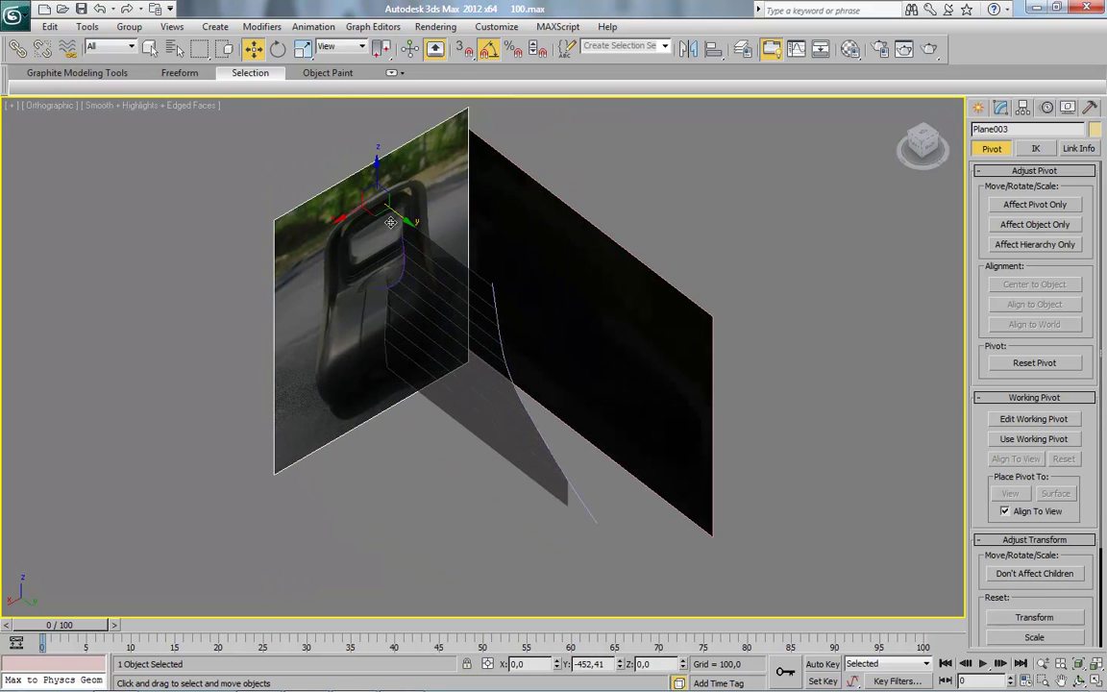
pyautogui.rightClick(329, 218)
pyautogui.click(374, 309)
pyautogui.click(418, 324)
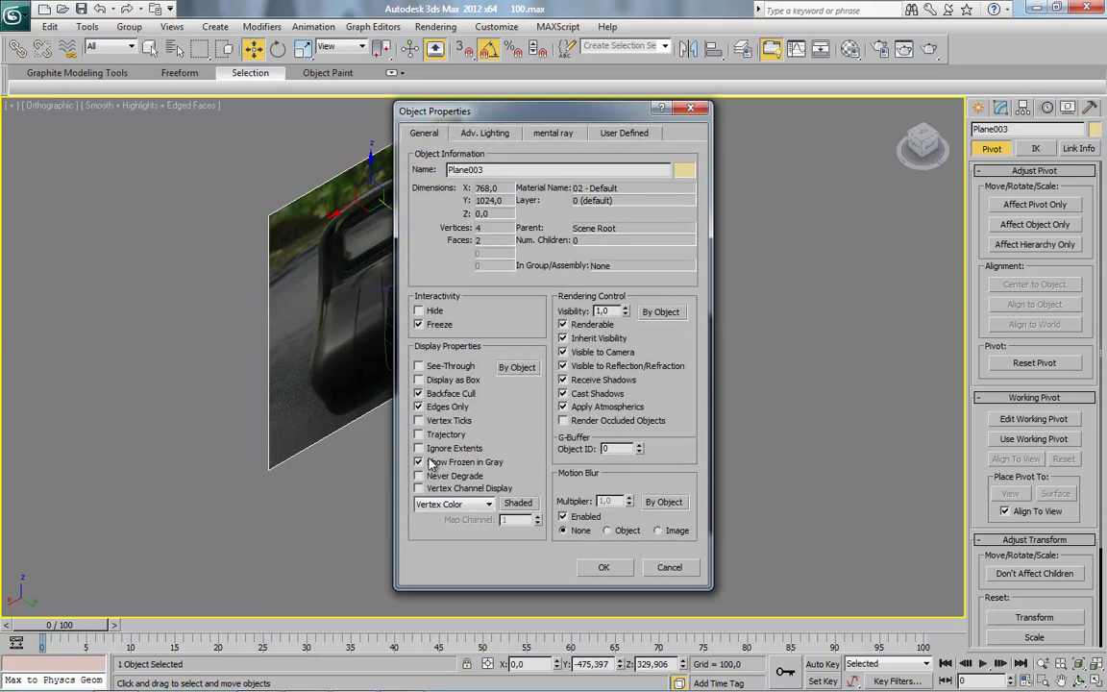
pyautogui.click(603, 567)
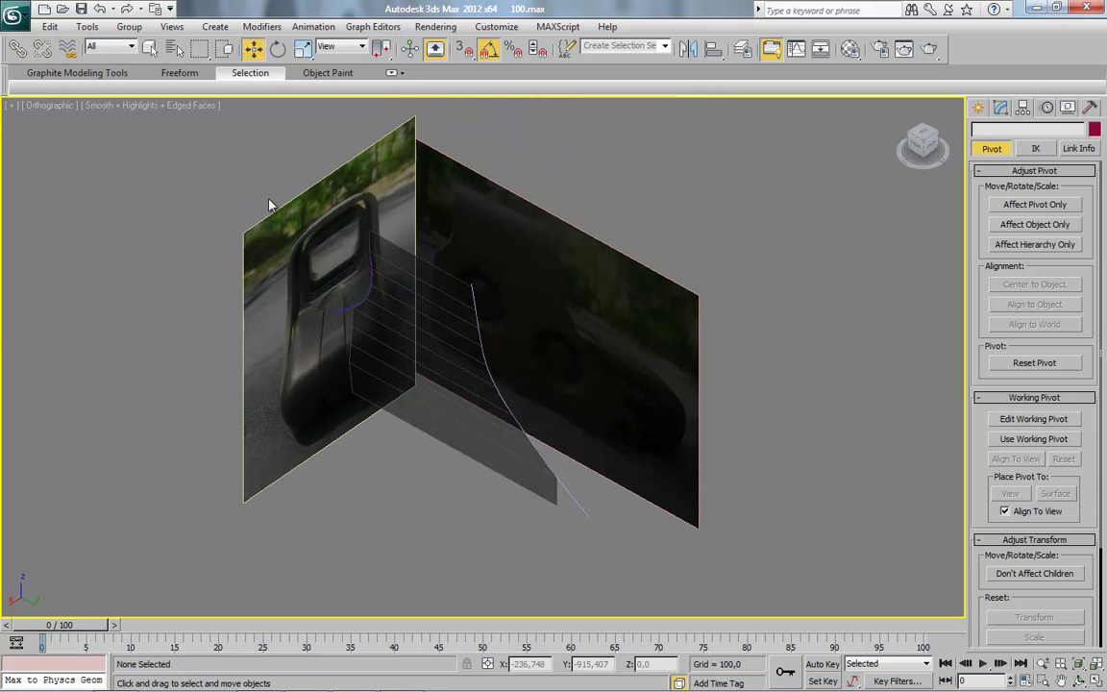
# Select the hood mesh Plane002 and show the scene from the Back view
pyautogui.click(346, 326)
pyautogui.click(554, 483)
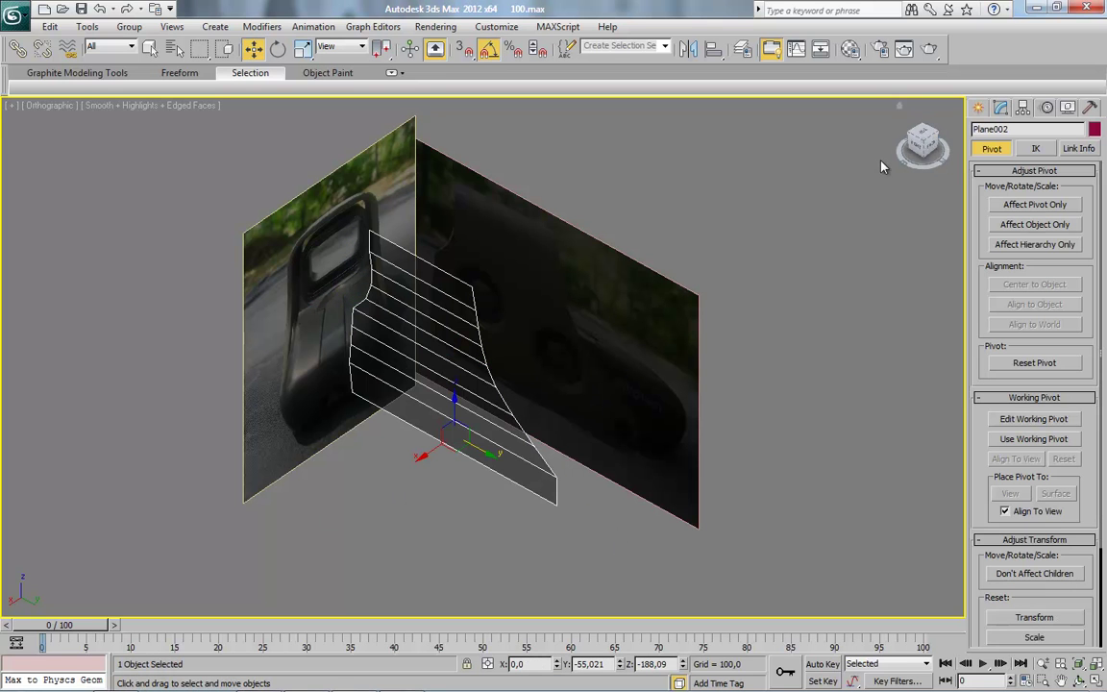
pyautogui.click(925, 144)
# Slide the hood mesh sideways onto the housing's side and select its top vertices
pyautogui.moveTo(489, 450); pyautogui.dragTo(420, 453)
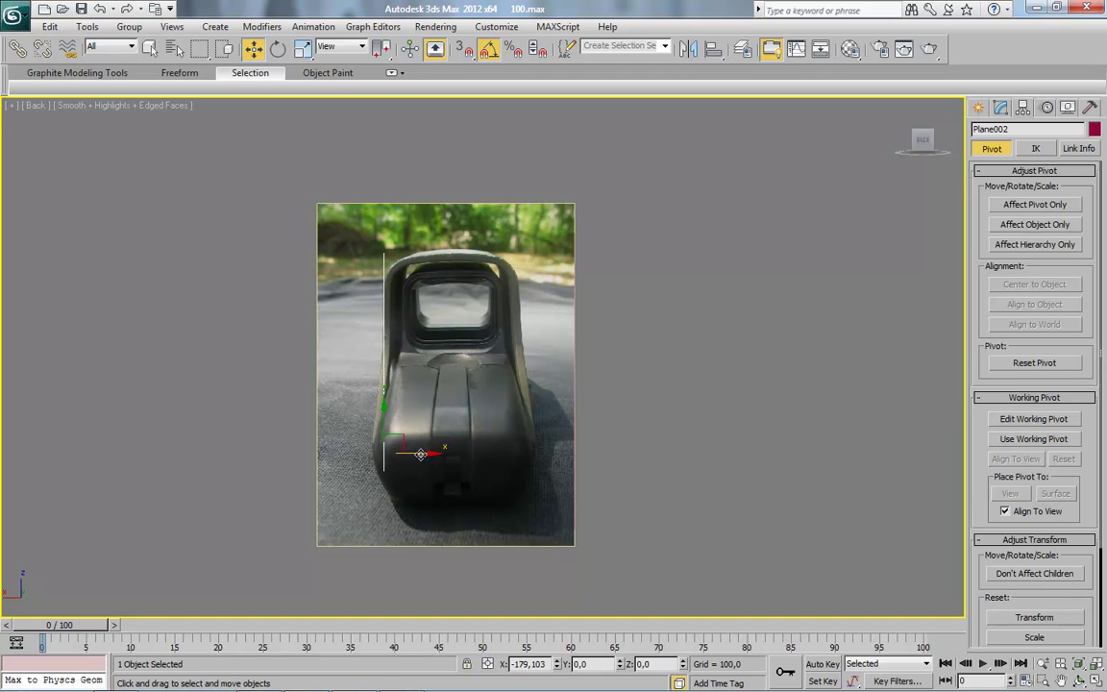
pyautogui.moveTo(327, 206); pyautogui.dragTo(369, 228, button='middle')
pyautogui.scroll(5, 384, 240)
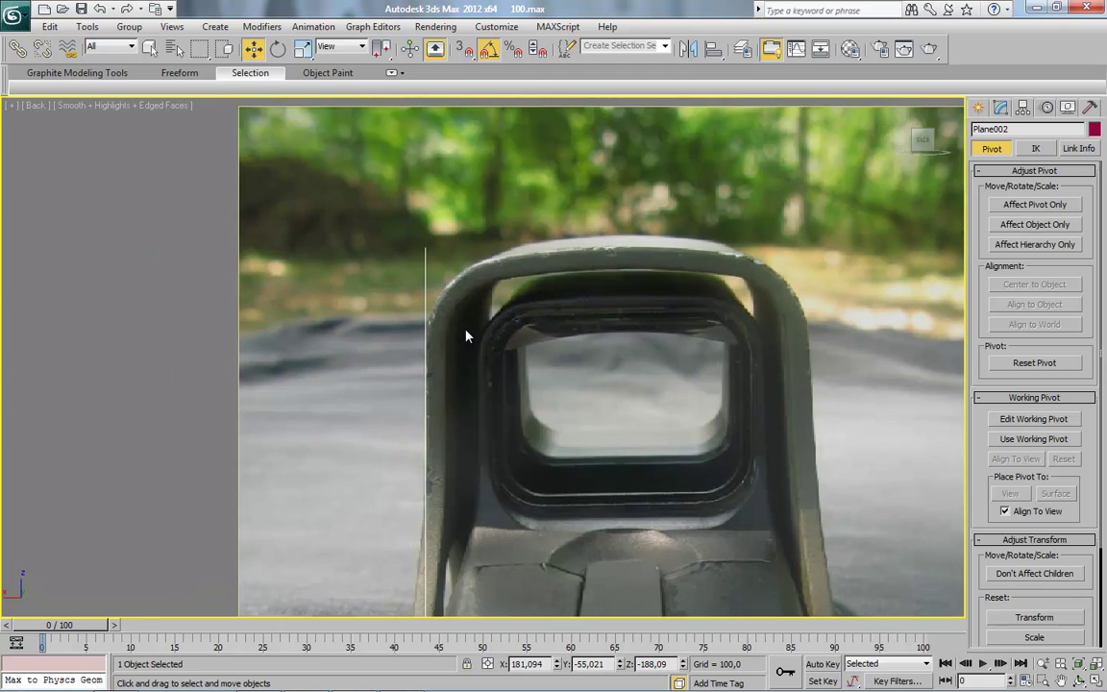
pyautogui.click(1000, 107)
pyautogui.click(994, 415)
pyautogui.scroll(4, 442, 337)
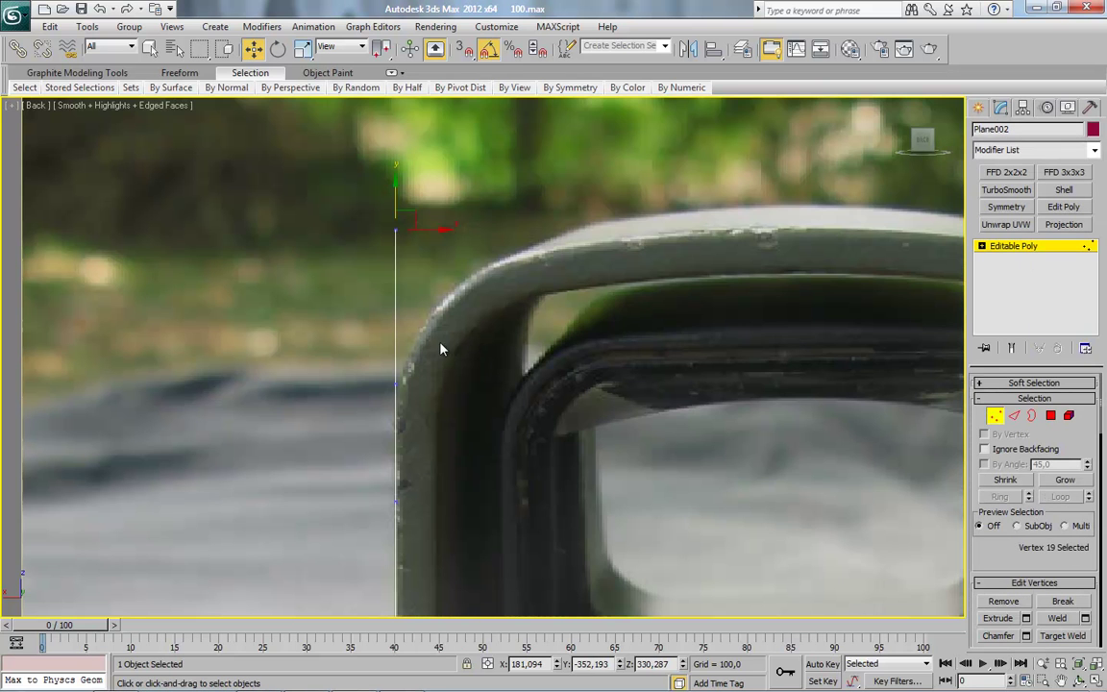
pyautogui.moveTo(382, 372)
pyautogui.mouseDown()
pyautogui.moveTo(429, 399)
pyautogui.moveTo(432, 231)
pyautogui.mouseUp()
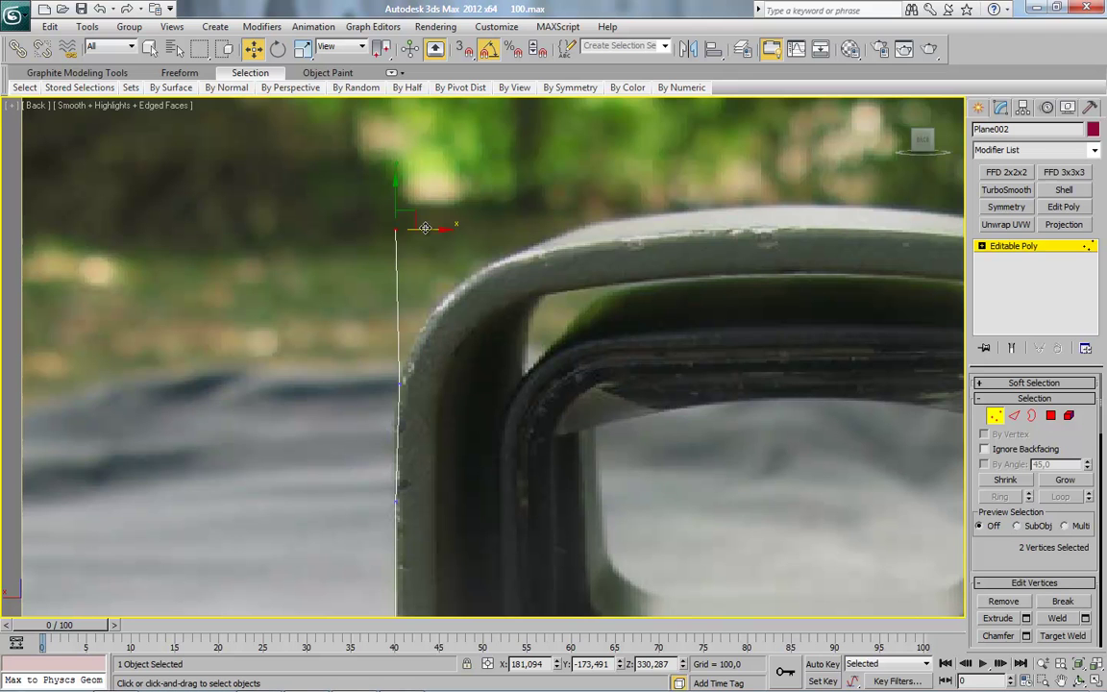
# Delete the hood mesh's top polygon, leaving an open edge
pyautogui.click(1050, 415)
pyautogui.keyDown('alt'); pyautogui.moveTo(432, 327); pyautogui.dragTo(581, 376, button='middle'); pyautogui.keyUp('alt')
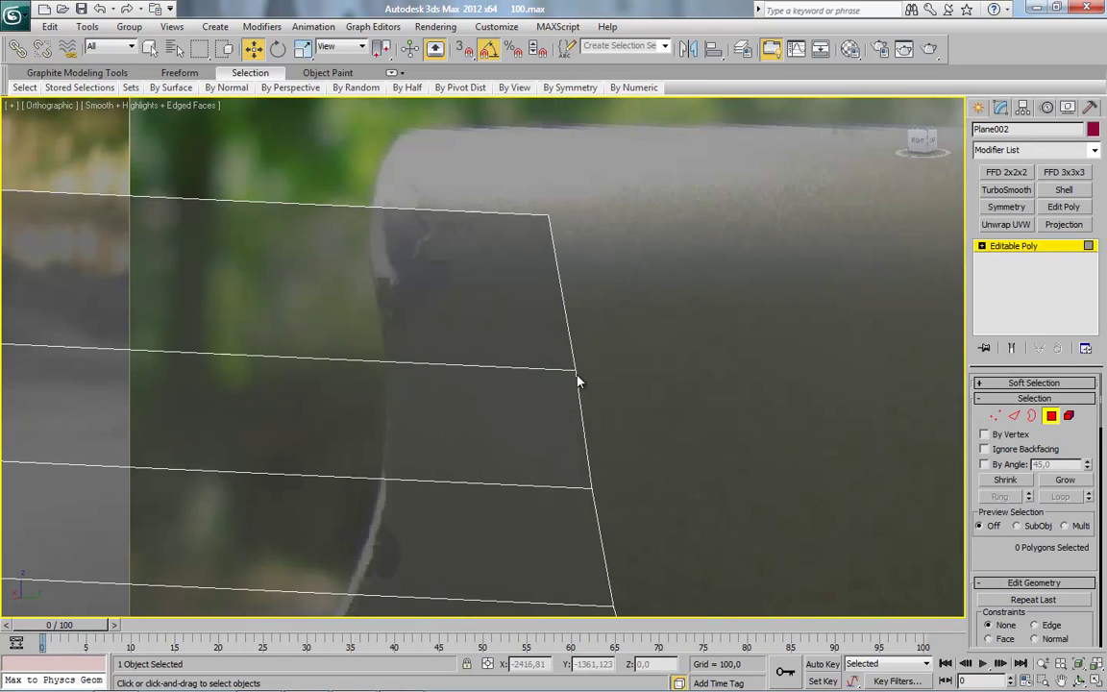
pyautogui.click(506, 361)
pyautogui.scroll(-2, 544, 340)
pyautogui.press('Delete')
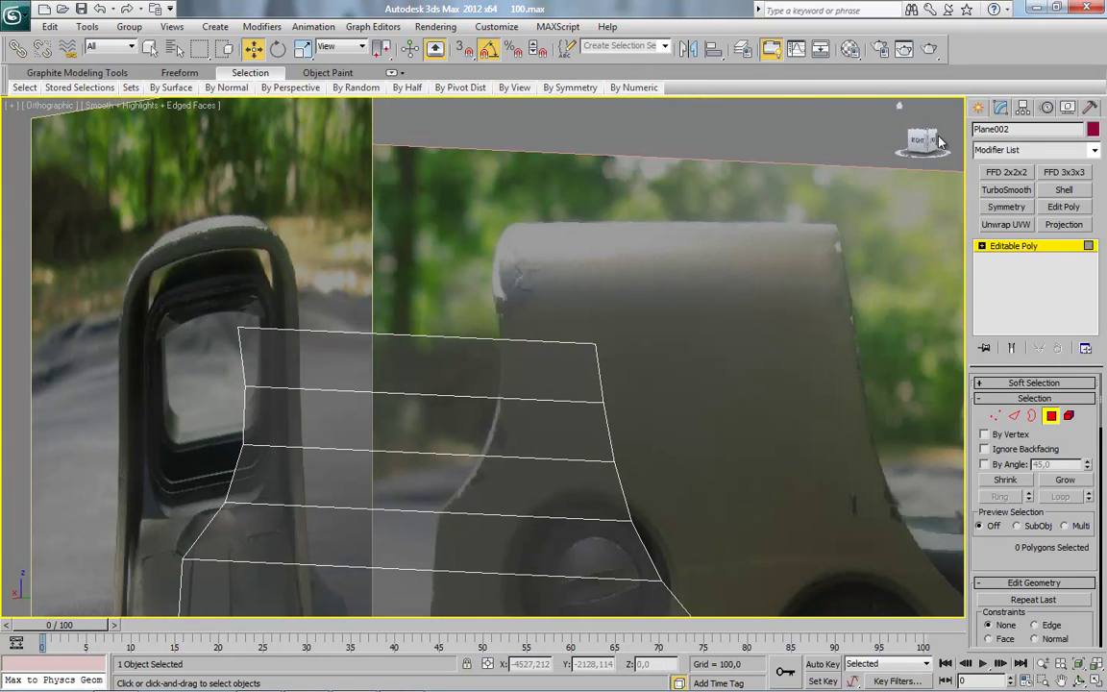
# Shift-extend the open top border up around the corner and along the housing's curved top
pyautogui.press('3')
pyautogui.click(495, 339)
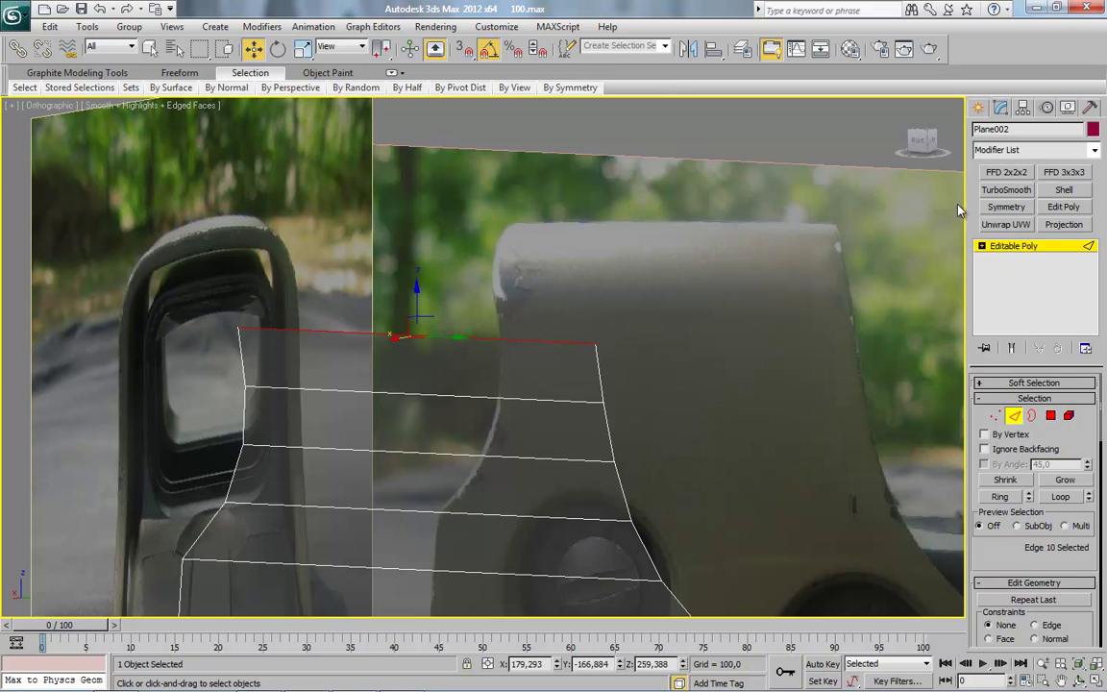
pyautogui.click(932, 144)
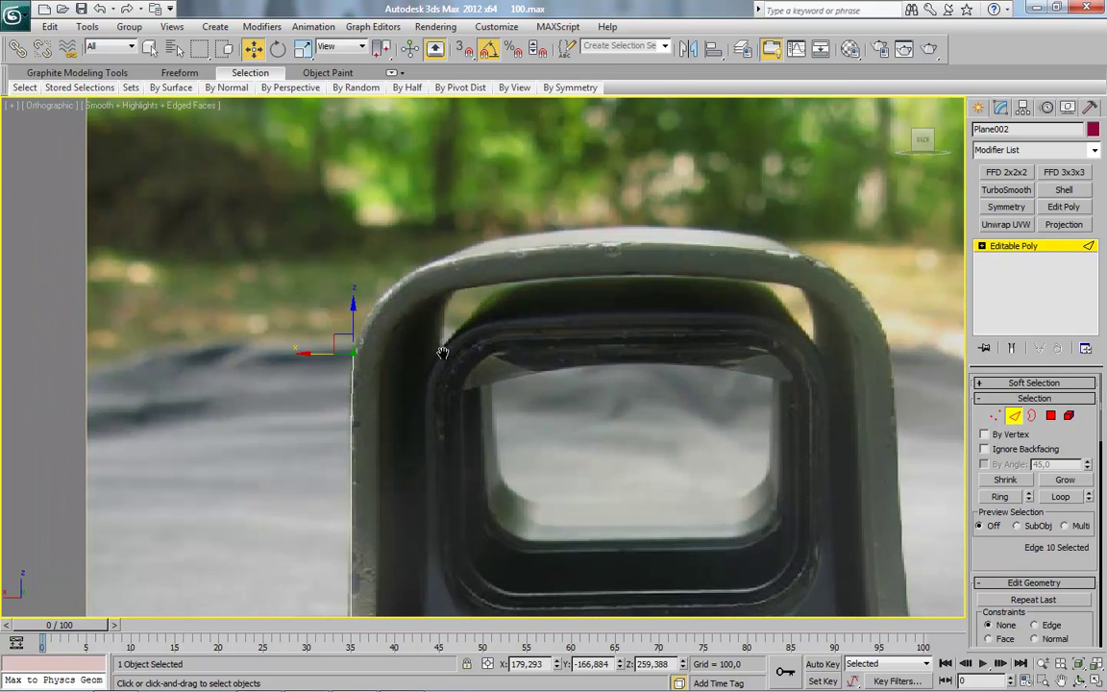
pyautogui.scroll(3, 533, 346)
pyautogui.moveTo(533, 346); pyautogui.dragTo(501, 374, button='middle')
pyautogui.moveTo(377, 370)
pyautogui.keyDown('shift'); pyautogui.mouseDown()
pyautogui.moveTo(407, 298)
pyautogui.moveTo(515, 228)
pyautogui.mouseUp(); pyautogui.keyUp('shift')
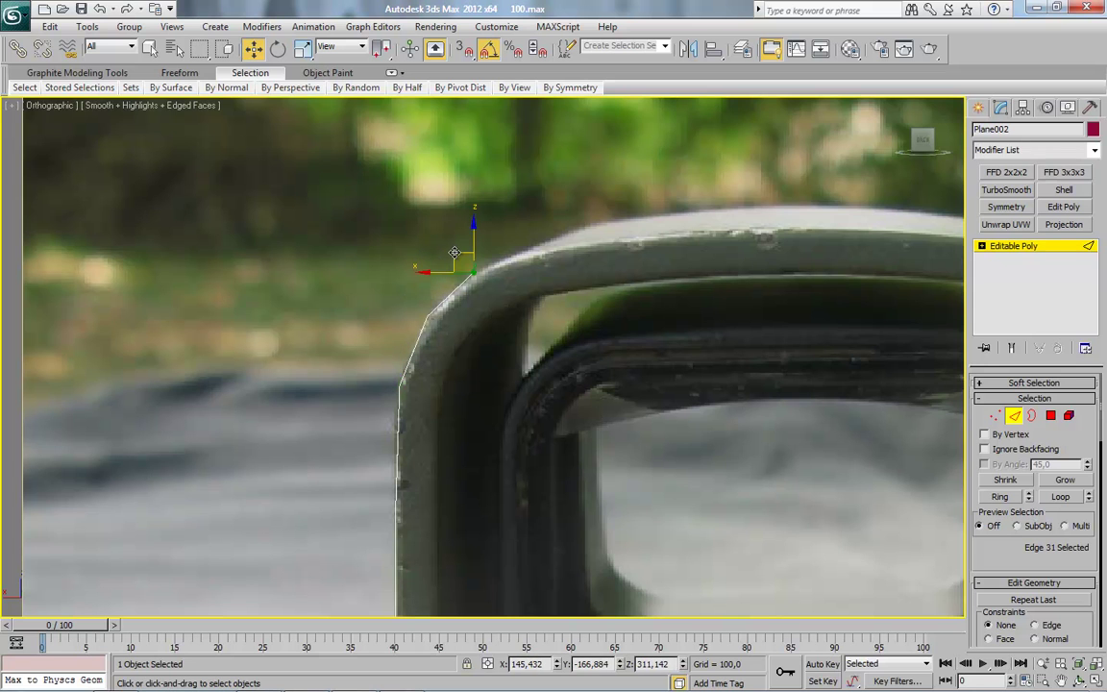
pyautogui.moveTo(455, 255)
pyautogui.keyDown('shift'); pyautogui.mouseDown()
pyautogui.moveTo(643, 212)
pyautogui.moveTo(719, 210)
pyautogui.moveTo(720, 290)
pyautogui.mouseUp(); pyautogui.keyUp('shift')
pyautogui.press('1')
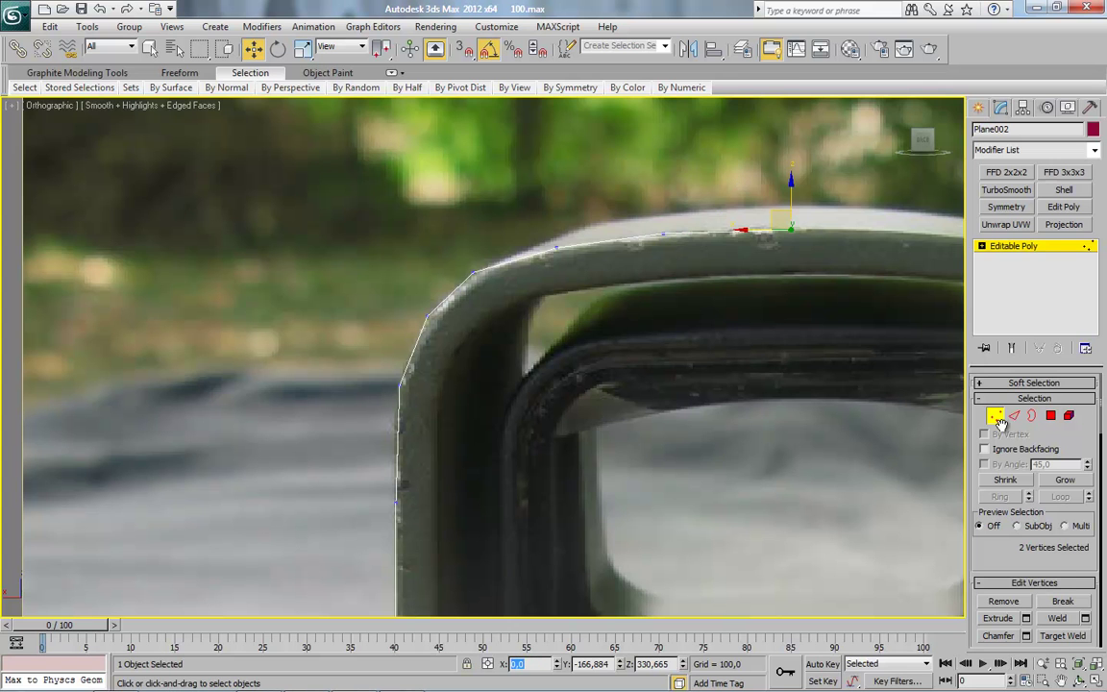
pyautogui.press('1')
pyautogui.scroll(-5, 778, 468)
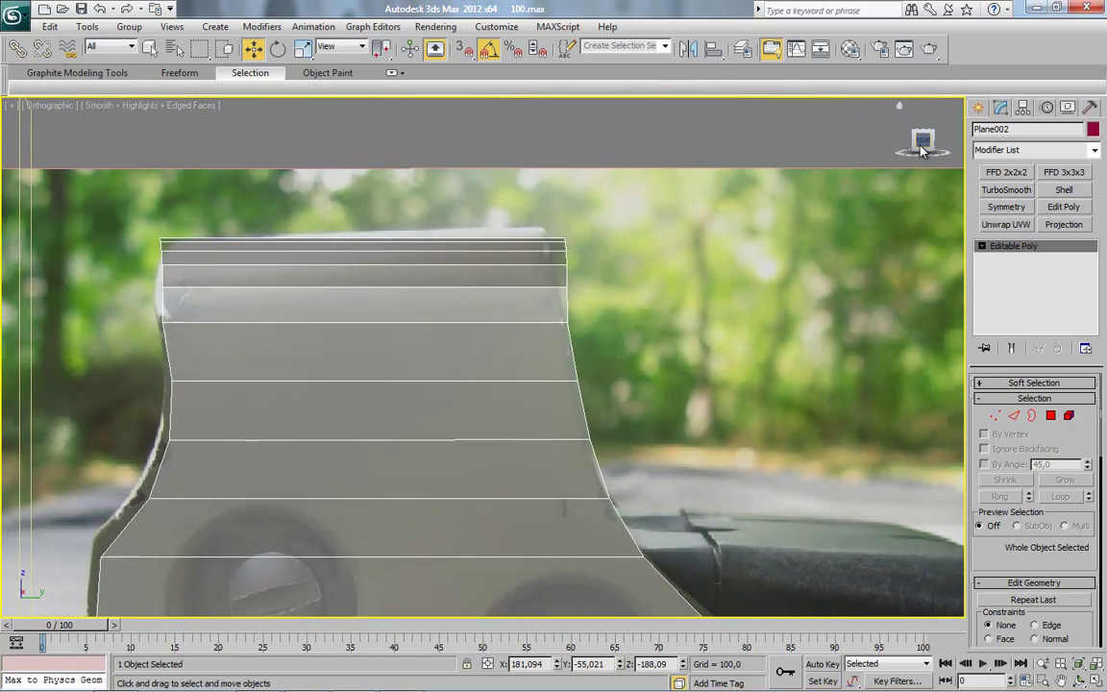
# Move the hood's edge vertices left to match the housing outline in the photo
pyautogui.scroll(5, 728, 257)
pyautogui.scroll(2, 615, 278)
pyautogui.press('1')
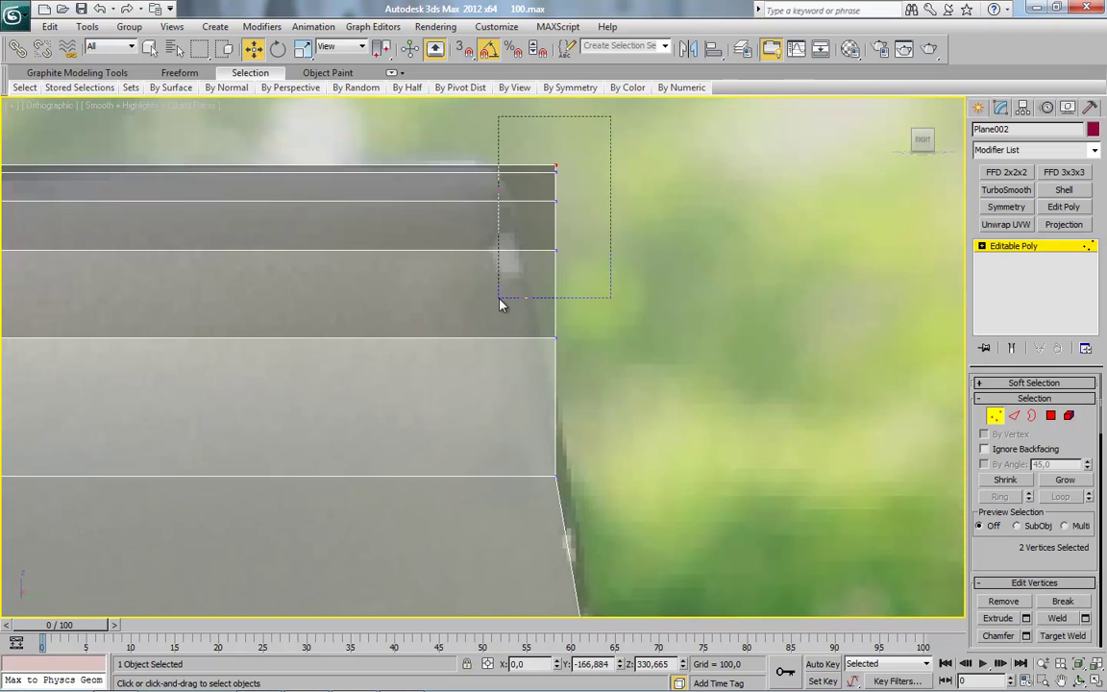
pyautogui.moveTo(592, 229); pyautogui.dragTo(528, 236)
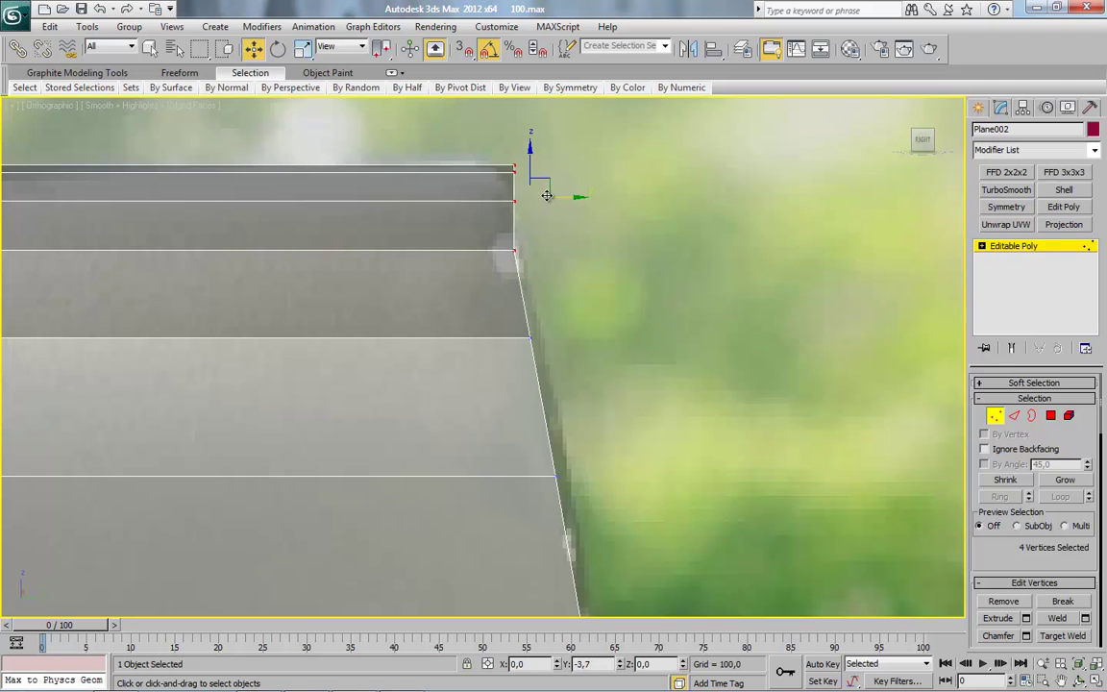
pyautogui.keyDown('alt'); pyautogui.click(516, 249); pyautogui.keyUp('alt')
pyautogui.moveTo(550, 178); pyautogui.dragTo(543, 178)
# Pull the topmost vertices left onto the photo's sloping side outline
pyautogui.scroll(3, 538, 273)
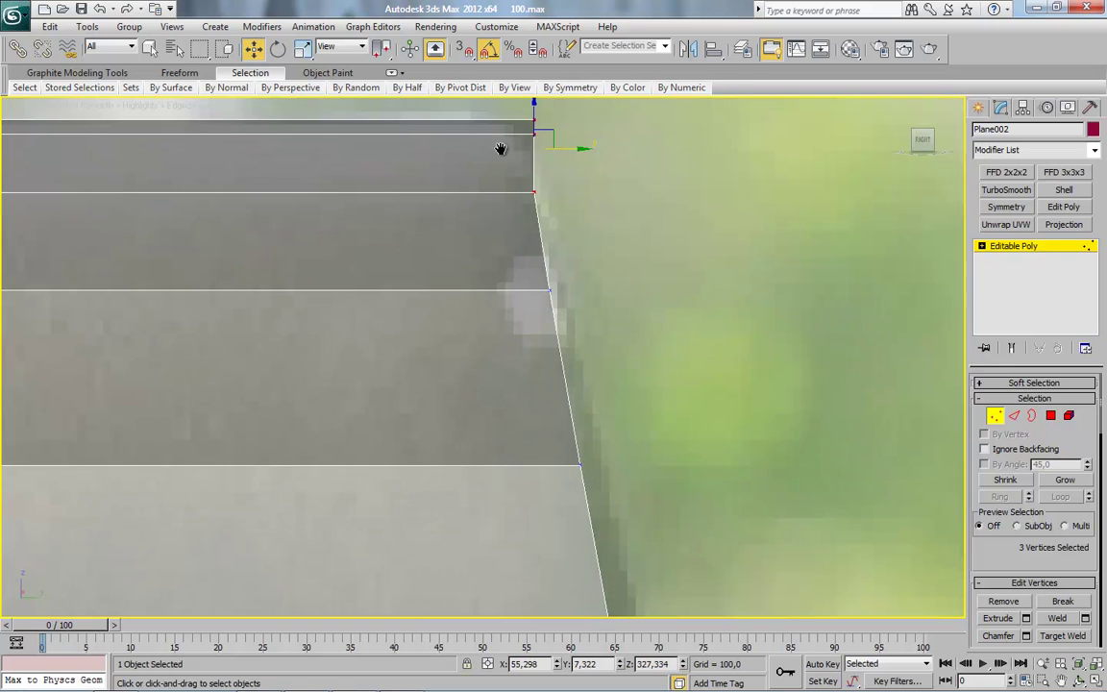
pyautogui.moveTo(501, 134); pyautogui.dragTo(564, 210, button='middle')
pyautogui.moveTo(560, 192)
pyautogui.mouseDown()
pyautogui.moveTo(536, 184)
pyautogui.moveTo(550, 184)
pyautogui.mouseUp()
pyautogui.click(552, 184)
pyautogui.scroll(-5, 533, 279)
pyautogui.moveTo(396, 415)
pyautogui.keyDown('alt'); pyautogui.mouseDown(button='middle')
pyautogui.moveTo(456, 416)
pyautogui.moveTo(348, 340)
pyautogui.mouseUp(button='middle'); pyautogui.keyUp('alt')
pyautogui.scroll(2, 546, 346)
pyautogui.scroll(2, 546, 345)
pyautogui.scroll(2, 545, 346)
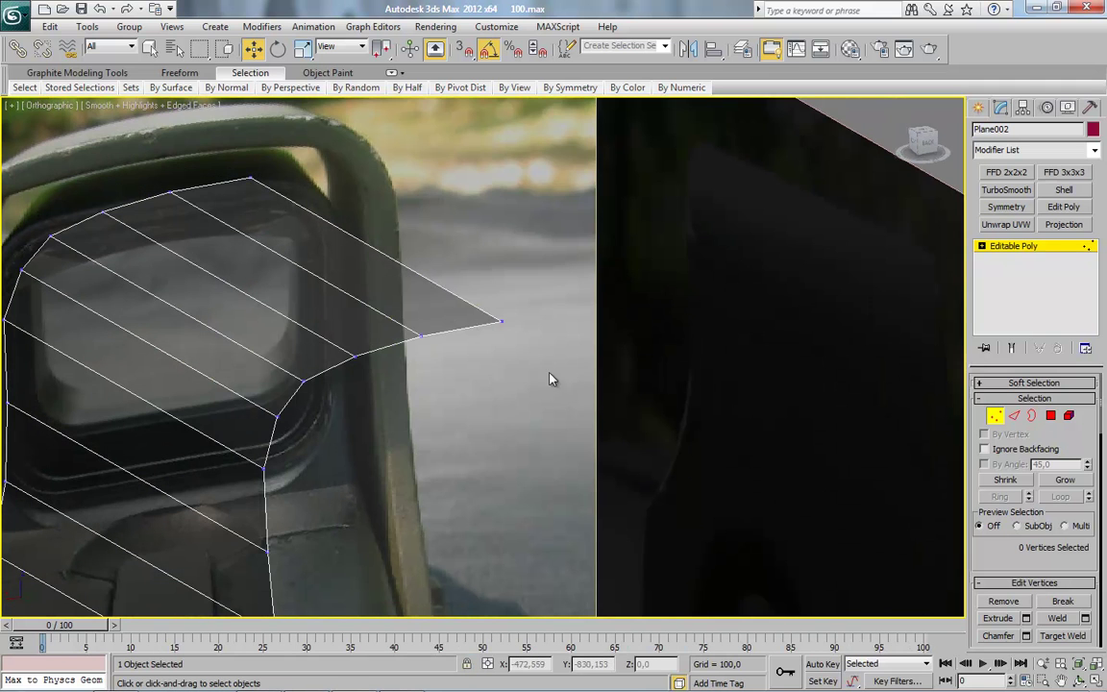
# Select the single corner vertex at the tip of the hood's lip
pyautogui.click(1006, 248)
pyautogui.press('1')
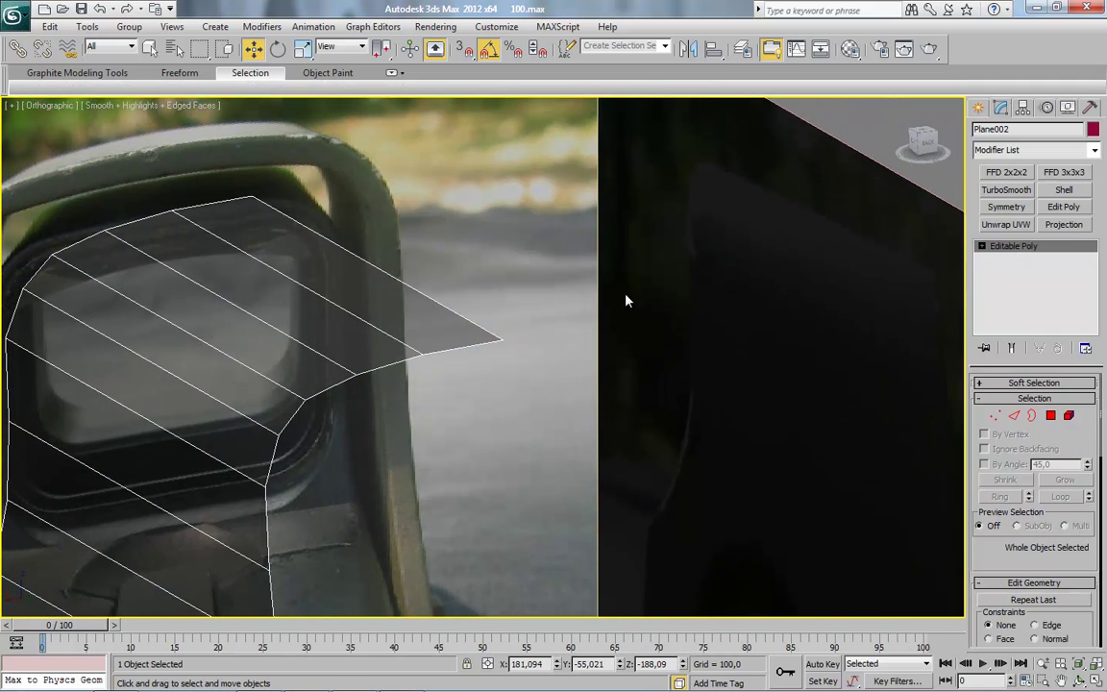
pyautogui.click(514, 349)
pyautogui.click(503, 341)
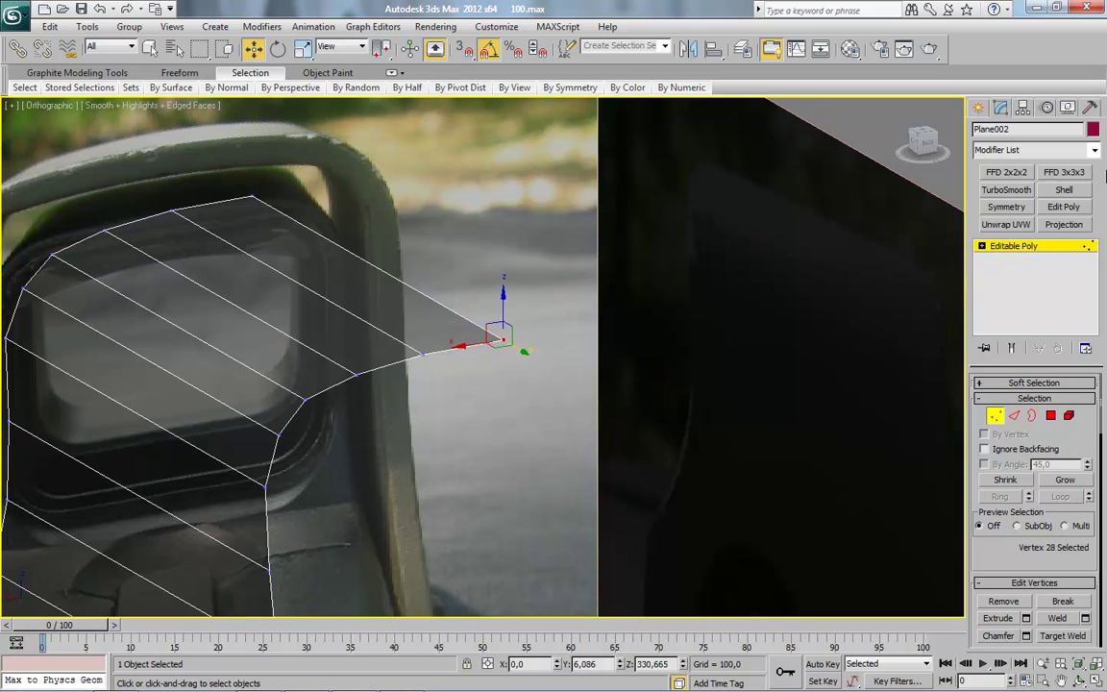
# Browse the modifier list, then open the Configure Modifier Sets dialog
pyautogui.click(1094, 150)
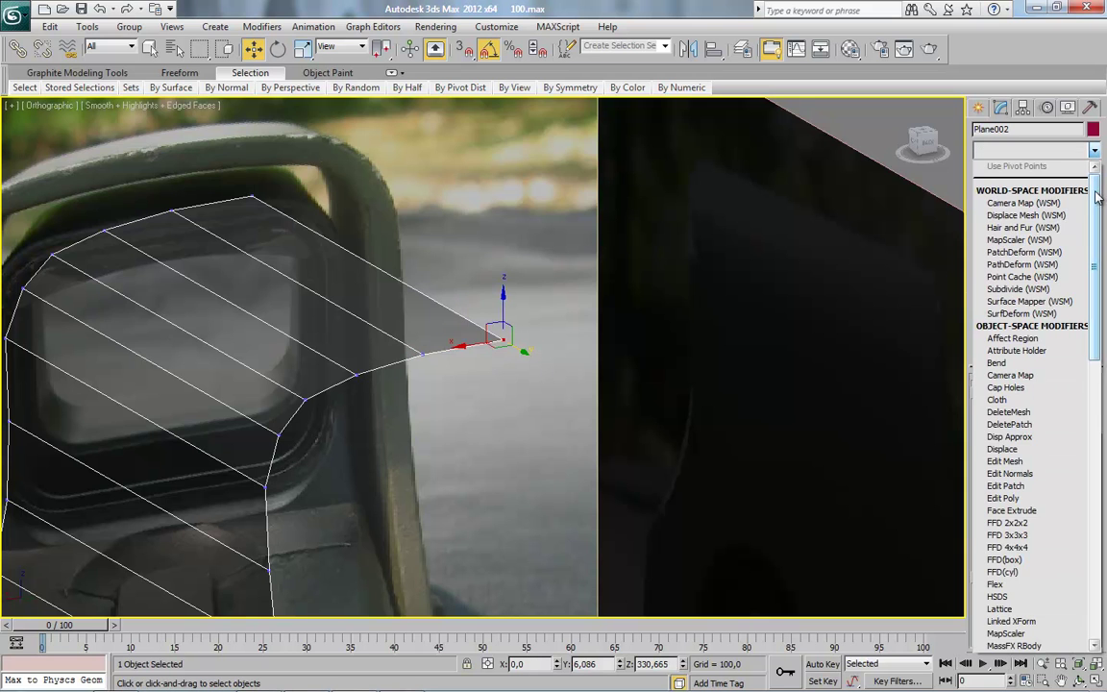
pyautogui.scroll(-15, 1099, 195)
pyautogui.scroll(15, 1098, 195)
pyautogui.click(1093, 151)
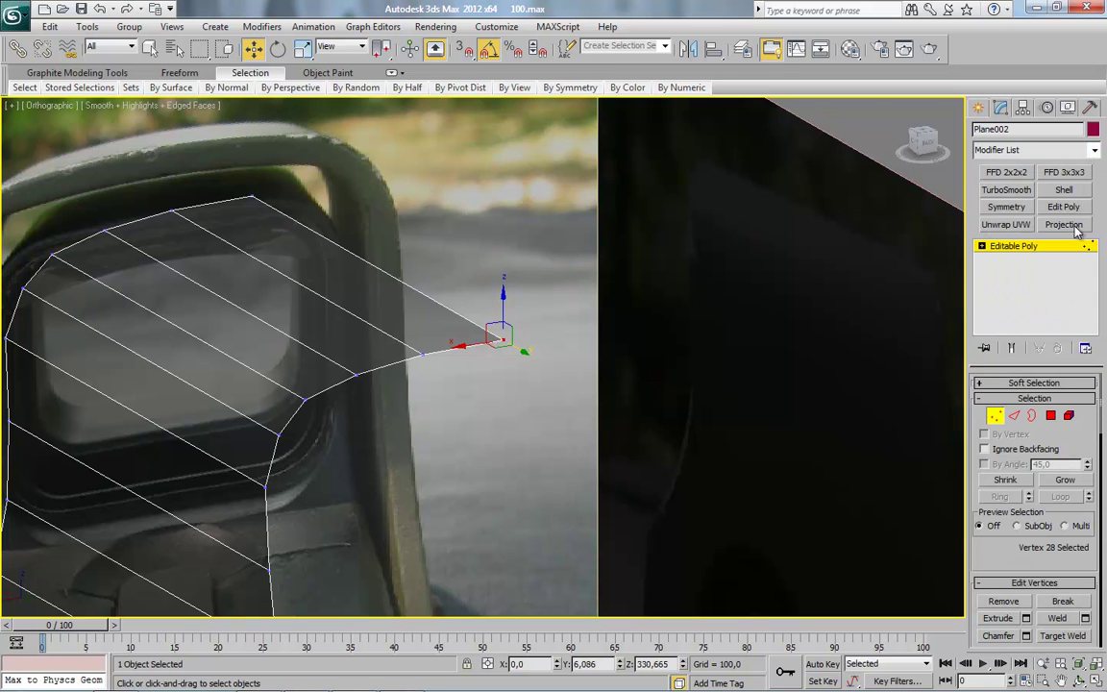
pyautogui.click(1086, 352)
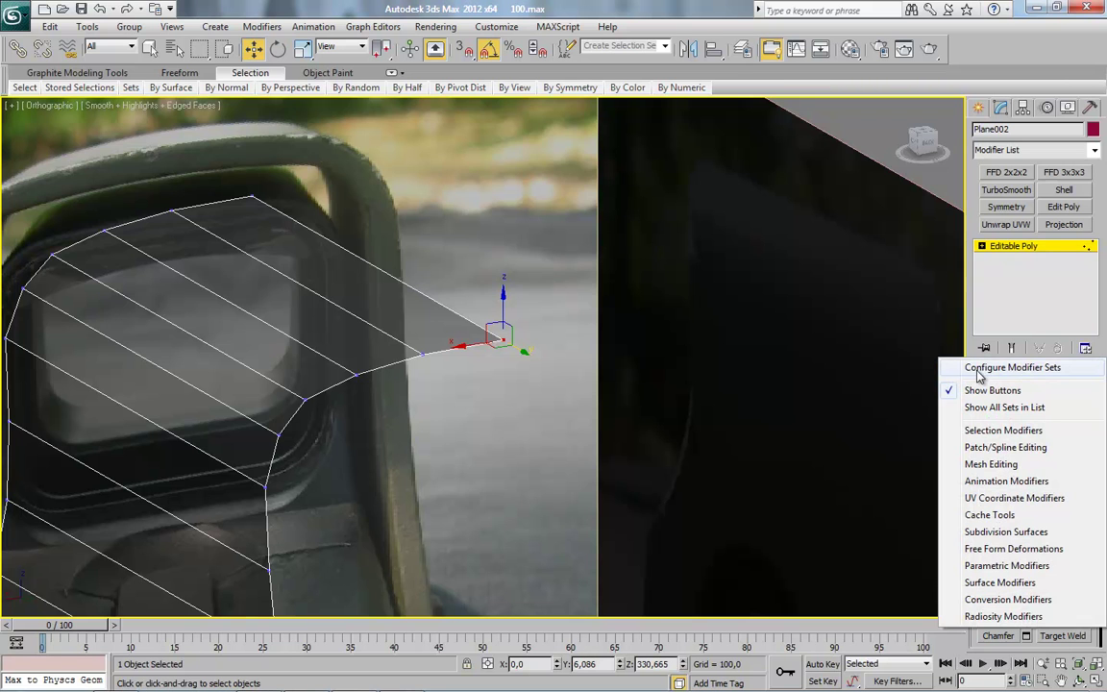
pyautogui.click(1007, 367)
pyautogui.moveTo(491, 184); pyautogui.dragTo(443, 166)
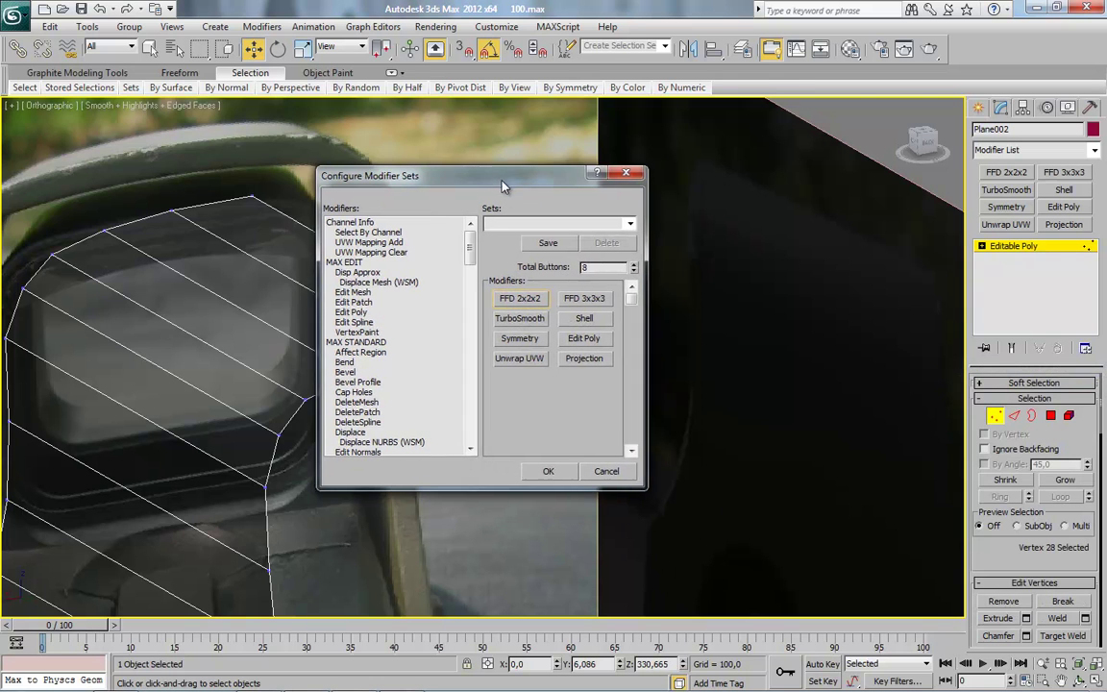
pyautogui.click(612, 255)
pyautogui.click(612, 254)
pyautogui.click(612, 255)
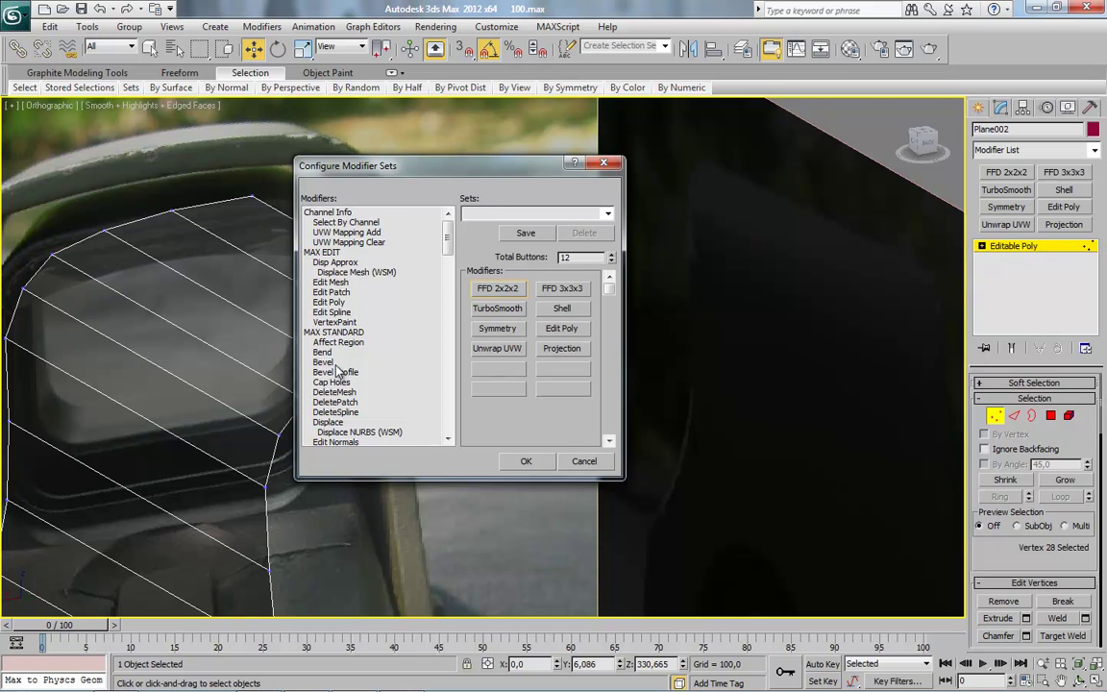
pyautogui.moveTo(326, 367); pyautogui.dragTo(490, 375)
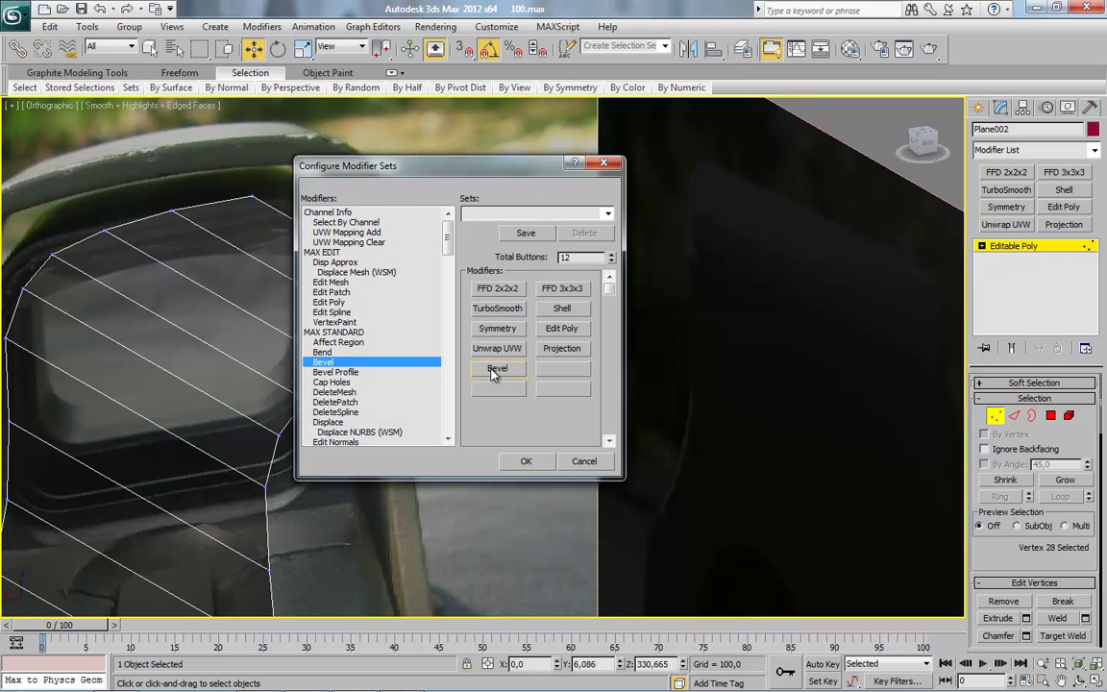
pyautogui.click(611, 262)
pyautogui.click(586, 461)
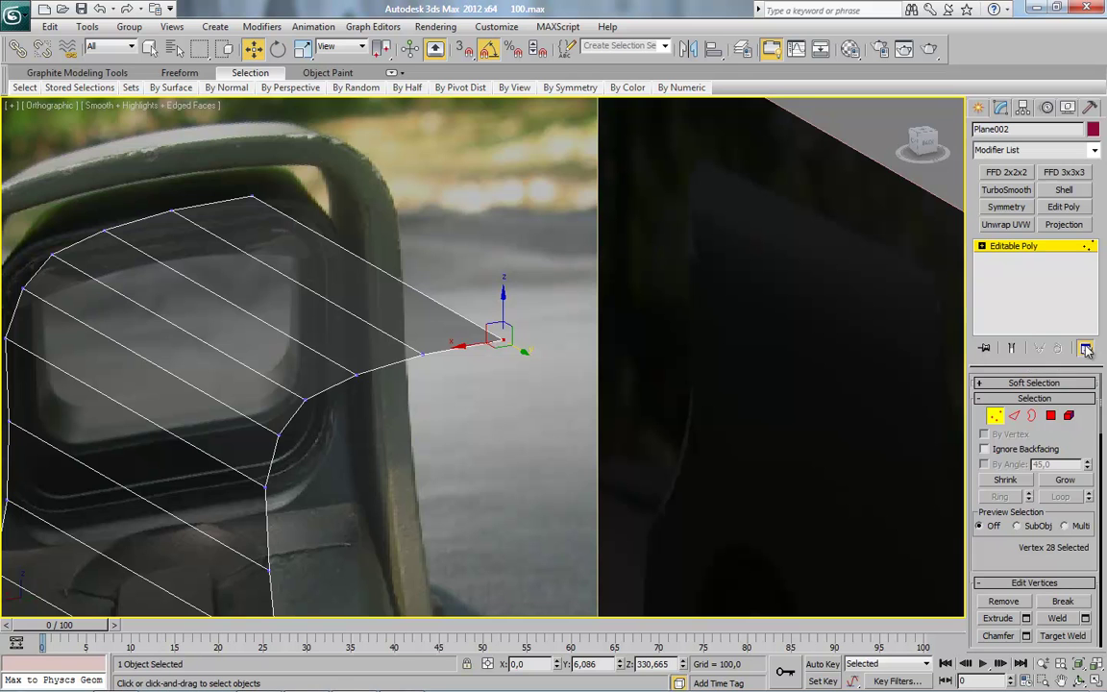
pyautogui.click(1086, 350)
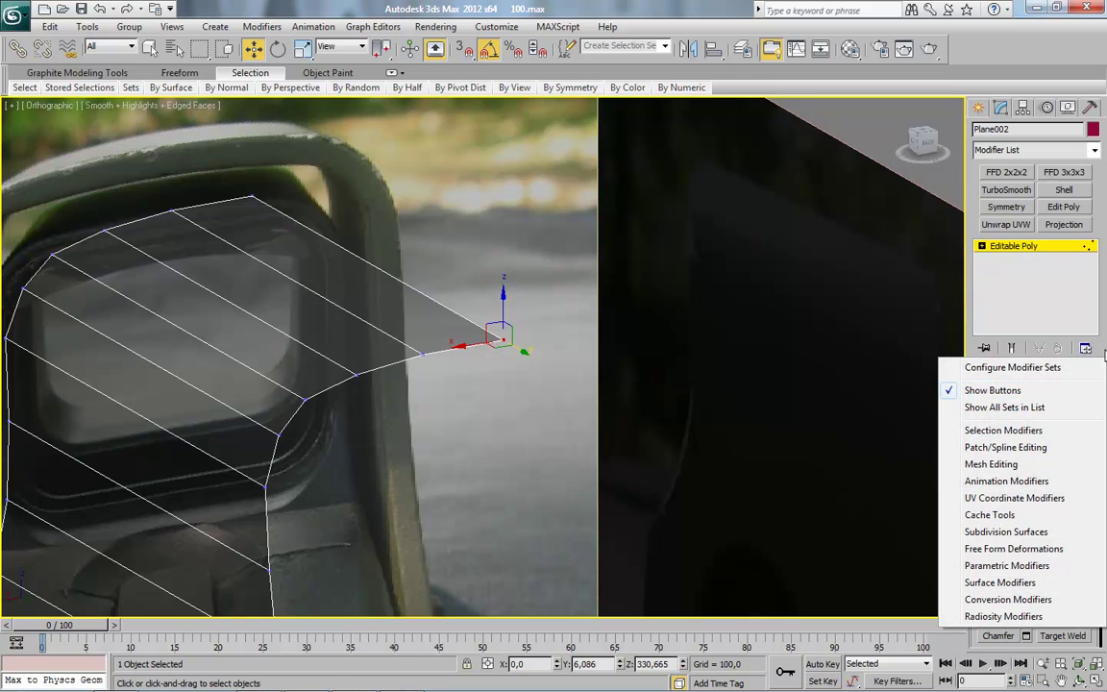
pyautogui.click(992, 390)
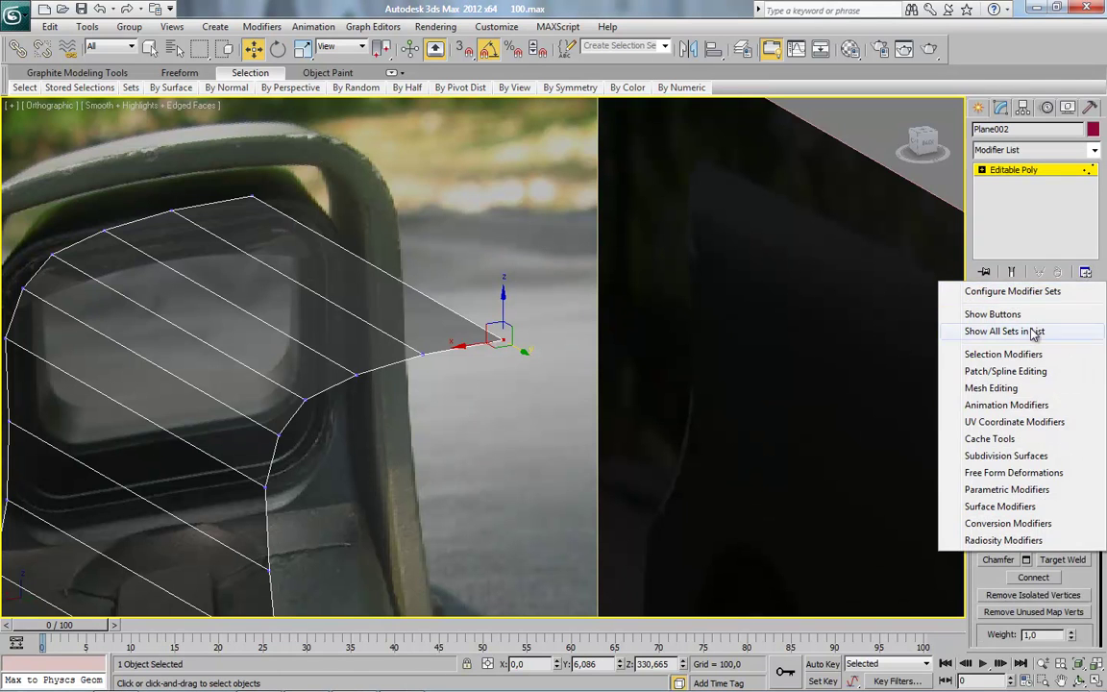
pyautogui.click(994, 314)
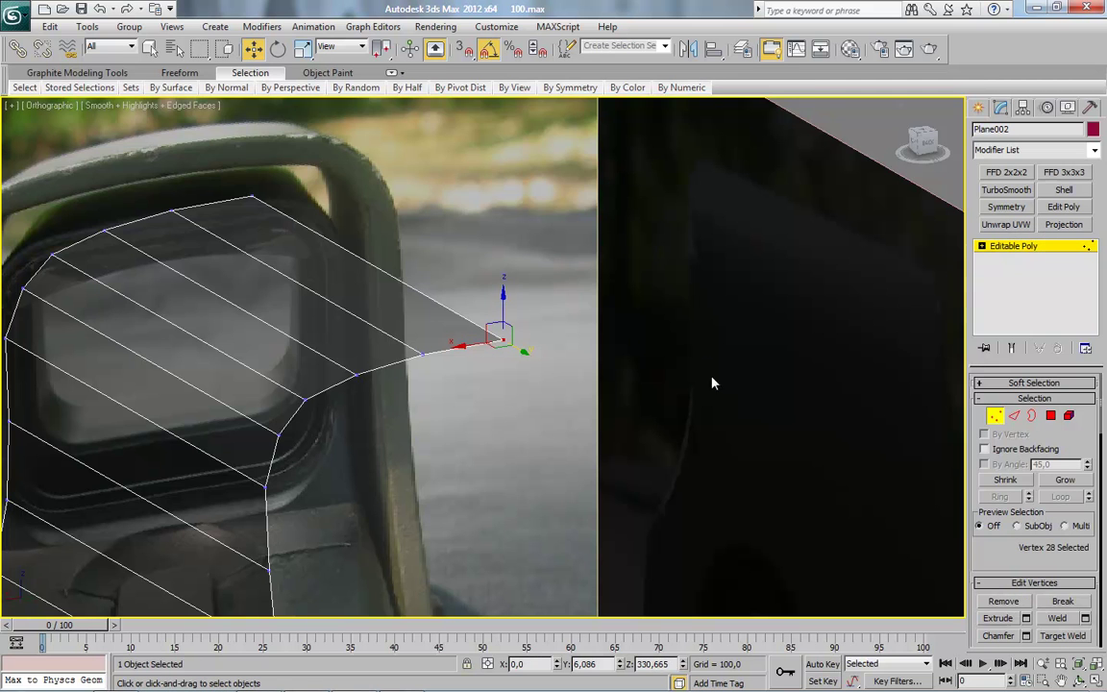
# Add a Symmetry modifier to the hood half, mirroring along the Z axis
pyautogui.scroll(-5, 576, 355)
pyautogui.scroll(1, 606, 433)
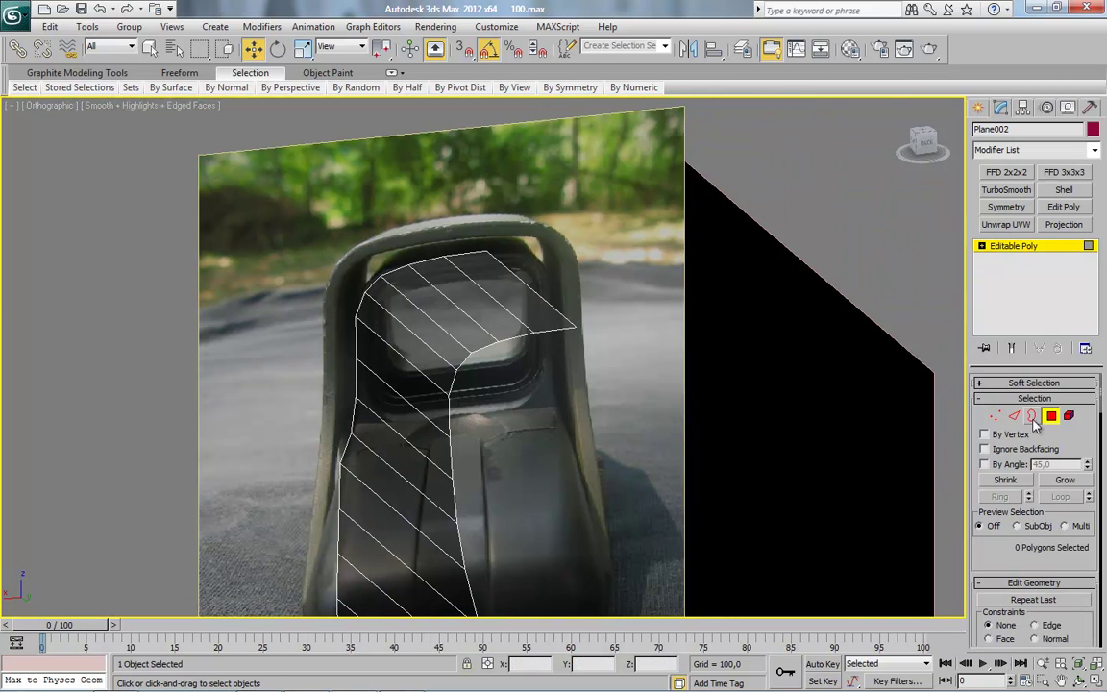
pyautogui.click(995, 415)
pyautogui.click(995, 415)
pyautogui.scroll(2, 535, 295)
pyautogui.scroll(2, 573, 349)
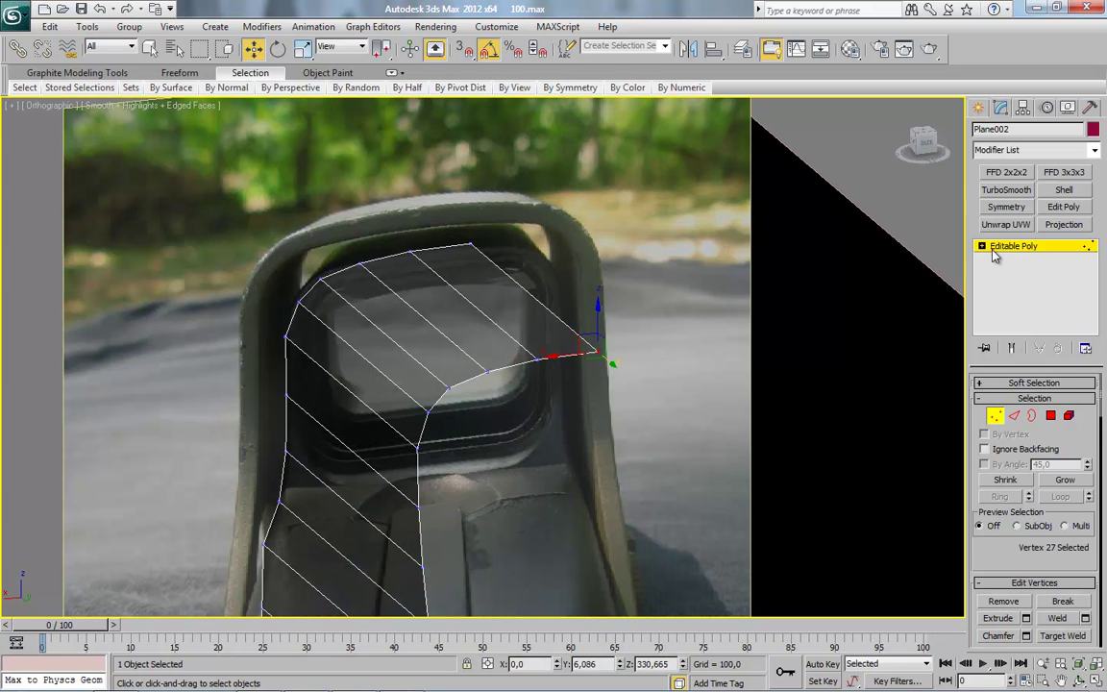
pyautogui.click(997, 209)
pyautogui.click(1054, 410)
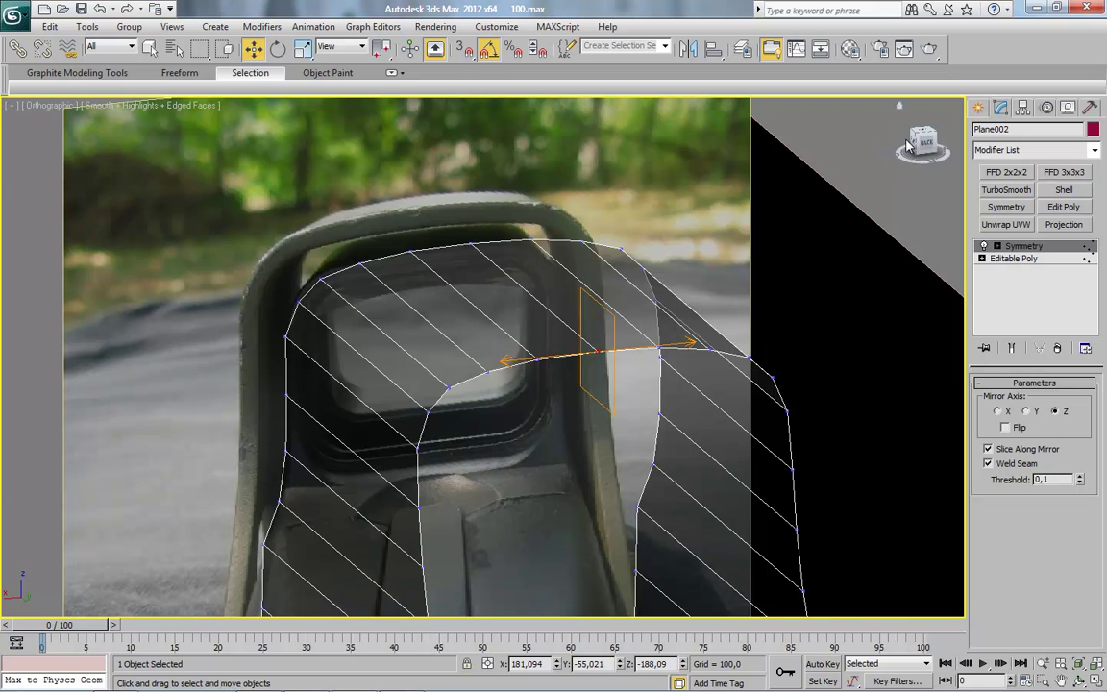
# Align the Symmetry mirror gizmo with the sight's centre line in the front view
pyautogui.click(927, 152)
pyautogui.scroll(1, 667, 202)
pyautogui.scroll(1, 666, 241)
pyautogui.moveTo(667, 247)
pyautogui.mouseDown(button='middle')
pyautogui.moveTo(675, 163)
pyautogui.moveTo(683, 316)
pyautogui.mouseUp(button='middle')
pyautogui.scroll(1, 682, 316)
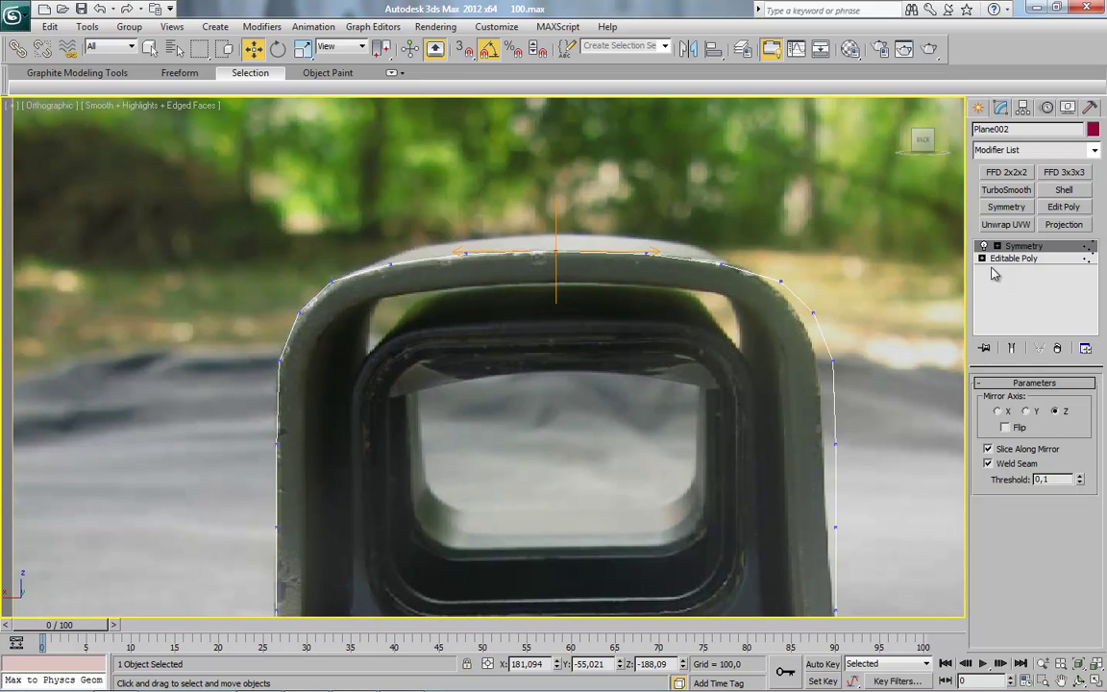
pyautogui.click(997, 246)
pyautogui.click(1021, 261)
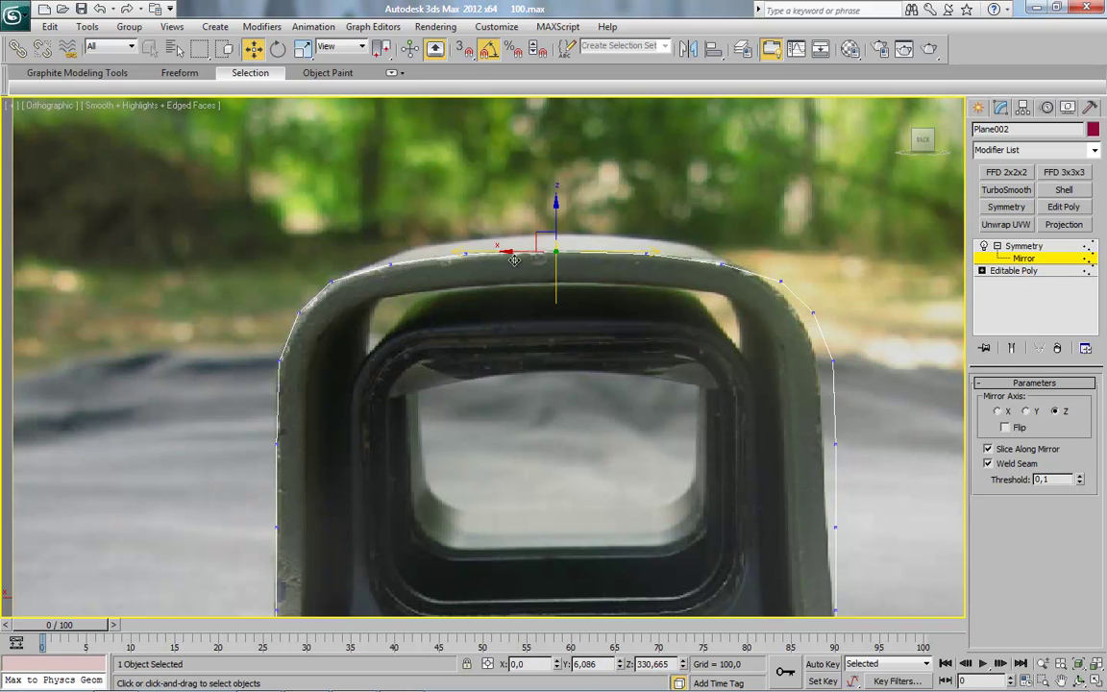
pyautogui.moveTo(514, 251); pyautogui.dragTo(506, 249)
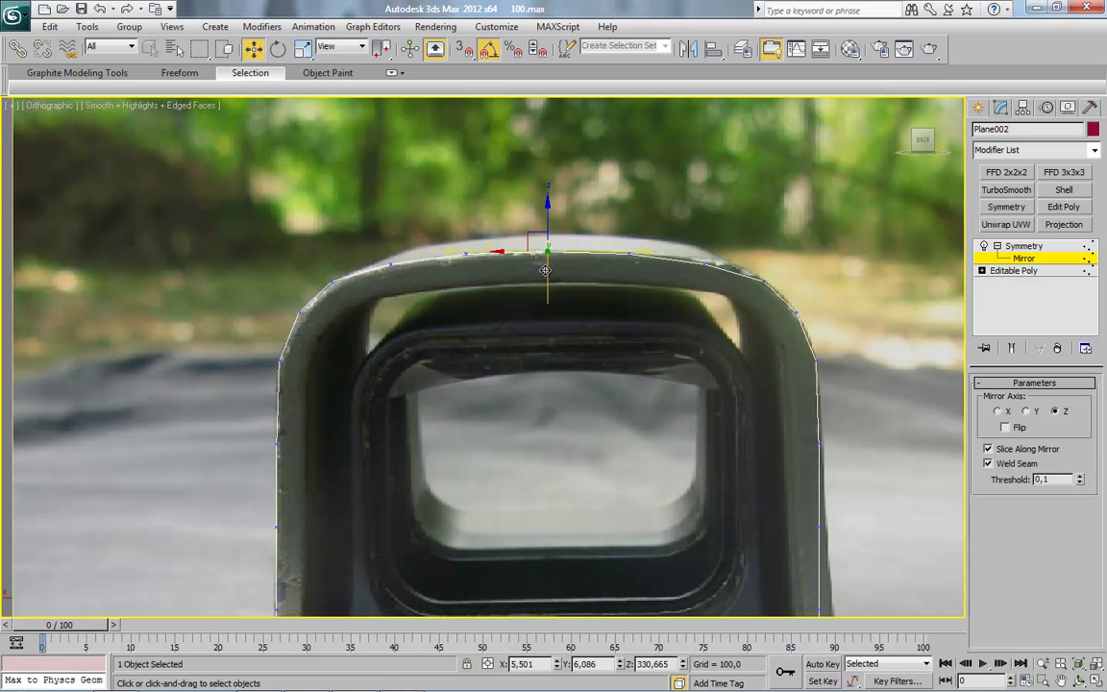
pyautogui.rightClick(514, 242)
# Collapse the mirrored hood into an Editable Poly and reselect it among the reference planes
pyautogui.click(663, 393)
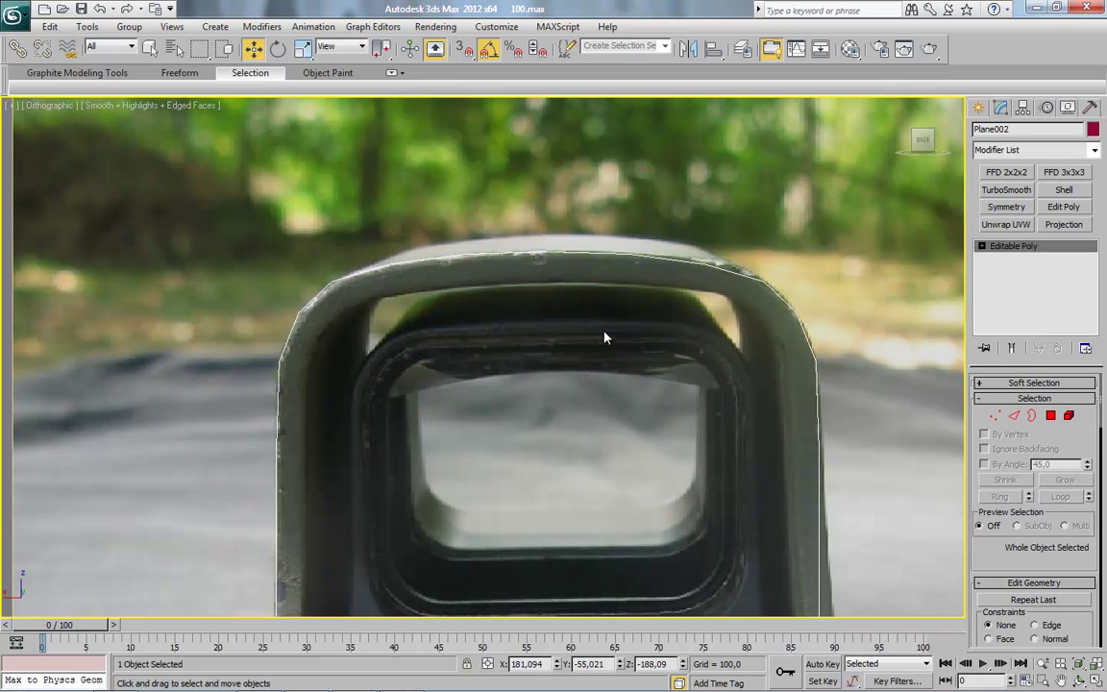
pyautogui.moveTo(551, 288); pyautogui.dragTo(554, 305, button='middle')
pyautogui.click(675, 373)
pyautogui.rightClick(645, 252)
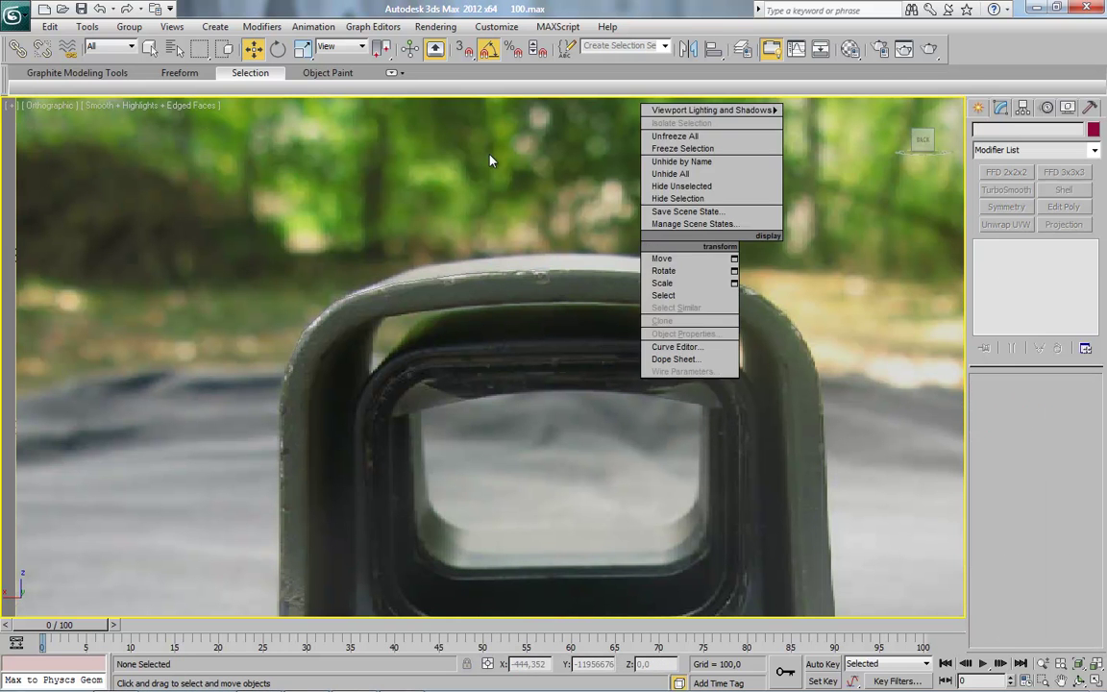
pyautogui.rightClick(631, 215)
pyautogui.click(571, 227)
pyautogui.keyDown('alt'); pyautogui.moveTo(571, 227); pyautogui.dragTo(556, 388, button='middle'); pyautogui.keyUp('alt')
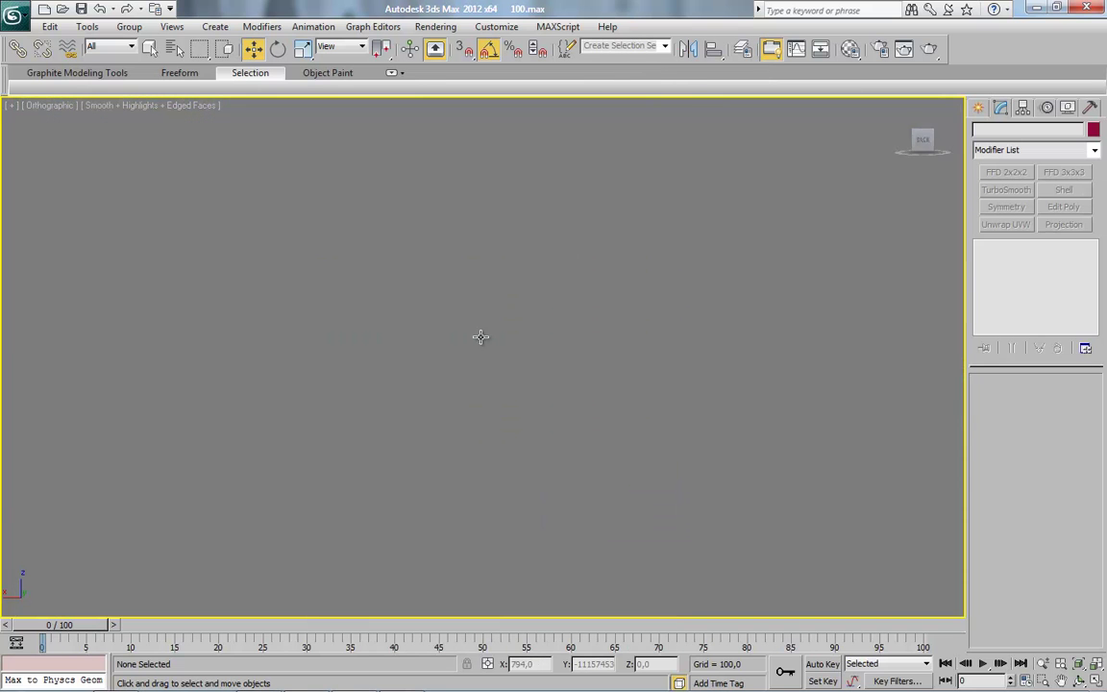
pyautogui.scroll(2, 455, 280)
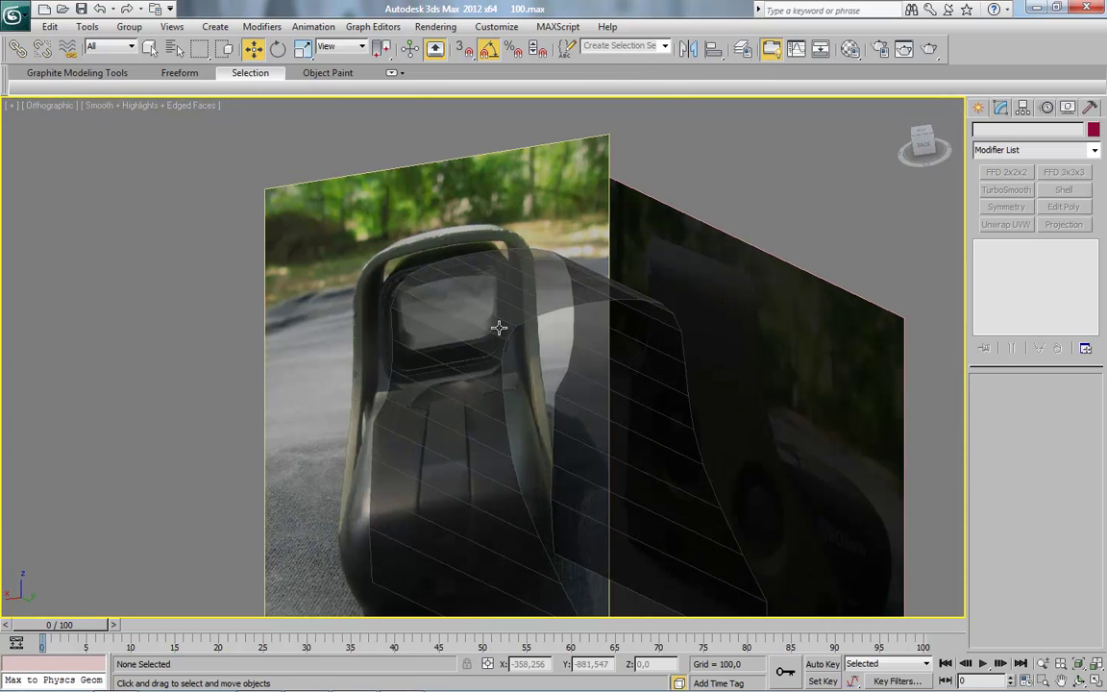
pyautogui.click(441, 182)
pyautogui.click(506, 302)
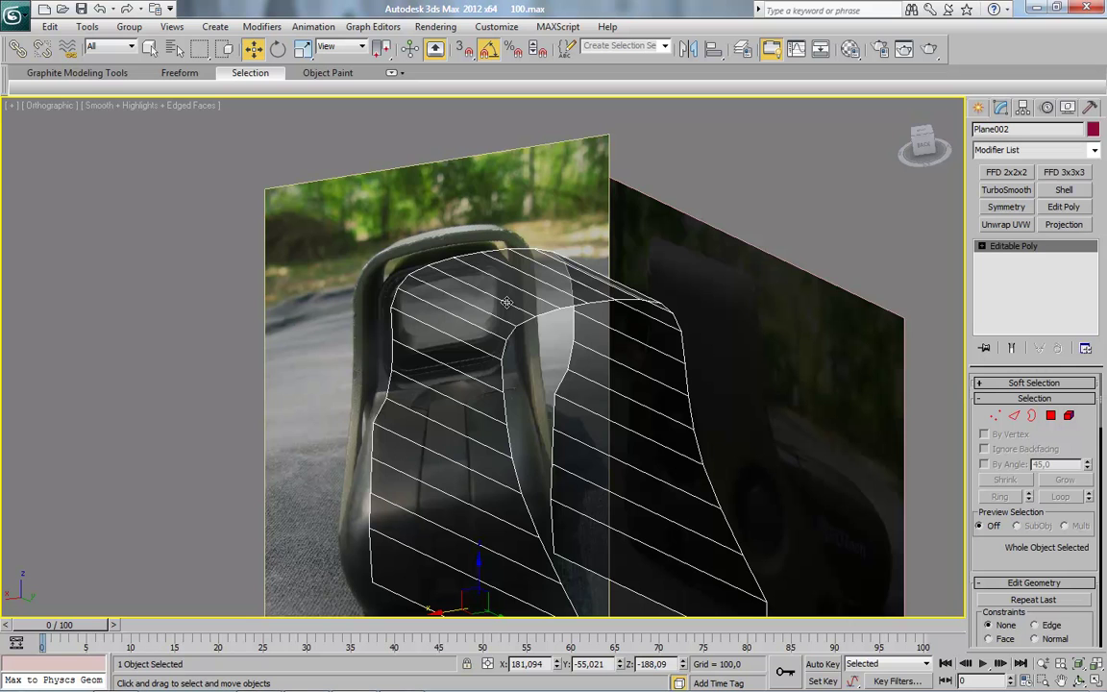
pyautogui.keyDown('alt'); pyautogui.moveTo(822, 133); pyautogui.dragTo(846, 130, button='middle'); pyautogui.keyUp('alt')
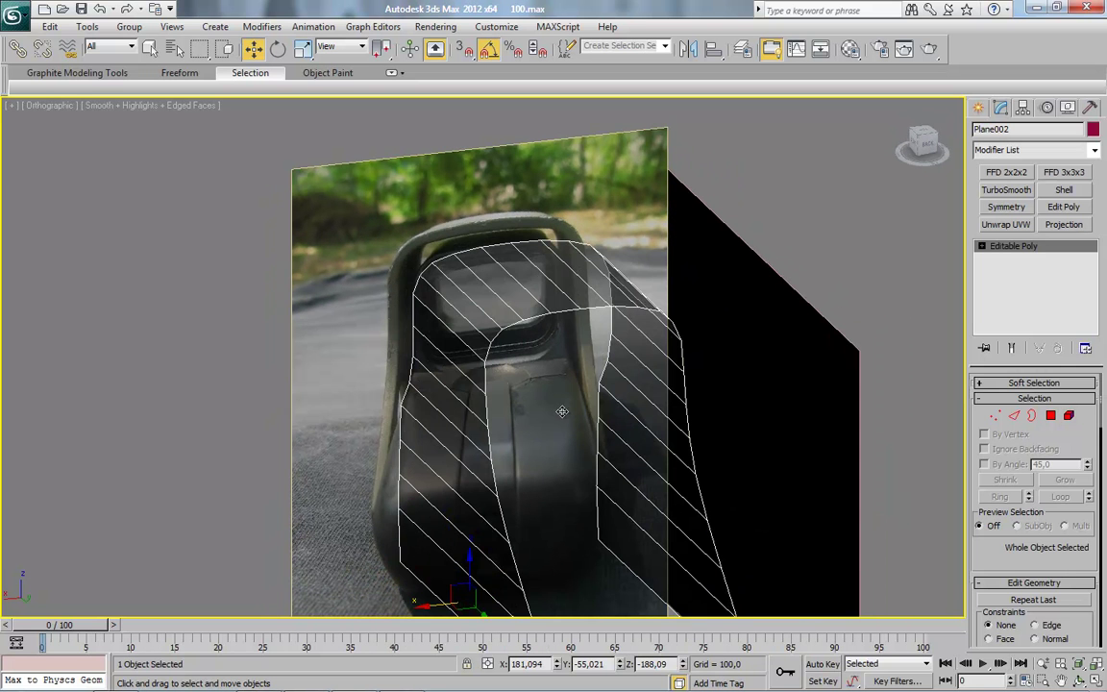
# Centre the hood's pivot on the object and set its X position to 0
pyautogui.click(1023, 107)
pyautogui.click(1007, 203)
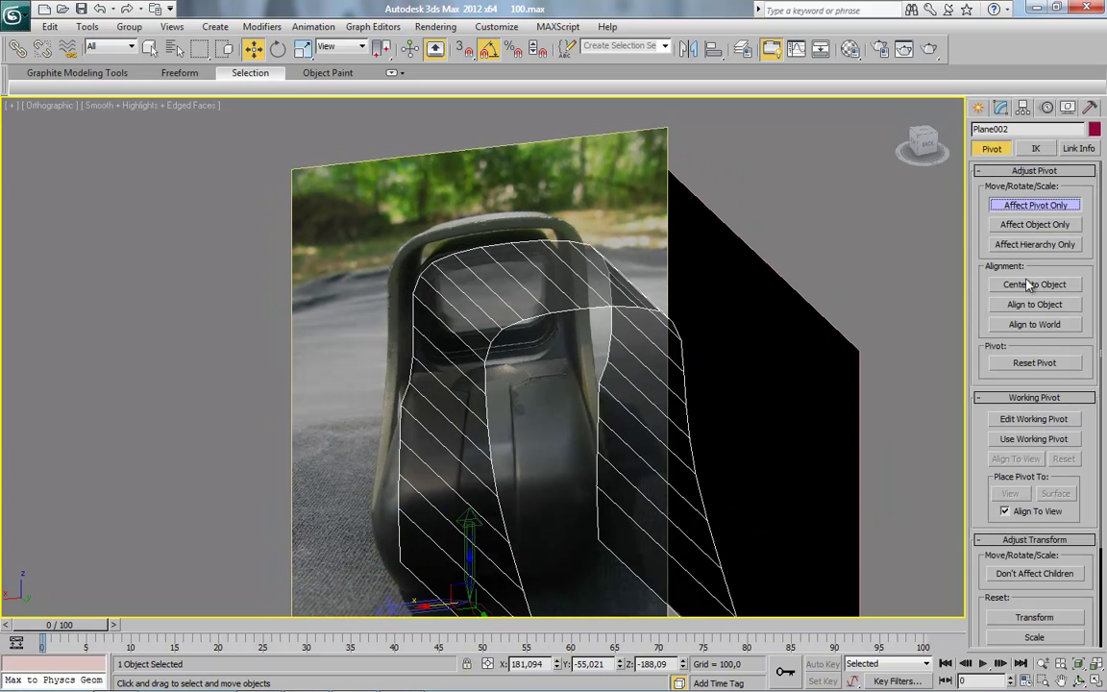
pyautogui.click(1026, 284)
pyautogui.click(1021, 204)
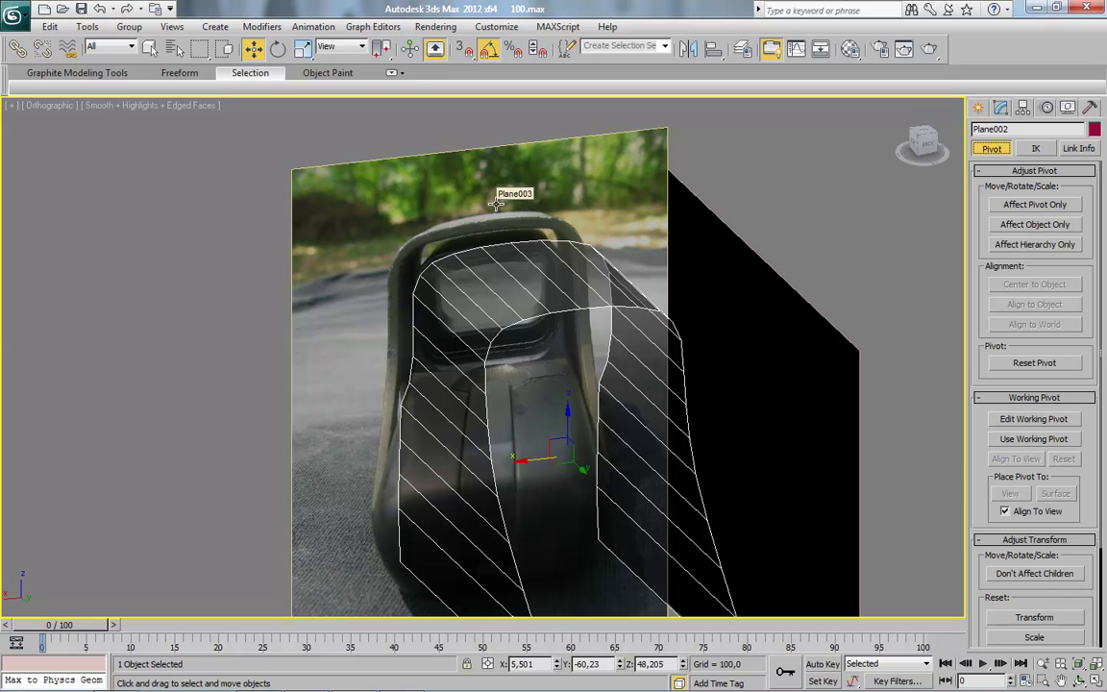
pyautogui.click(927, 147)
pyautogui.doubleClick(528, 661)
pyautogui.press('Return')
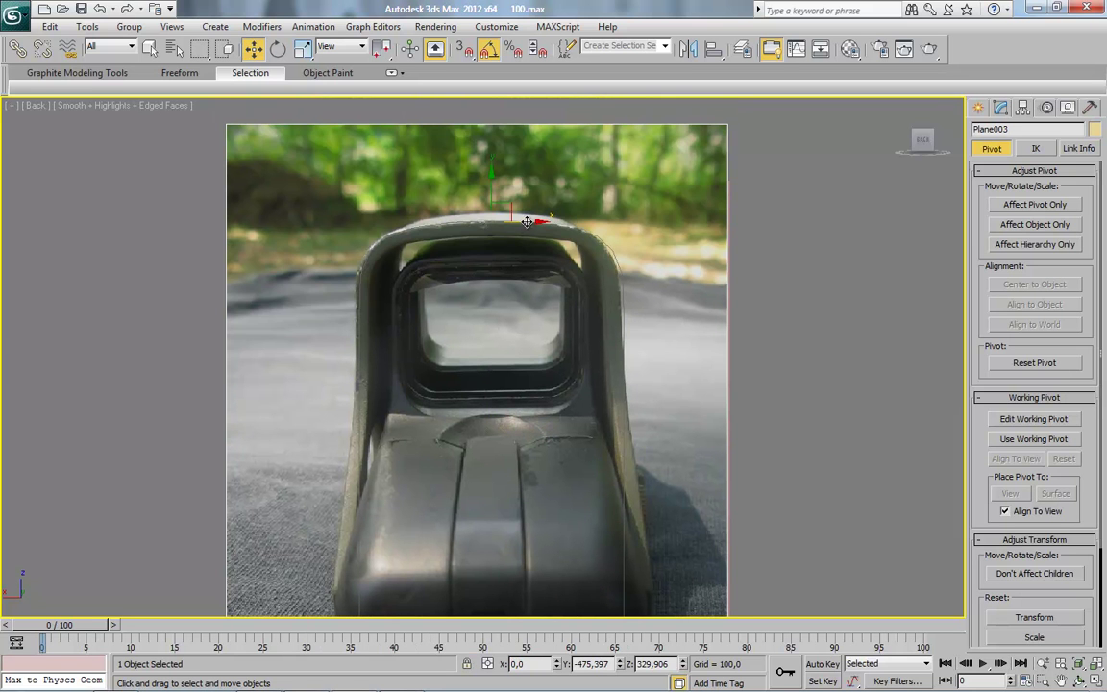
# Nudge reference plane Plane003 right to X -6,146 and confirm its Object Properties
pyautogui.moveTo(526, 222); pyautogui.dragTo(528, 222)
pyautogui.moveTo(529, 220); pyautogui.dragTo(524, 223)
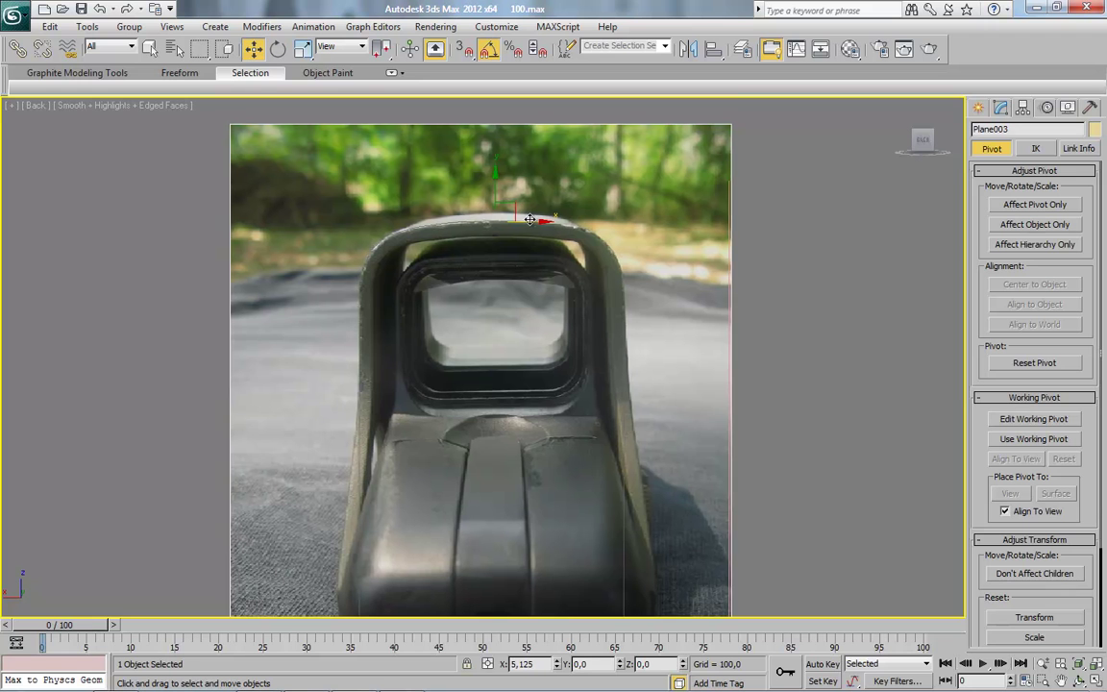
pyautogui.rightClick(466, 262)
pyautogui.click(485, 320)
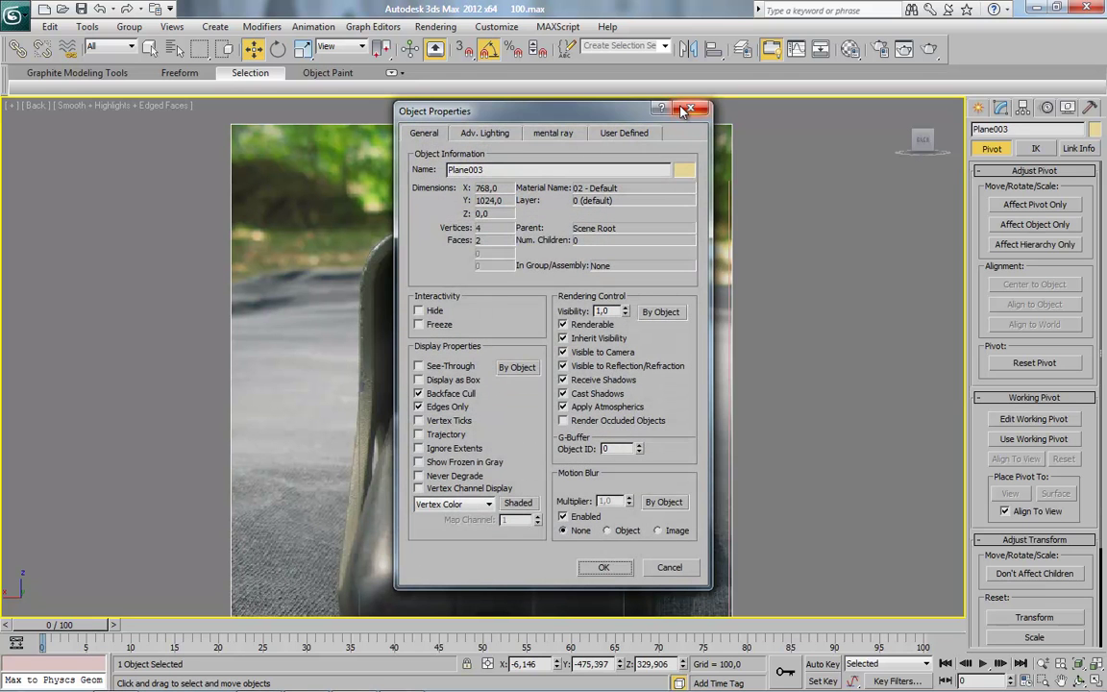
pyautogui.click(599, 567)
# Reselect the hood mesh Plane002 and view it at an angle
pyautogui.moveTo(172, 198); pyautogui.dragTo(439, 415)
pyautogui.keyDown('alt'); pyautogui.moveTo(401, 303); pyautogui.dragTo(427, 324, button='middle'); pyautogui.keyUp('alt')
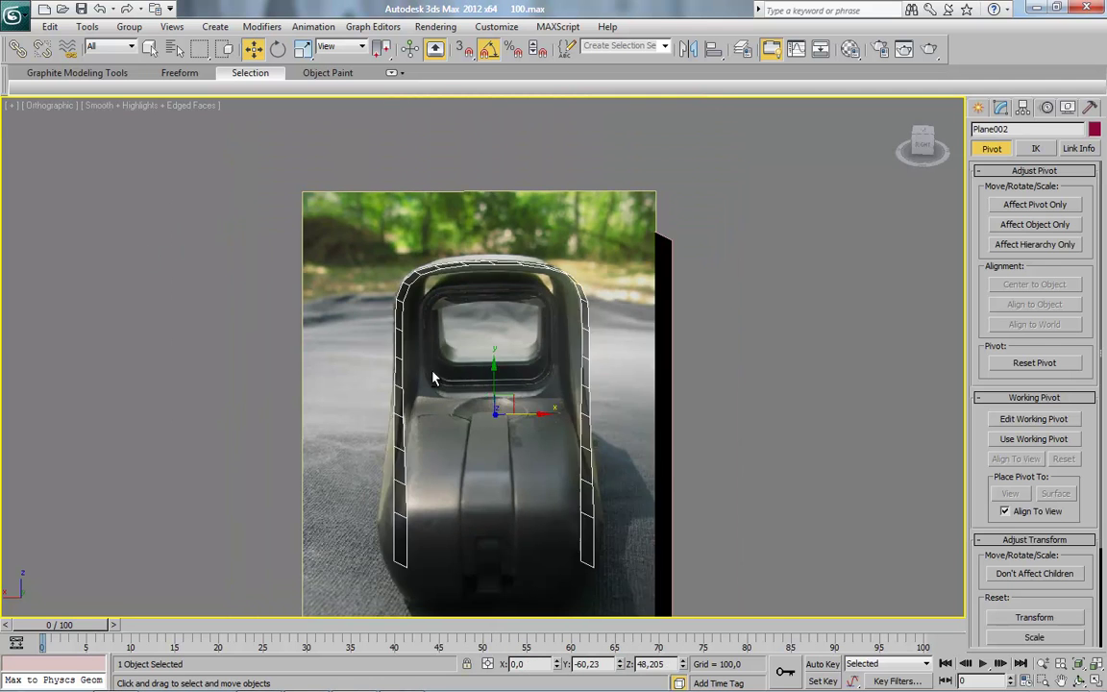
pyautogui.hotkey('shift', 'z')
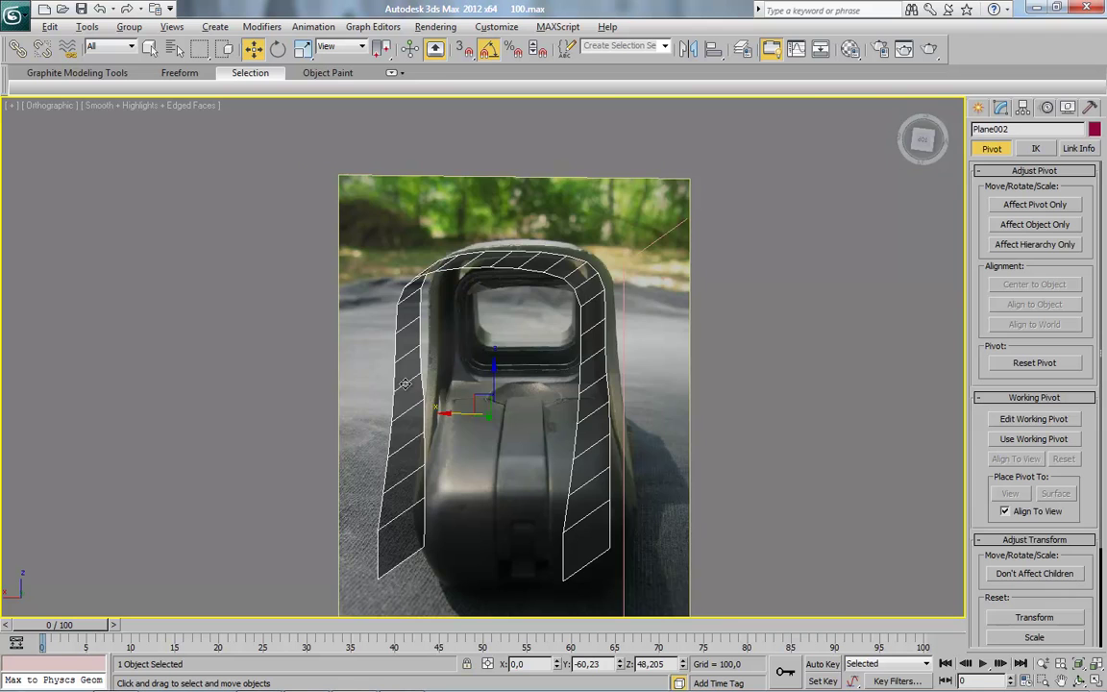
pyautogui.keyDown('alt'); pyautogui.moveTo(797, 198); pyautogui.dragTo(959, 150, button='middle'); pyautogui.keyUp('alt')
# Thicken the hood with a Shell modifier and collapse it to an Editable Poly
pyautogui.click(928, 144)
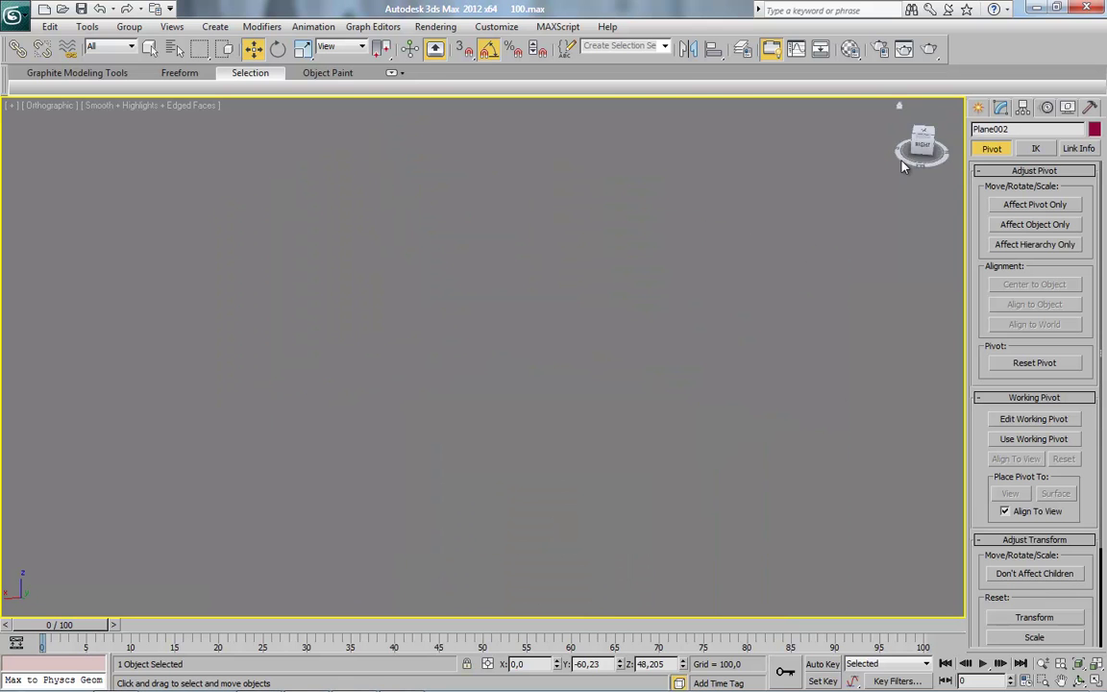
pyautogui.keyDown('alt'); pyautogui.moveTo(698, 349); pyautogui.dragTo(672, 360, button='middle'); pyautogui.keyUp('alt')
pyautogui.click(1000, 107)
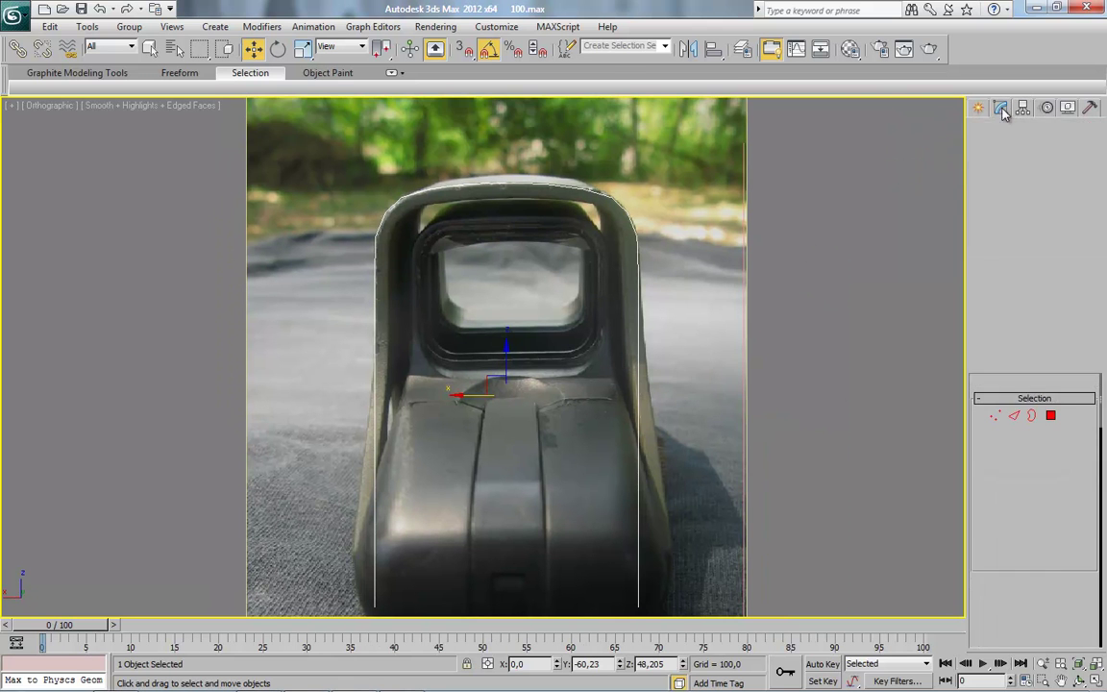
pyautogui.click(1064, 189)
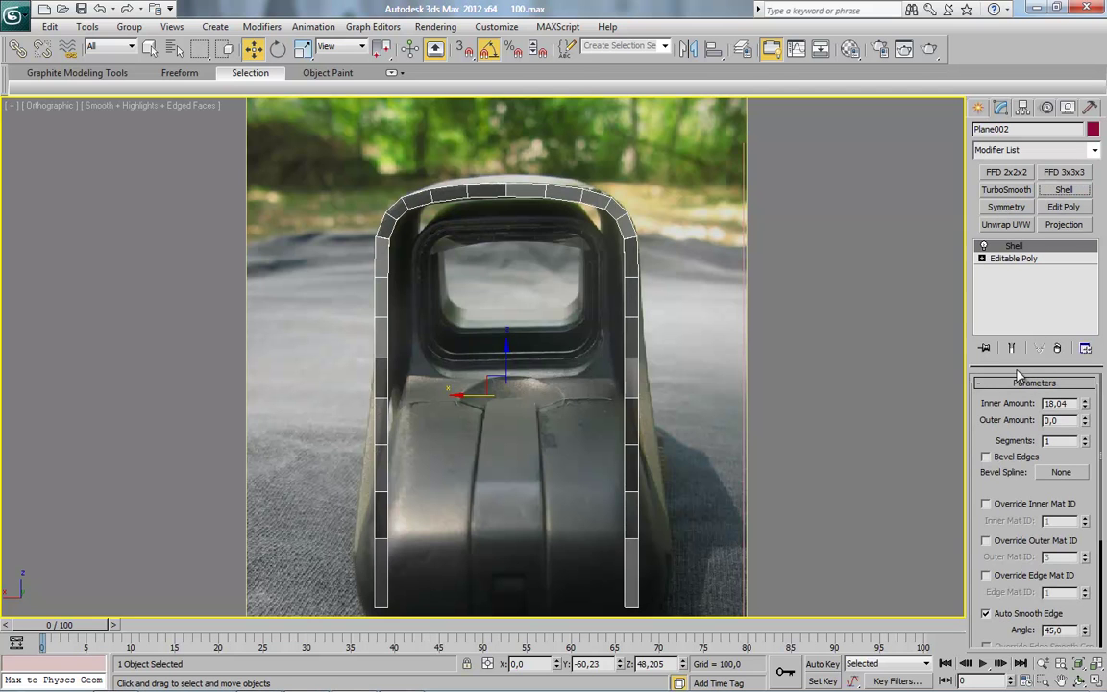
pyautogui.rightClick(447, 197)
pyautogui.moveTo(473, 333)
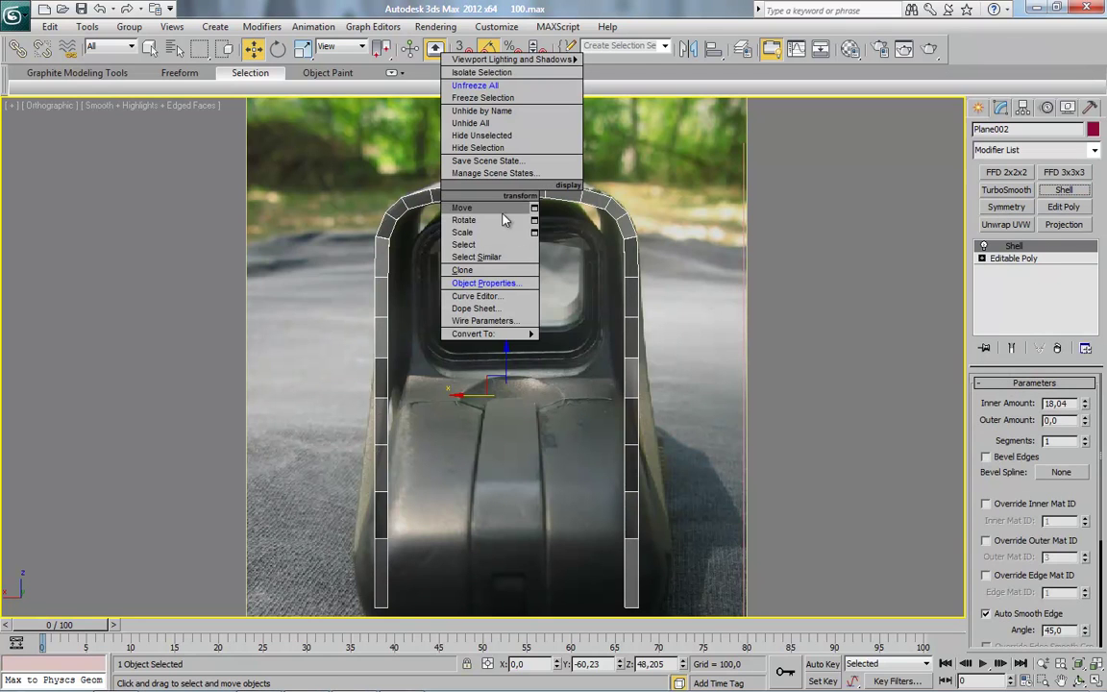
pyautogui.click(586, 347)
# Inspect the thickened hood from an angle and open the reference photos folder
pyautogui.keyDown('alt'); pyautogui.moveTo(588, 353); pyautogui.dragTo(755, 421, button='middle'); pyautogui.keyUp('alt')
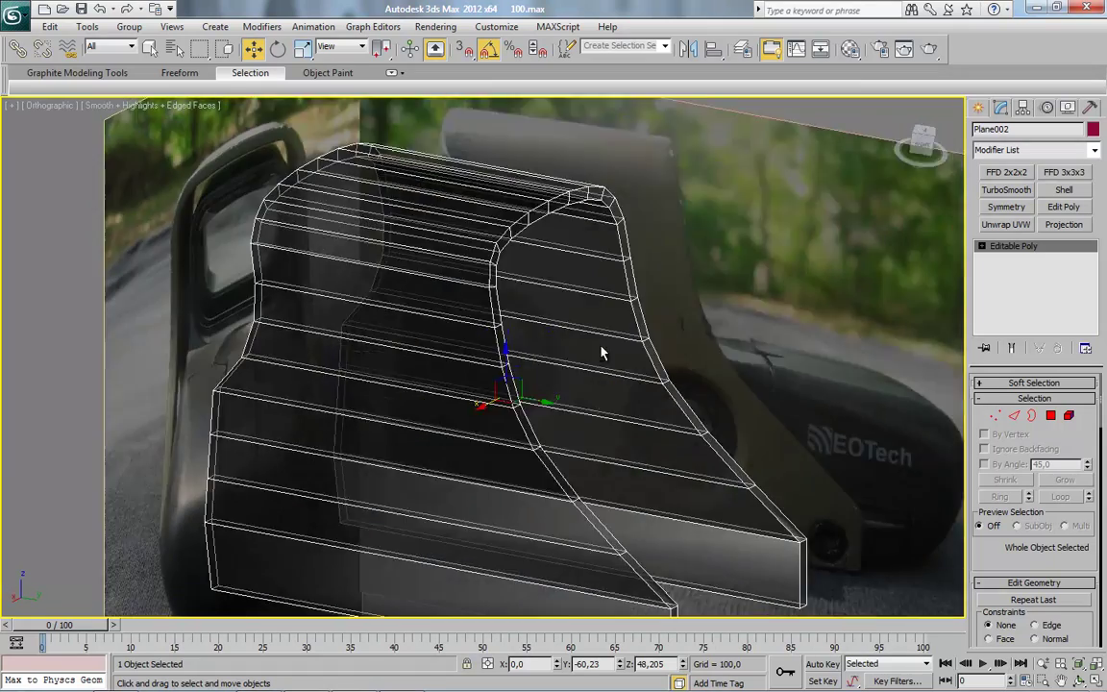
pyautogui.scroll(-1, 754, 421)
pyautogui.scroll(-1, 743, 410)
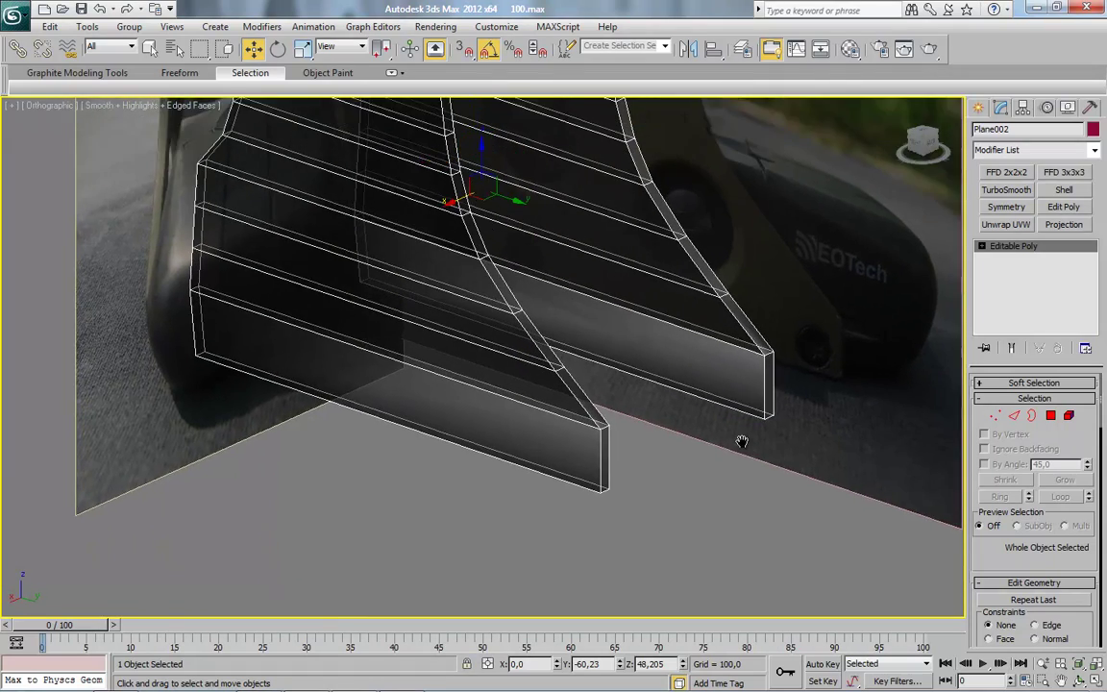
pyautogui.scroll(-2, 739, 440)
pyautogui.moveTo(687, 481); pyautogui.dragTo(685, 478, button='middle')
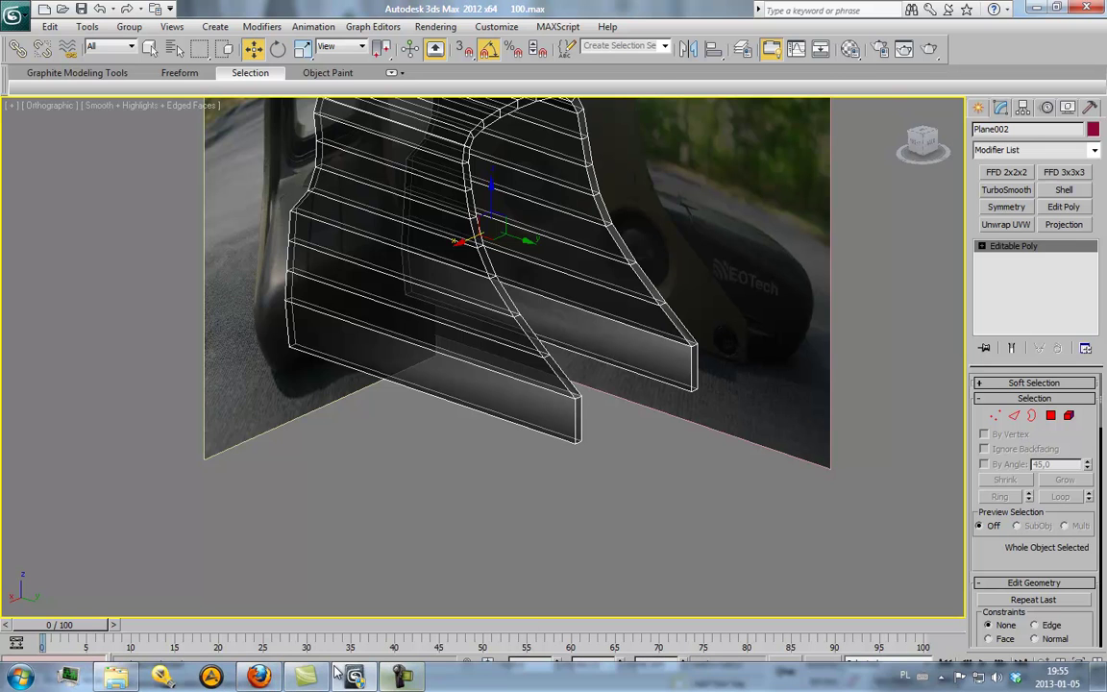
pyautogui.click(119, 680)
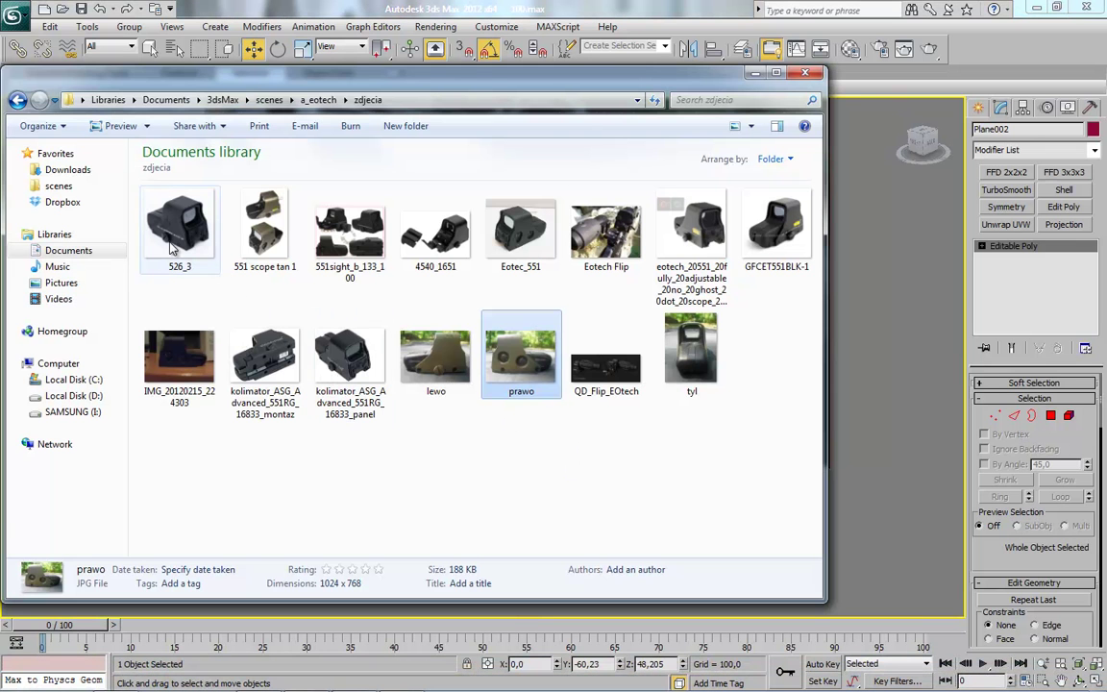
pyautogui.click(171, 248)
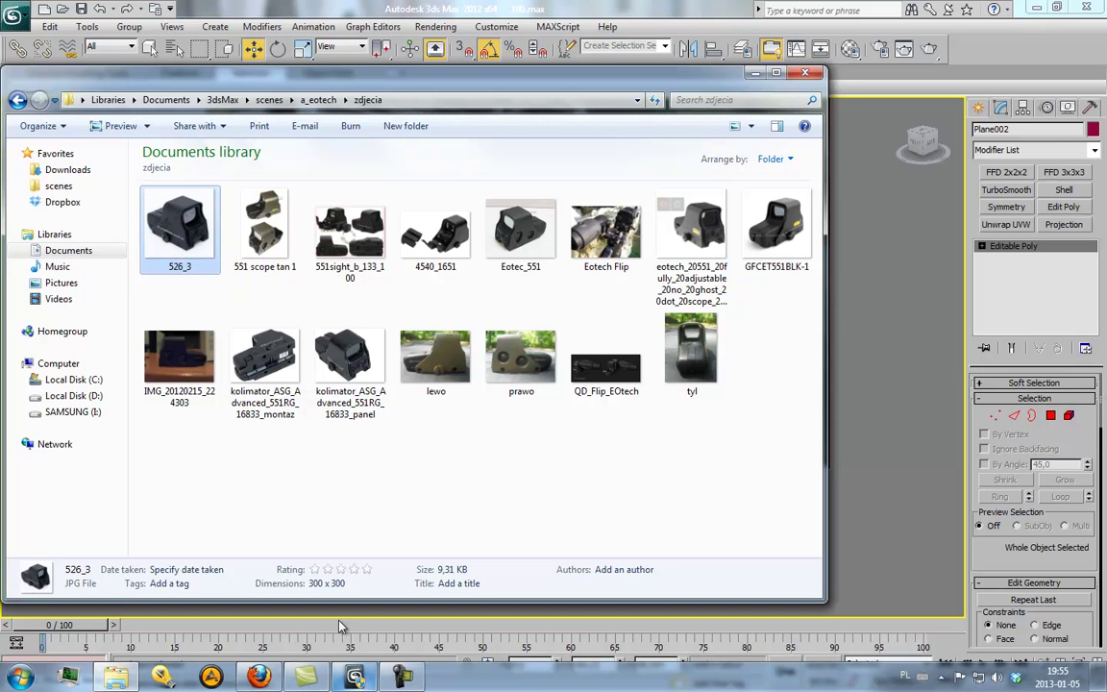
pyautogui.doubleClick(191, 248)
pyautogui.scroll(5, 591, 442)
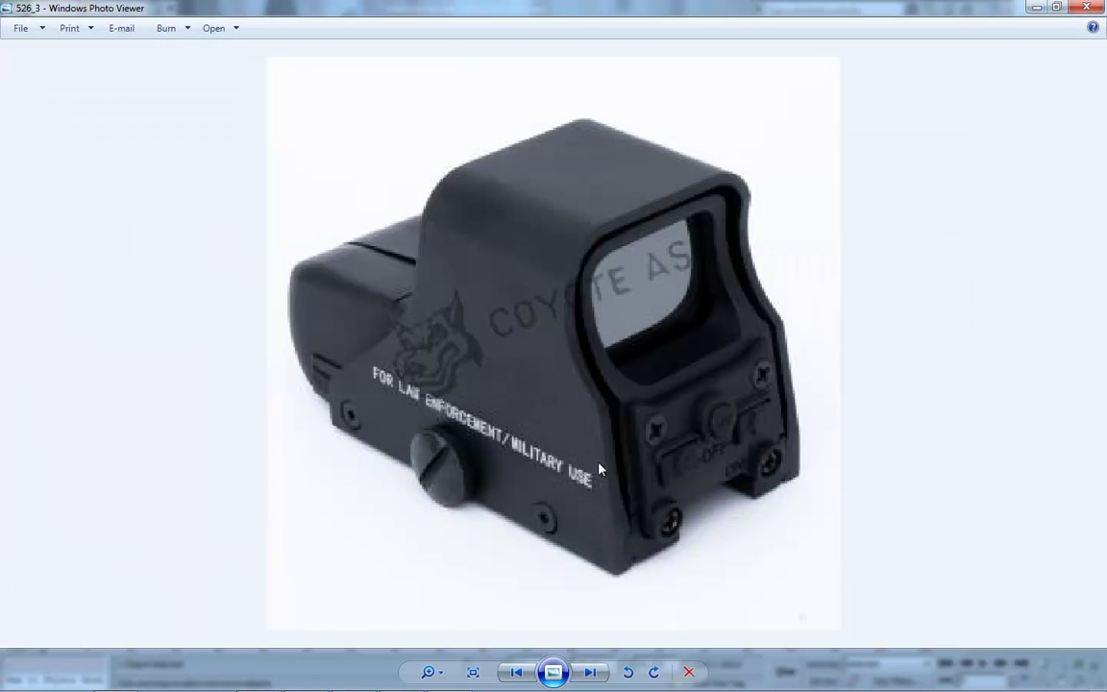
pyautogui.click(1086, 7)
pyautogui.moveTo(173, 260); pyautogui.dragTo(668, 341, button='right')
# Put the photo folder away and select a row of edges on the hood
pyautogui.press('Escape')
pyautogui.click(768, 39)
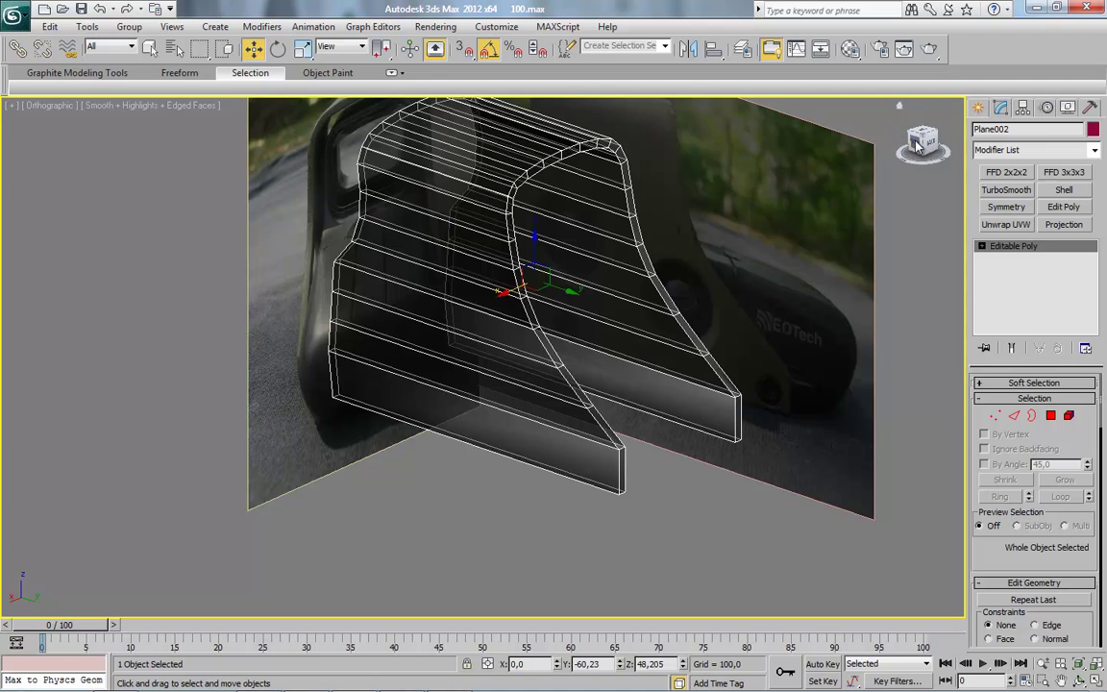
pyautogui.scroll(5, 672, 289)
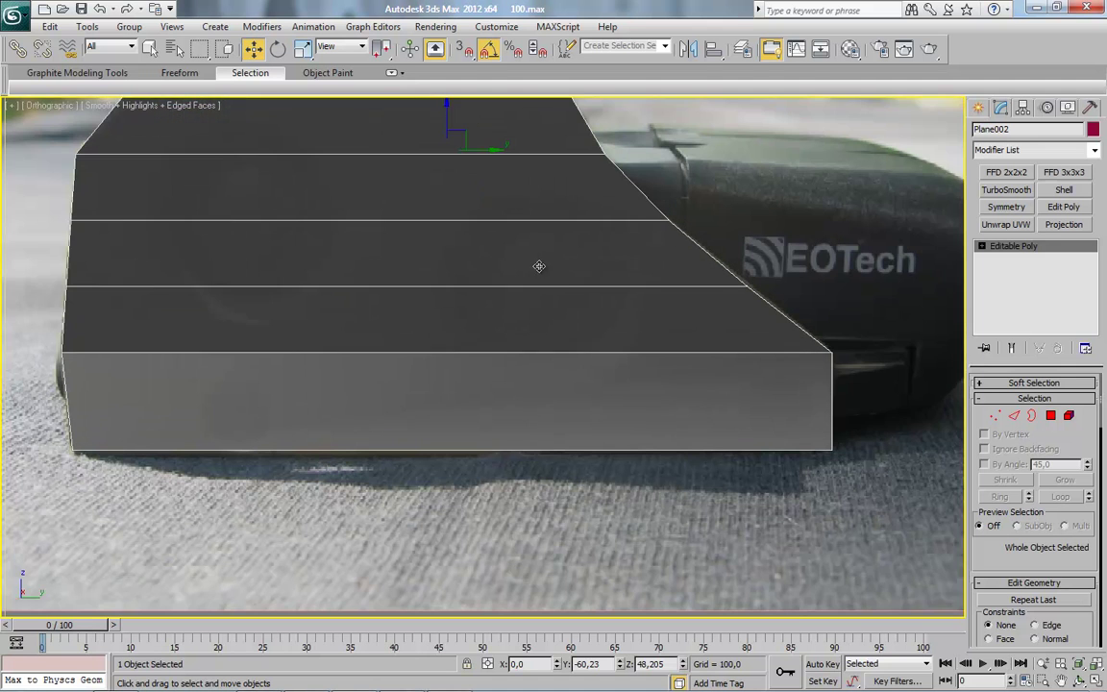
pyautogui.moveTo(539, 266); pyautogui.dragTo(573, 283, button='middle')
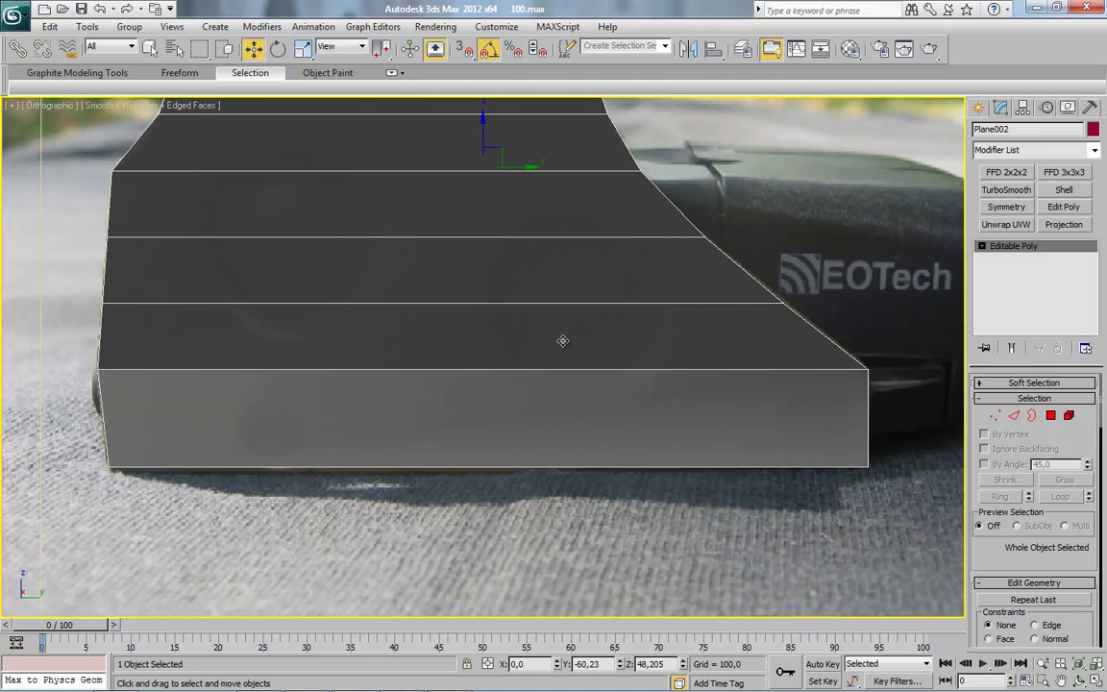
pyautogui.click(1013, 415)
pyautogui.moveTo(790, 304)
pyautogui.mouseDown()
pyautogui.moveTo(41, 330)
pyautogui.moveTo(847, 348)
pyautogui.mouseUp()
pyautogui.rightClick(307, 307)
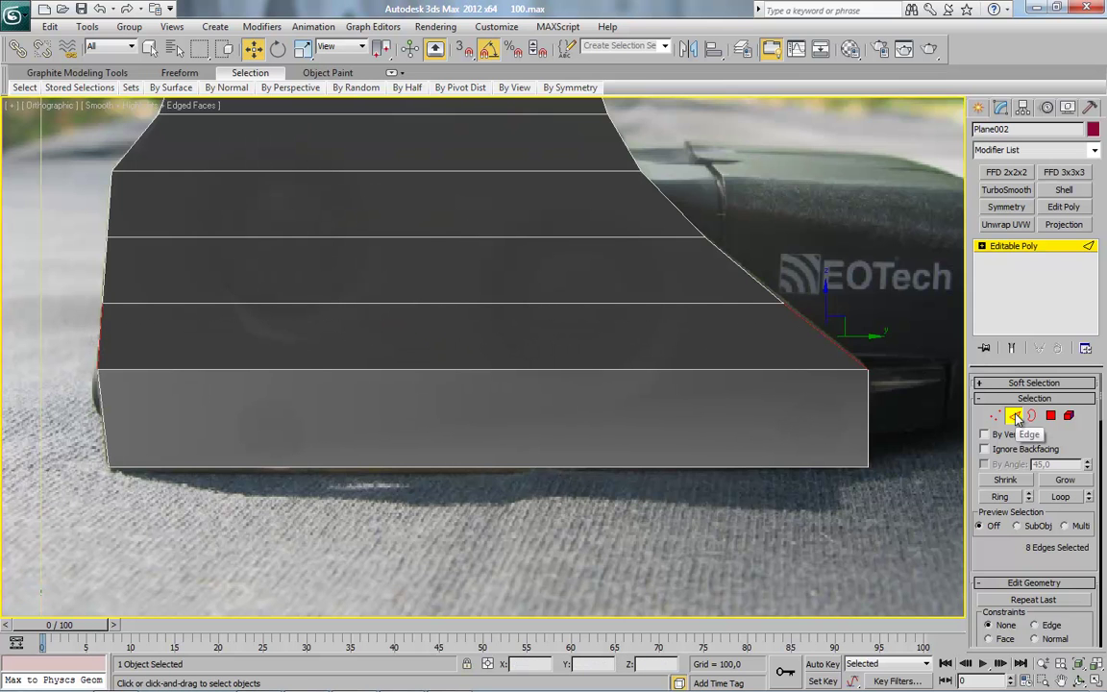
pyautogui.click(1016, 418)
# Compare the hood against the reference photos from the Back and Right views
pyautogui.scroll(-3, 481, 356)
pyautogui.keyDown('alt'); pyautogui.moveTo(403, 326); pyautogui.dragTo(449, 331, button='middle'); pyautogui.keyUp('alt')
pyautogui.click(1051, 415)
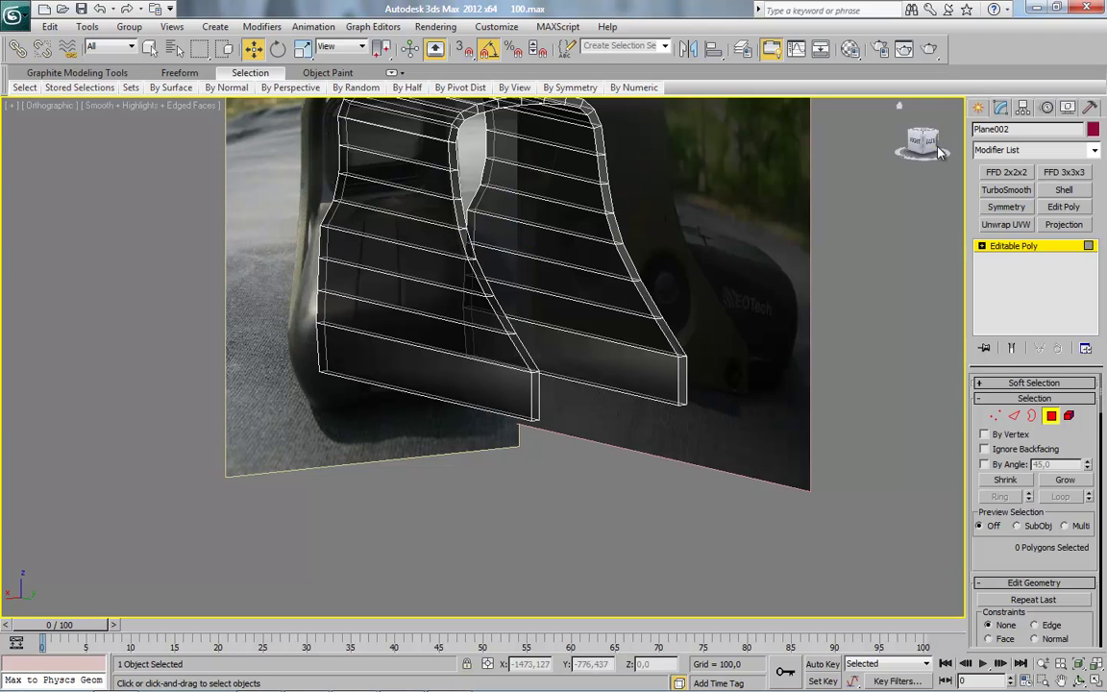
pyautogui.press('k')
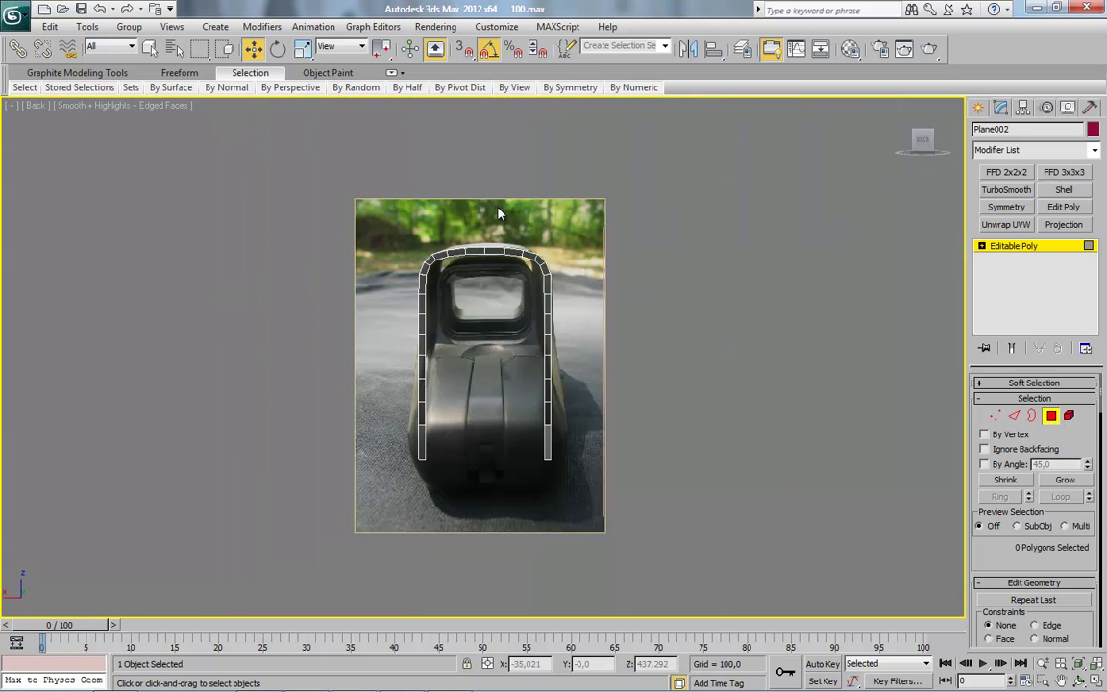
pyautogui.keyDown('alt'); pyautogui.moveTo(472, 440); pyautogui.dragTo(978, 171, button='middle'); pyautogui.keyUp('alt')
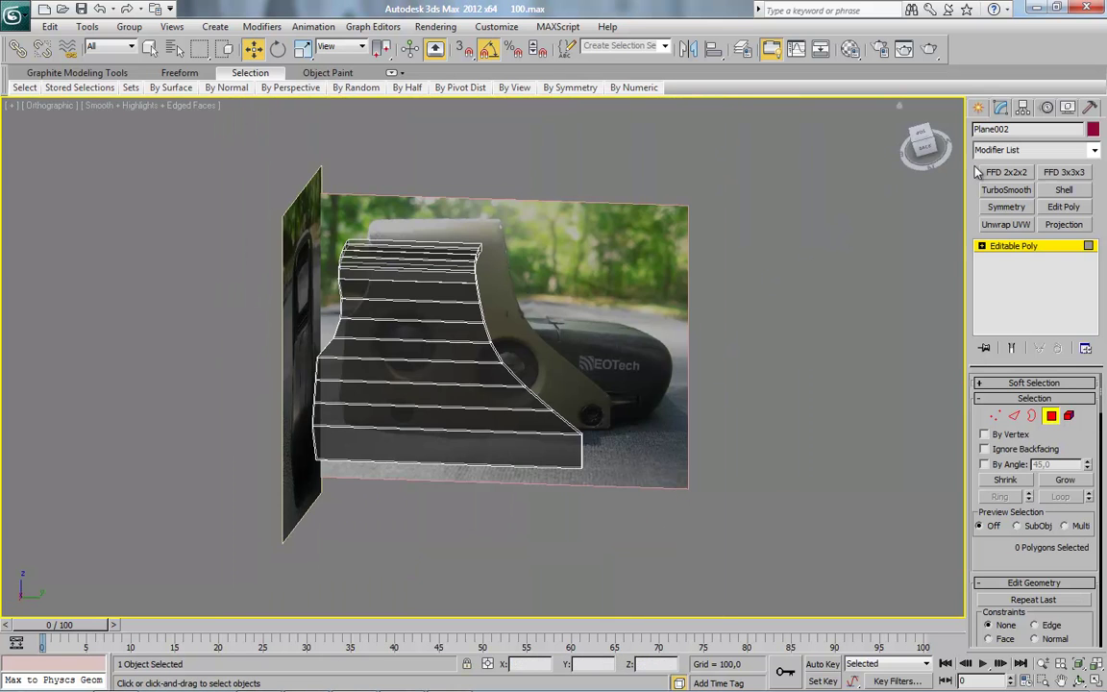
pyautogui.press('k')
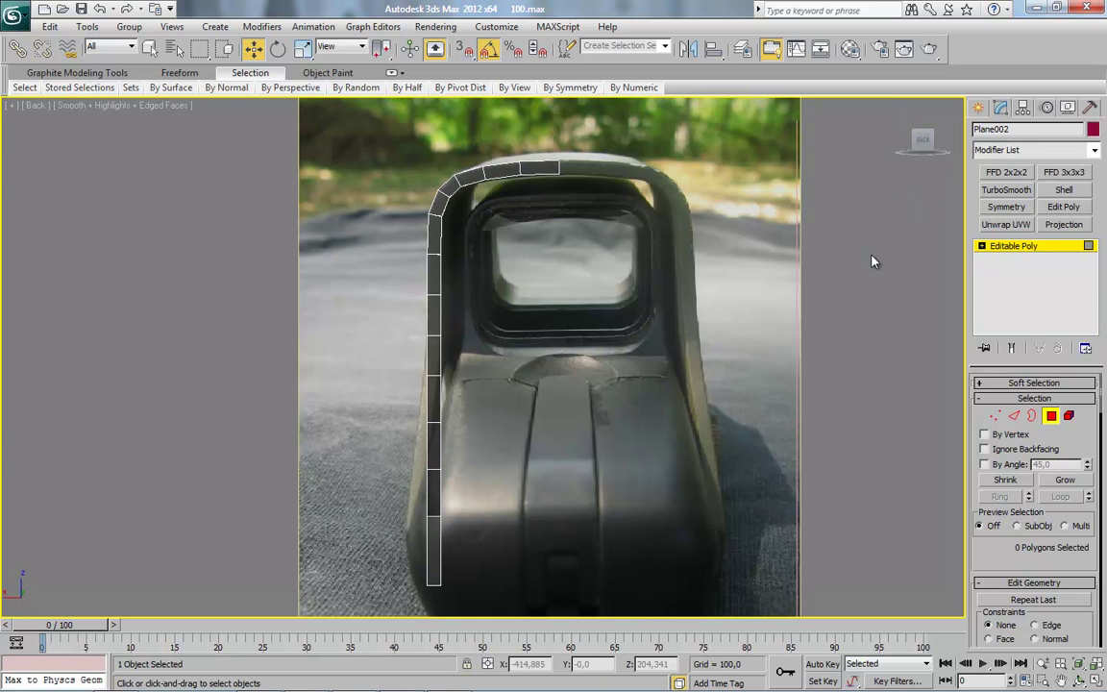
pyautogui.click(903, 141)
pyautogui.click(914, 151)
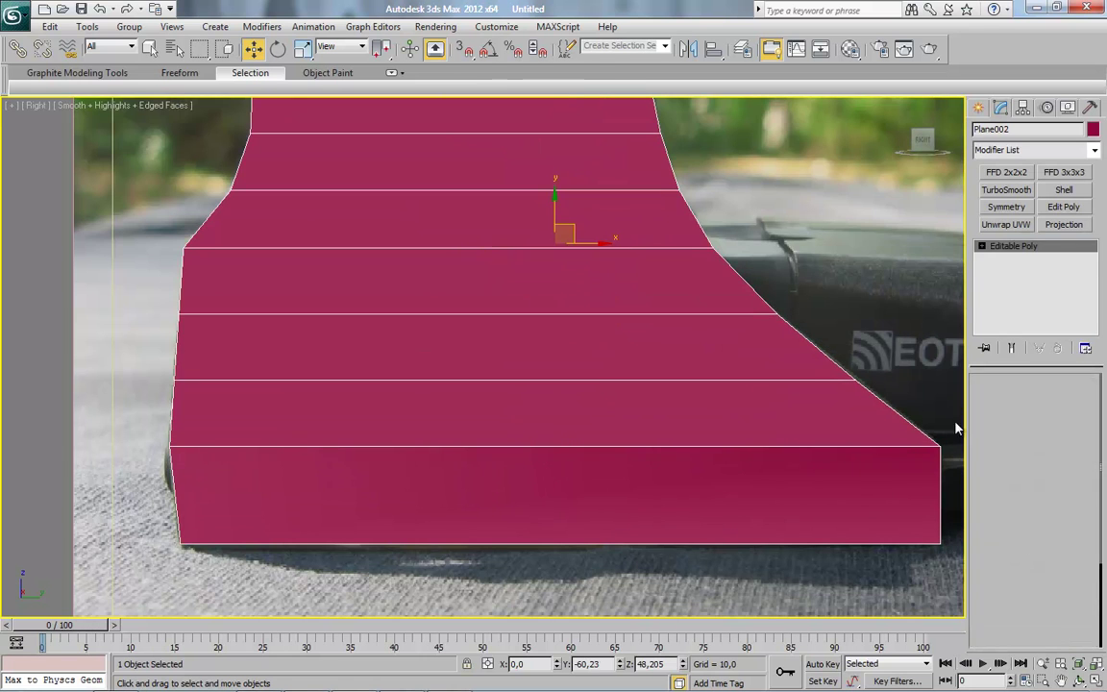
# Add a new edge loop near the bottom by connecting four edges across the lower band
pyautogui.press('2')
pyautogui.moveTo(125, 379); pyautogui.dragTo(885, 432)
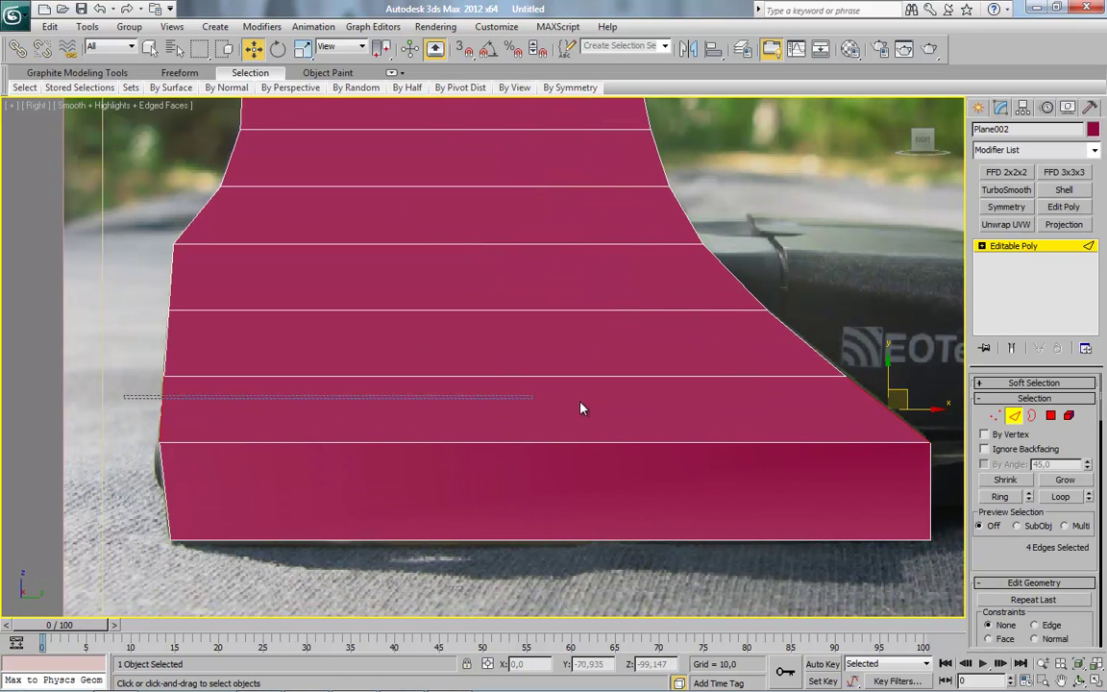
pyautogui.rightClick(885, 431)
pyautogui.click(805, 499)
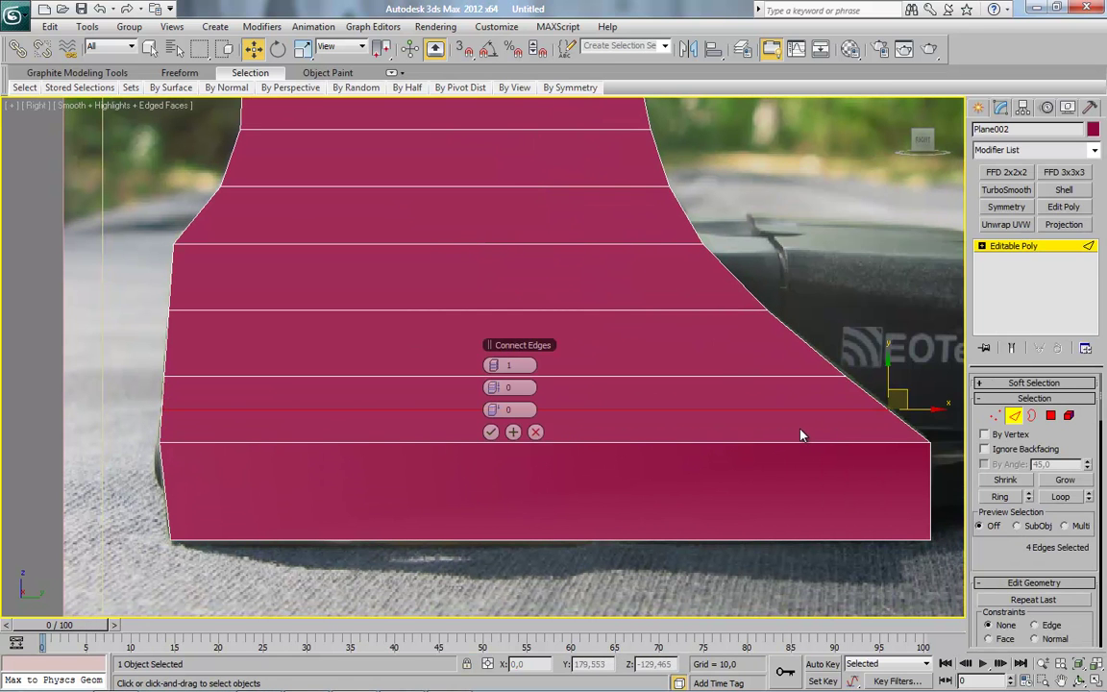
pyautogui.click(490, 432)
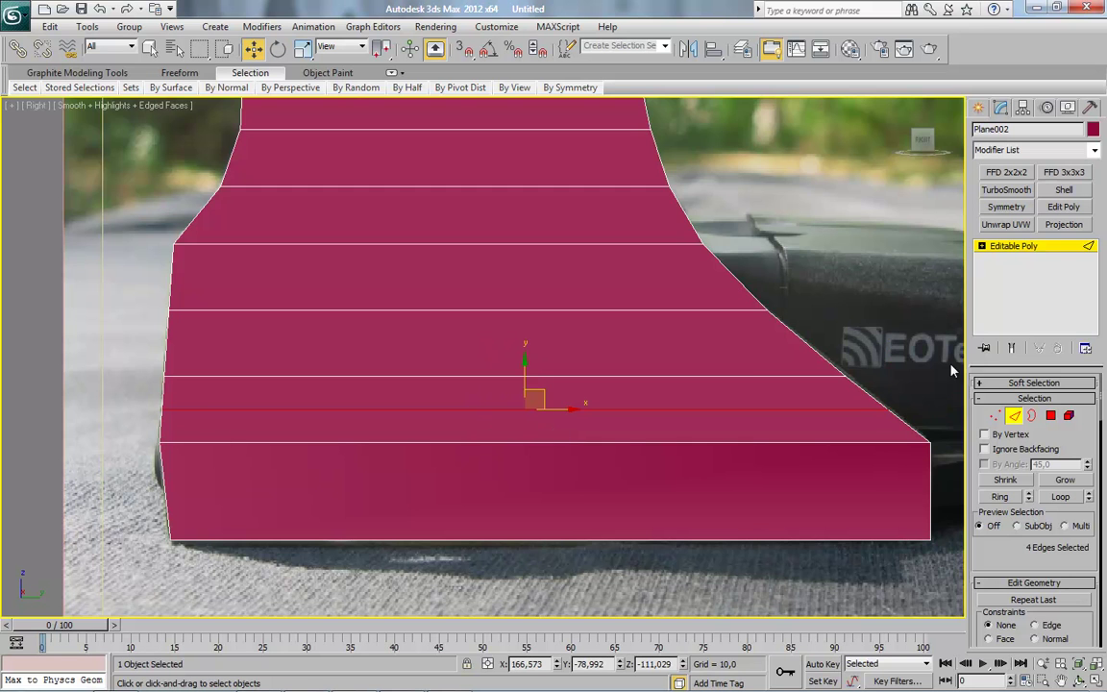
# Push the four bottom vertices outward to form a sloped lip
pyautogui.keyDown('alt'); pyautogui.moveTo(866, 473); pyautogui.dragTo(861, 345, button='middle'); pyautogui.keyUp('alt')
pyautogui.click(920, 139)
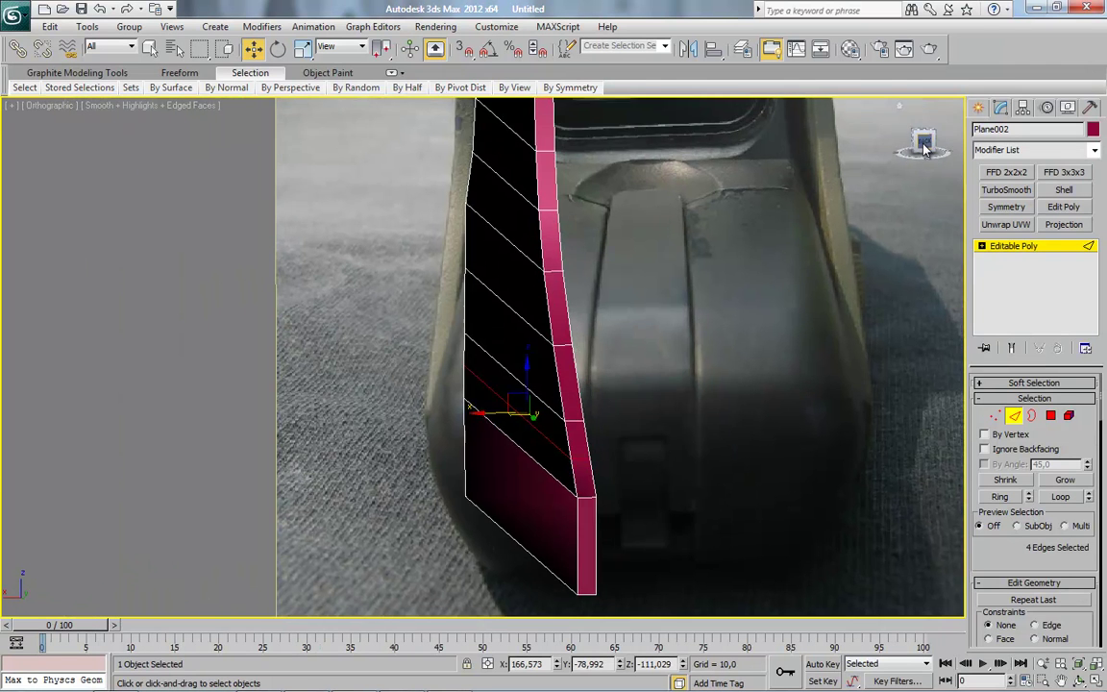
pyautogui.click(997, 414)
pyautogui.scroll(3, 550, 365)
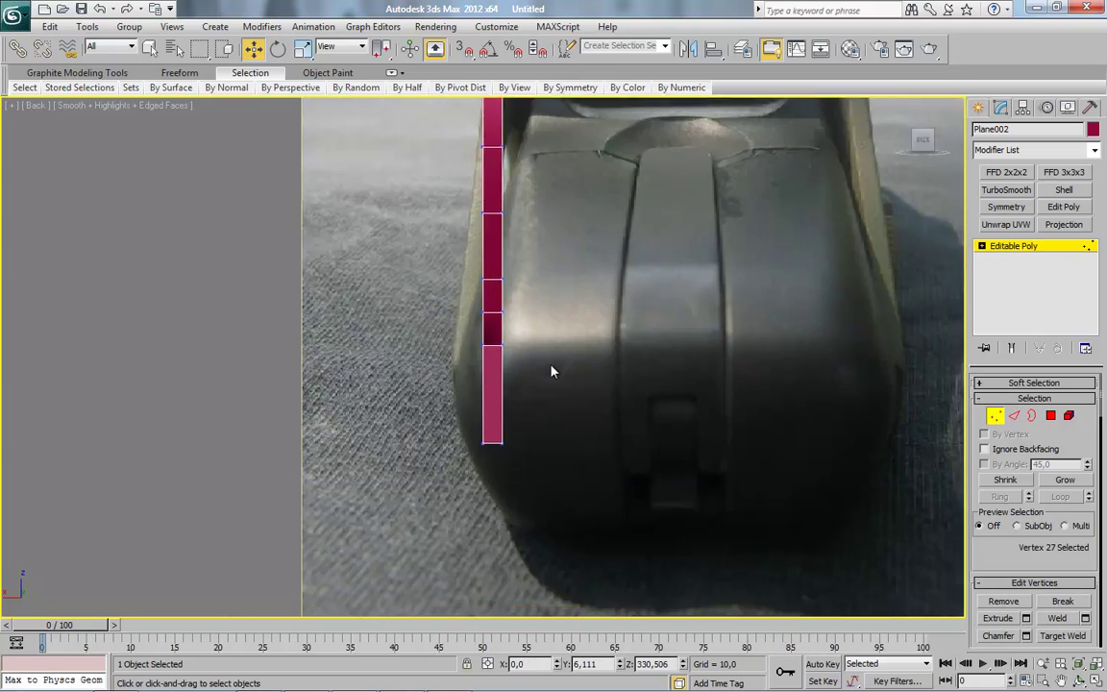
pyautogui.moveTo(543, 317); pyautogui.dragTo(499, 496)
pyautogui.moveTo(498, 496)
pyautogui.keyDown('alt'); pyautogui.mouseDown(button='middle')
pyautogui.moveTo(511, 605)
pyautogui.moveTo(558, 546)
pyautogui.moveTo(736, 541)
pyautogui.moveTo(608, 548)
pyautogui.moveTo(659, 389)
pyautogui.mouseUp(button='middle'); pyautogui.keyUp('alt')
pyautogui.moveTo(932, 174)
pyautogui.keyDown('alt'); pyautogui.mouseDown(button='middle')
pyautogui.moveTo(688, 493)
pyautogui.moveTo(642, 435)
pyautogui.mouseUp(button='middle'); pyautogui.keyUp('alt')
pyautogui.moveTo(642, 436); pyautogui.dragTo(622, 432)
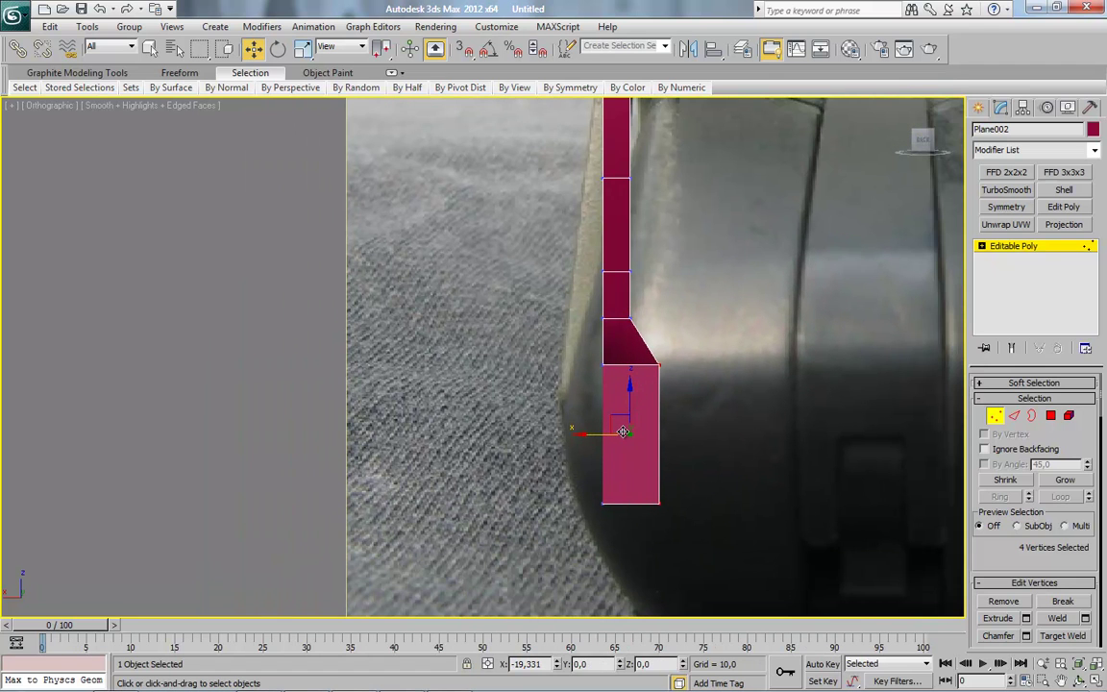
# Select the four edges across the bottom block in Edge mode
pyautogui.keyDown('alt'); pyautogui.moveTo(626, 432); pyautogui.dragTo(651, 434, button='middle'); pyautogui.keyUp('alt')
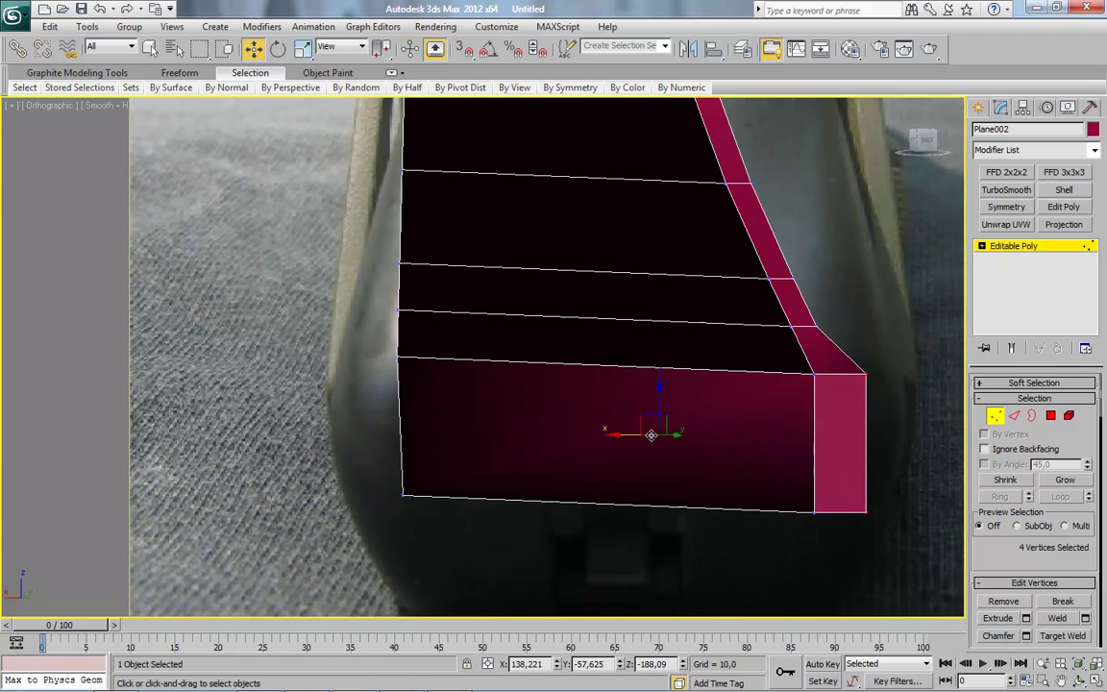
pyautogui.scroll(-2, 649, 435)
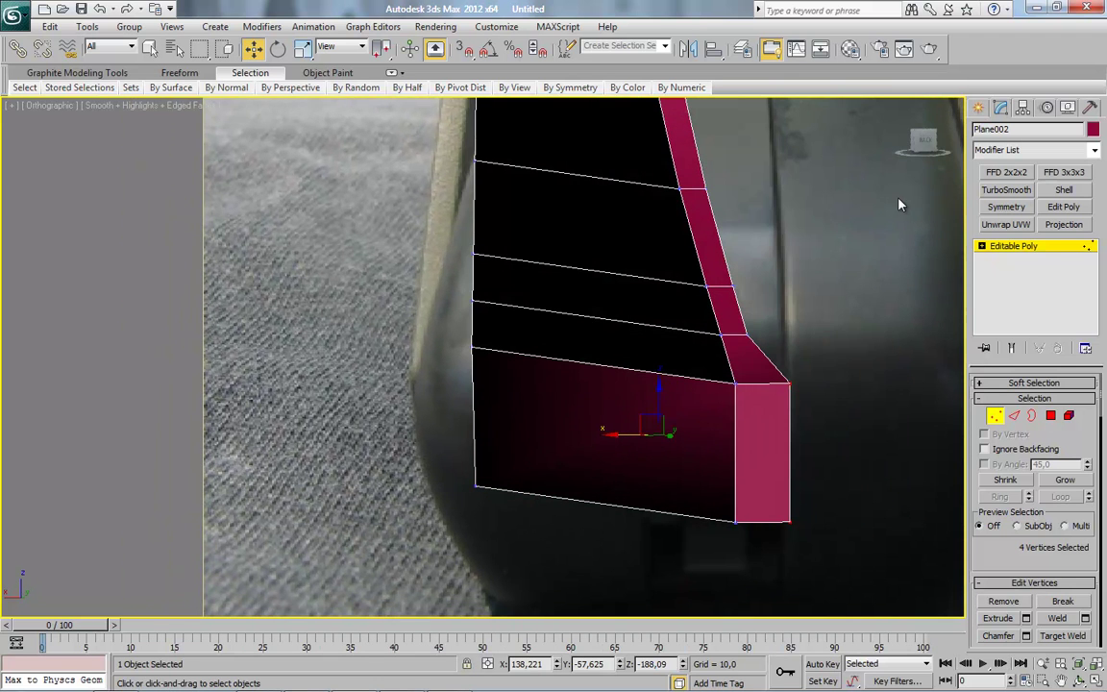
pyautogui.scroll(5, 780, 430)
pyautogui.scroll(-4, 781, 429)
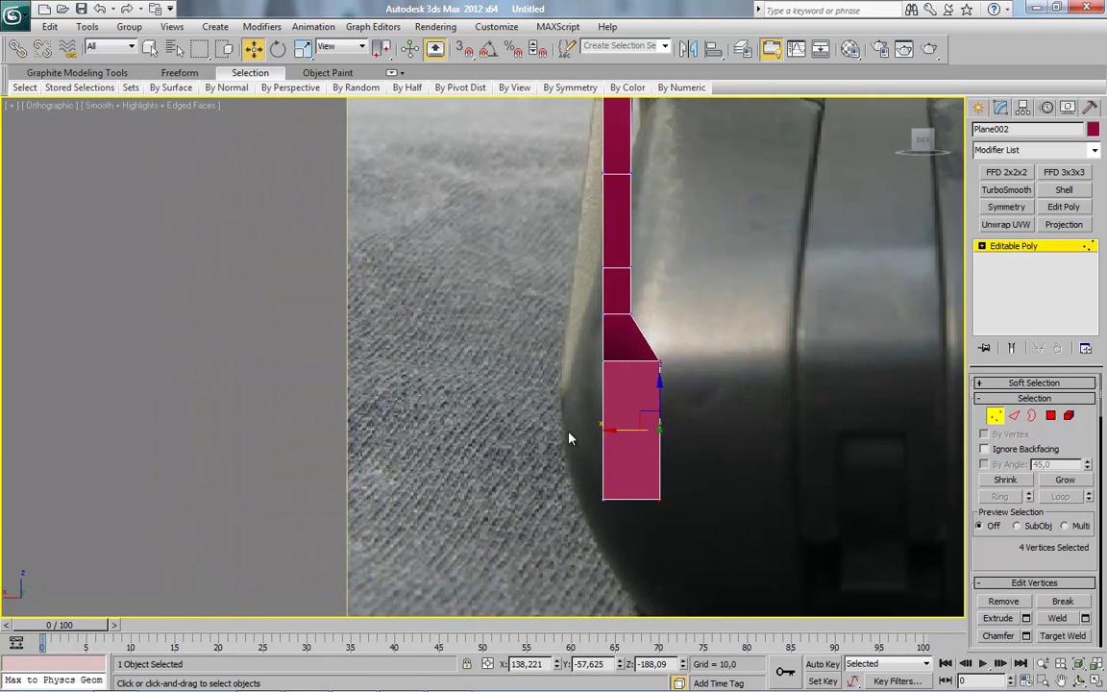
pyautogui.scroll(-1, 573, 439)
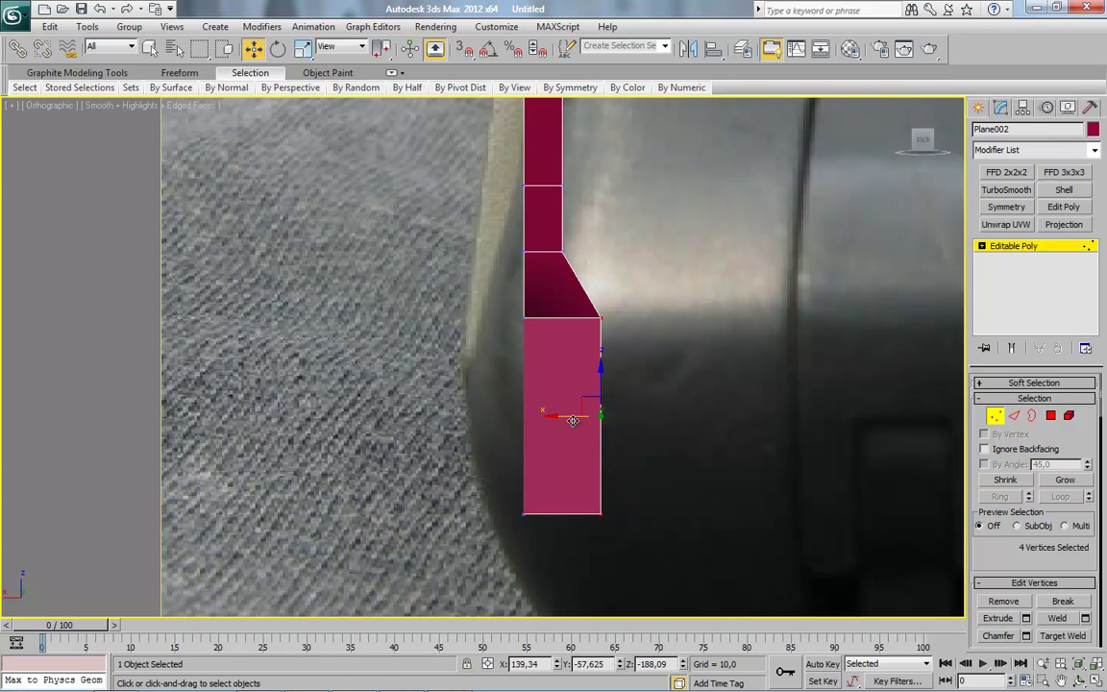
pyautogui.scroll(-5, 474, 419)
pyautogui.scroll(5, 564, 464)
pyautogui.scroll(1, 576, 459)
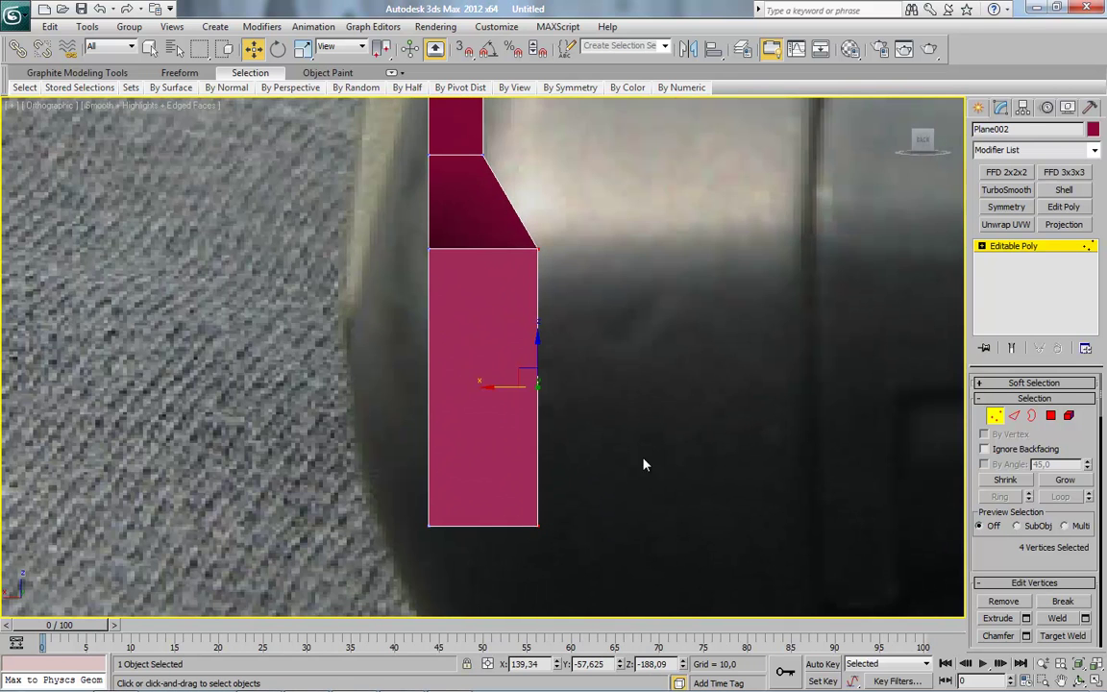
pyautogui.press('2')
pyautogui.moveTo(219, 289); pyautogui.dragTo(643, 365)
# Connect the bottom block's edges with two pinched edge loops
pyautogui.rightClick(615, 336)
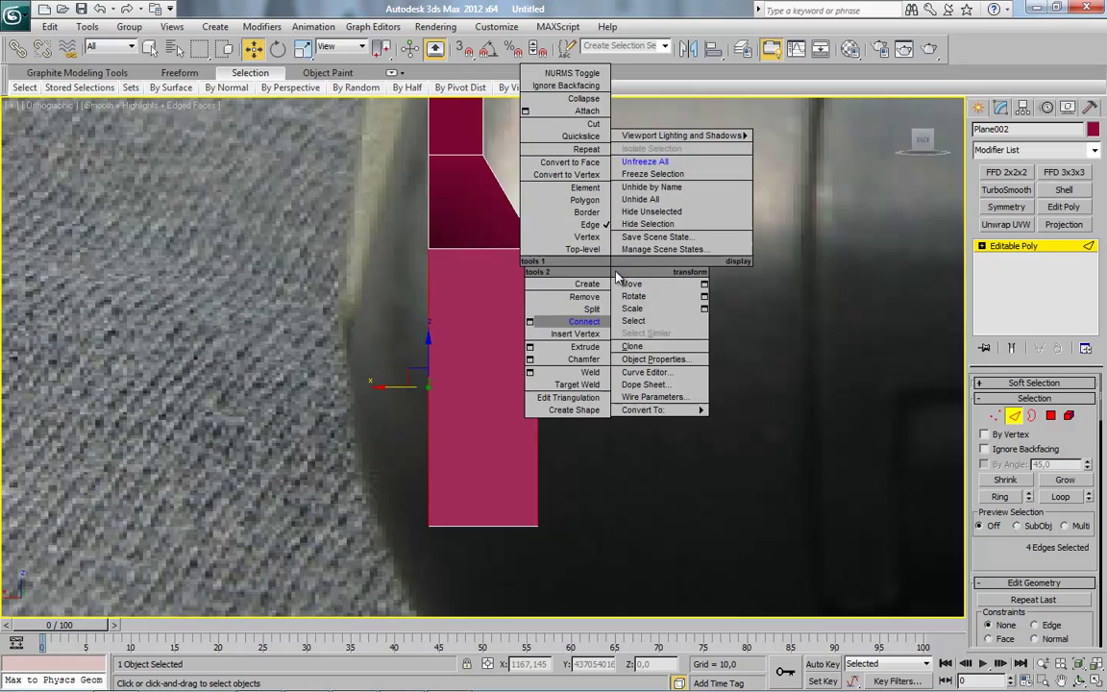
pyautogui.click(532, 320)
pyautogui.moveTo(517, 365); pyautogui.dragTo(522, 387)
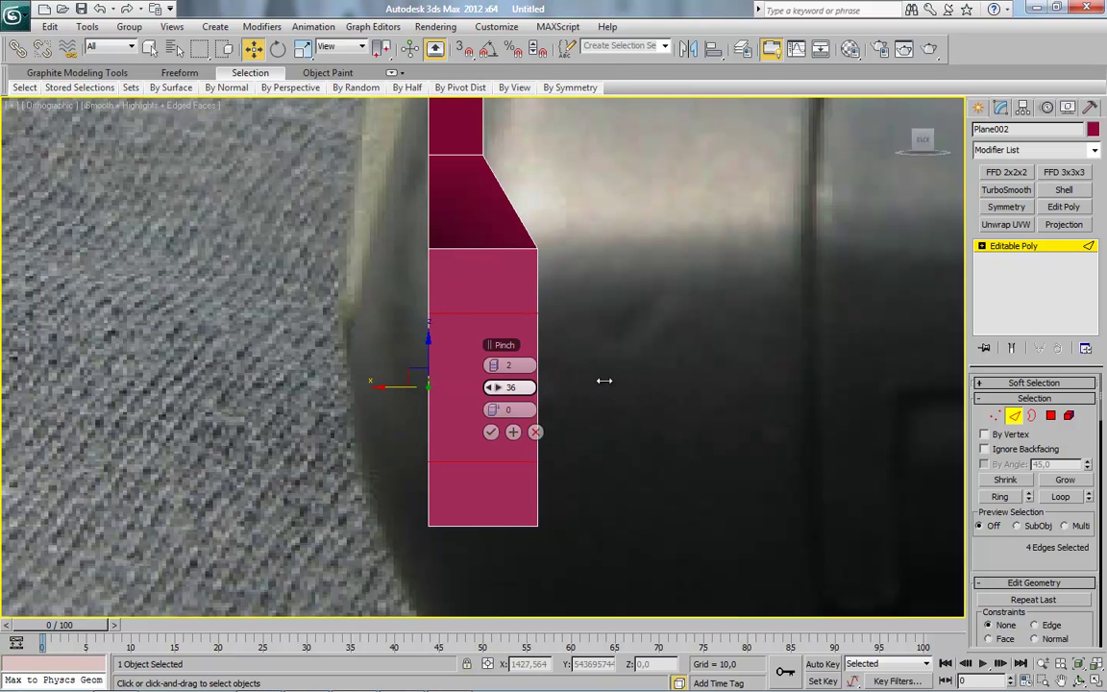
pyautogui.click(490, 431)
# Ring-select the bottom edge and connect it with 1 segment and pinch 0
pyautogui.keyDown('alt'); pyautogui.moveTo(499, 423); pyautogui.dragTo(624, 407, button='middle'); pyautogui.keyUp('alt')
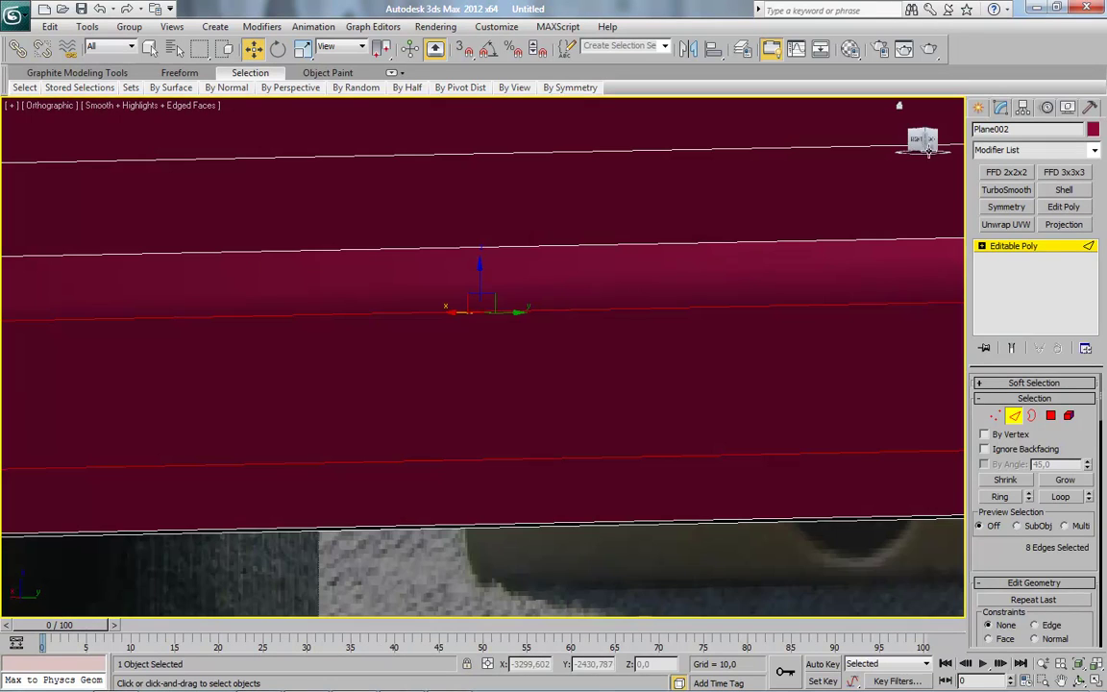
pyautogui.click(917, 142)
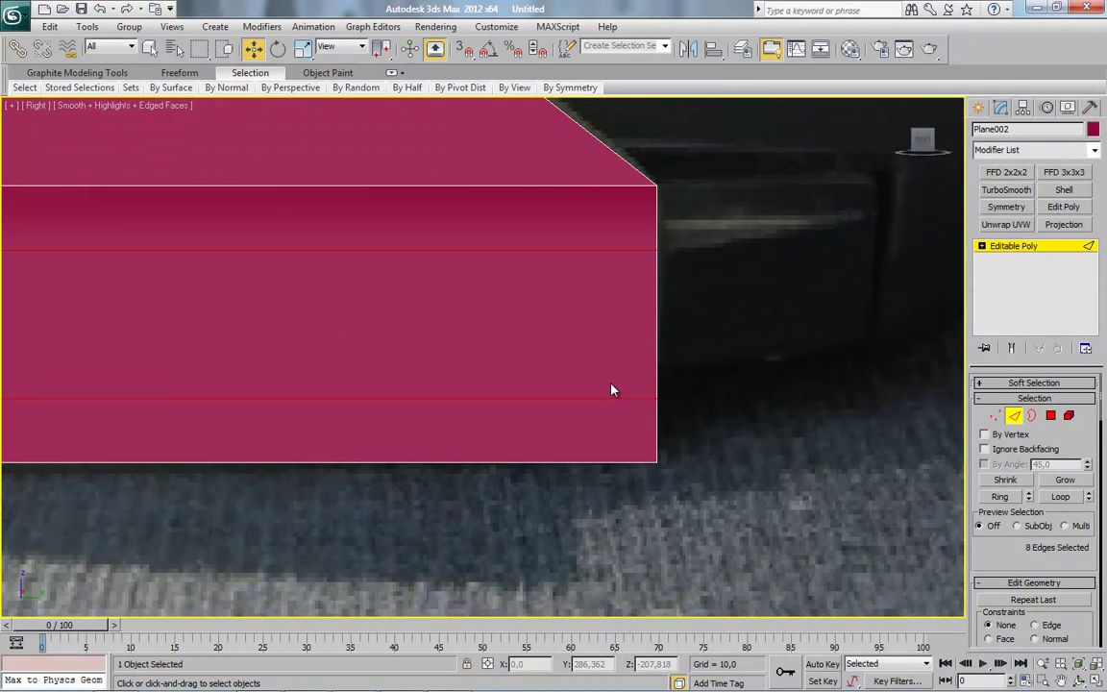
pyautogui.moveTo(906, 197)
pyautogui.keyDown('alt'); pyautogui.mouseDown(button='middle')
pyautogui.moveTo(629, 317)
pyautogui.moveTo(725, 404)
pyautogui.mouseUp(button='middle'); pyautogui.keyUp('alt')
pyautogui.click(549, 458)
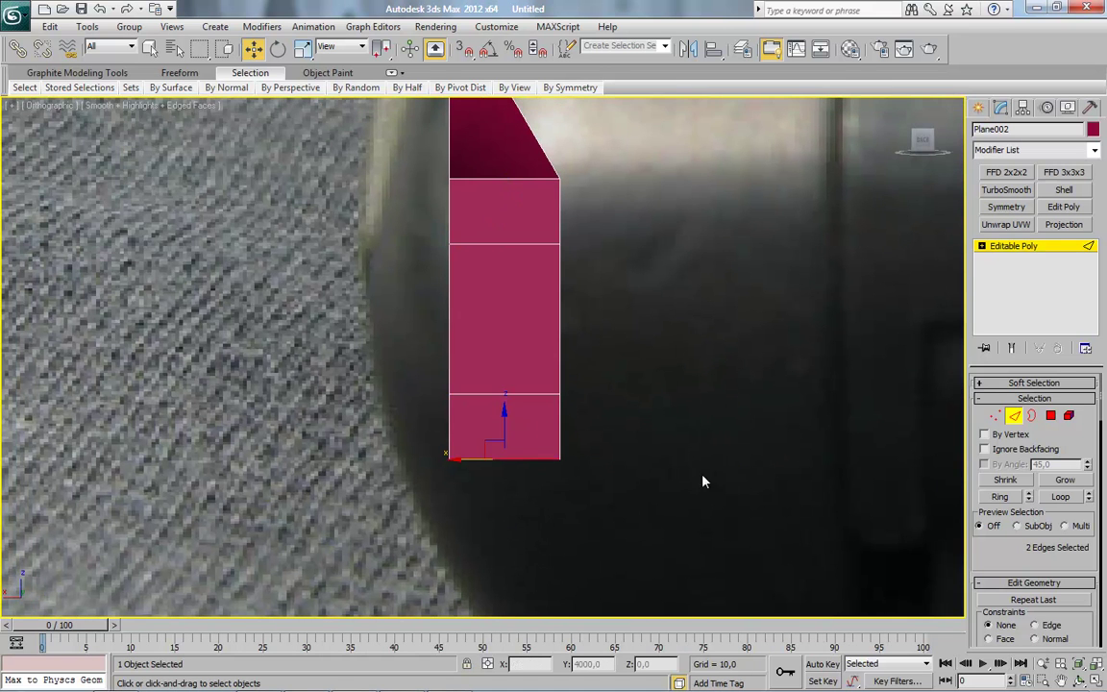
pyautogui.click(999, 495)
pyautogui.scroll(2, 556, 361)
pyautogui.rightClick(662, 280)
pyautogui.click(523, 296)
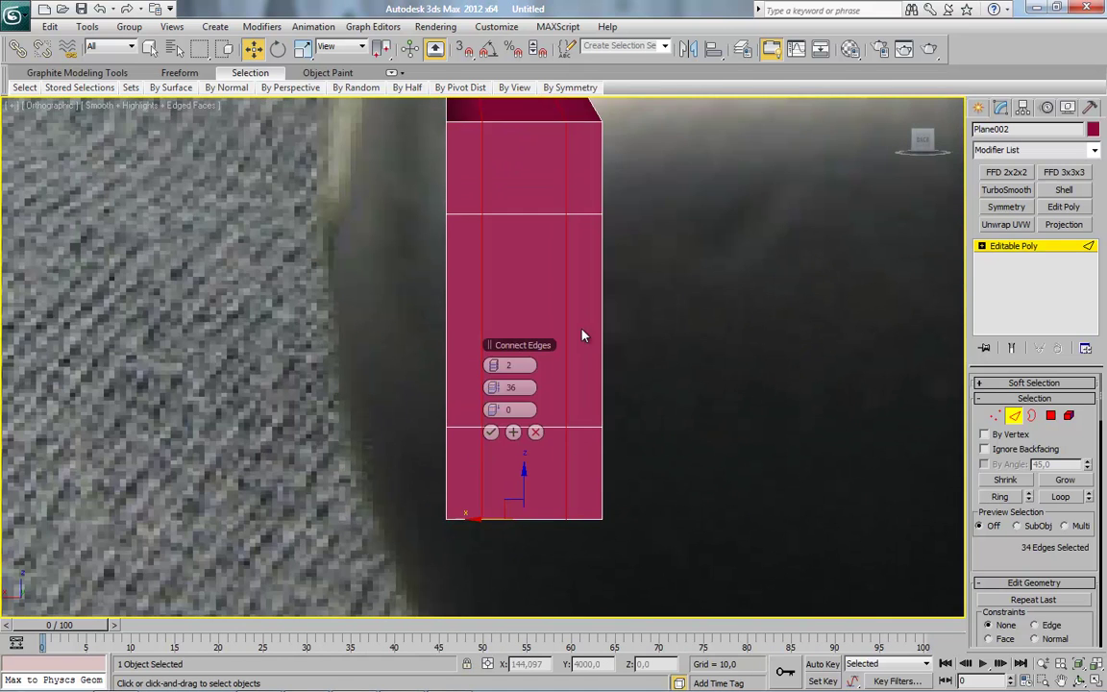
pyautogui.rightClick(487, 386)
pyautogui.rightClick(509, 365)
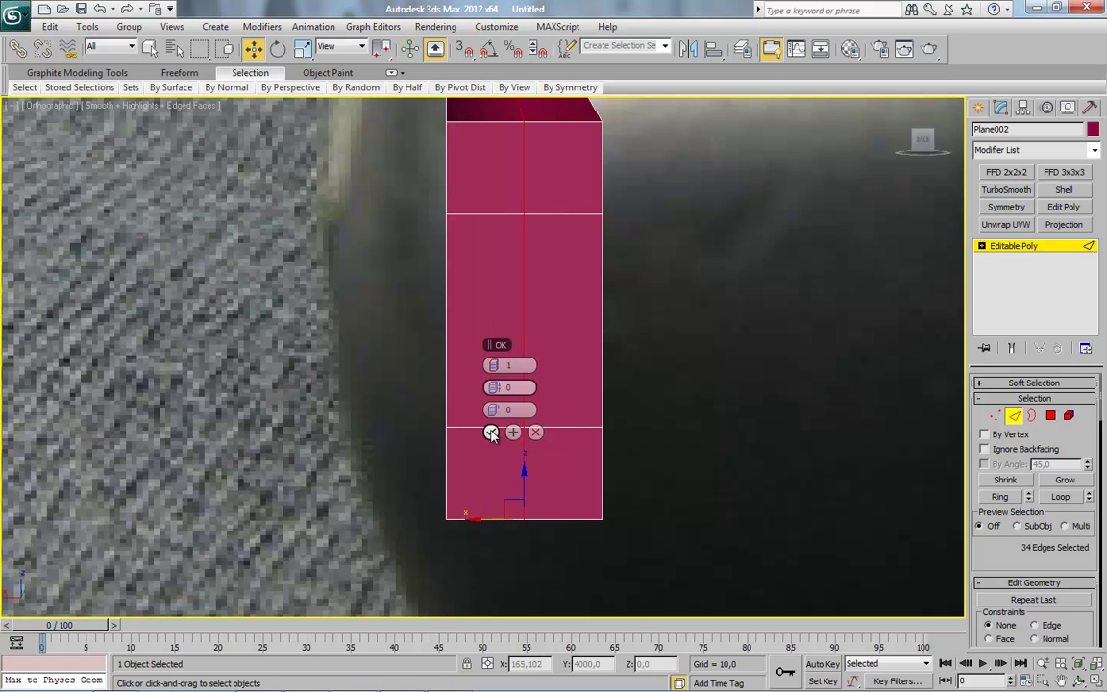
pyautogui.click(491, 433)
# Select the vertices on one side of the block in Vertex mode
pyautogui.keyDown('ctrl'); pyautogui.click(994, 415); pyautogui.keyUp('ctrl')
pyautogui.scroll(-2, 584, 307)
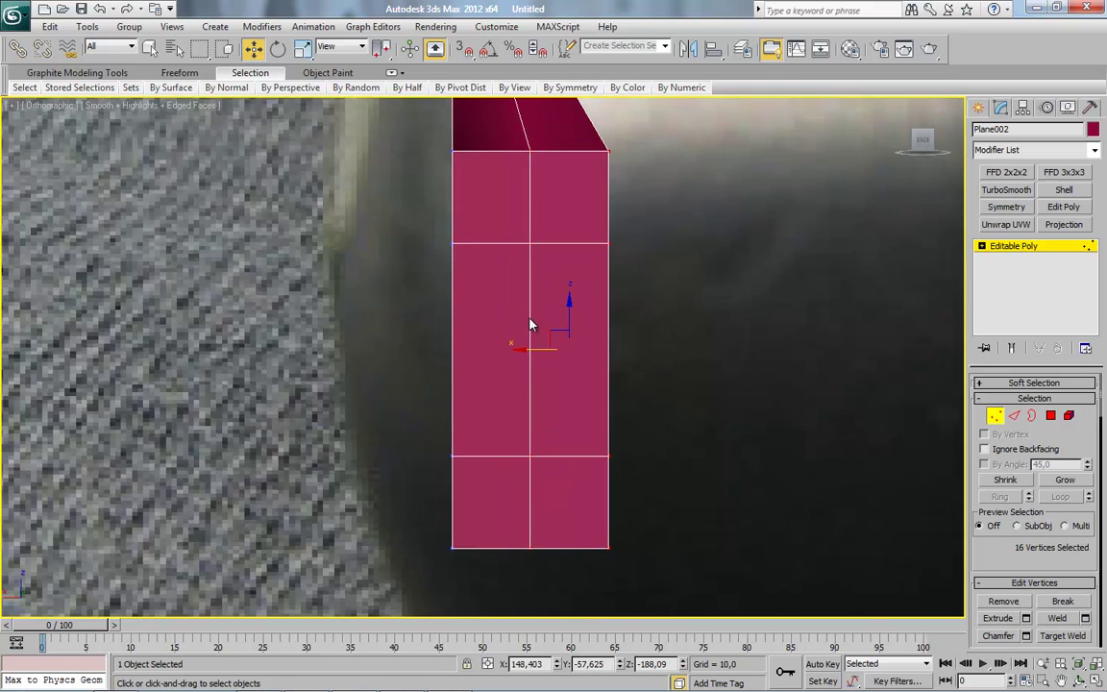
pyautogui.moveTo(520, 449); pyautogui.dragTo(536, 435)
pyautogui.scroll(2, 536, 436)
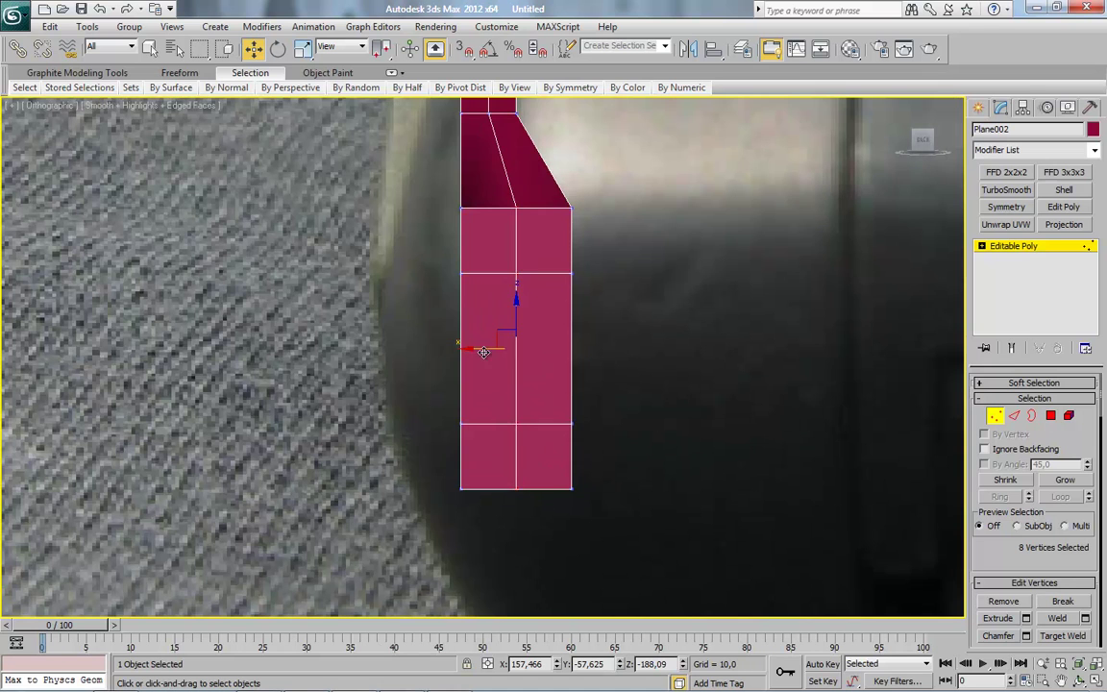
# Delete the three faces between the lips
pyautogui.press('4')
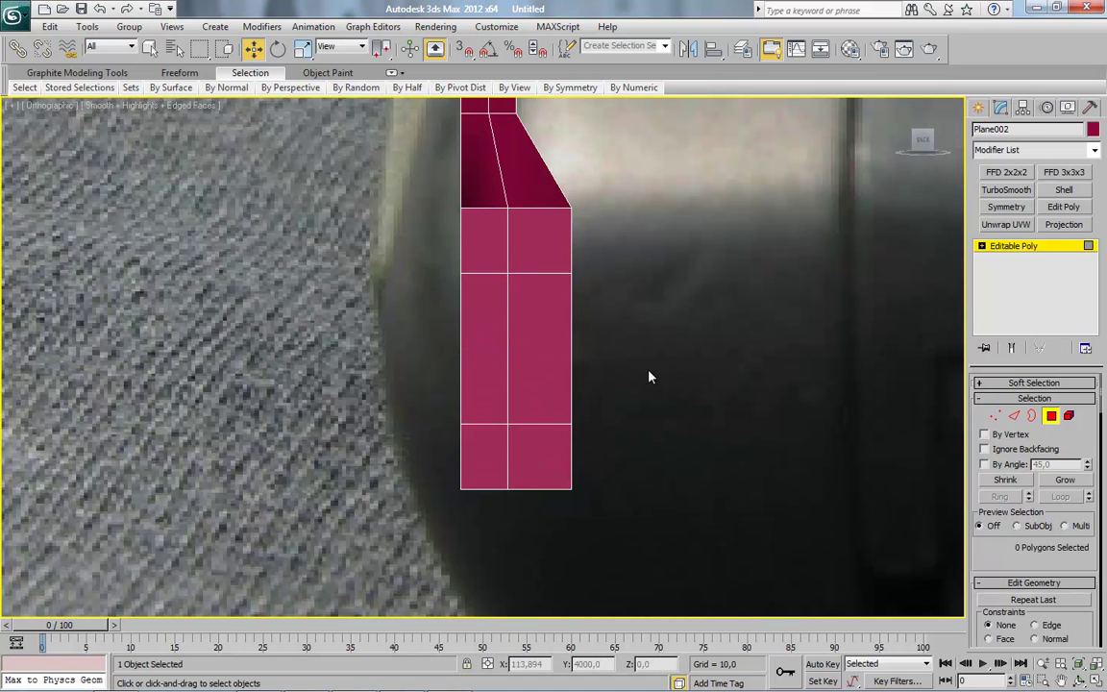
pyautogui.moveTo(588, 354); pyautogui.dragTo(543, 365)
pyautogui.moveTo(543, 365)
pyautogui.keyDown('alt'); pyautogui.mouseDown(button='middle')
pyautogui.moveTo(550, 394)
pyautogui.moveTo(563, 388)
pyautogui.moveTo(489, 390)
pyautogui.moveTo(527, 363)
pyautogui.moveTo(635, 341)
pyautogui.moveTo(995, 454)
pyautogui.mouseUp(button='middle'); pyautogui.keyUp('alt')
pyautogui.press('Delete')
# Select the open border edges along both rims of the hole
pyautogui.click(1013, 415)
pyautogui.scroll(5, 551, 443)
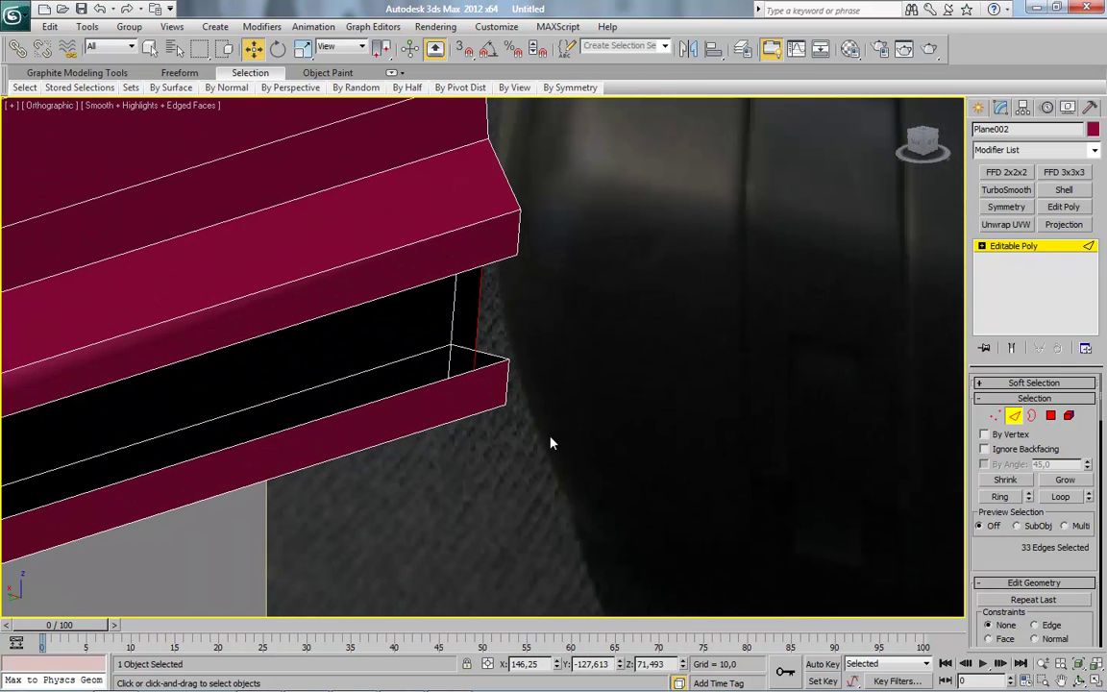
pyautogui.click(487, 348)
pyautogui.moveTo(487, 348)
pyautogui.keyDown('alt'); pyautogui.mouseDown(button='middle')
pyautogui.moveTo(440, 341)
pyautogui.moveTo(486, 240)
pyautogui.moveTo(514, 307)
pyautogui.moveTo(356, 454)
pyautogui.moveTo(521, 420)
pyautogui.mouseUp(button='middle'); pyautogui.keyUp('alt')
pyautogui.keyDown('ctrl'); pyautogui.click(488, 248); pyautogui.keyUp('ctrl')
pyautogui.keyDown('ctrl'); pyautogui.click(374, 309); pyautogui.keyUp('ctrl')
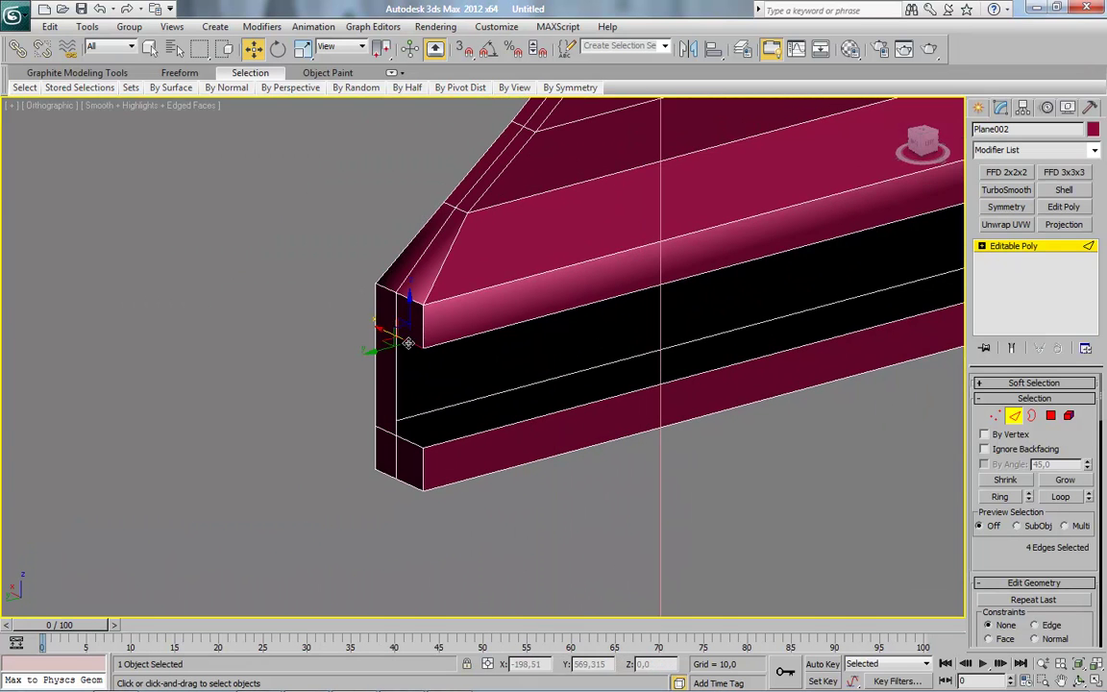
pyautogui.keyDown('ctrl'); pyautogui.click(406, 437); pyautogui.keyUp('ctrl')
pyautogui.scroll(-4, 1009, 571)
pyautogui.scroll(-4, 1009, 570)
pyautogui.scroll(-3, 1010, 571)
# Bridge the open border edges to fill the gap
pyautogui.click(999, 577)
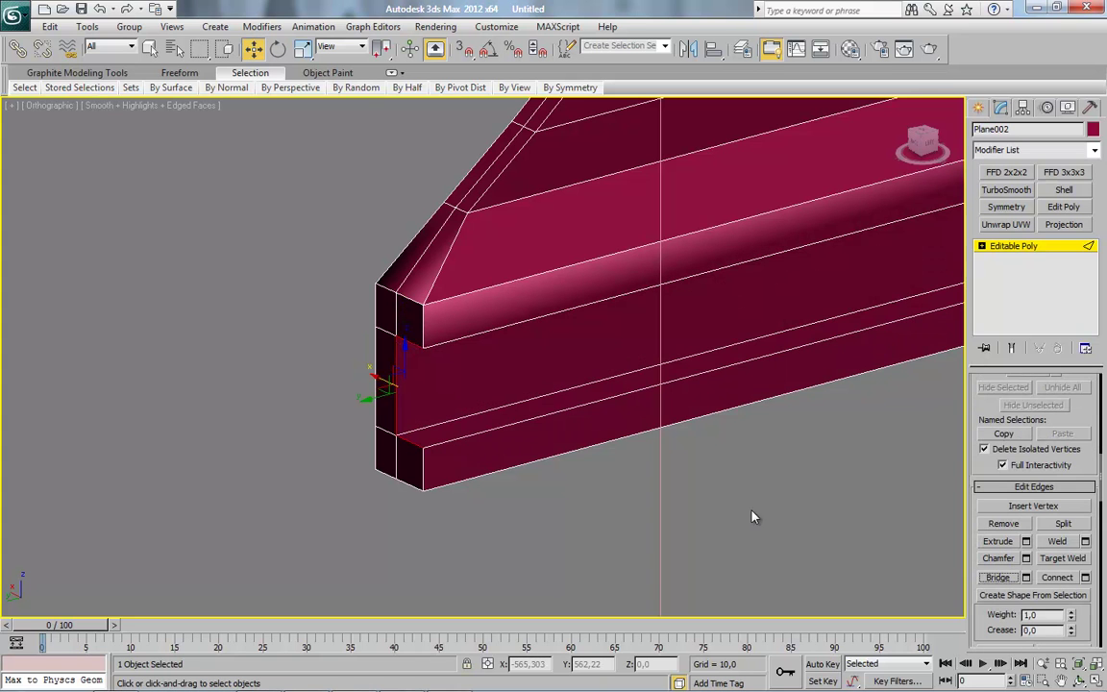
pyautogui.scroll(-3, 666, 365)
pyautogui.hotkey('ctrl', 'b')
pyautogui.moveTo(507, 369)
pyautogui.keyDown('alt'); pyautogui.mouseDown(button='middle')
pyautogui.moveTo(642, 412)
pyautogui.moveTo(689, 392)
pyautogui.moveTo(769, 427)
pyautogui.moveTo(666, 408)
pyautogui.moveTo(699, 408)
pyautogui.moveTo(906, 252)
pyautogui.mouseUp(button='middle'); pyautogui.keyUp('alt')
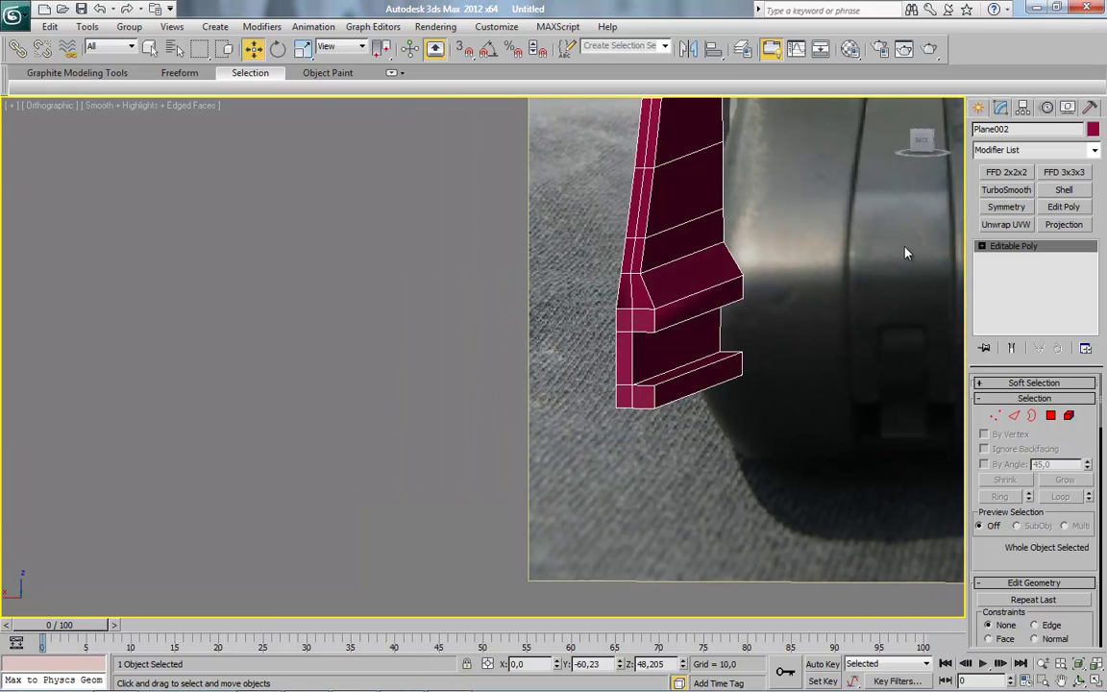
# In a flat side view, select the edges across the lower lip
pyautogui.click(922, 144)
pyautogui.scroll(2, 651, 311)
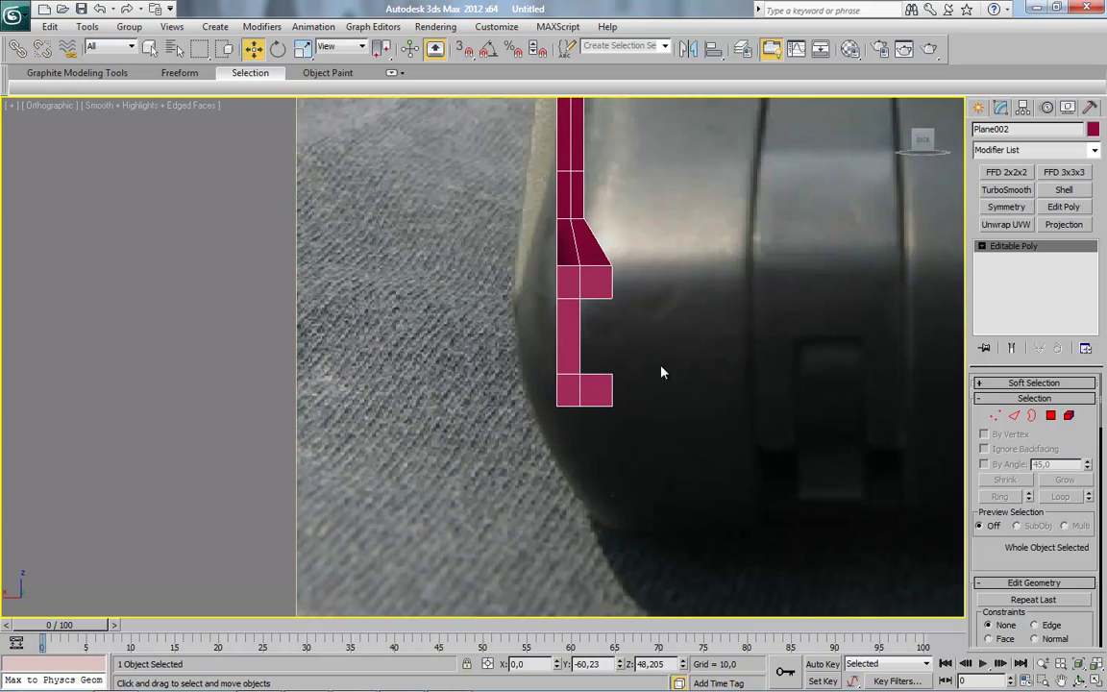
pyautogui.scroll(4, 594, 328)
pyautogui.scroll(2, 657, 384)
pyautogui.click(1014, 415)
pyautogui.scroll(3, 672, 432)
pyautogui.moveTo(250, 302); pyautogui.dragTo(788, 375)
# Connect the lower-lip edges with pinched support edge pairs, applying several times
pyautogui.rightClick(650, 231)
pyautogui.click(630, 324)
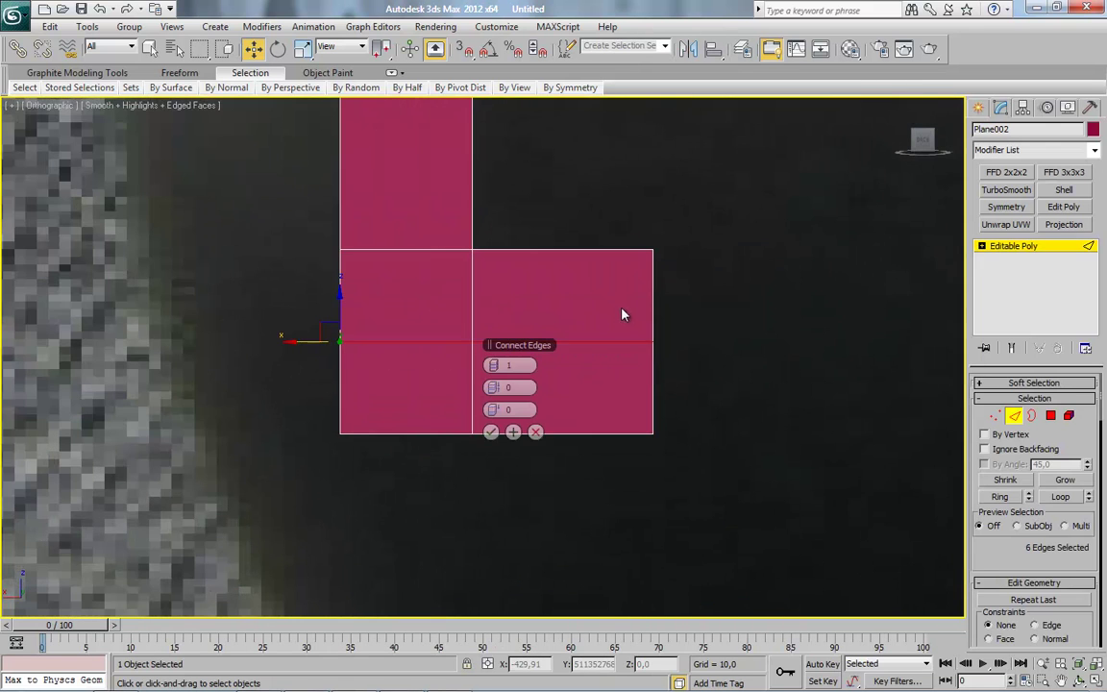
pyautogui.moveTo(713, 381); pyautogui.dragTo(706, 378)
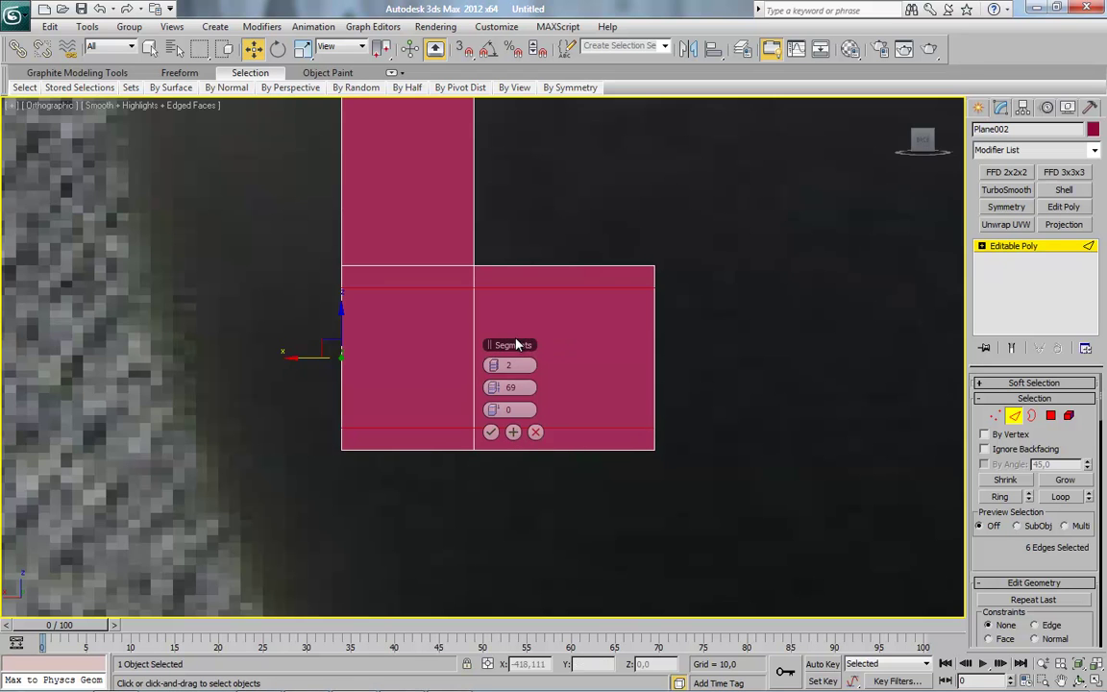
pyautogui.moveTo(516, 344); pyautogui.dragTo(799, 317)
pyautogui.click(797, 404)
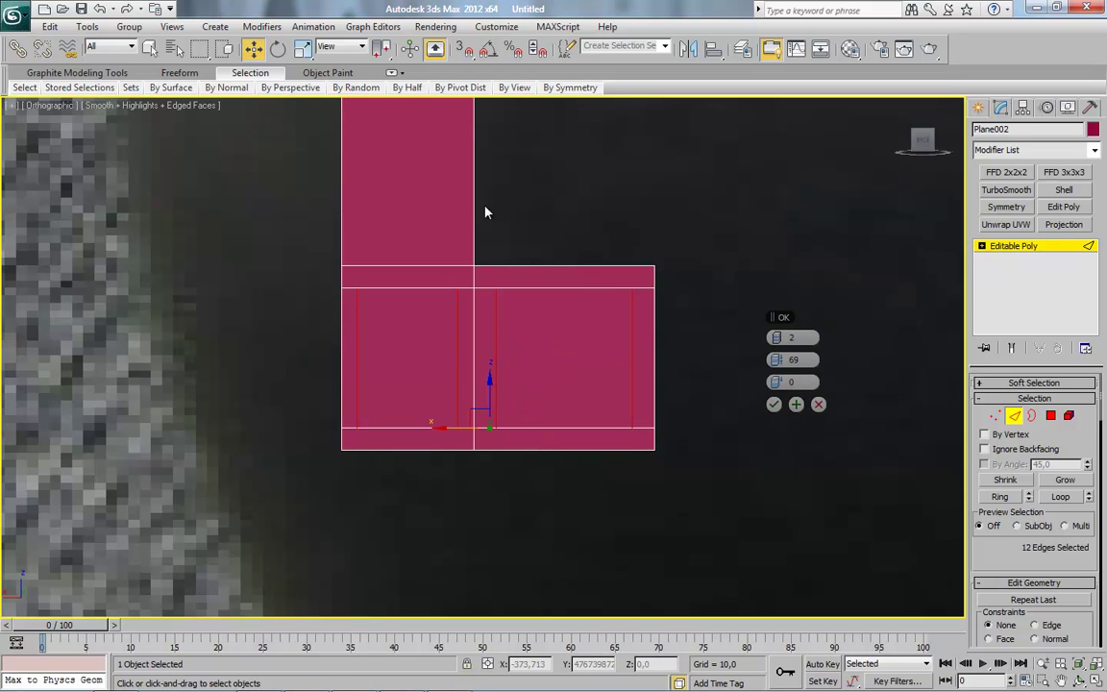
pyautogui.moveTo(774, 359); pyautogui.dragTo(765, 363)
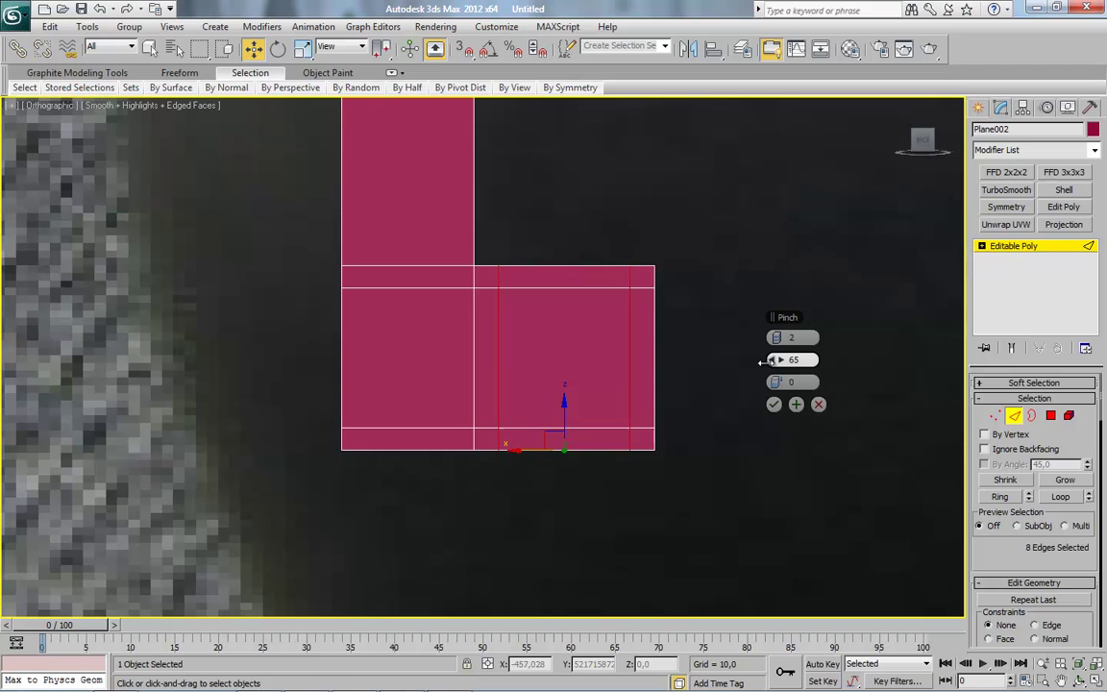
pyautogui.click(796, 405)
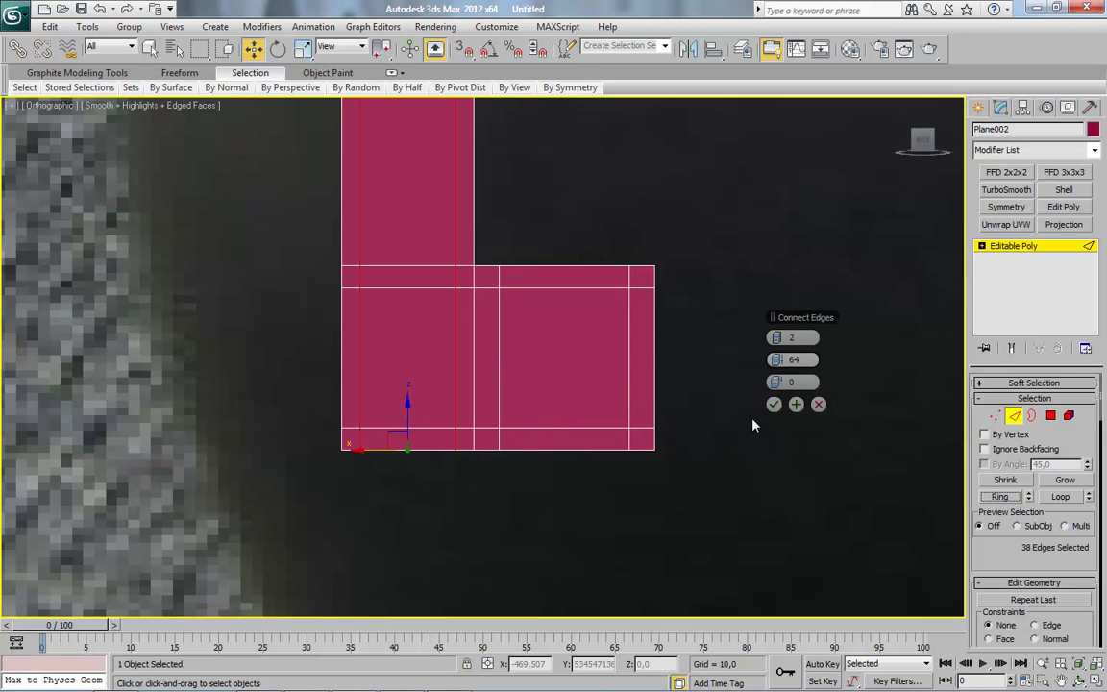
pyautogui.click(774, 405)
# Select the front block's right vertical edge
pyautogui.moveTo(693, 400)
pyautogui.keyDown('alt'); pyautogui.mouseDown(button='middle')
pyautogui.moveTo(445, 395)
pyautogui.moveTo(469, 395)
pyautogui.moveTo(507, 426)
pyautogui.mouseUp(button='middle'); pyautogui.keyUp('alt')
pyautogui.click(643, 395)
pyautogui.click(1002, 499)
pyautogui.rightClick(730, 288)
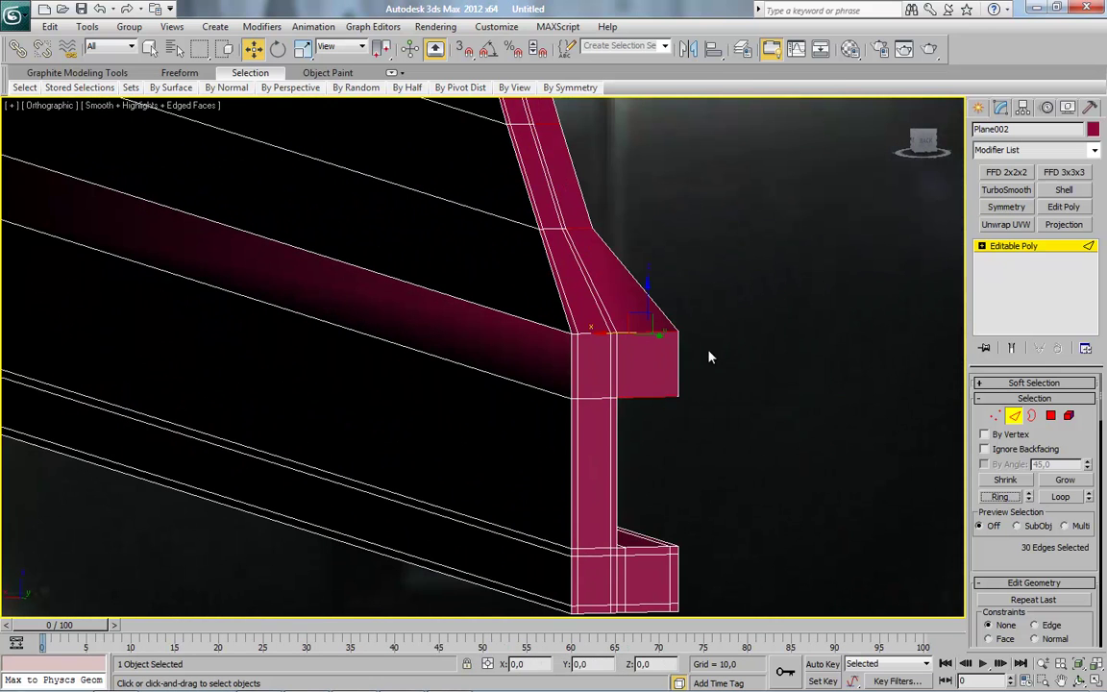
pyautogui.click(612, 316)
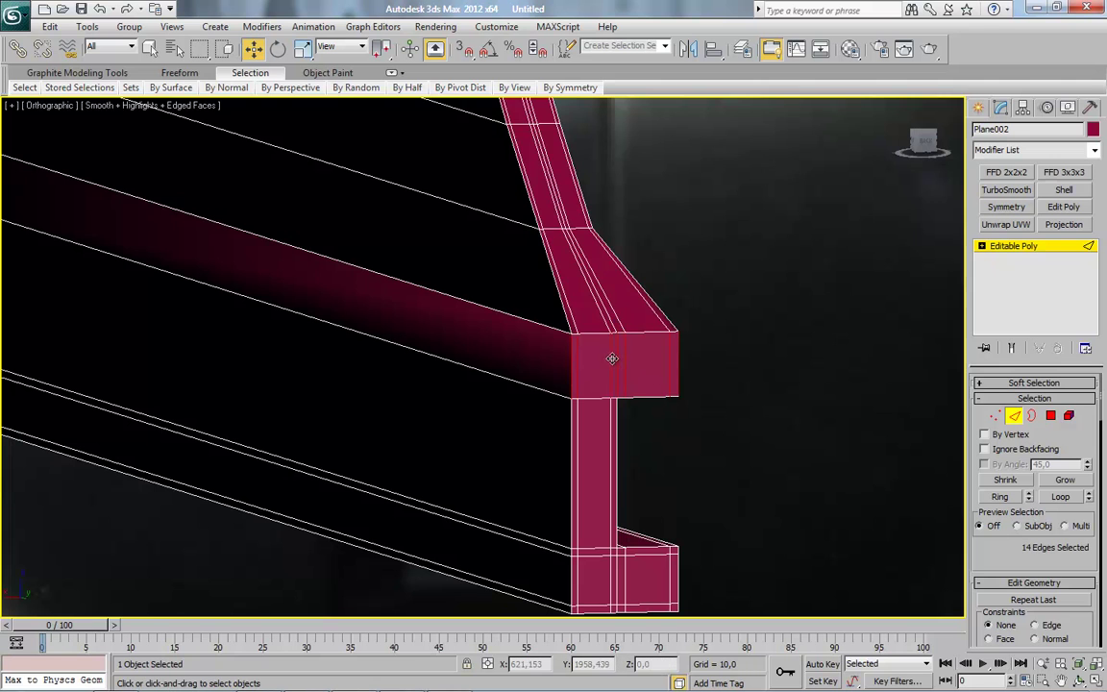
pyautogui.scroll(2, 700, 402)
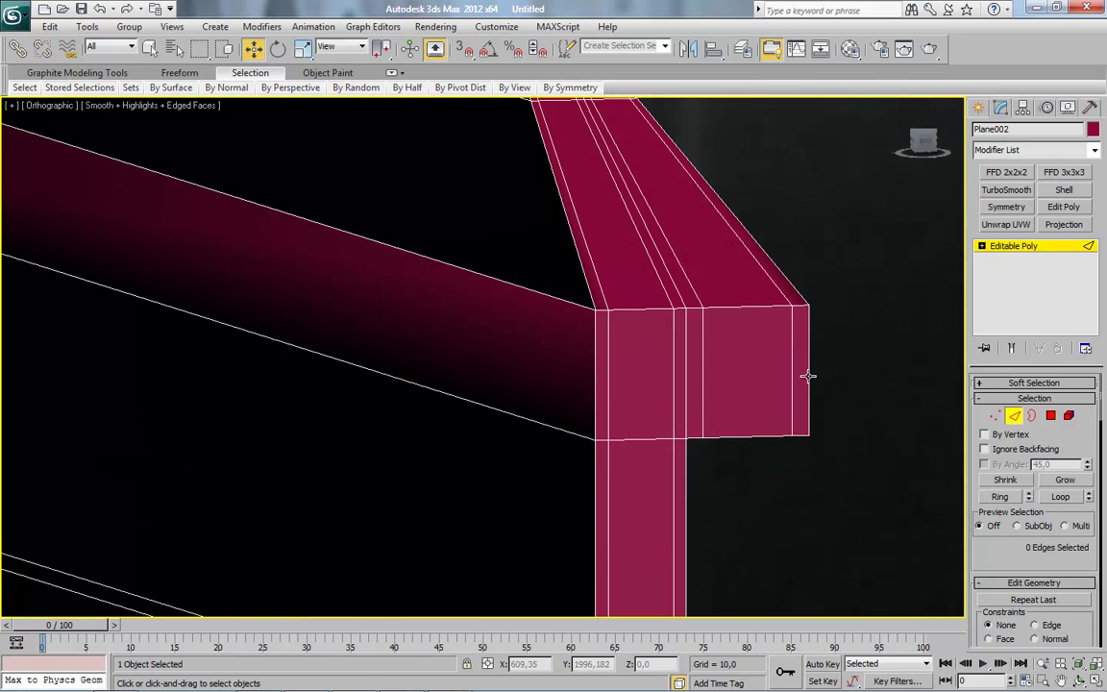
pyautogui.scroll(-3, 533, 383)
pyautogui.scroll(-3, 417, 388)
pyautogui.scroll(2, 413, 420)
pyautogui.scroll(2, 413, 420)
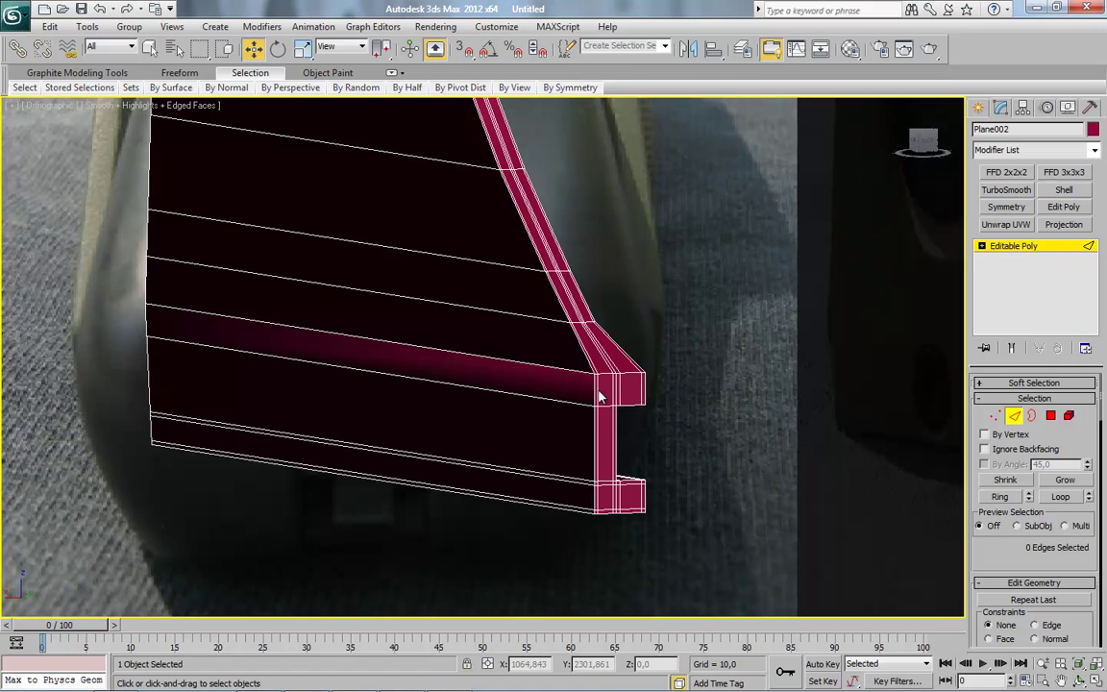
pyautogui.scroll(4, 599, 396)
pyautogui.click(390, 330)
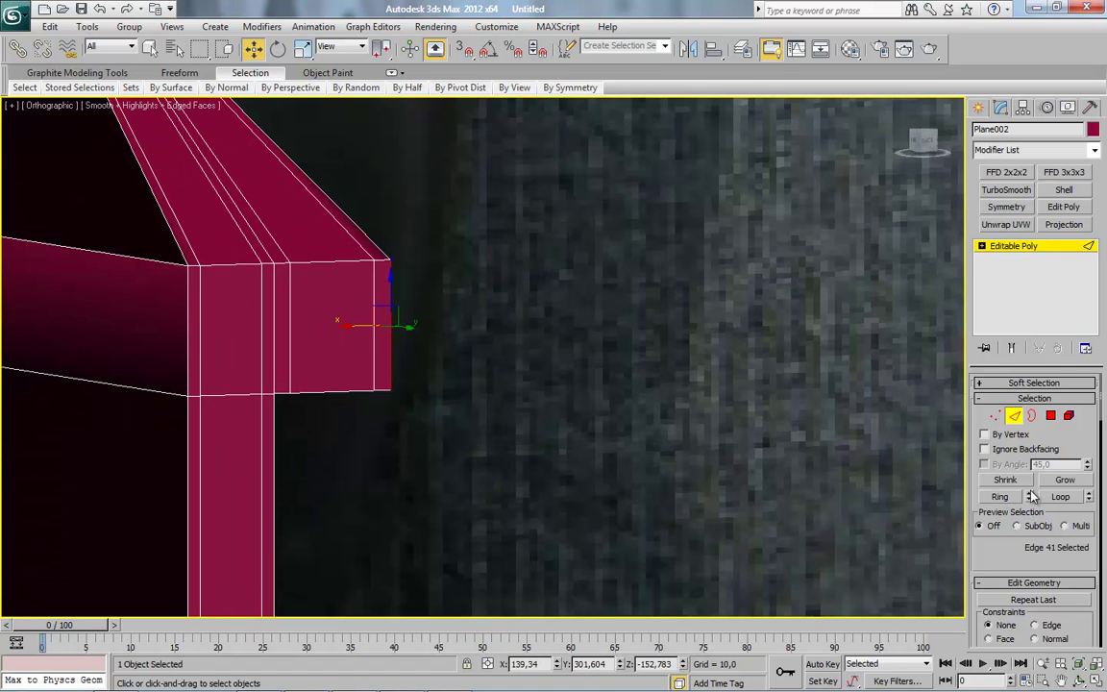
pyautogui.moveTo(605, 479); pyautogui.dragTo(727, 492, button='middle')
pyautogui.scroll(2, 672, 419)
pyautogui.click(634, 404)
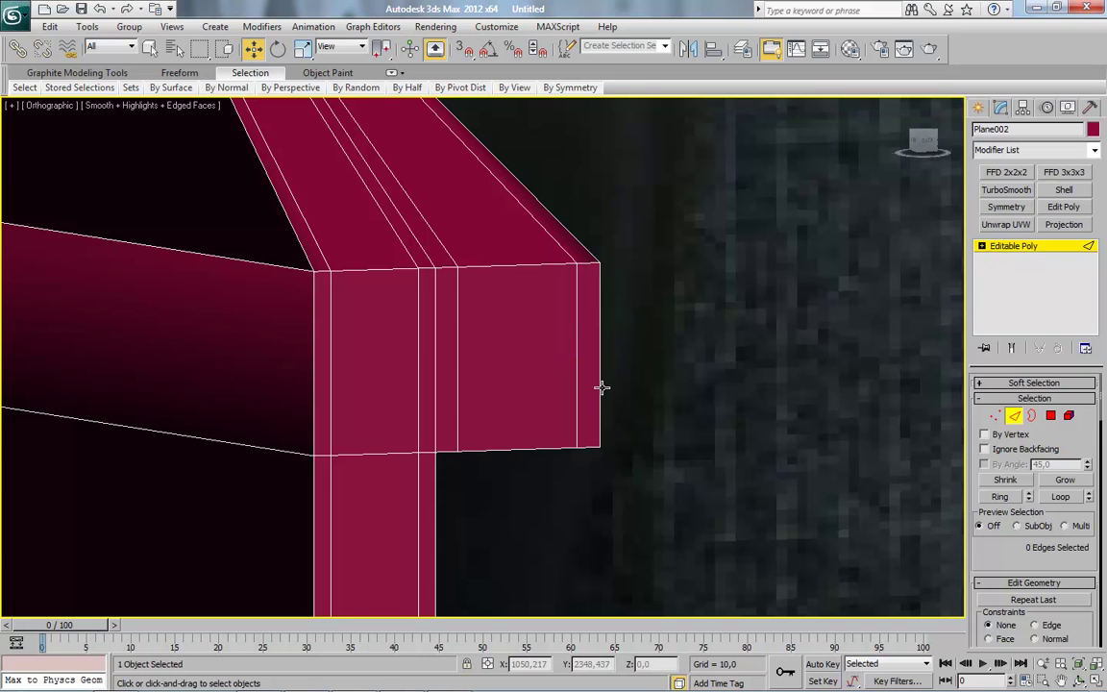
pyautogui.click(599, 385)
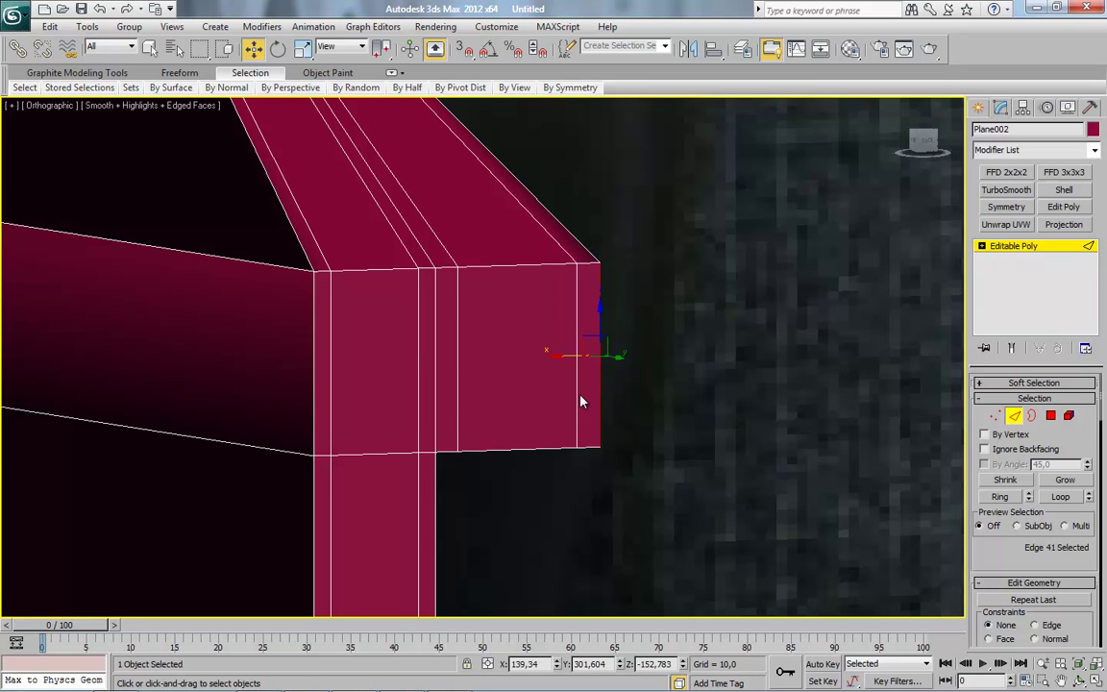
# Ring that edge and connect it with pinched support edges at the block's corner
pyautogui.hotkey('alt', 'r')
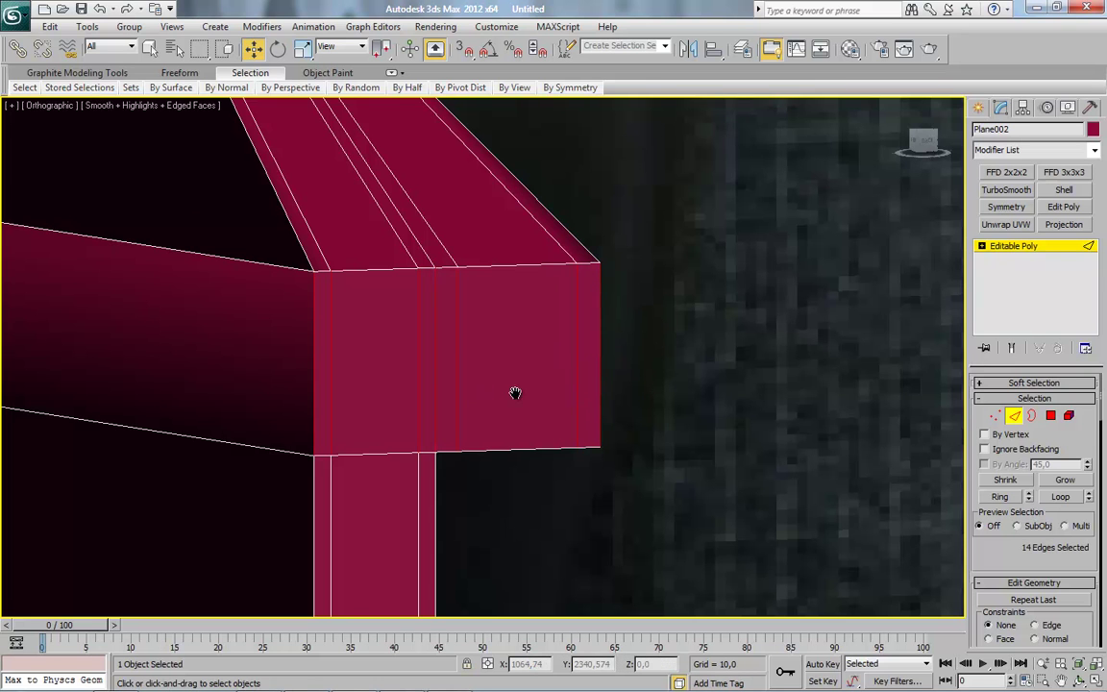
pyautogui.moveTo(515, 393); pyautogui.dragTo(689, 385, button='middle')
pyautogui.rightClick(606, 361)
pyautogui.click(593, 407)
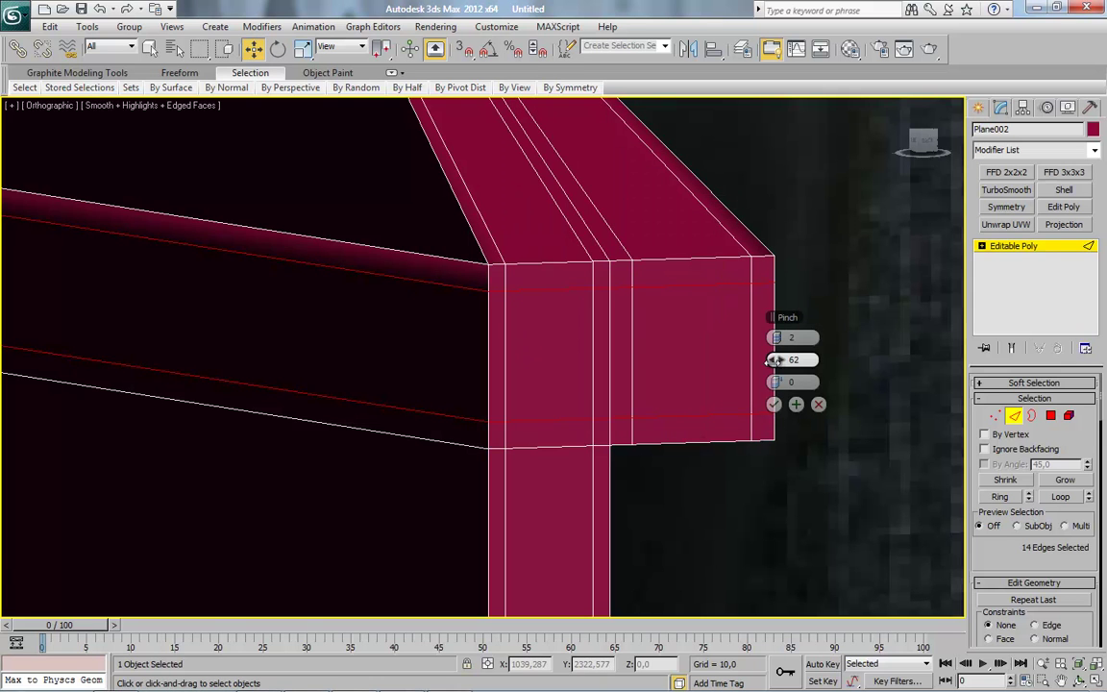
pyautogui.scroll(-3, 662, 399)
pyautogui.click(793, 405)
pyautogui.click(1000, 498)
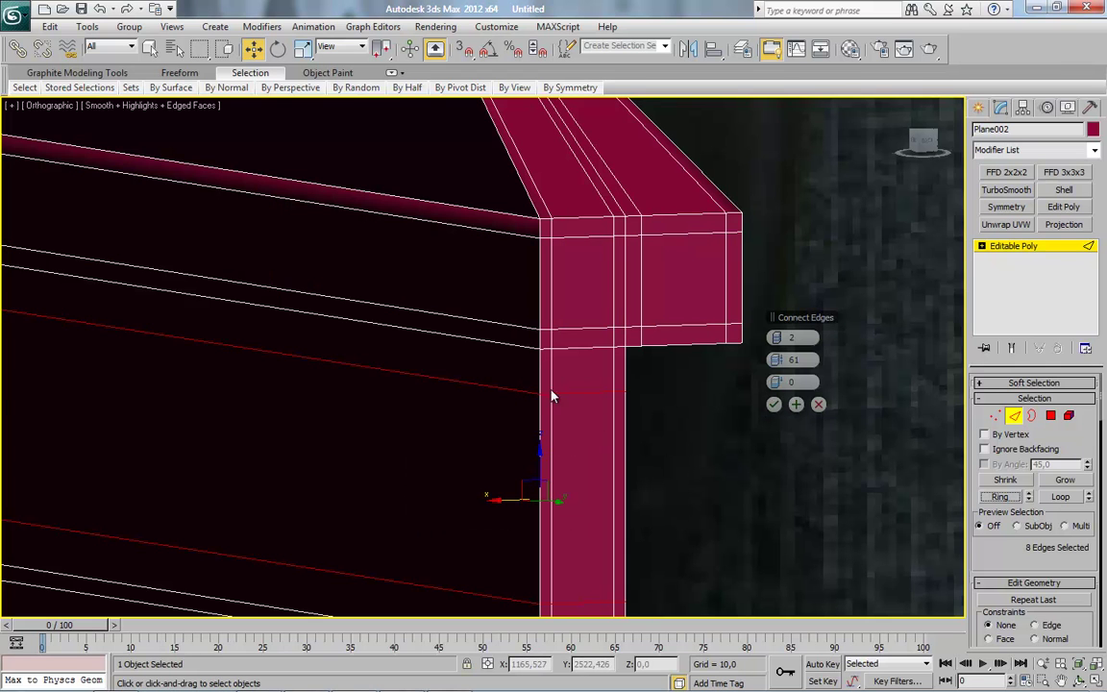
pyautogui.moveTo(780, 360)
pyautogui.mouseDown()
pyautogui.moveTo(861, 357)
pyautogui.moveTo(839, 370)
pyautogui.mouseUp()
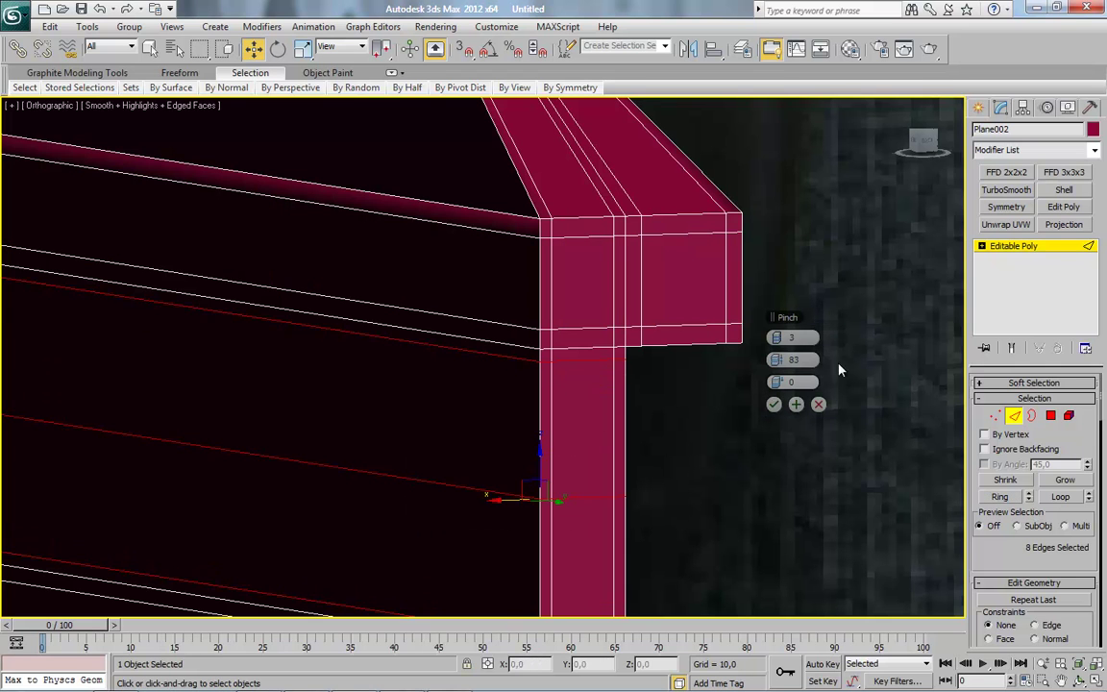
pyautogui.click(774, 404)
# Add two pinched support edges (pinch 78) across the upper lip ring
pyautogui.scroll(-3, 533, 511)
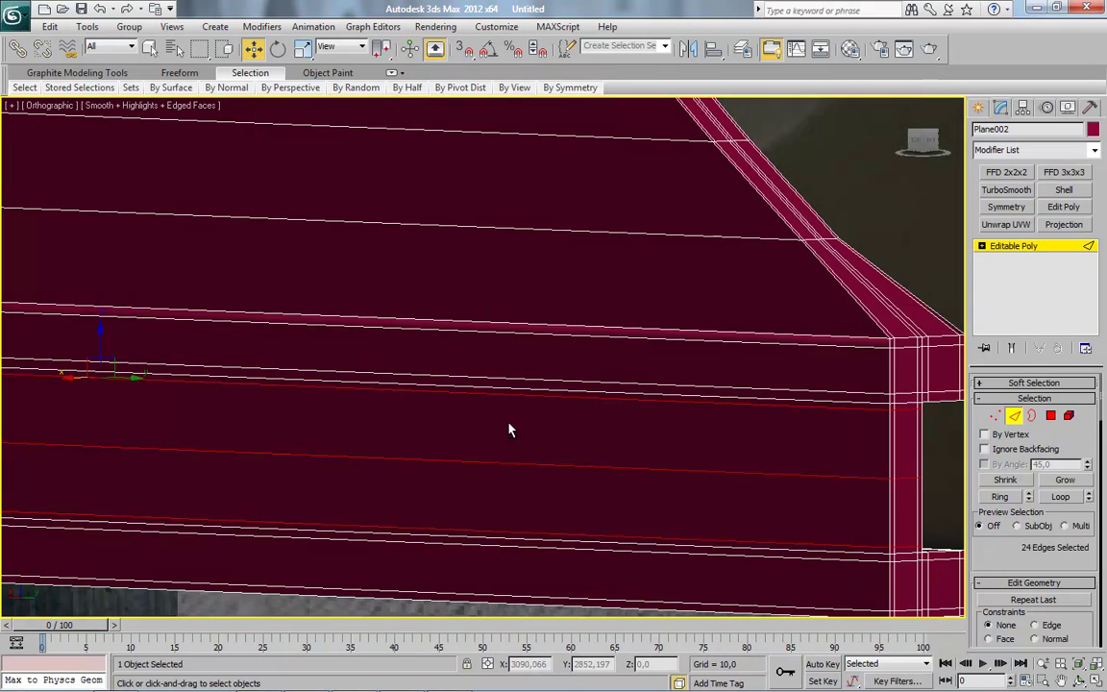
pyautogui.click(605, 361)
pyautogui.keyDown('shift'); pyautogui.click(588, 310); pyautogui.keyUp('shift')
pyautogui.rightClick(575, 325)
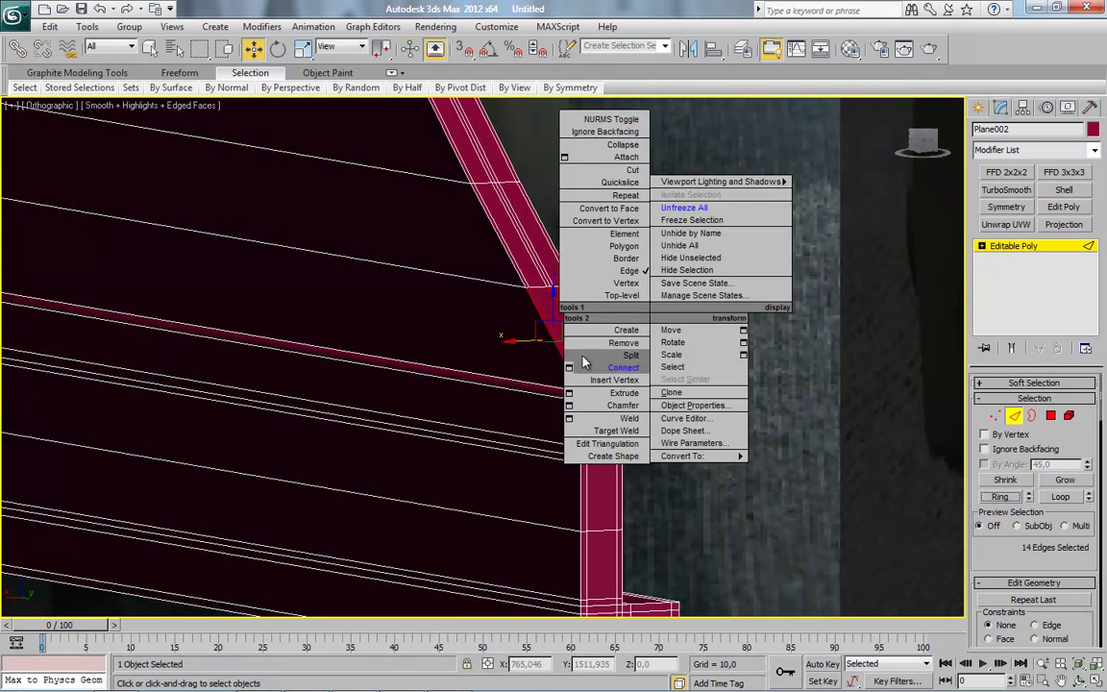
pyautogui.click(570, 366)
pyautogui.moveTo(776, 338); pyautogui.dragTo(762, 359)
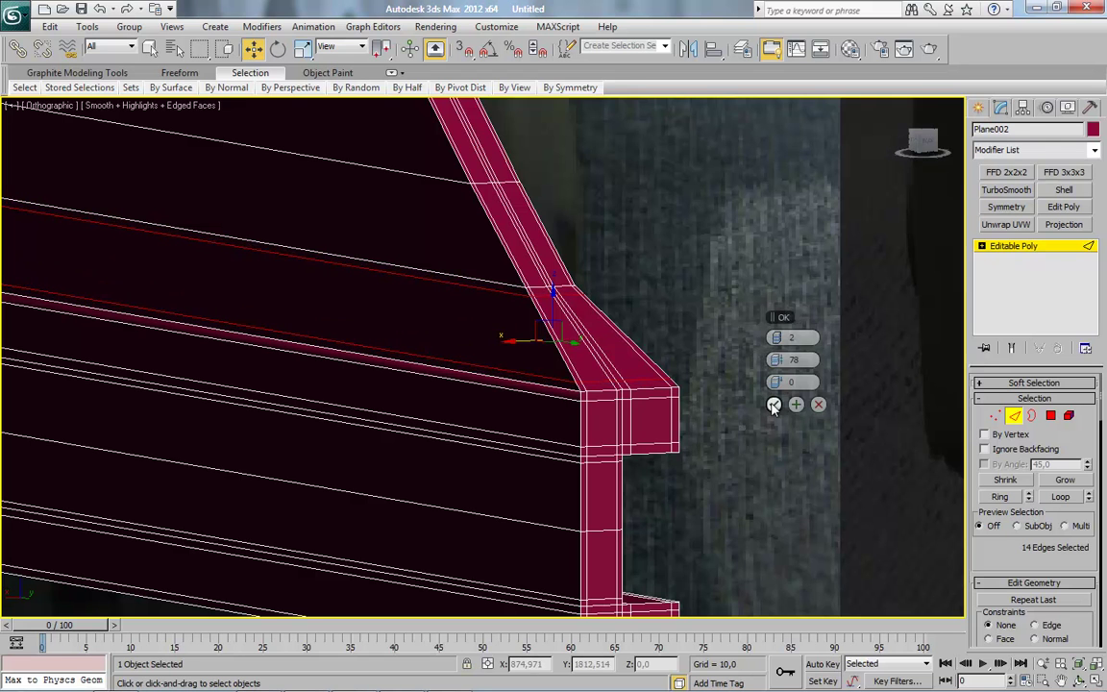
pyautogui.click(773, 404)
pyautogui.scroll(-3, 612, 343)
pyautogui.moveTo(501, 363)
pyautogui.keyDown('alt'); pyautogui.mouseDown(button='middle')
pyautogui.moveTo(514, 333)
pyautogui.moveTo(506, 376)
pyautogui.moveTo(560, 388)
pyautogui.moveTo(640, 383)
pyautogui.mouseUp(button='middle'); pyautogui.keyUp('alt')
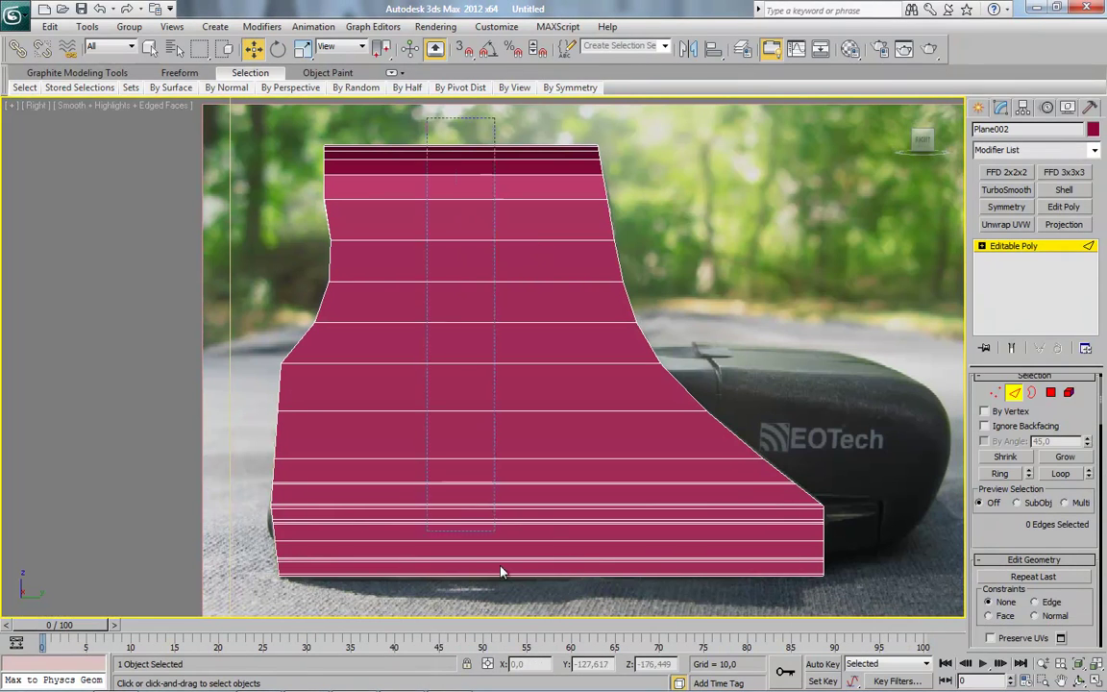
# Add a vertical edge loop down the shell and slide the middle loop left
pyautogui.moveTo(501, 571); pyautogui.dragTo(502, 575)
pyautogui.rightClick(569, 317)
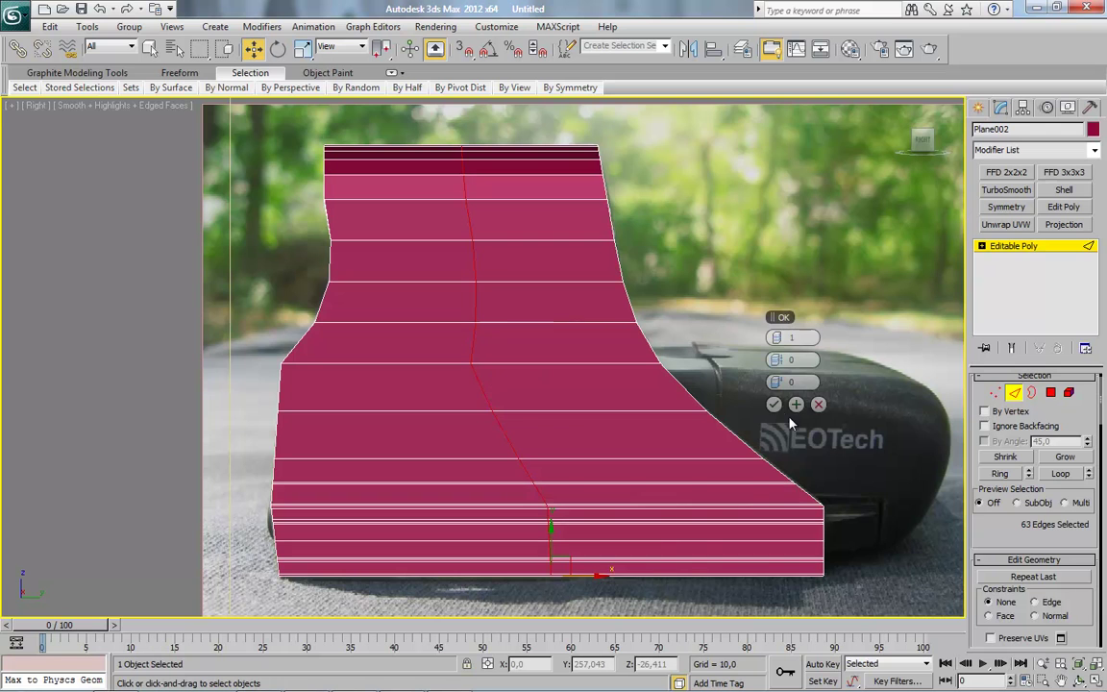
pyautogui.click(774, 404)
pyautogui.moveTo(941, 537); pyautogui.dragTo(940, 347)
pyautogui.scroll(-2, 989, 440)
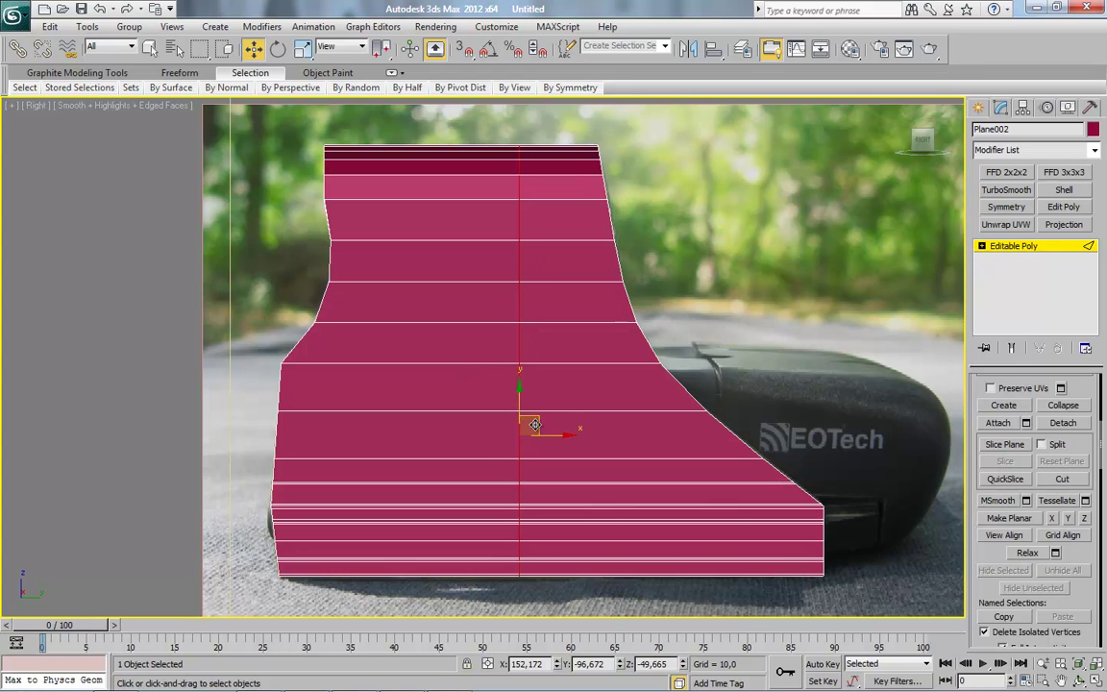
pyautogui.moveTo(553, 438); pyautogui.dragTo(505, 434)
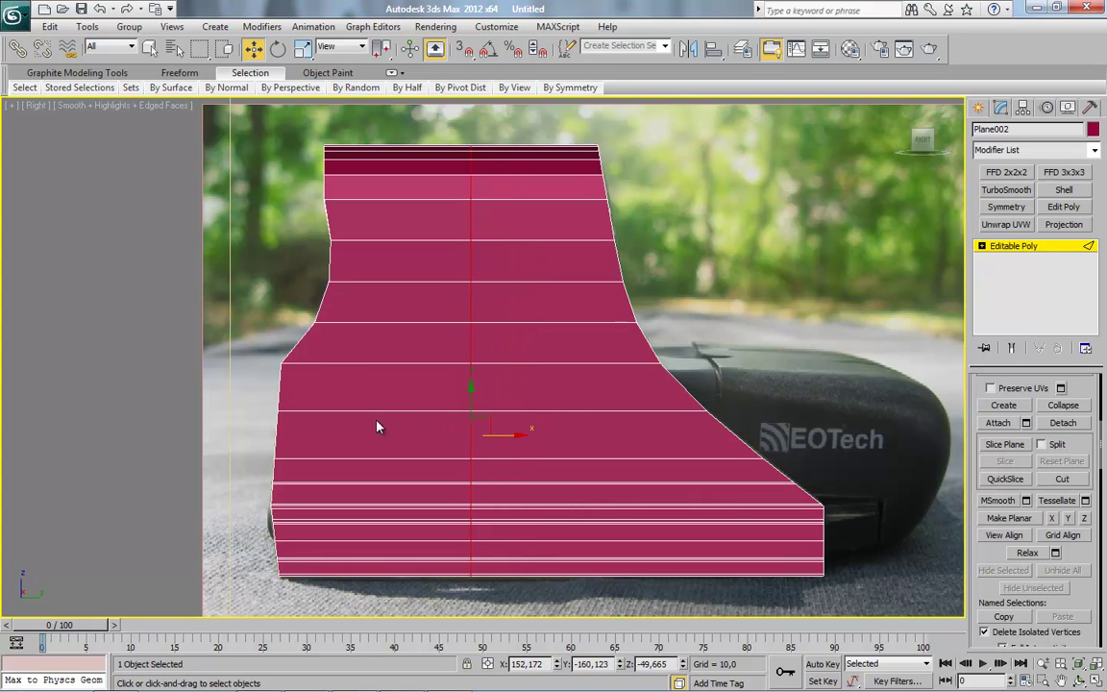
pyautogui.scroll(2, 486, 417)
pyautogui.scroll(5, 1102, 403)
pyautogui.scroll(3, 1102, 403)
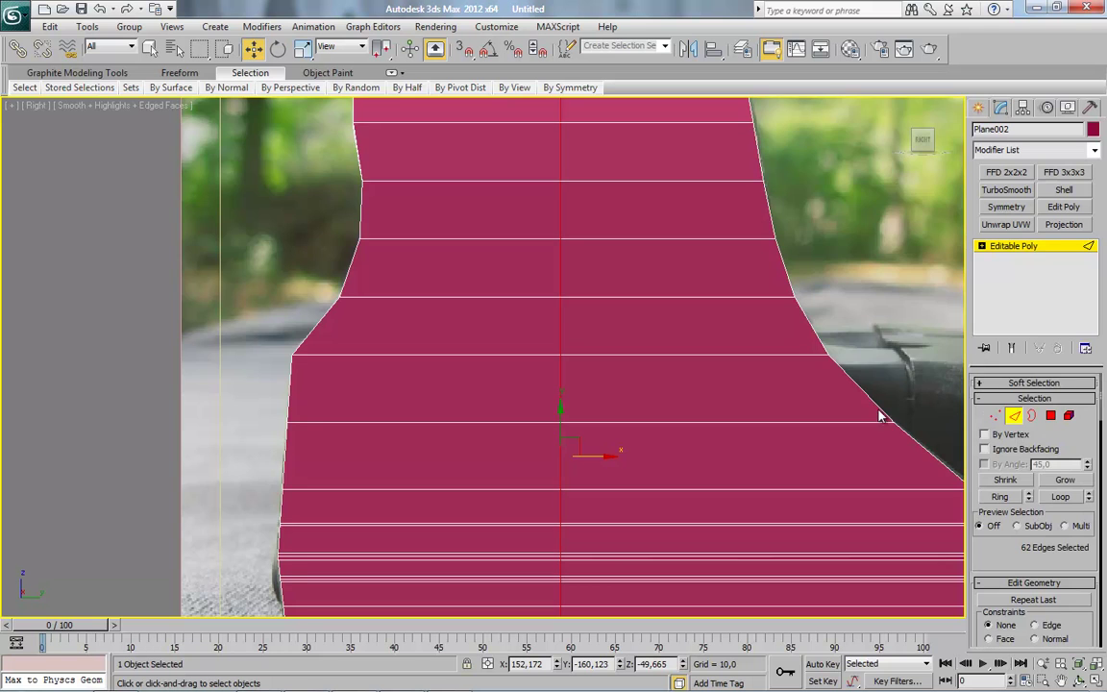
pyautogui.scroll(2, 334, 392)
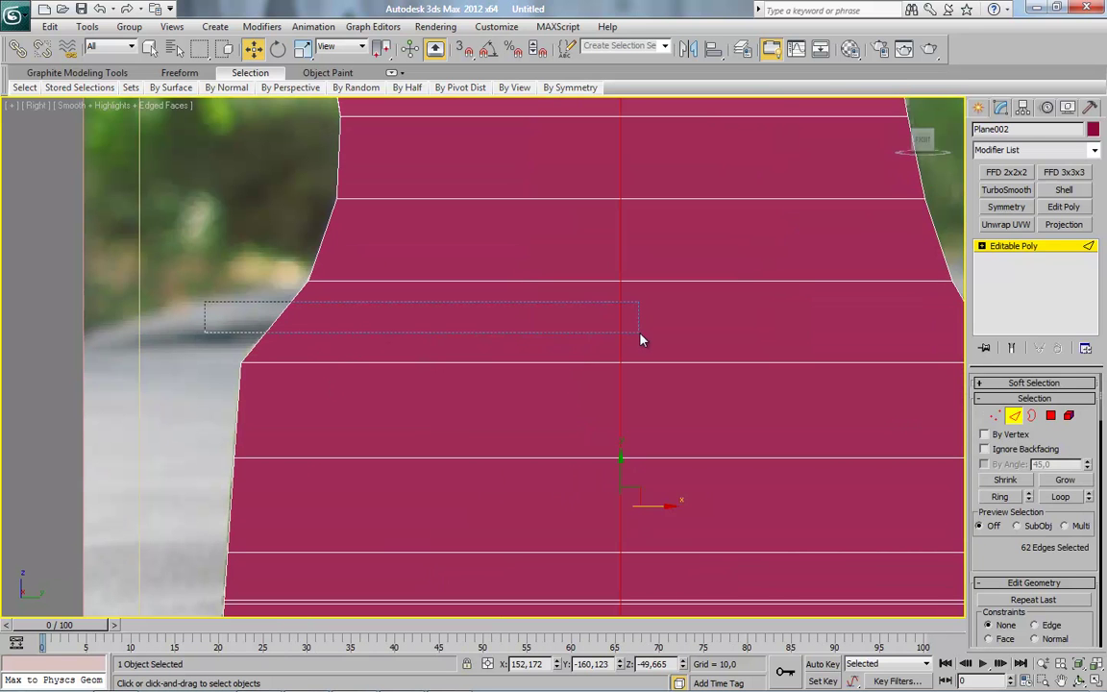
# Connect the profile-step edges with one loop slid to 82, below the step
pyautogui.moveTo(641, 338); pyautogui.dragTo(640, 338)
pyautogui.rightClick(654, 302)
pyautogui.click(630, 342)
pyautogui.moveTo(781, 382); pyautogui.dragTo(849, 419)
pyautogui.click(796, 404)
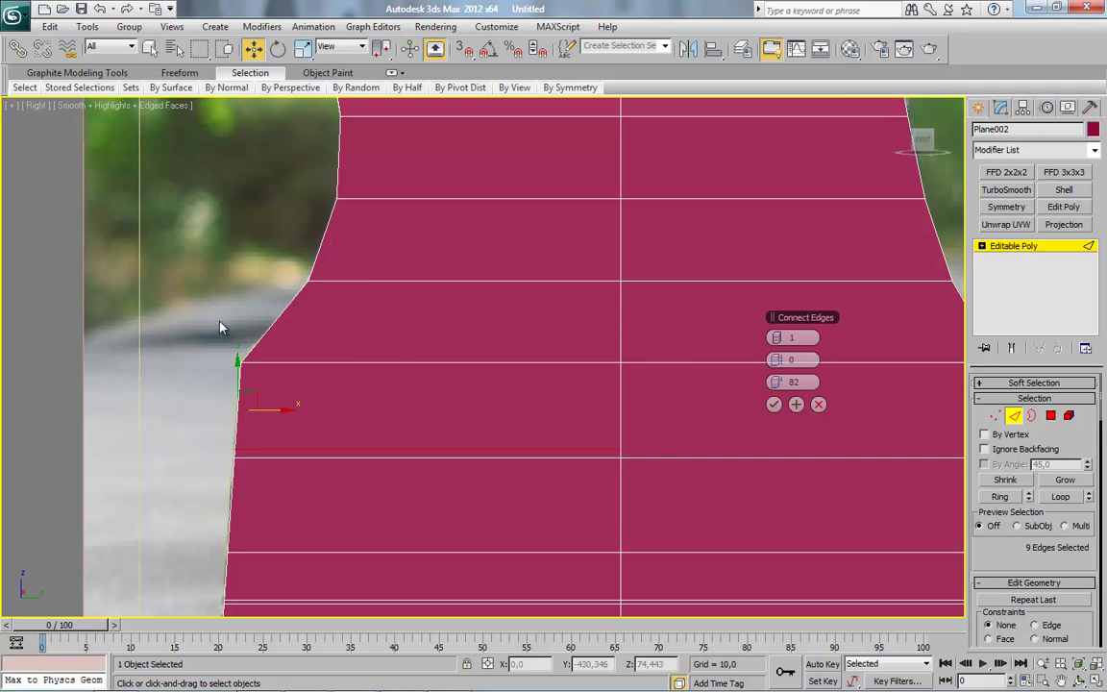
pyautogui.press('Escape')
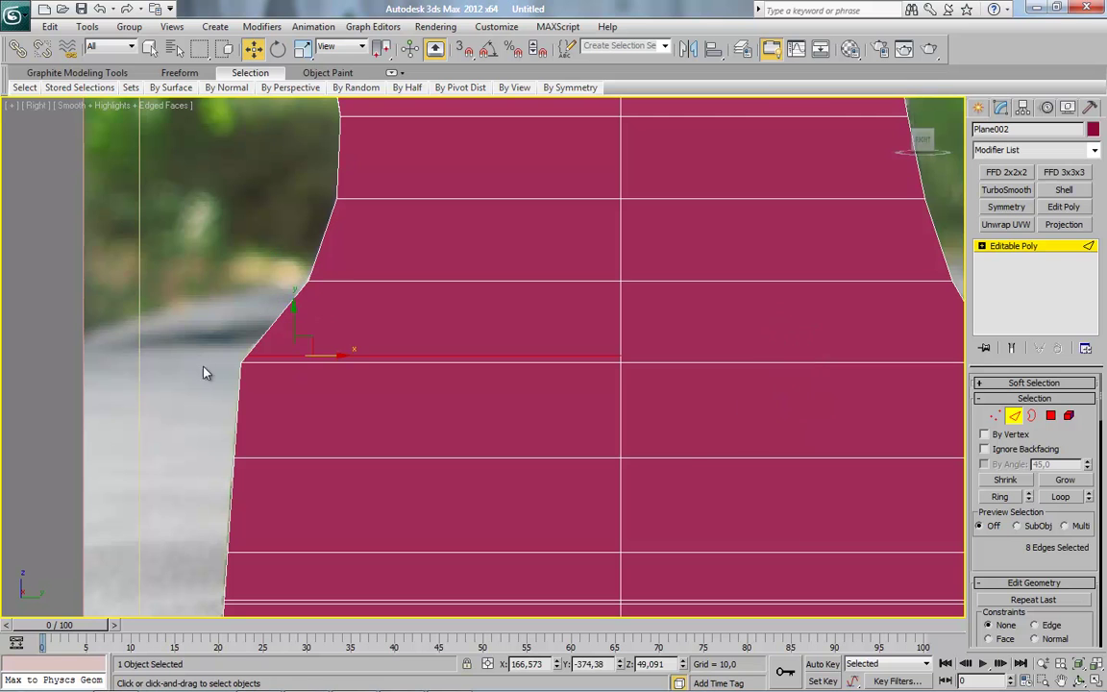
# Add a second support loop with slide -86 near the step, then exit Edge mode
pyautogui.rightClick(719, 402)
pyautogui.click(624, 456)
pyautogui.moveTo(769, 386); pyautogui.dragTo(754, 435)
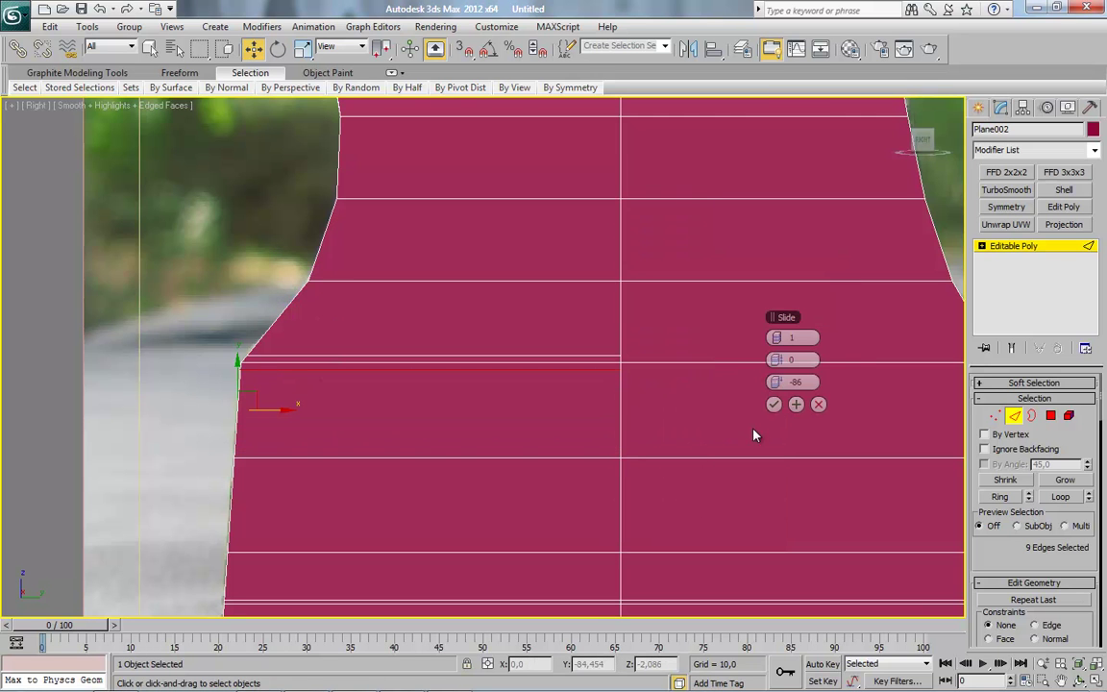
pyautogui.press('Return')
pyautogui.click(1026, 417)
pyautogui.scroll(-3, 600, 407)
# Add a TurboSmooth modifier (1 iteration) to smooth the hood shell
pyautogui.keyDown('alt'); pyautogui.moveTo(600, 408); pyautogui.dragTo(637, 408, button='middle'); pyautogui.keyUp('alt')
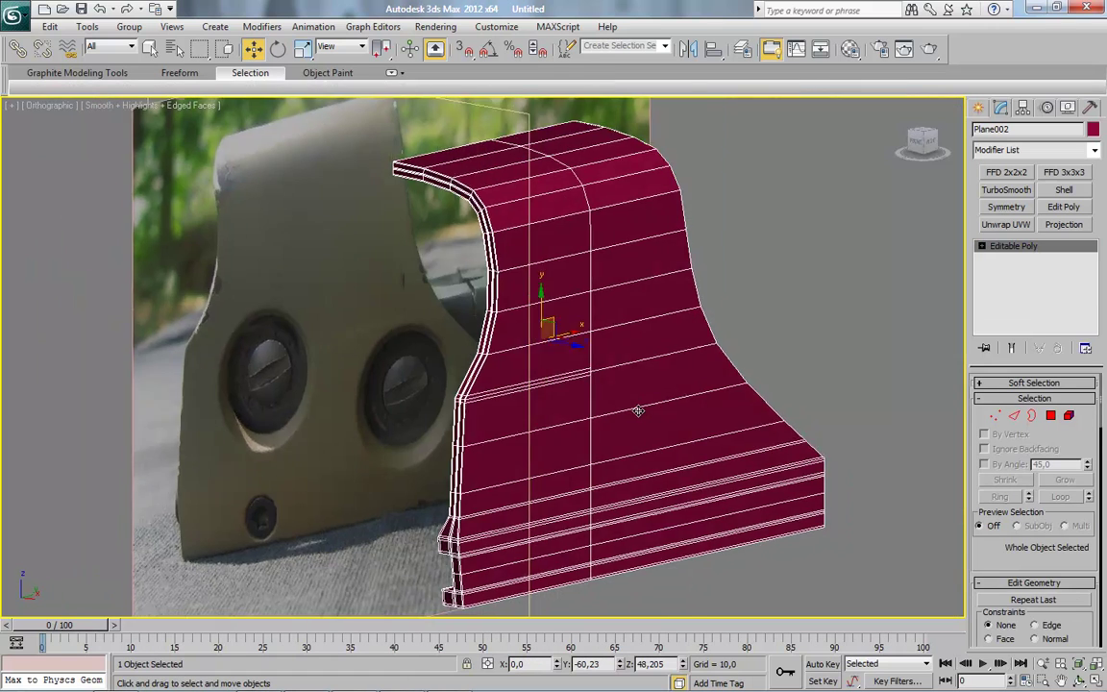
pyautogui.moveTo(872, 388)
pyautogui.keyDown('alt'); pyautogui.mouseDown(button='middle')
pyautogui.moveTo(785, 455)
pyautogui.moveTo(773, 372)
pyautogui.mouseUp(button='middle'); pyautogui.keyUp('alt')
pyautogui.scroll(3, 785, 455)
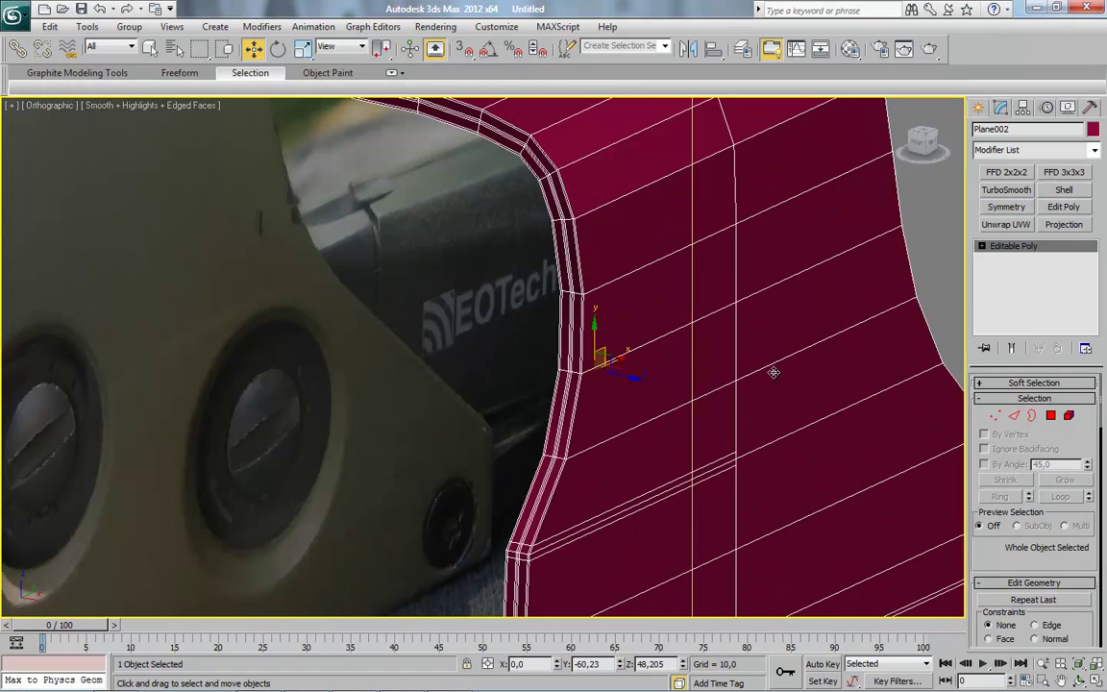
pyautogui.click(1002, 190)
pyautogui.scroll(-3, 596, 365)
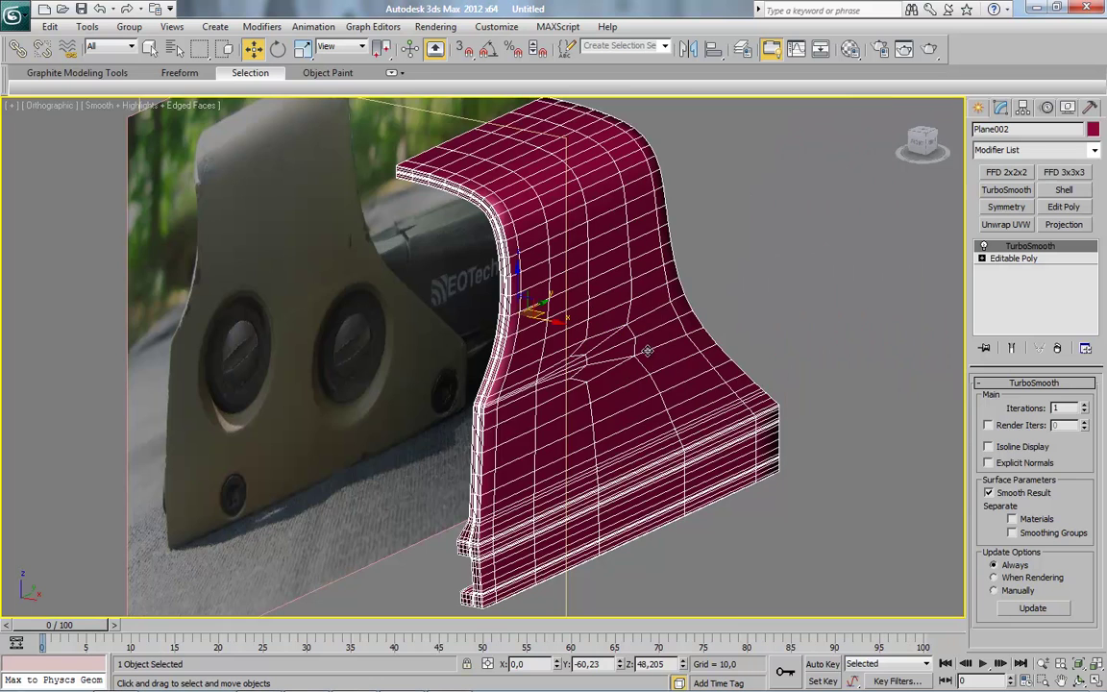
pyautogui.keyDown('alt'); pyautogui.moveTo(576, 365); pyautogui.dragTo(613, 357, button='middle'); pyautogui.keyUp('alt')
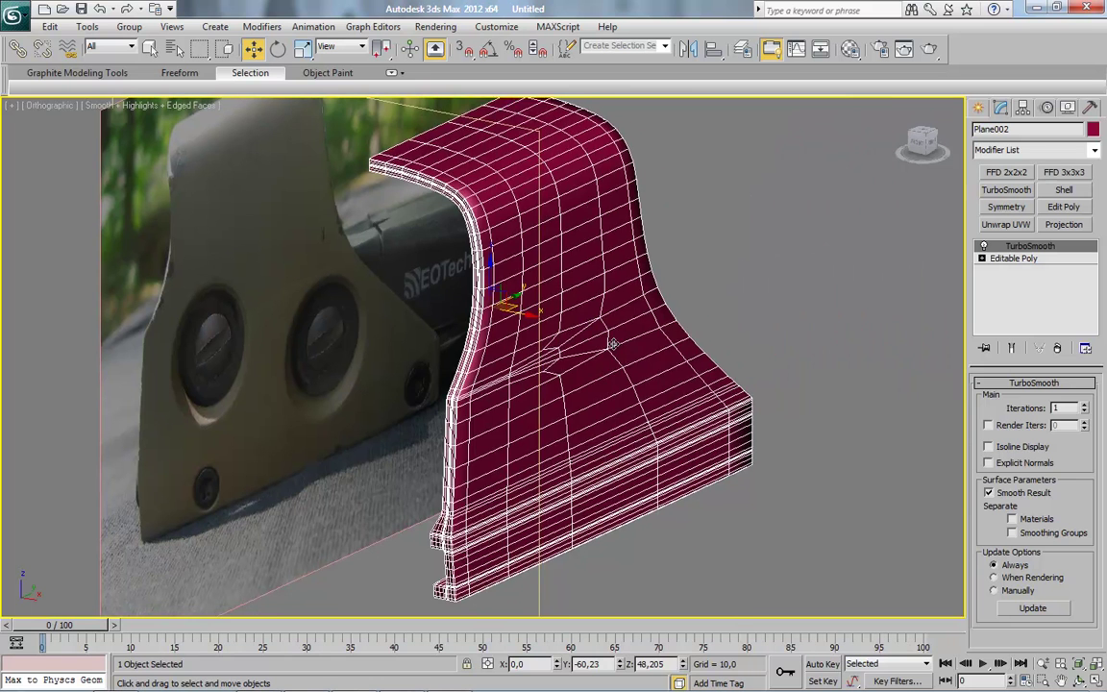
# Ring-select the horizontal edges and connect a vertical support loop slid (-155) toward the left border
pyautogui.click(1014, 259)
pyautogui.press('2')
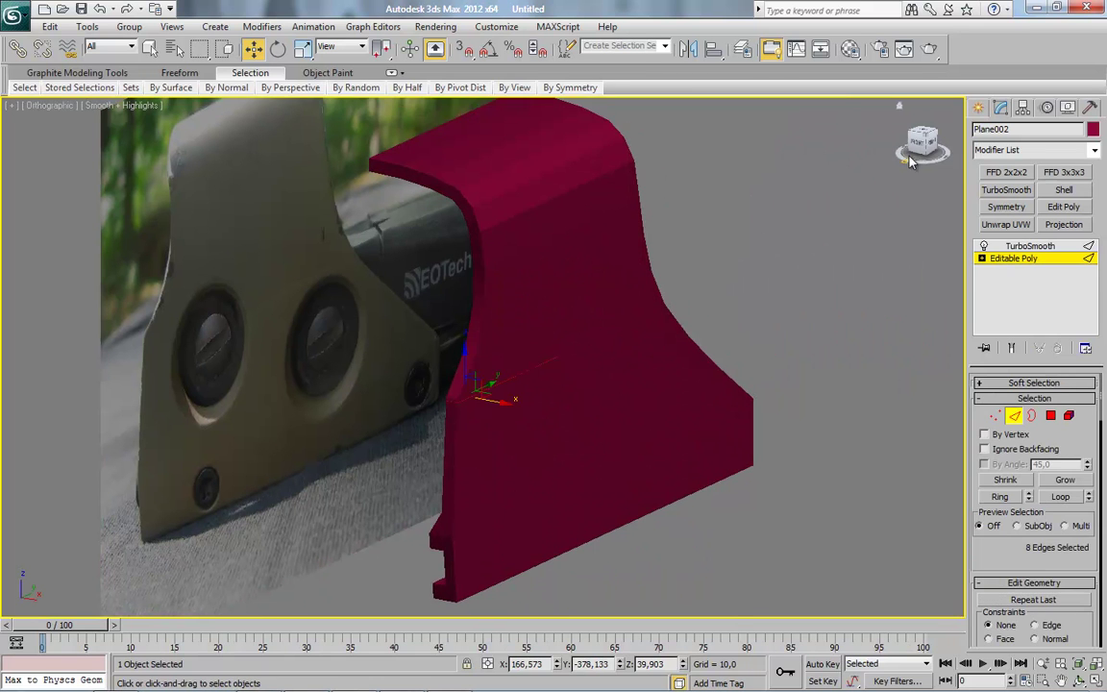
pyautogui.press('r')
pyautogui.scroll(-5, 663, 291)
pyautogui.press('F4')
pyautogui.scroll(3, 514, 288)
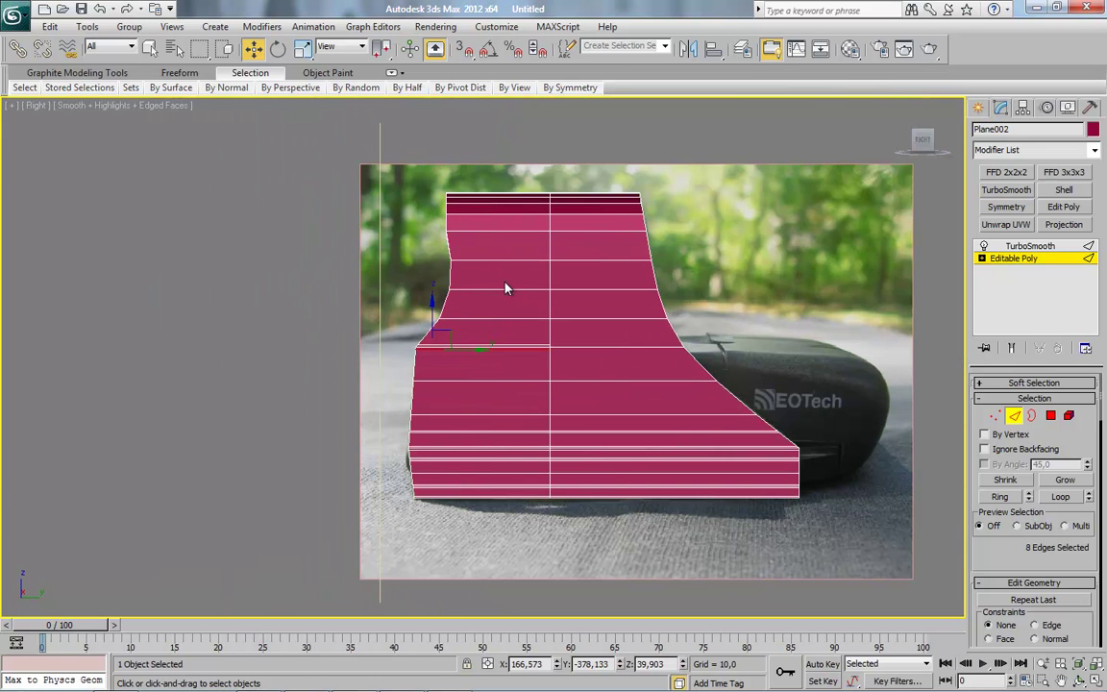
pyautogui.hotkey('alt', 'r')
pyautogui.scroll(4, 487, 242)
pyautogui.rightClick(399, 226)
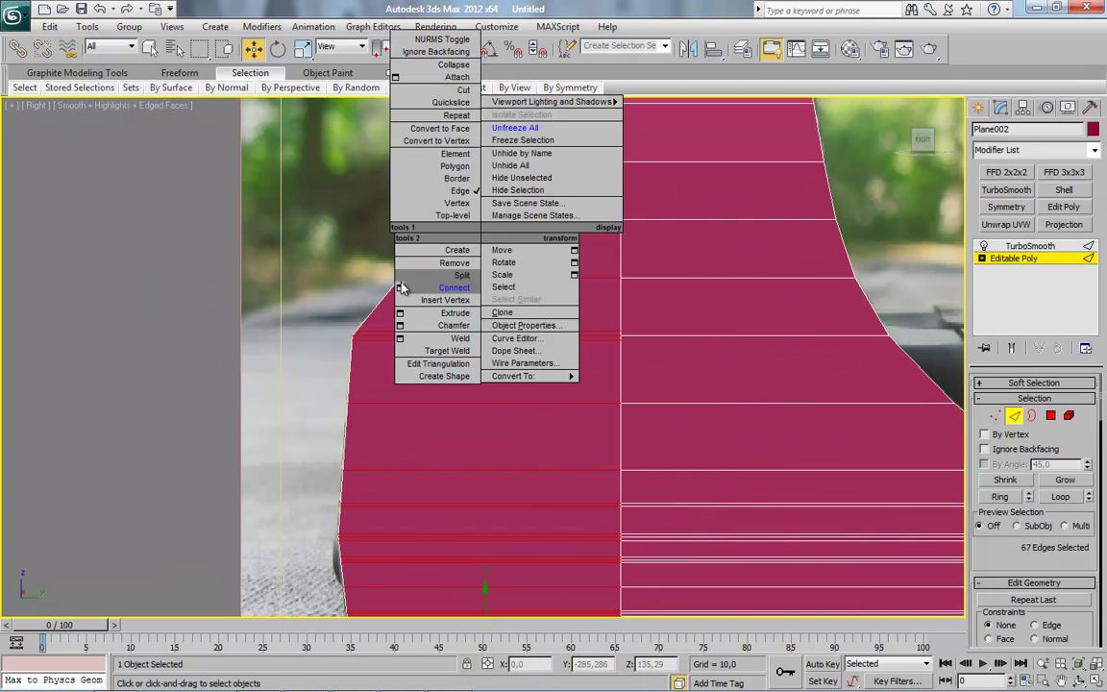
pyautogui.click(384, 361)
pyautogui.scroll(-3, 411, 316)
pyautogui.scroll(3, 546, 354)
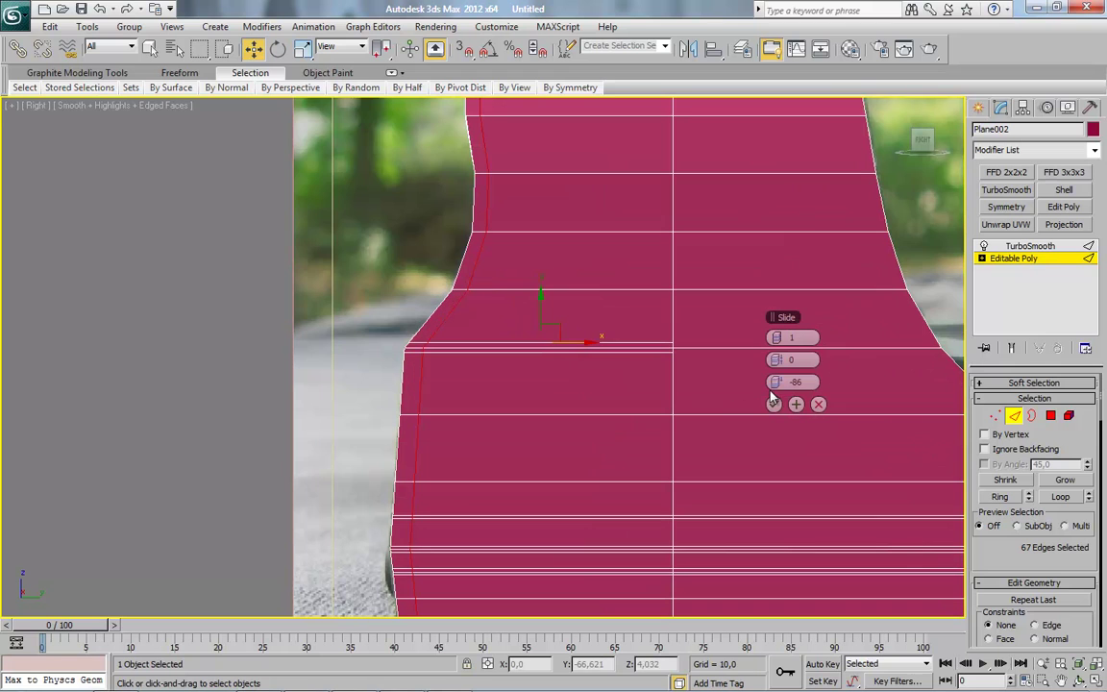
pyautogui.moveTo(781, 384); pyautogui.dragTo(639, 382)
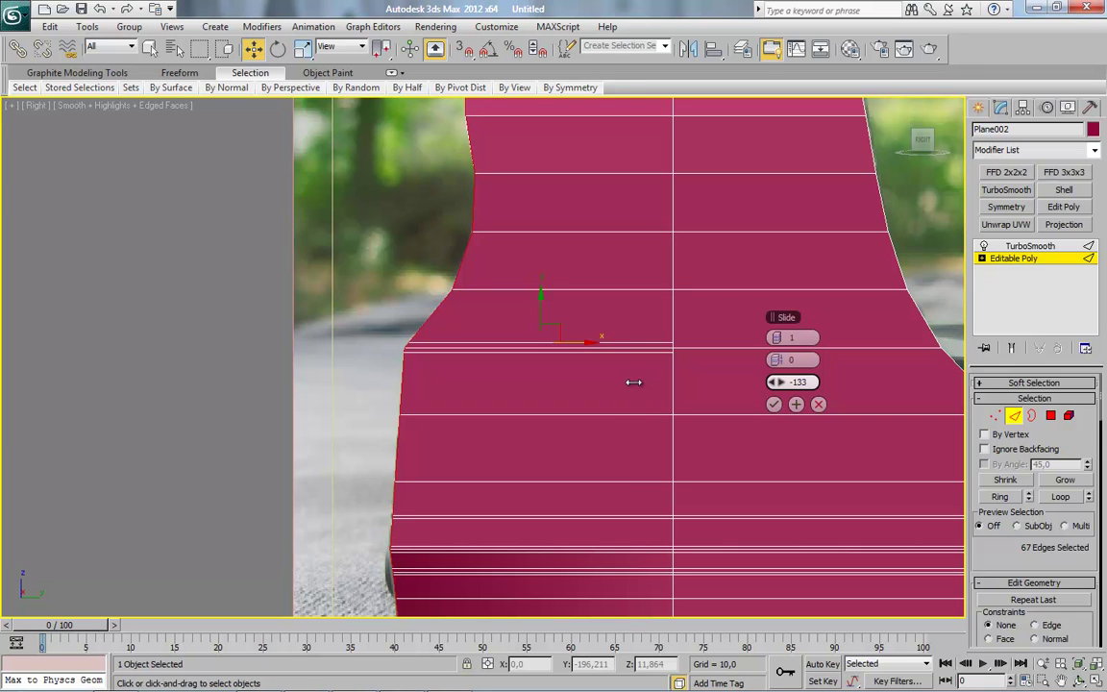
pyautogui.moveTo(681, 380); pyautogui.dragTo(593, 380)
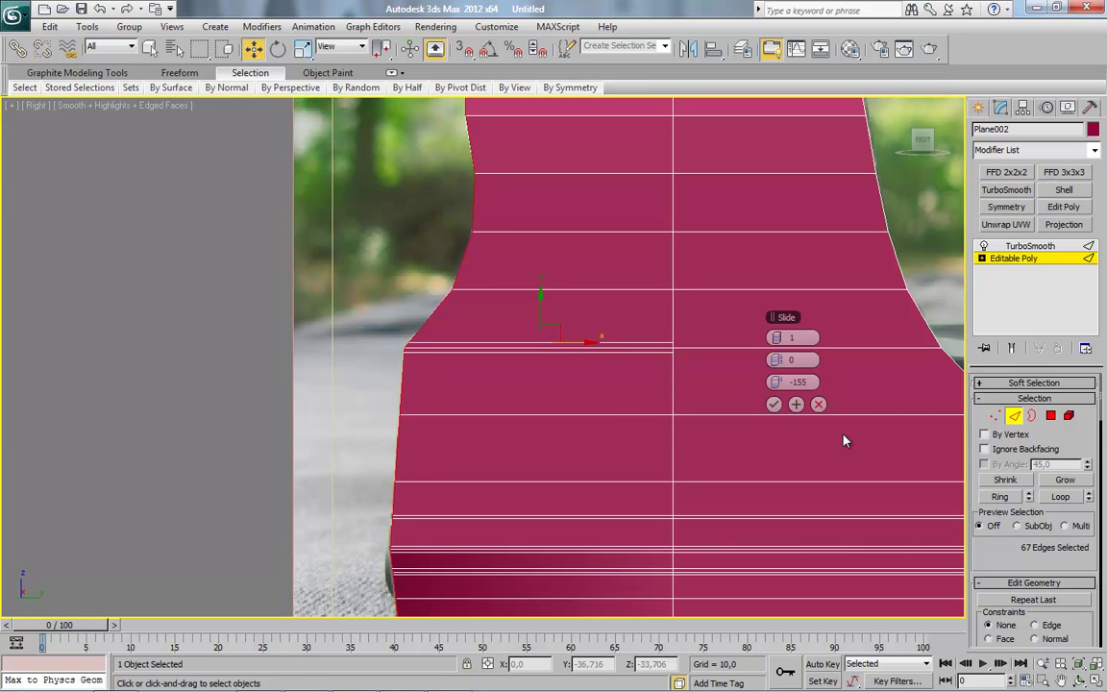
pyautogui.click(774, 405)
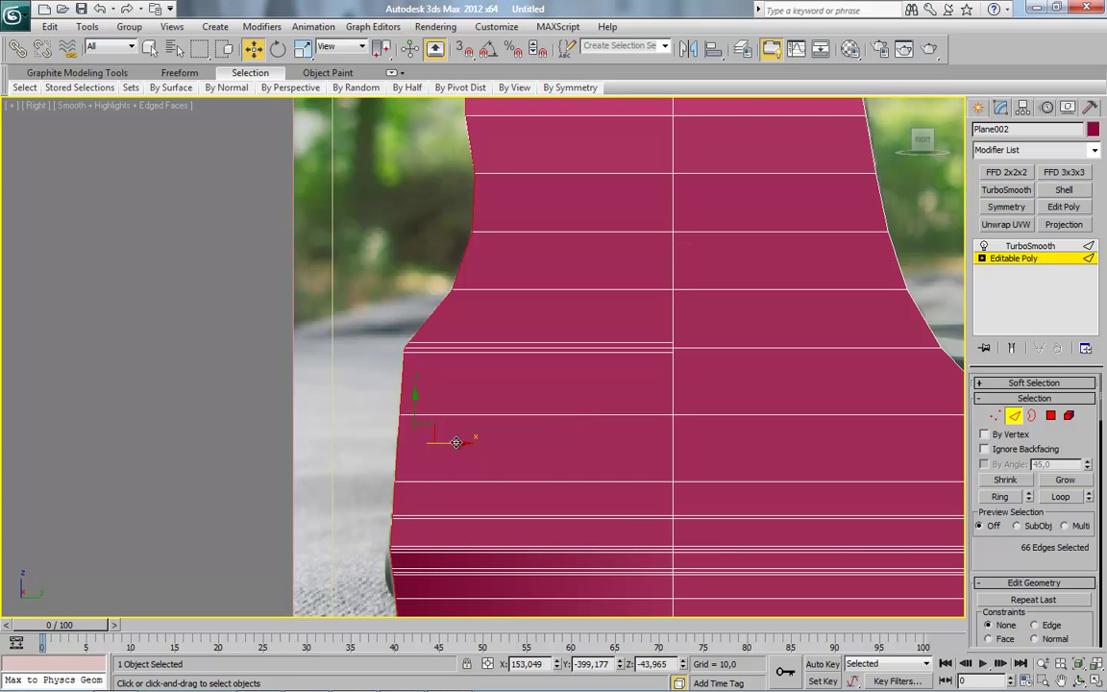
# Connect a second support loop near the border, then show the TurboSmooth result again
pyautogui.click(407, 413)
pyautogui.scroll(-2, 462, 443)
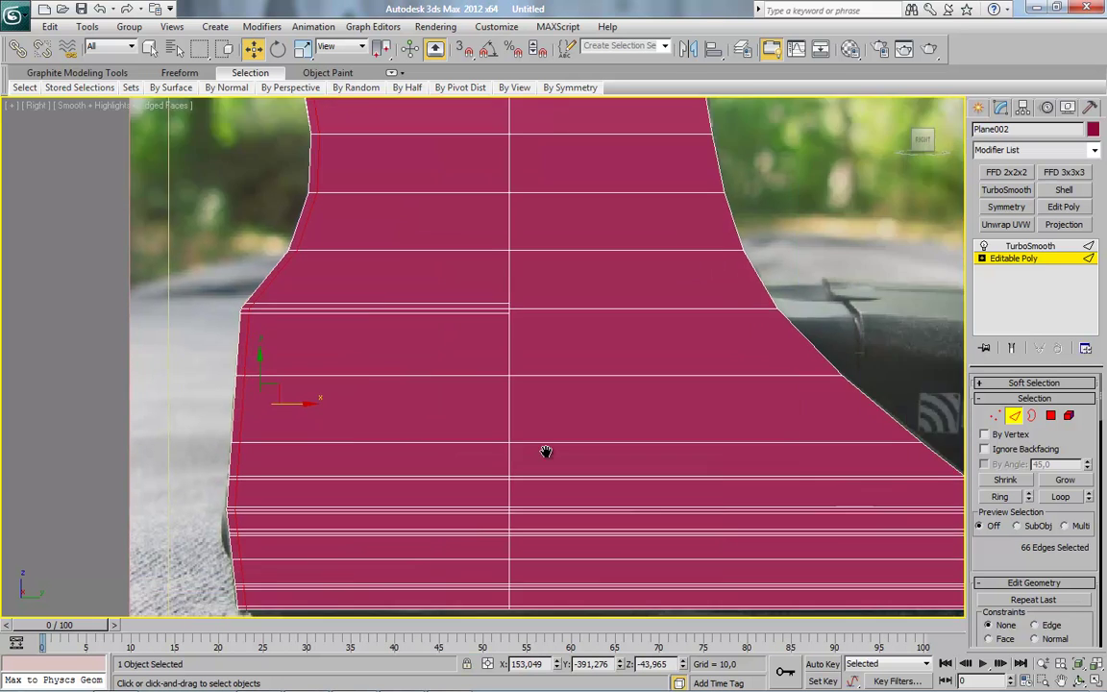
pyautogui.scroll(-3, 546, 451)
pyautogui.scroll(3, 502, 354)
pyautogui.rightClick(618, 334)
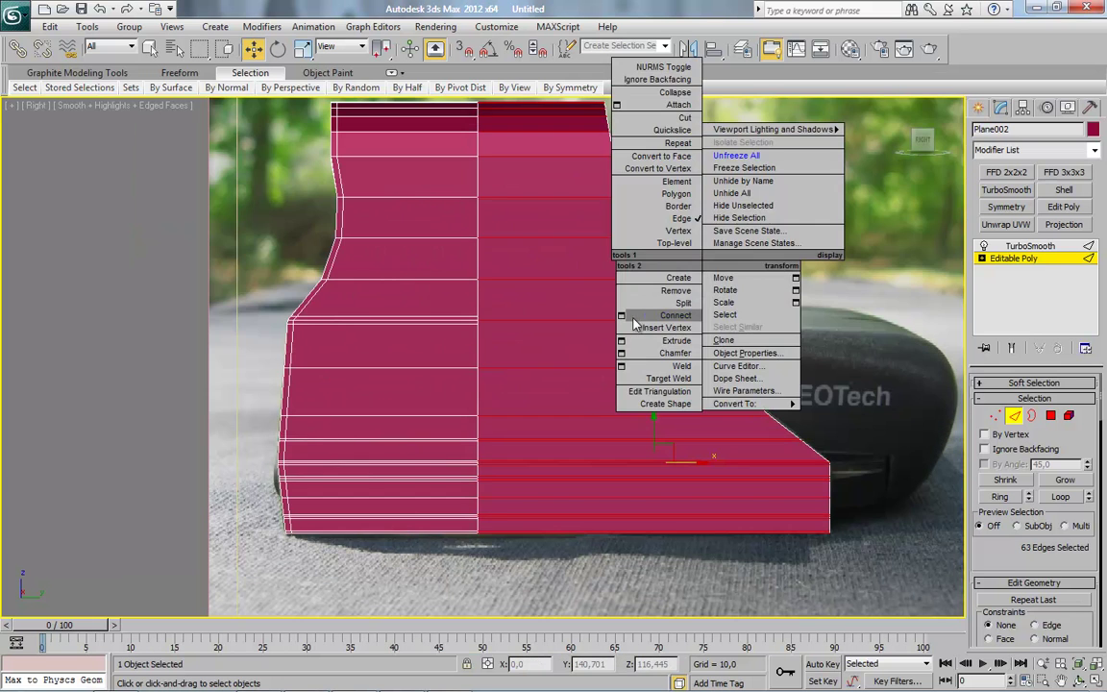
pyautogui.click(629, 365)
pyautogui.click(773, 404)
pyautogui.moveTo(800, 393); pyautogui.dragTo(791, 391)
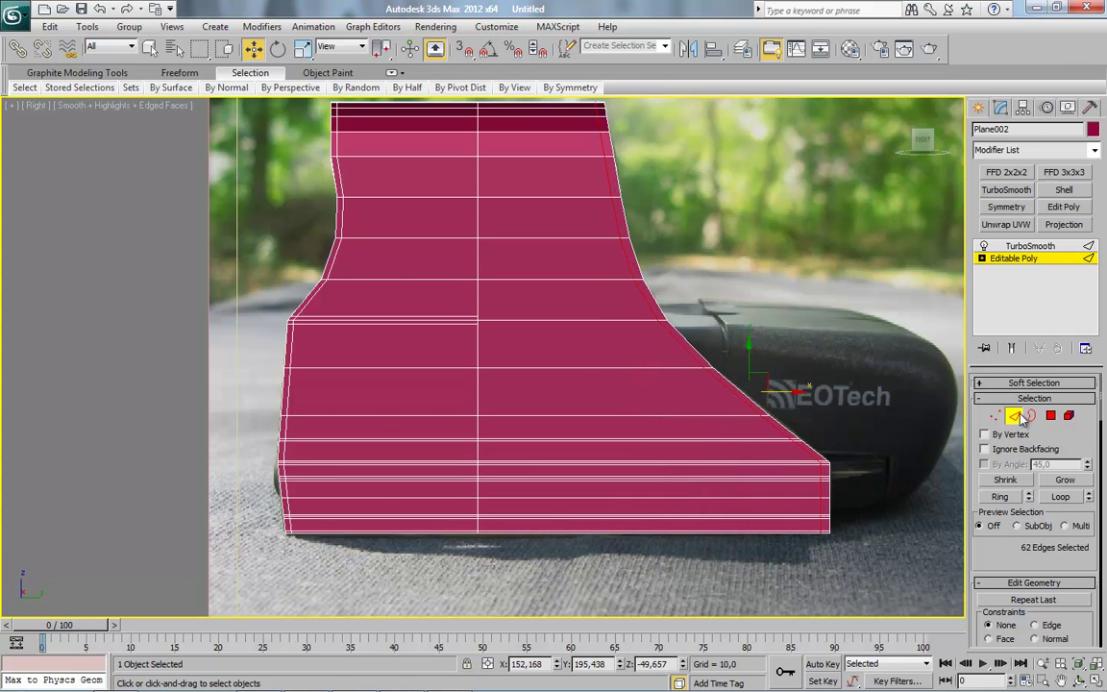
pyautogui.click(1030, 246)
pyautogui.moveTo(586, 409)
pyautogui.keyDown('alt'); pyautogui.mouseDown(button='middle')
pyautogui.moveTo(526, 440)
pyautogui.moveTo(559, 409)
pyautogui.moveTo(624, 434)
pyautogui.mouseUp(button='middle'); pyautogui.keyUp('alt')
# Add a Symmetry modifier mirroring the hood across the Z axis
pyautogui.click(1014, 259)
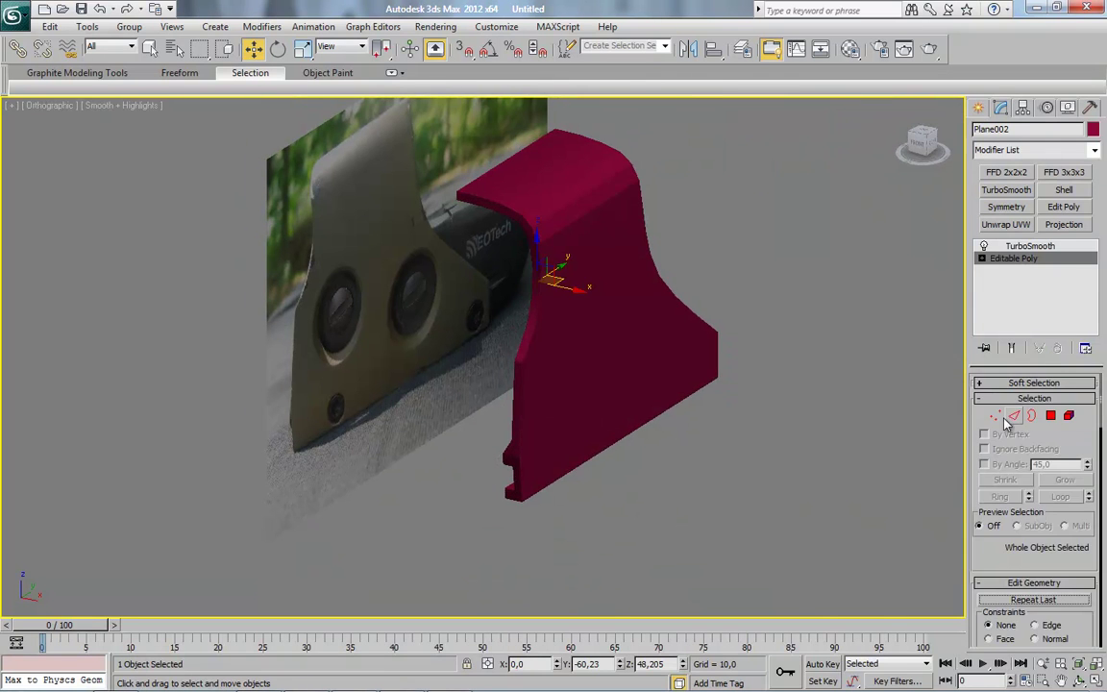
pyautogui.click(996, 415)
pyautogui.scroll(3, 446, 326)
pyautogui.scroll(3, 519, 288)
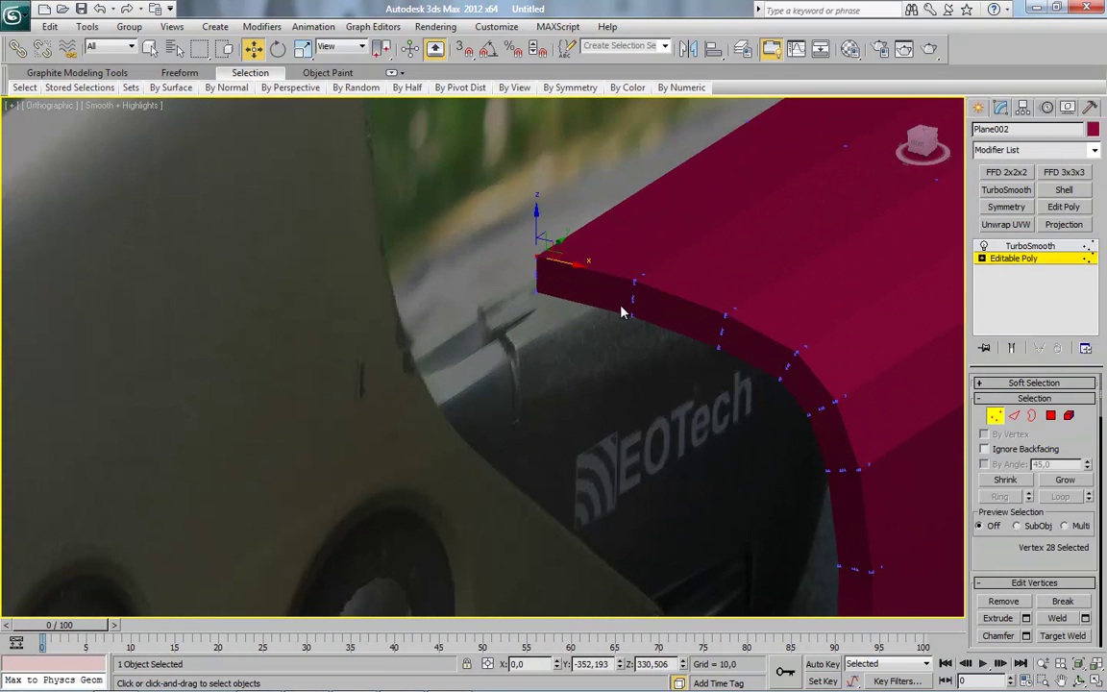
pyautogui.scroll(2, 622, 312)
pyautogui.click(1004, 207)
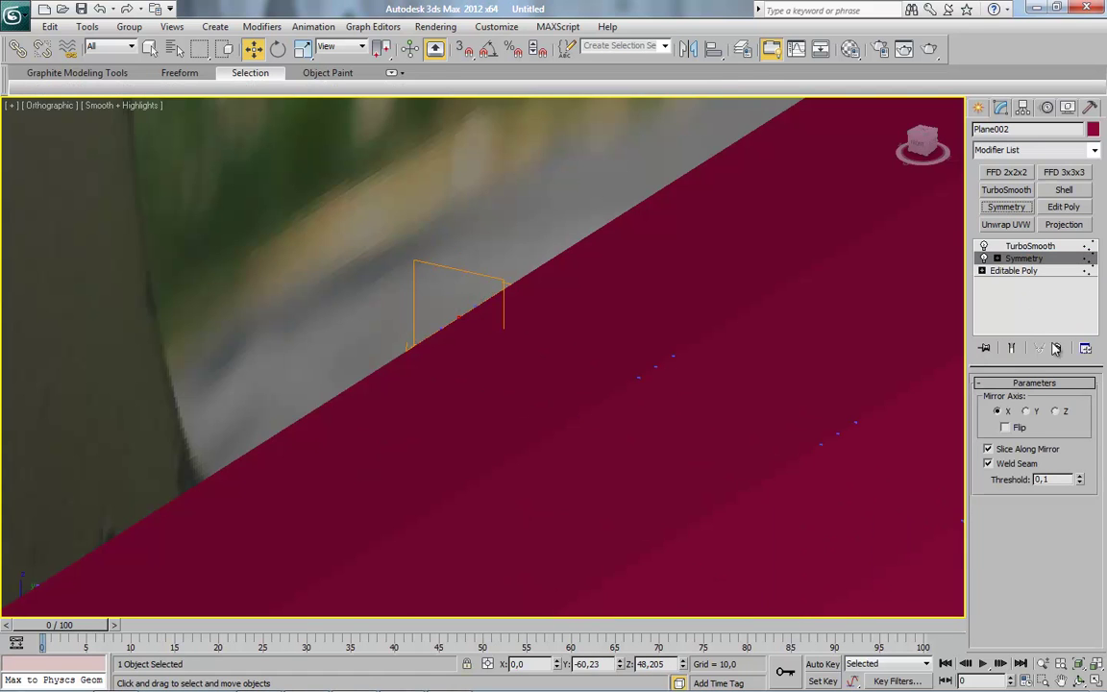
pyautogui.click(1055, 410)
pyautogui.click(1025, 411)
pyautogui.click(1055, 411)
pyautogui.scroll(-3, 666, 320)
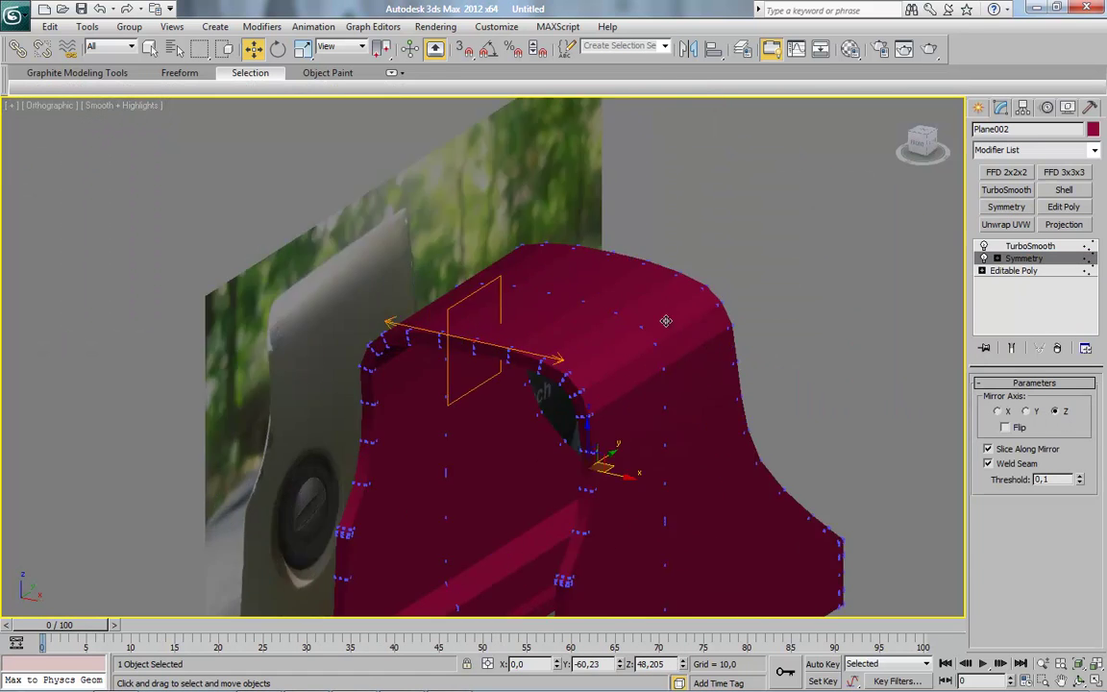
pyautogui.scroll(-2, 666, 321)
# Reselect the hood and open the Material Editor on the 08 - Default sample slot
pyautogui.click(865, 353)
pyautogui.moveTo(770, 395)
pyautogui.keyDown('alt'); pyautogui.mouseDown(button='middle')
pyautogui.moveTo(657, 368)
pyautogui.moveTo(544, 397)
pyautogui.moveTo(684, 485)
pyautogui.mouseUp(button='middle'); pyautogui.keyUp('alt')
pyautogui.scroll(3, 544, 397)
pyautogui.click(683, 474)
pyautogui.click(1013, 270)
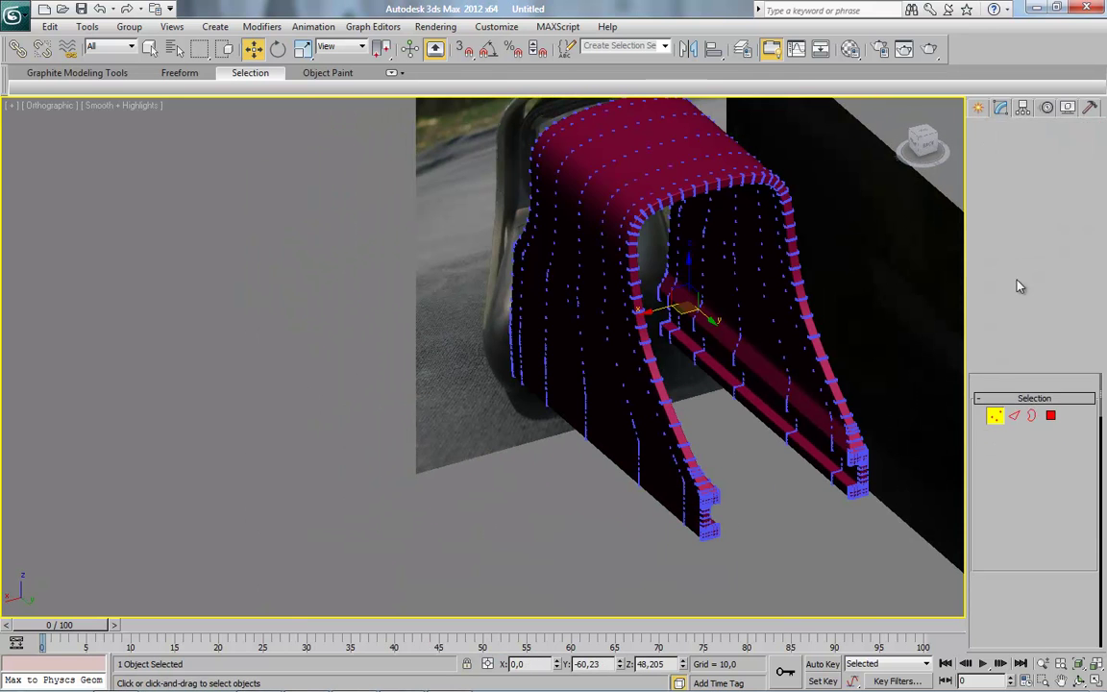
pyautogui.click(700, 527)
pyautogui.click(702, 531)
pyautogui.press('m')
pyautogui.click(672, 102)
pyautogui.click(671, 140)
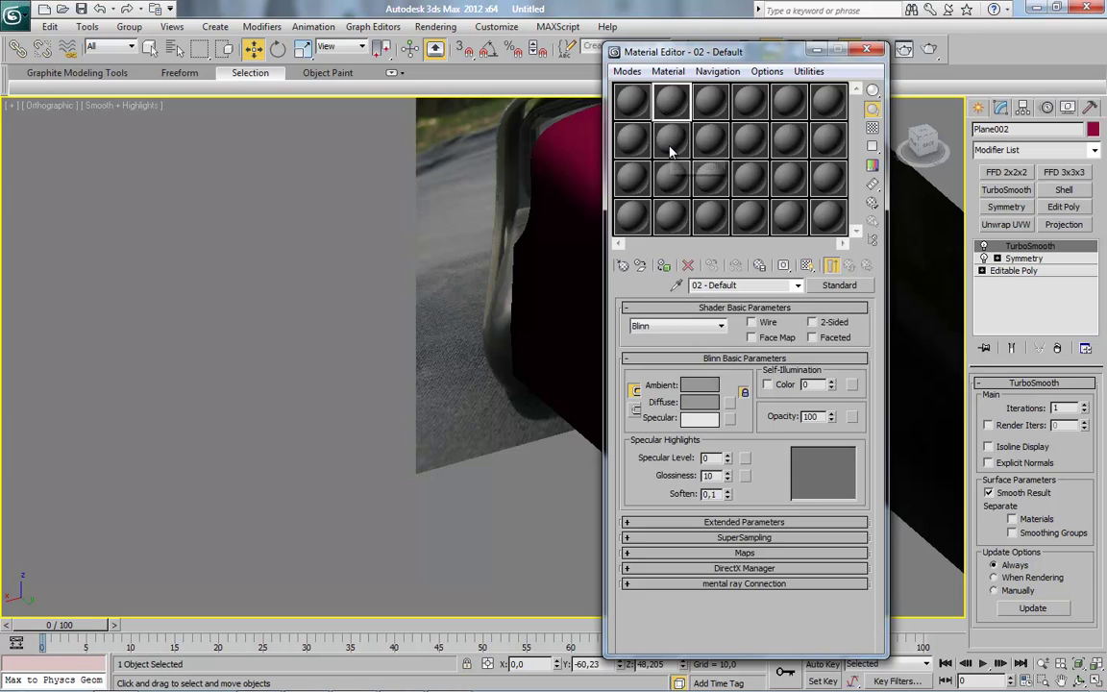
# Assign the grey 08 - Default material to the hood and close the Material Editor
pyautogui.click(664, 266)
pyautogui.click(868, 53)
pyautogui.click(497, 521)
pyautogui.scroll(-2, 496, 522)
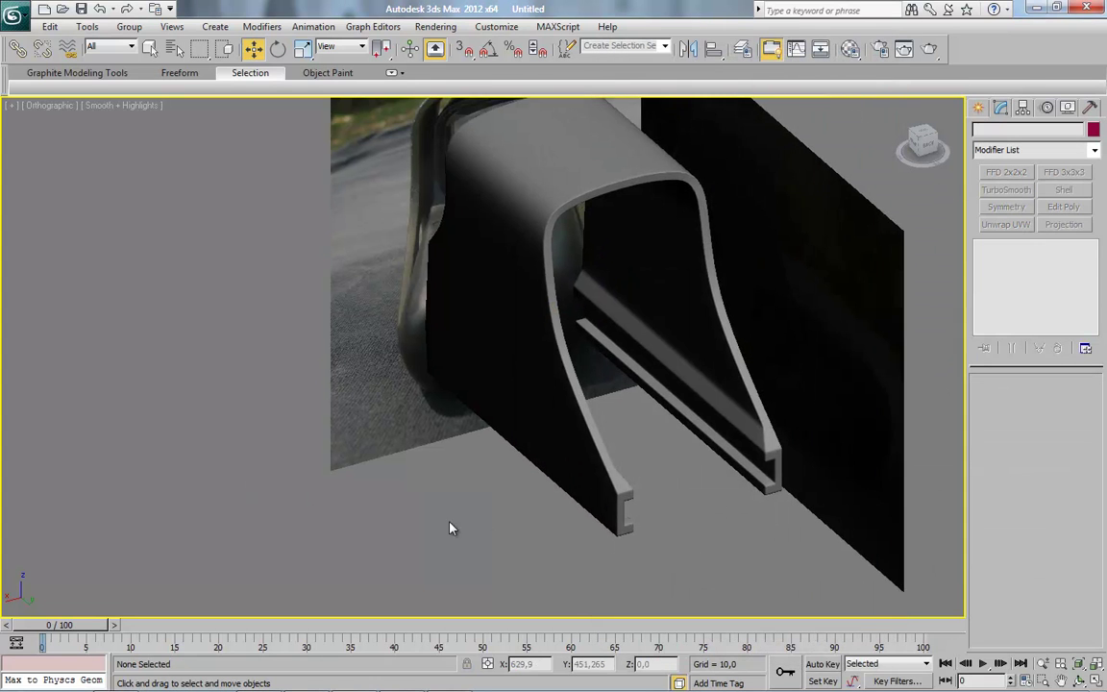
pyautogui.scroll(-2, 451, 526)
pyautogui.moveTo(501, 546)
pyautogui.keyDown('alt'); pyautogui.mouseDown(button='middle')
pyautogui.moveTo(544, 506)
pyautogui.moveTo(531, 522)
pyautogui.moveTo(706, 493)
pyautogui.moveTo(562, 510)
pyautogui.mouseUp(button='middle'); pyautogui.keyUp('alt')
pyautogui.scroll(3, 543, 507)
# Reselect the grey hood and view it from the front between the reference photos
pyautogui.click(533, 522)
pyautogui.moveTo(692, 404)
pyautogui.keyDown('alt'); pyautogui.mouseDown(button='middle')
pyautogui.moveTo(653, 405)
pyautogui.moveTo(691, 404)
pyautogui.mouseUp(button='middle'); pyautogui.keyUp('alt')
pyautogui.press('Delete')
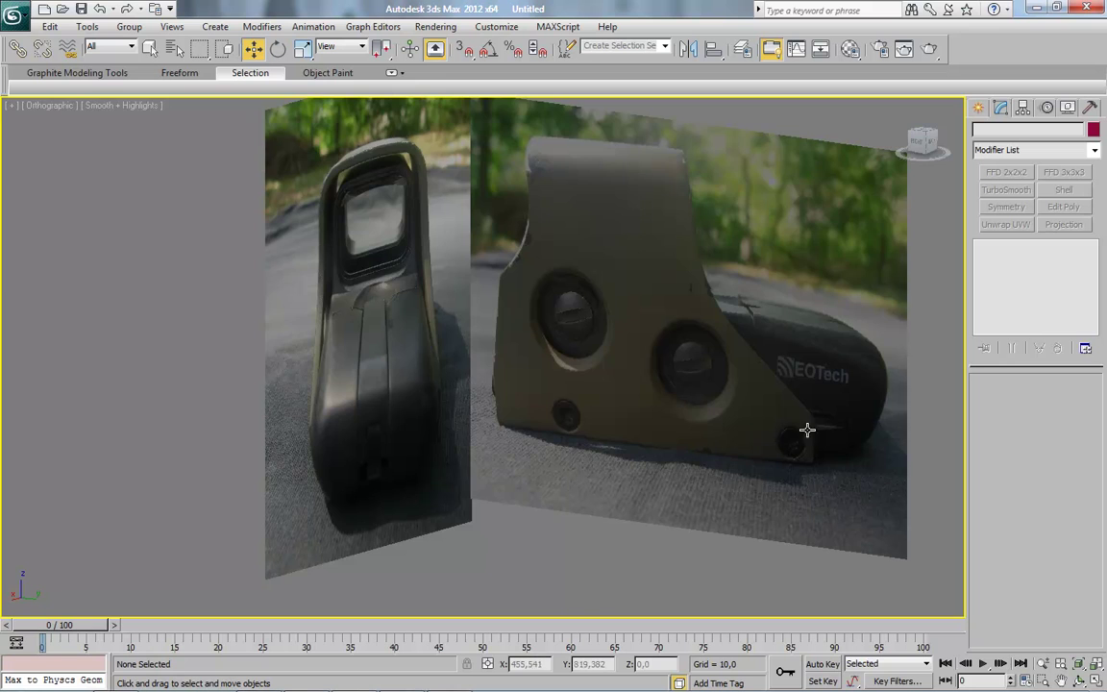
pyautogui.scroll(5, 482, 371)
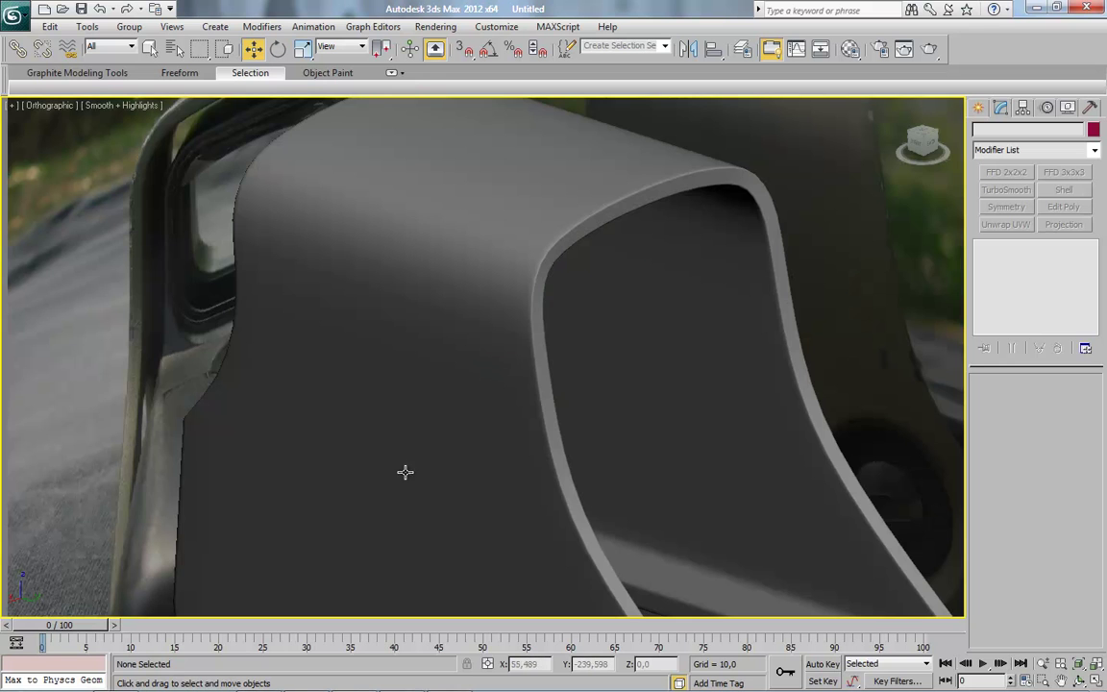
pyautogui.scroll(2, 438, 453)
pyautogui.click(444, 376)
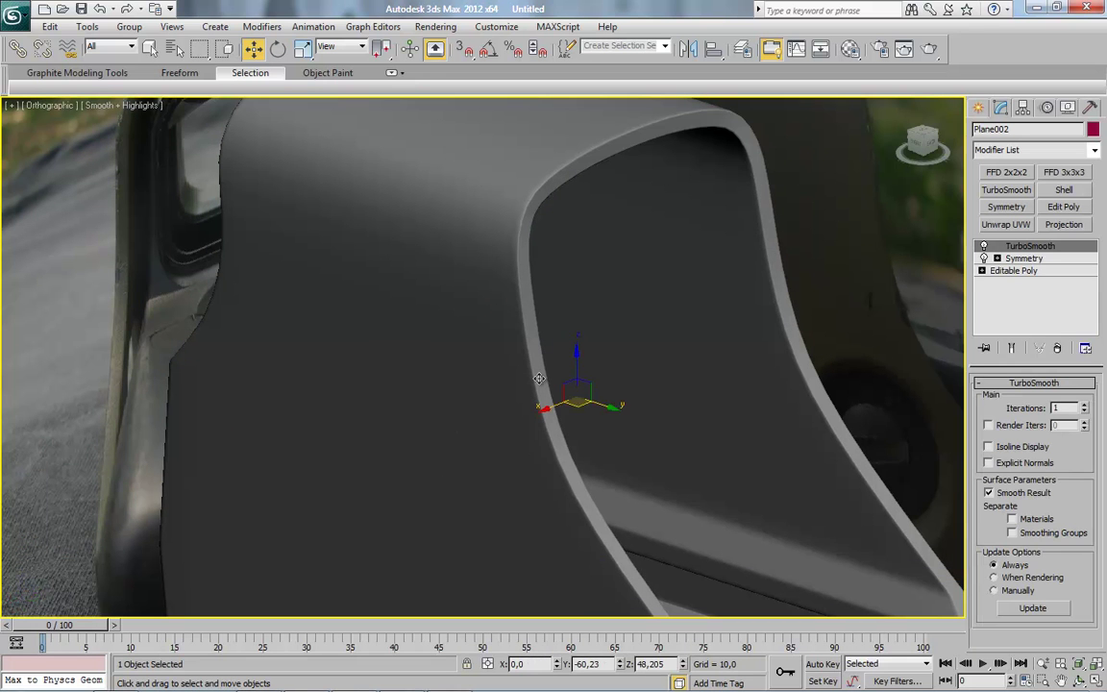